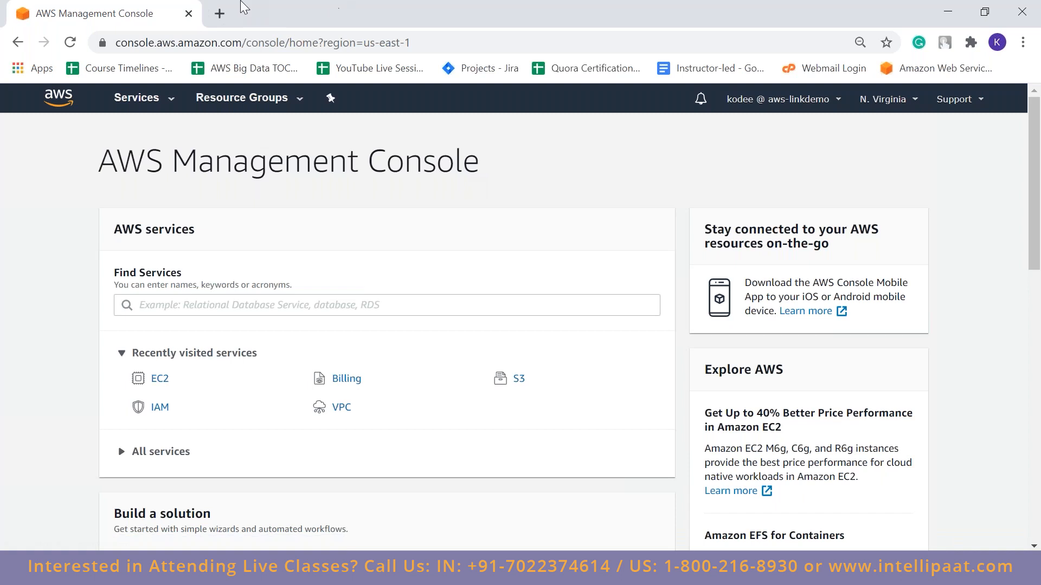
Search the web for "aws free account" in a new browser tab and open the AWS Free Tier page
click(221, 14)
text(a)
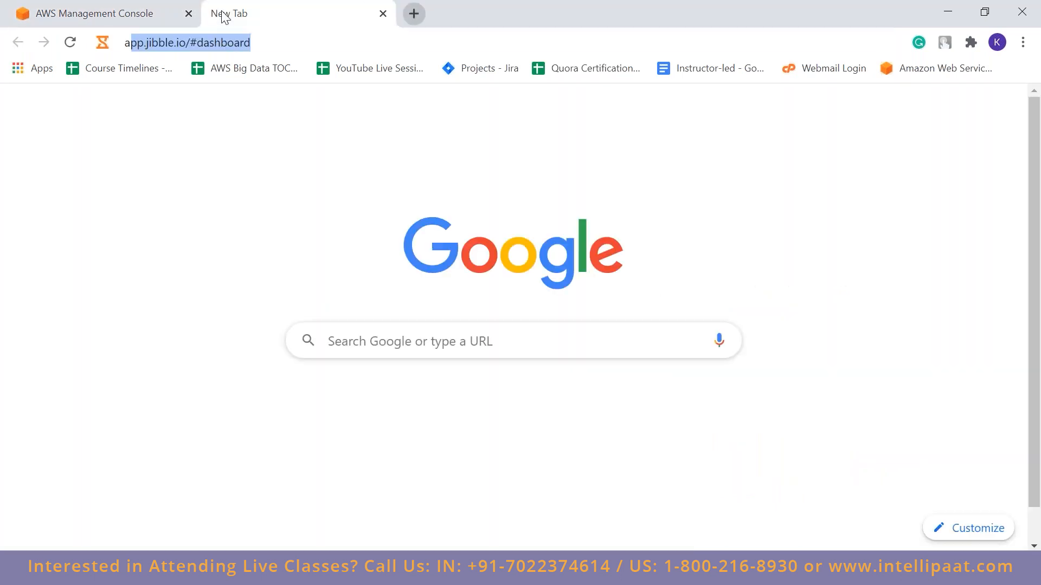
text(ws free ac)
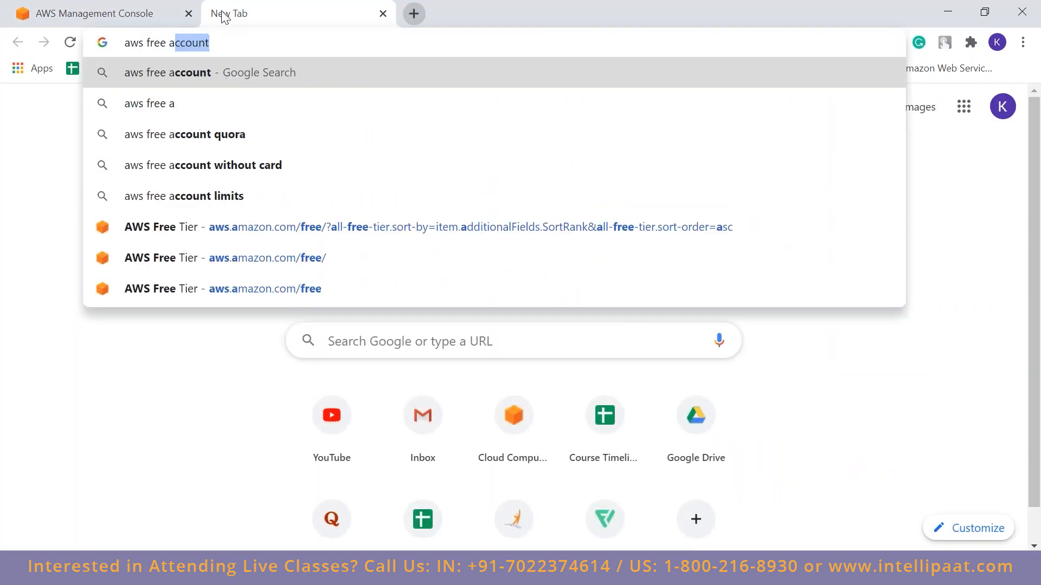
key(Return)
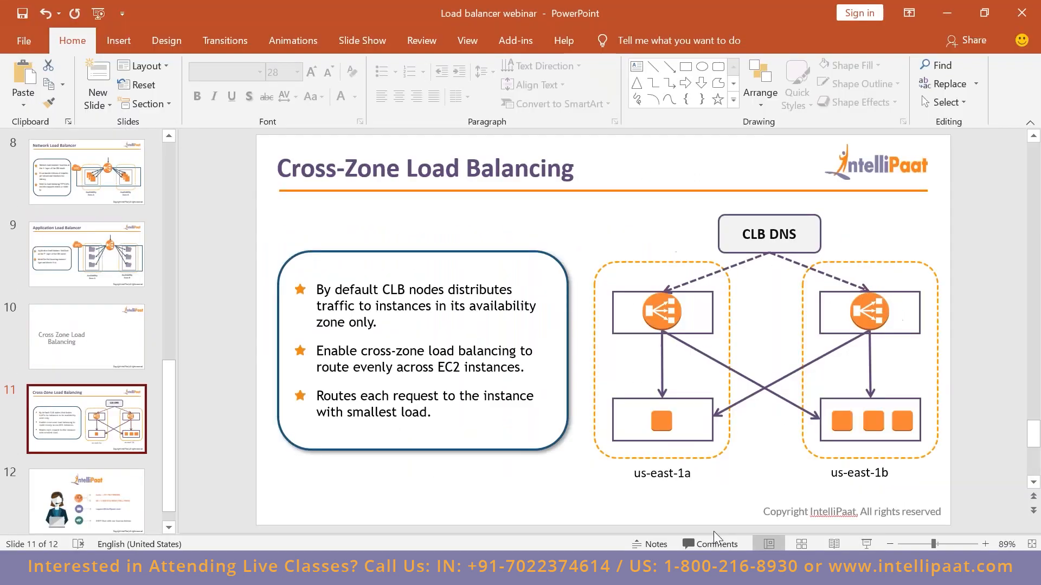
key(alt+Tab)
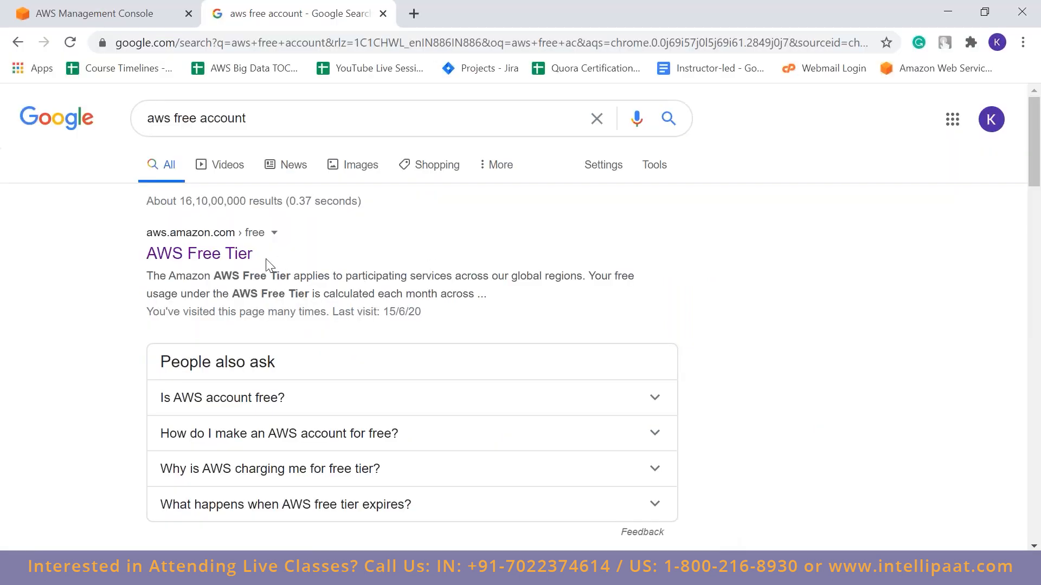
click(242, 255)
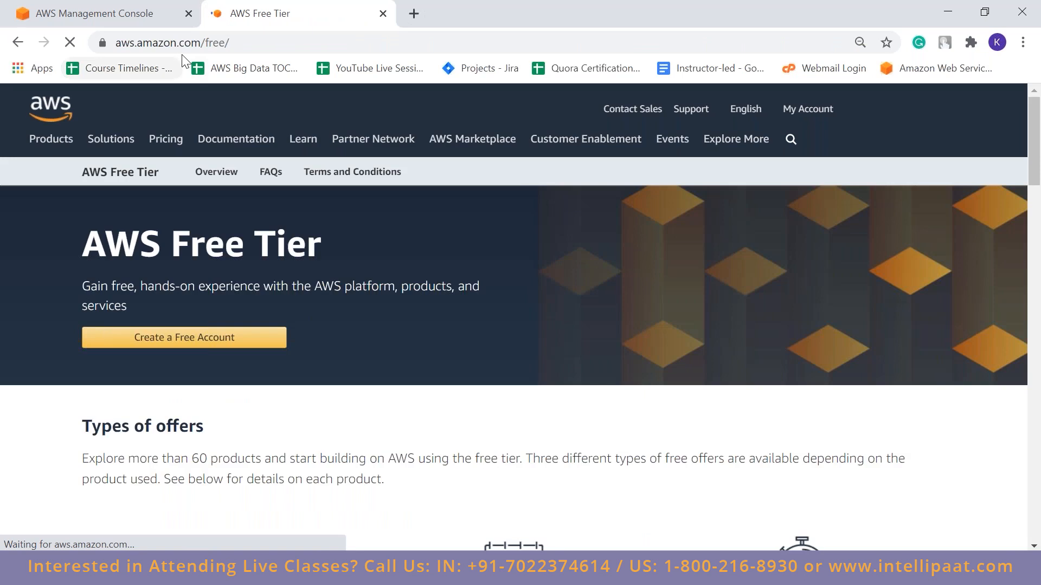
Highlight the /free/ part of the address, open the console from the Free Tier page, and close that tab
drag(202, 43, 258, 41)
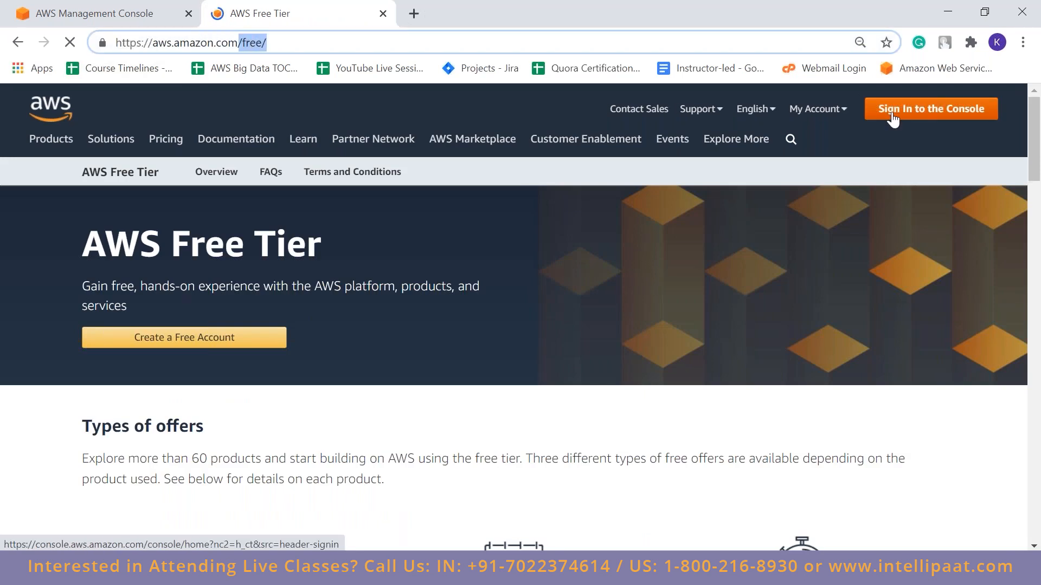
click(892, 114)
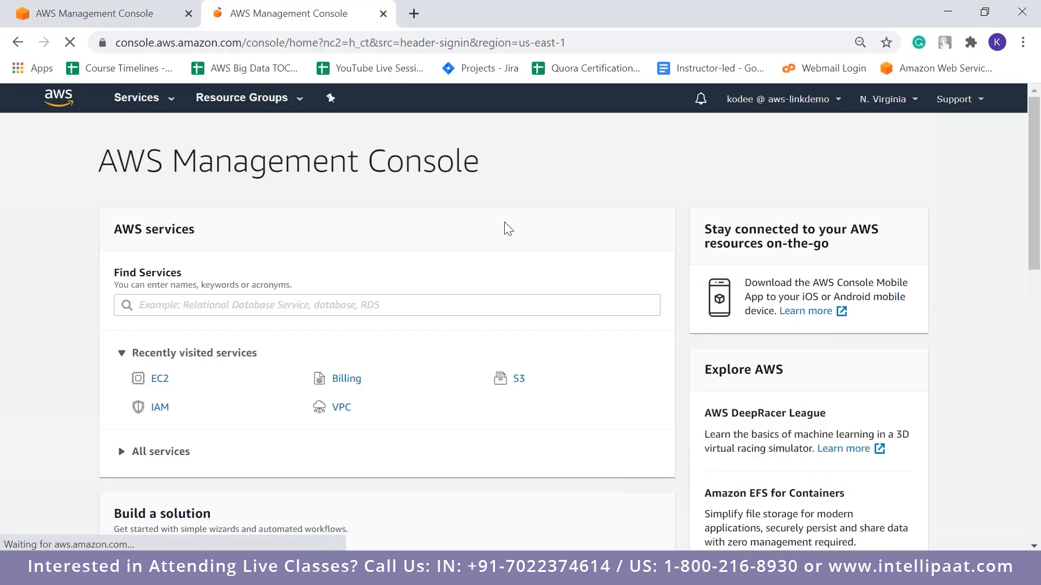
click(383, 14)
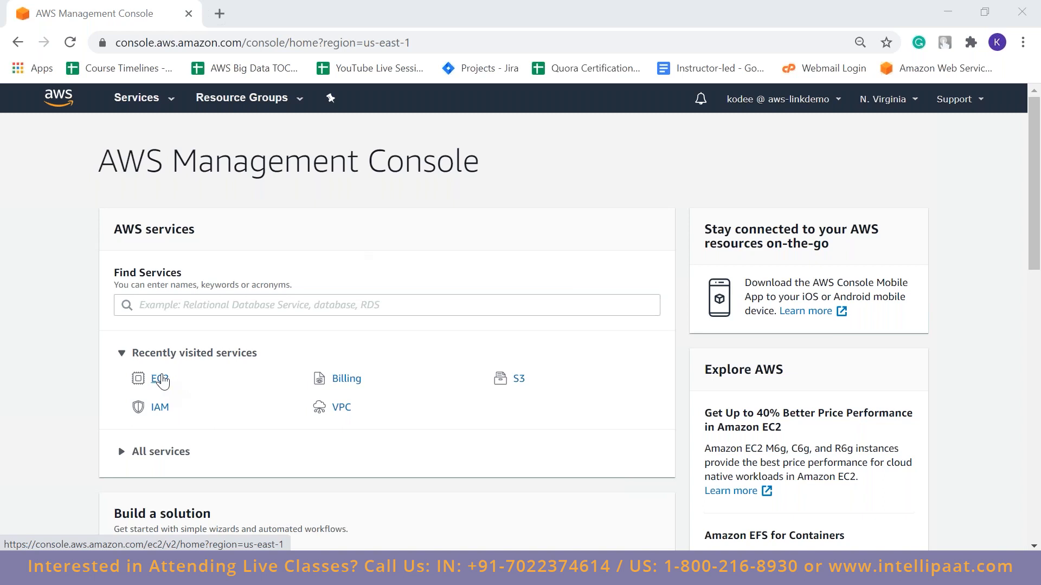
Open the EC2 dashboard, look over its Load Balancing and Auto Scaling entries, and start launching an instance
click(160, 379)
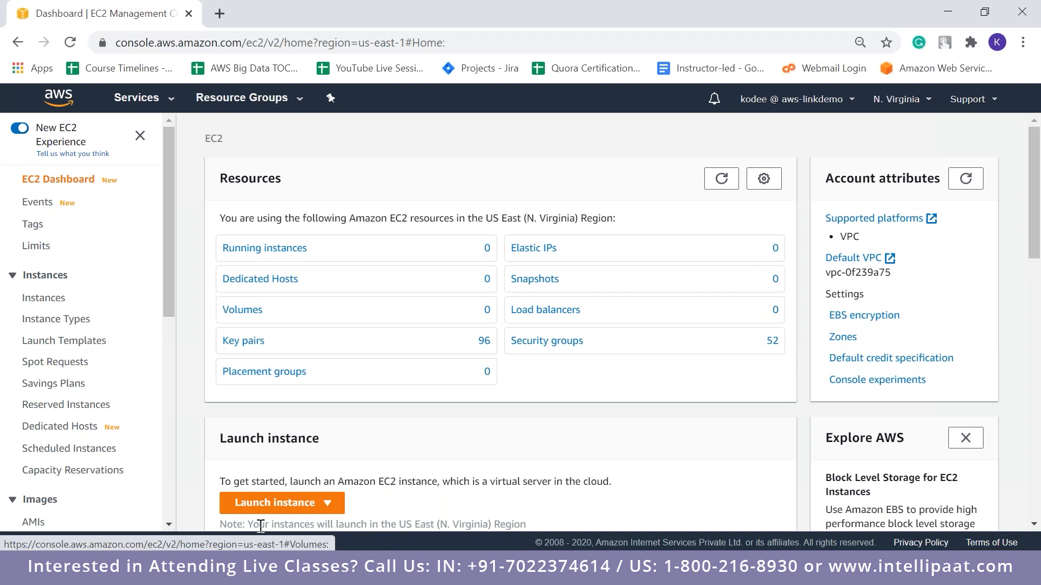
drag(170, 266, 161, 500)
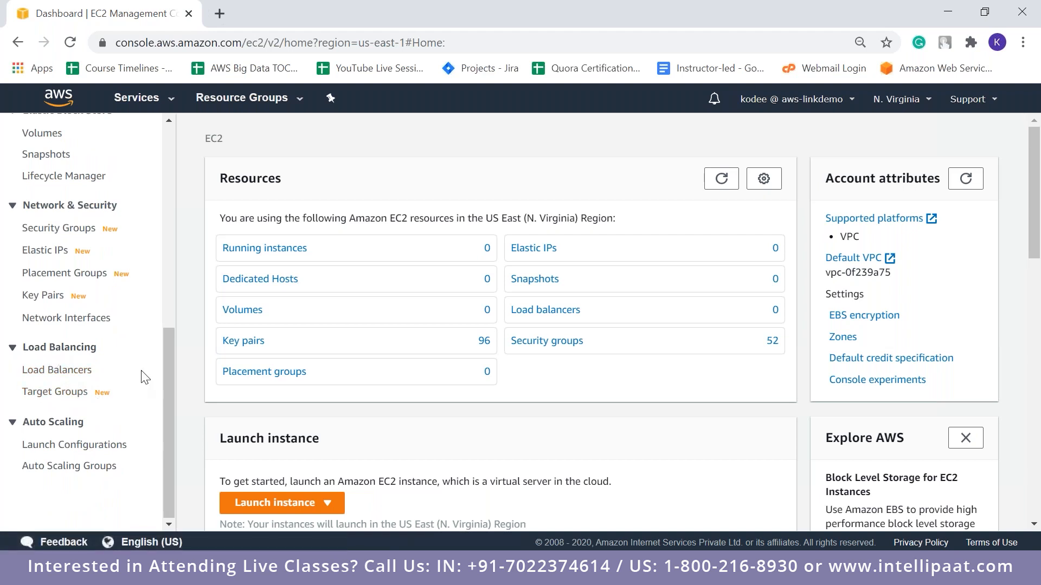
click(172, 366)
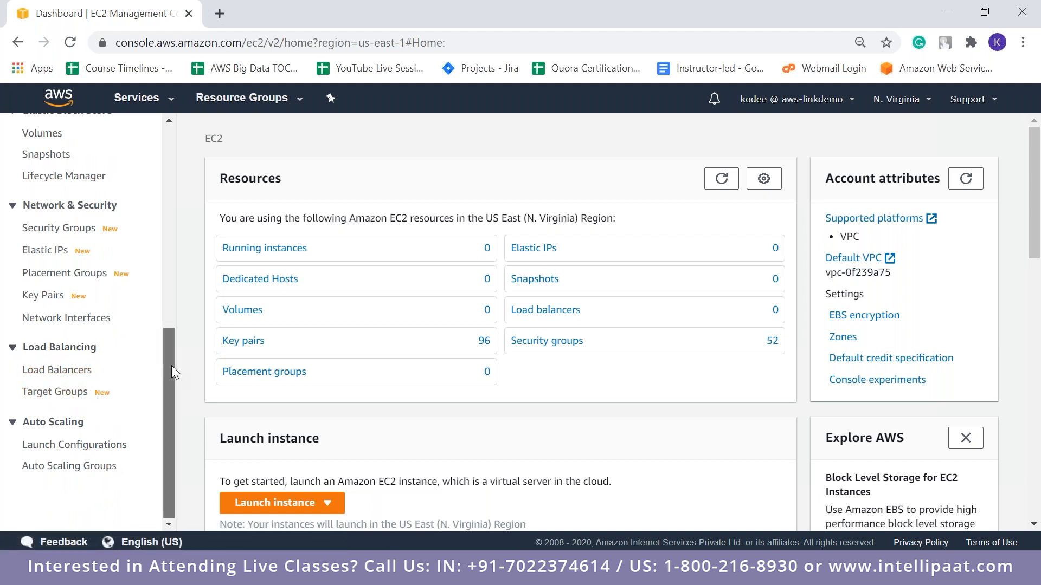
drag(171, 372, 172, 163)
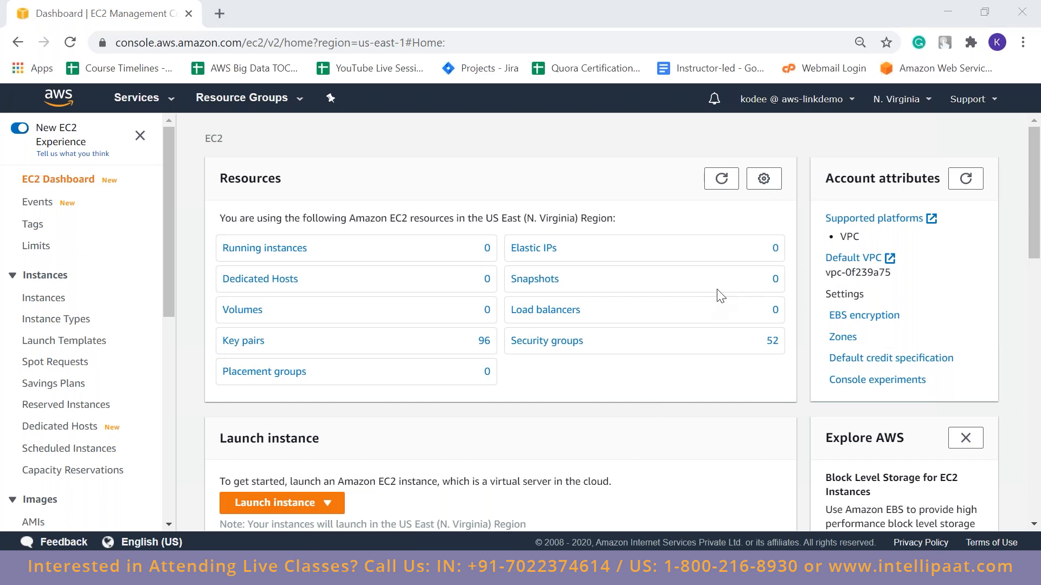
click(325, 503)
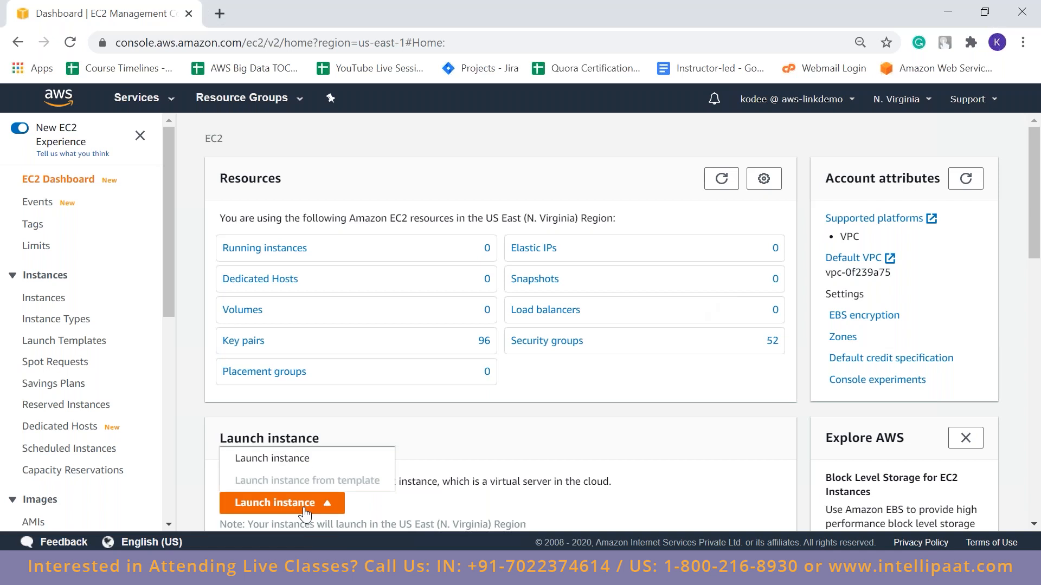
click(320, 460)
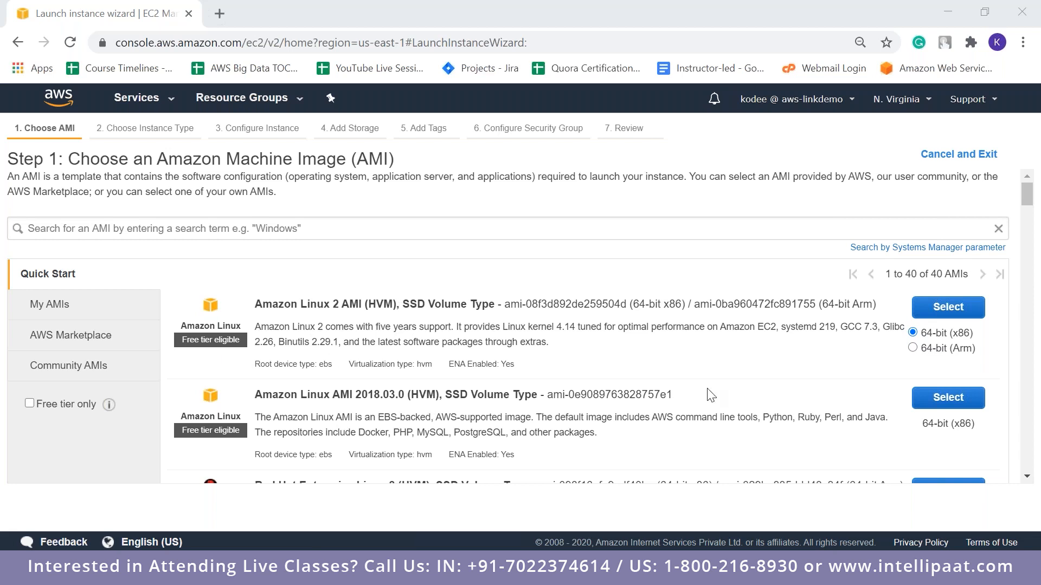
Look through the quick start list of Amazon Machine Images and their free tier eligibility
click(1026, 477)
scroll(1027, 477, down, 3)
scroll(1031, 482, down, 8)
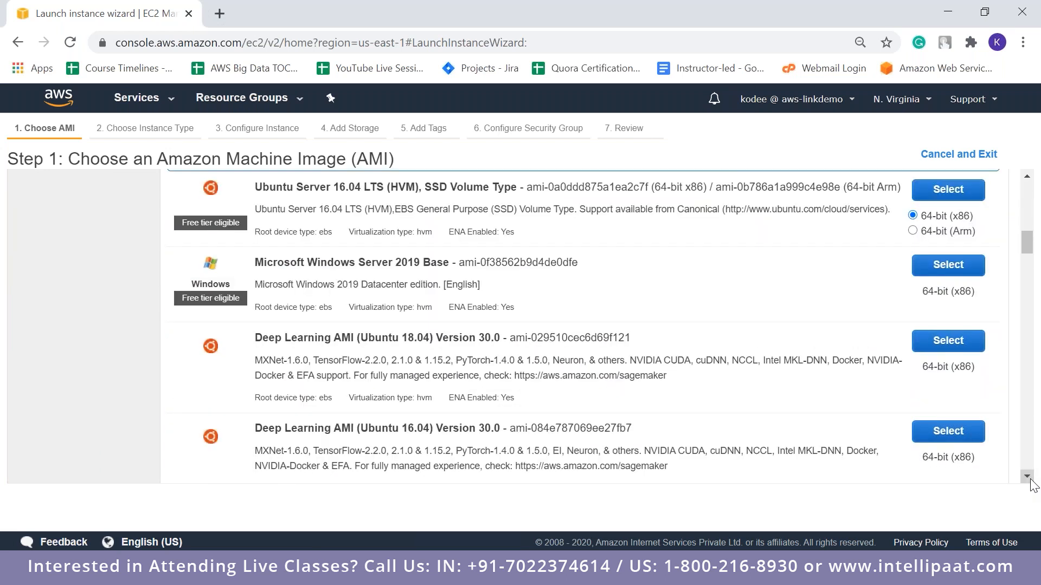
scroll(1030, 484, down, 2)
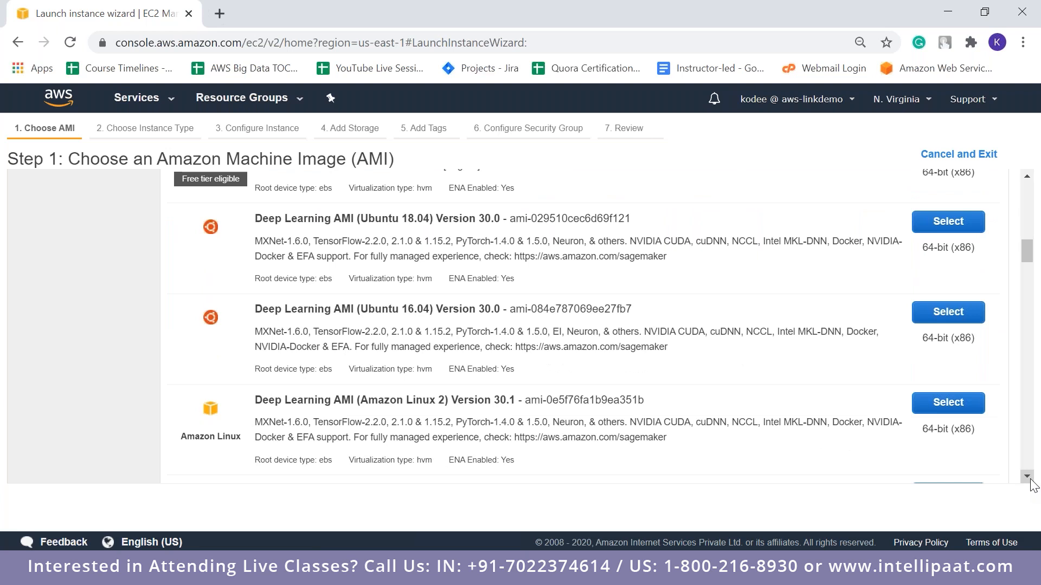
scroll(1031, 484, down, 7)
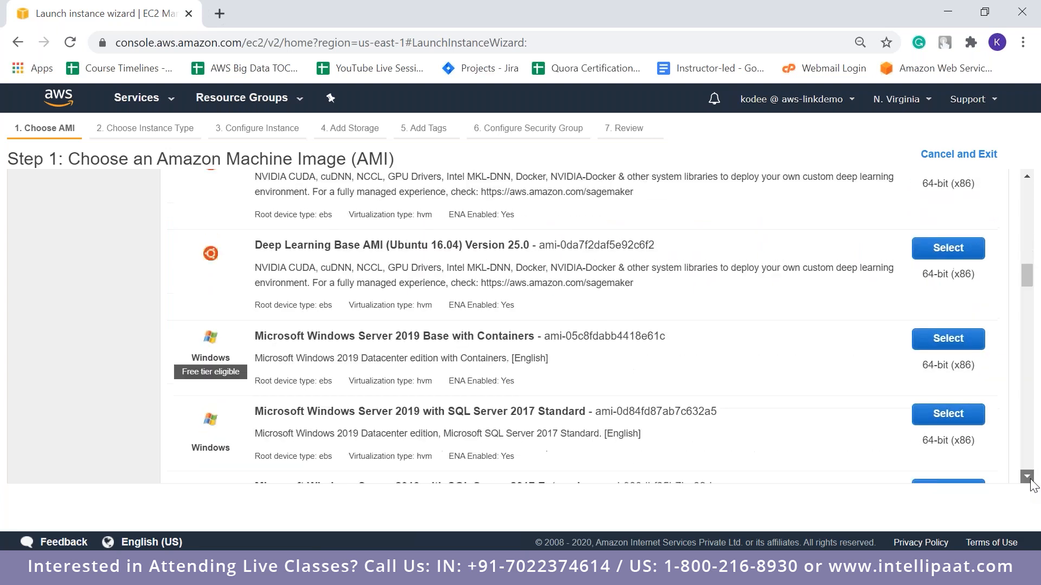
scroll(1031, 484, down, 8)
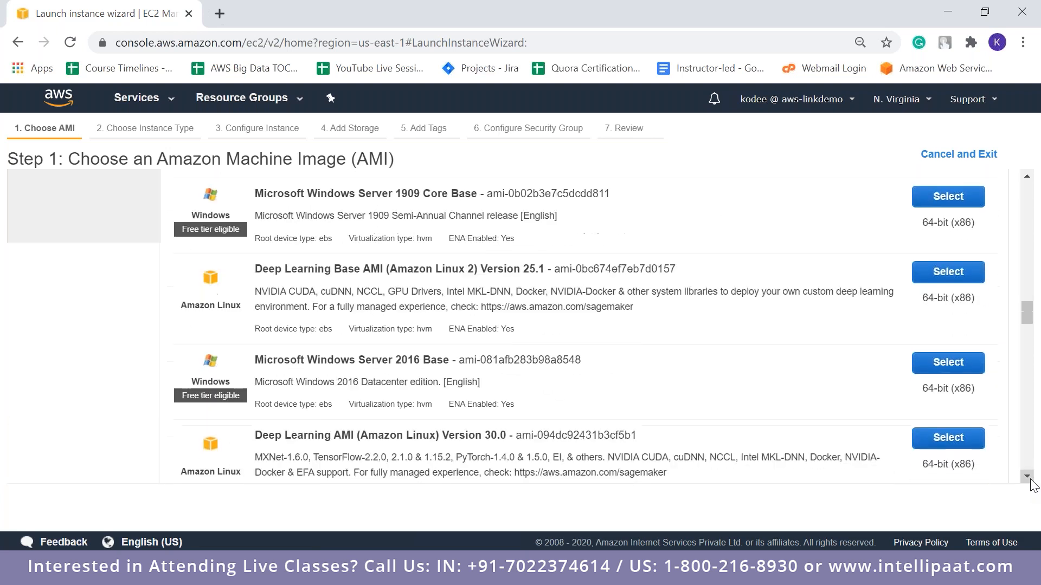
scroll(1030, 484, down, 6)
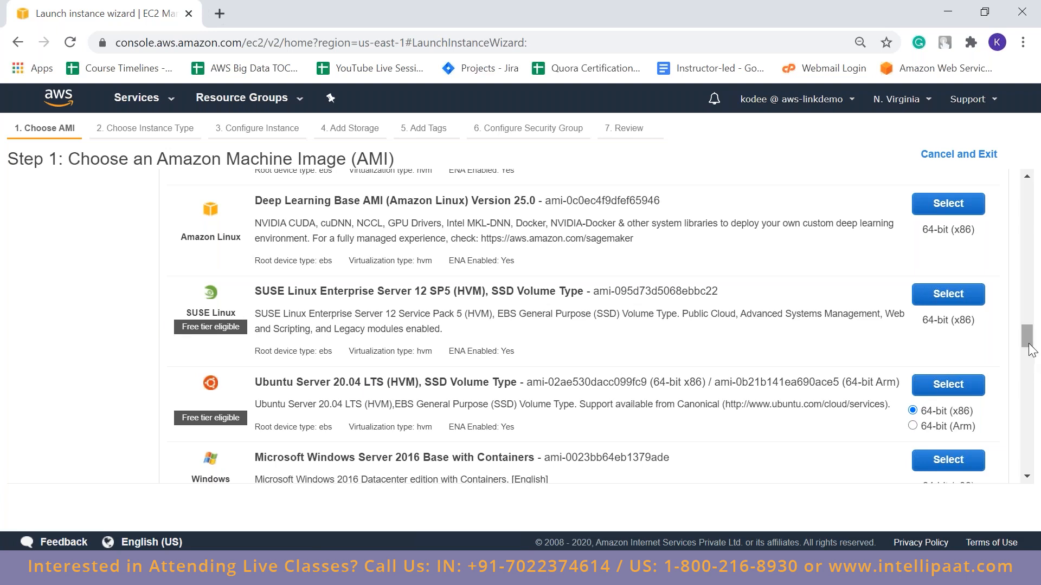
drag(1027, 336, 1027, 190)
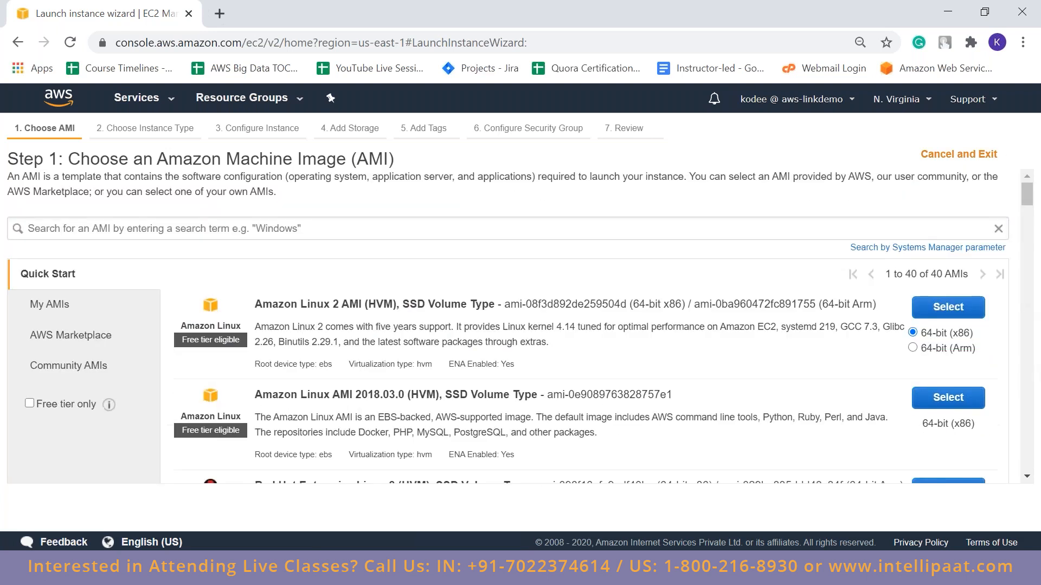
Select the 64-bit (x86) Ubuntu Server 18.04 LTS (HVM), SSD Volume Type image for the instance
click(1028, 477)
scroll(1029, 481, down, 4)
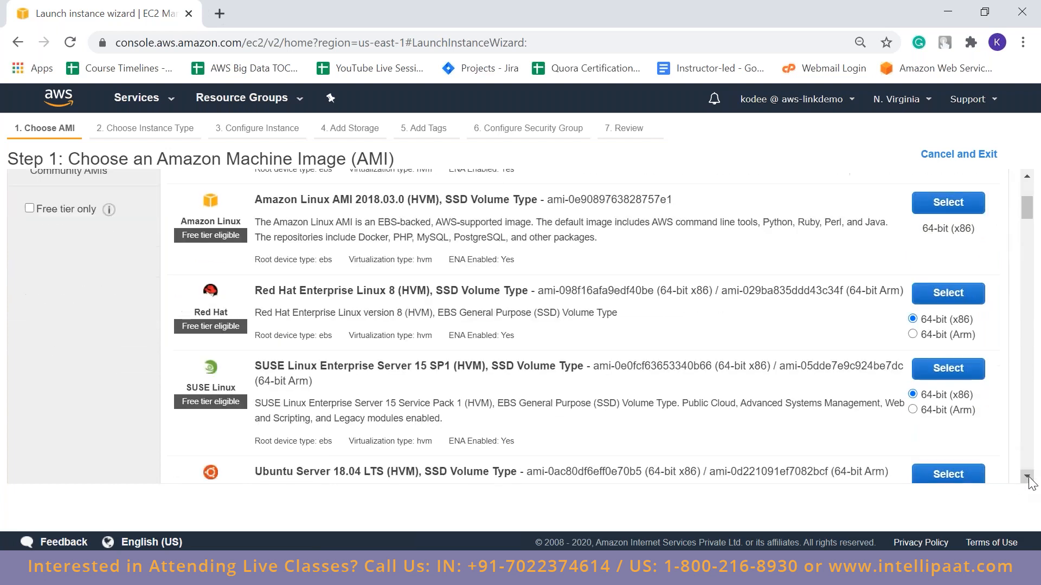
scroll(1030, 480, down, 2)
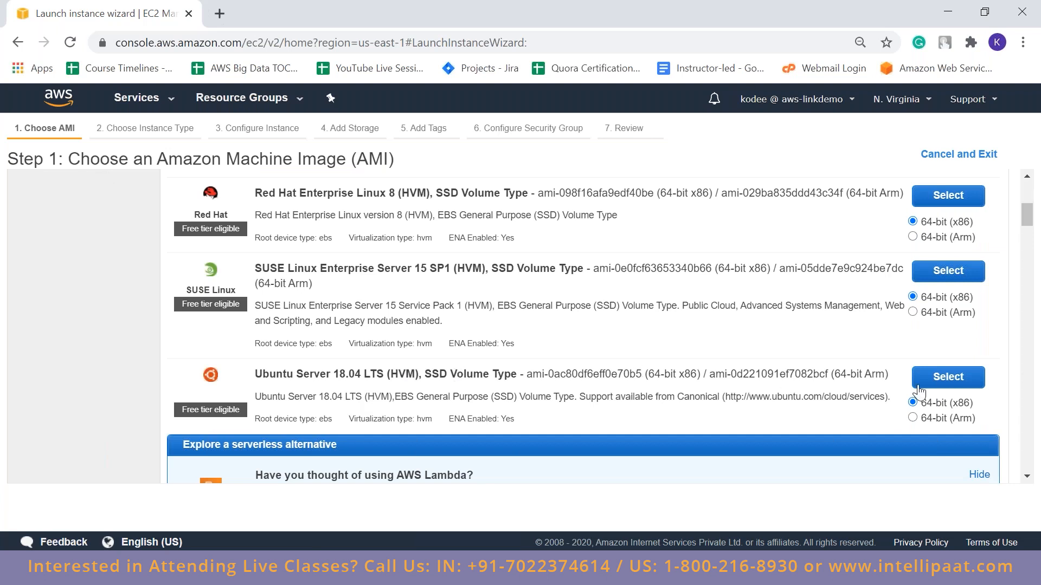
click(948, 378)
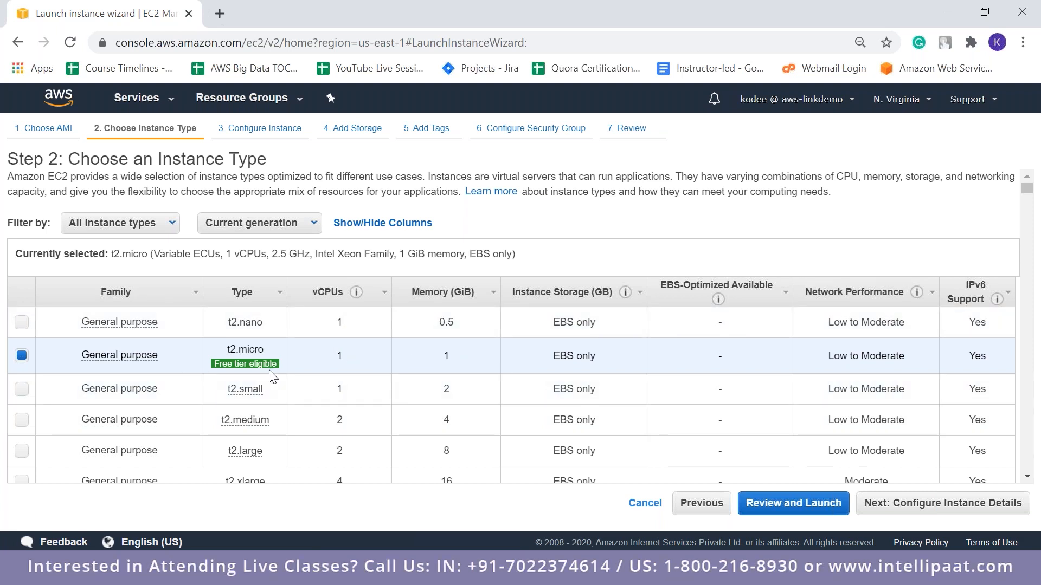
Review the instance types, keep the free tier eligible t2.micro, and continue to the instance details
mouse_move(269, 371)
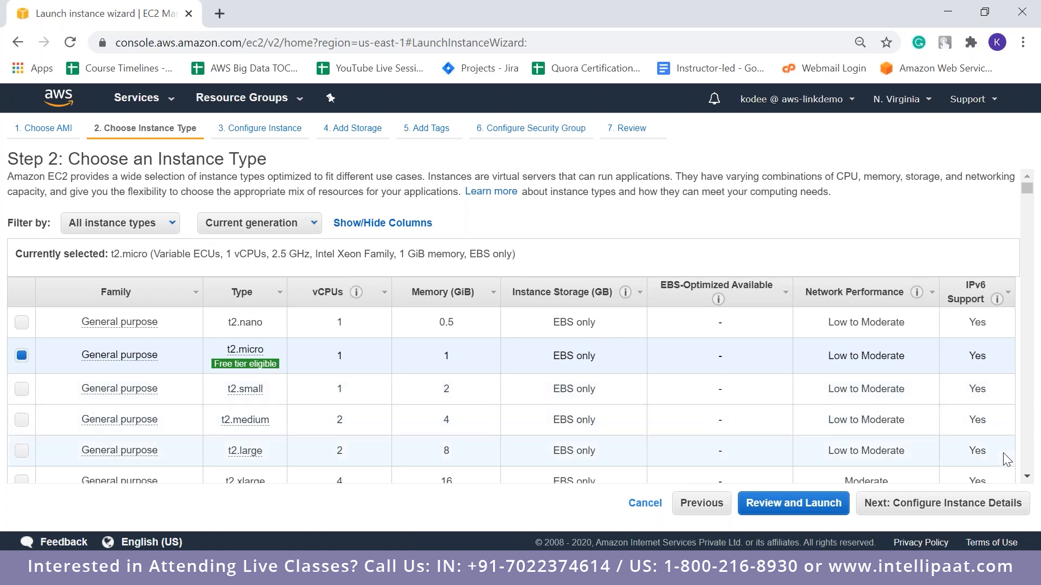
click(1026, 478)
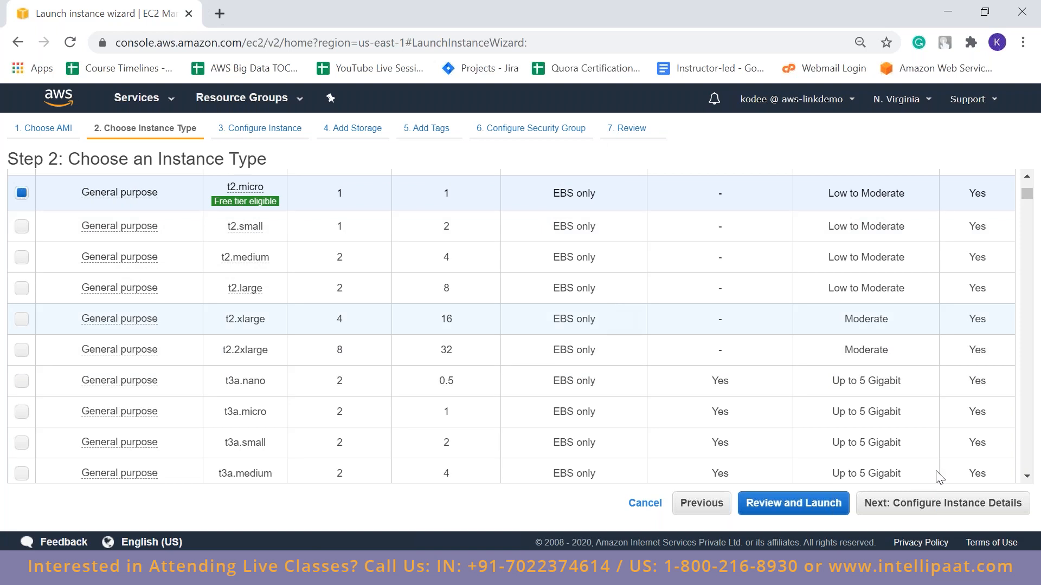
click(952, 514)
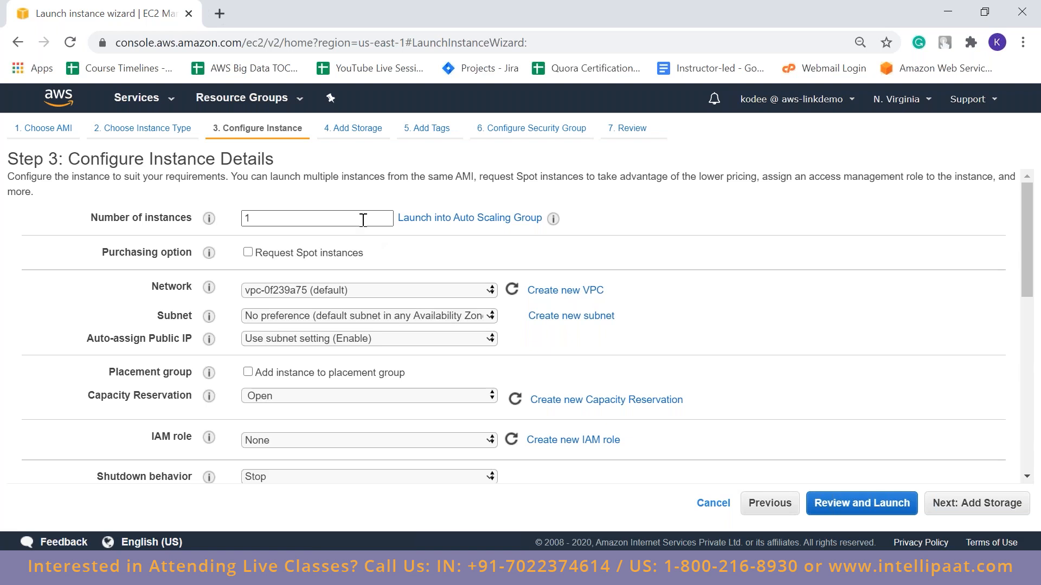
Place the instance in the default subnet in us-east-1a and accept the default root volume storage
click(381, 314)
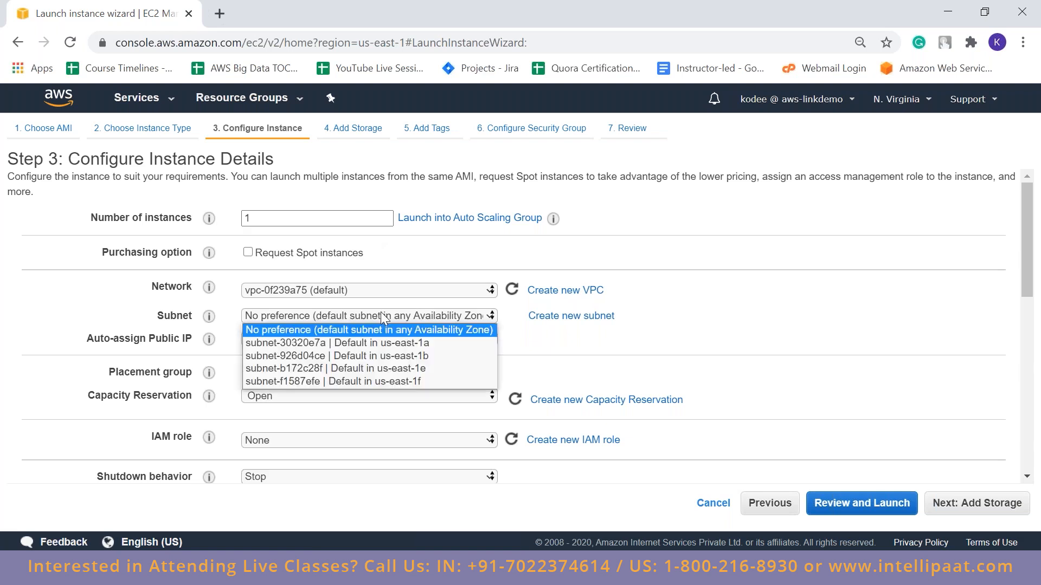
click(379, 343)
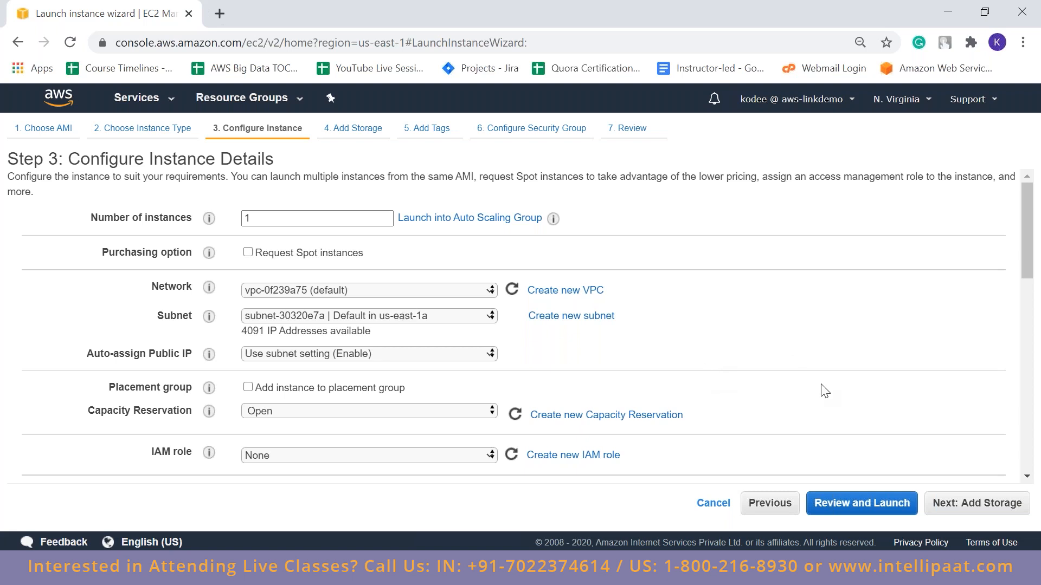
click(952, 507)
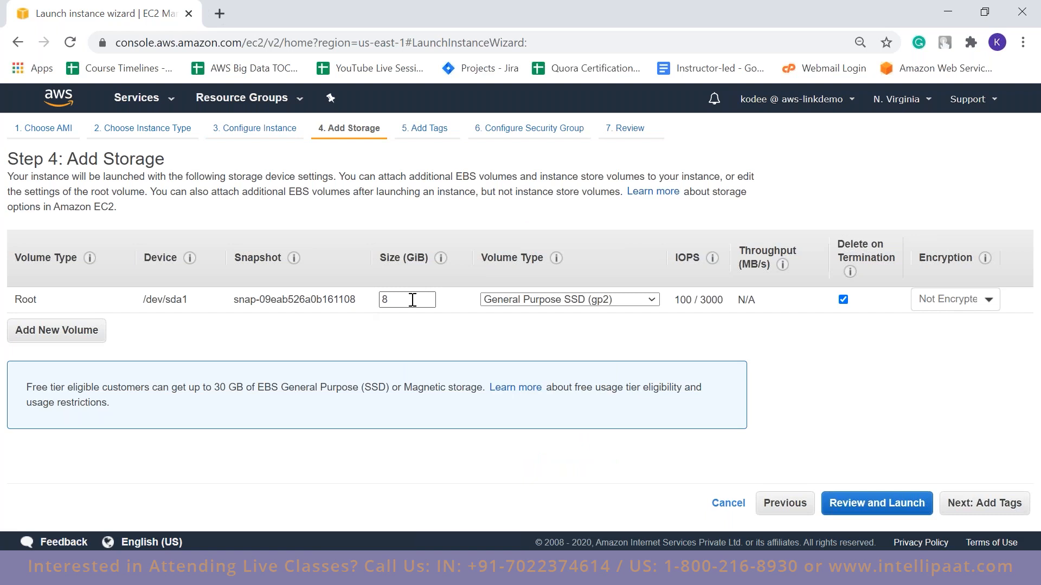
click(988, 506)
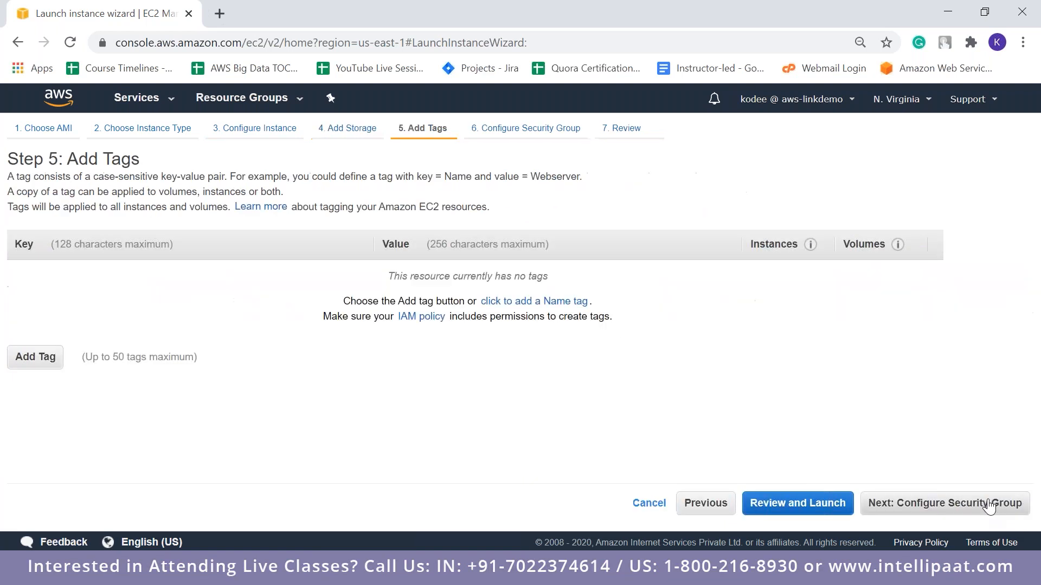
Add a tag with key Name and value webserver, and proceed to the security group configuration
click(37, 358)
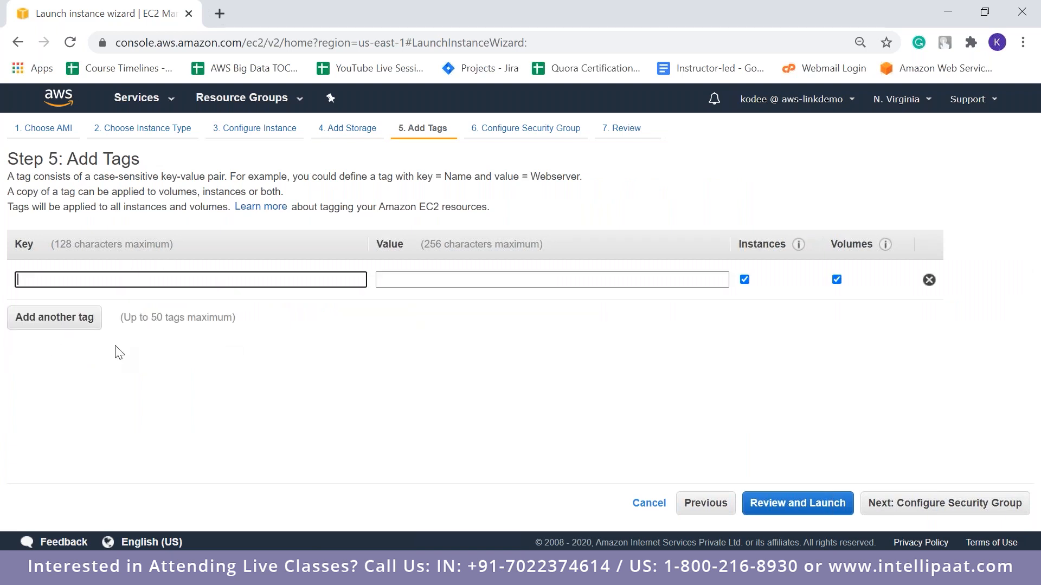
text(Name)
key(Tab)
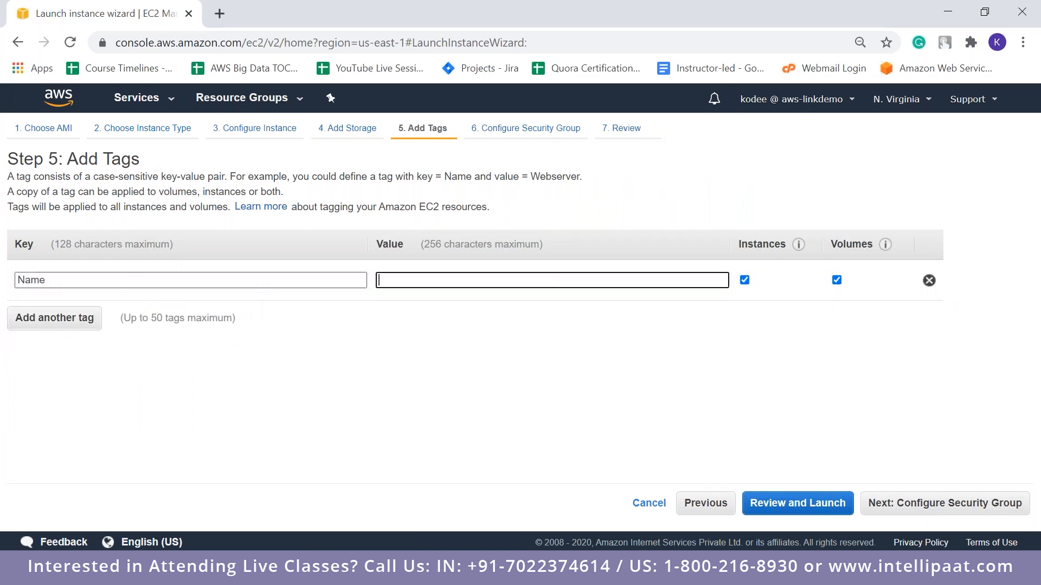
text(Webserver)
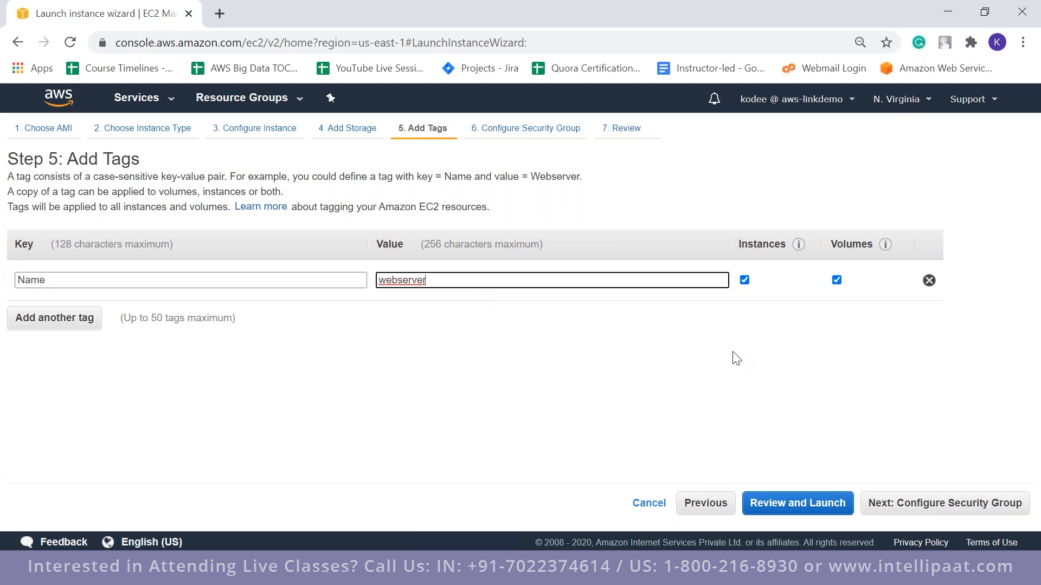
click(874, 509)
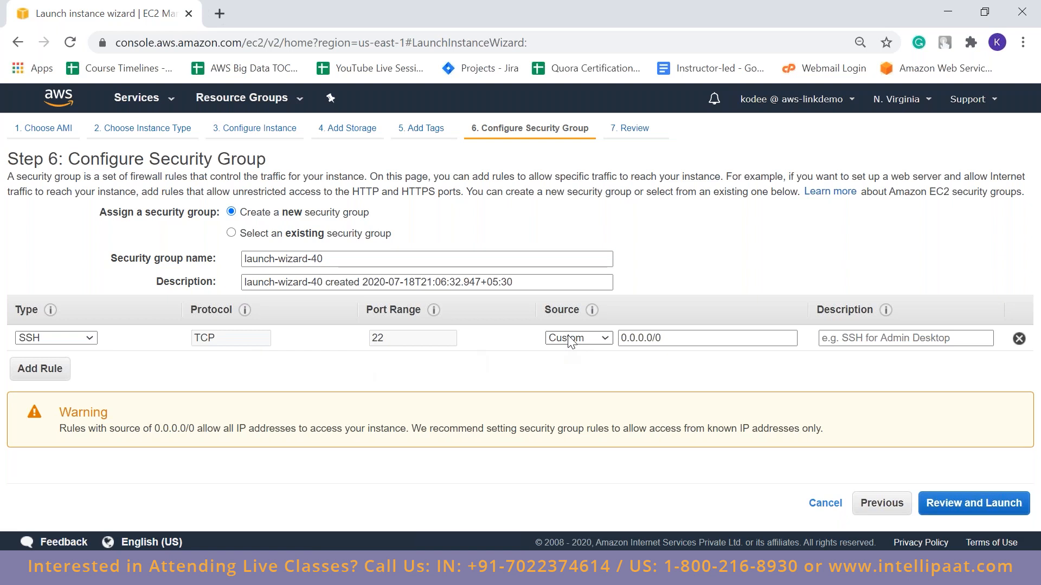
Add an HTTP rule on port 80 with its default open source to the new security group, and continue to the launch review
click(50, 374)
click(86, 380)
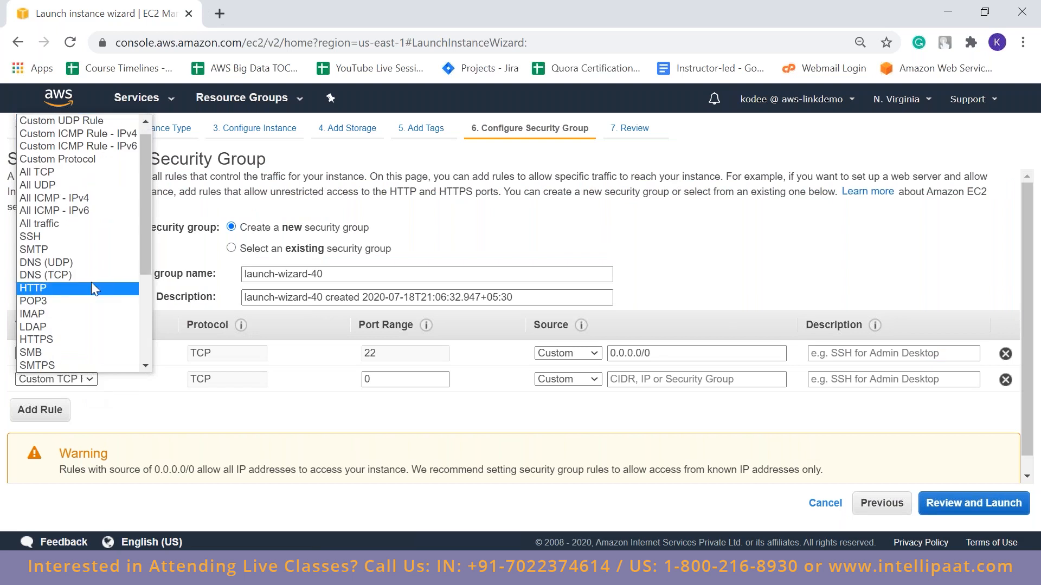
click(81, 287)
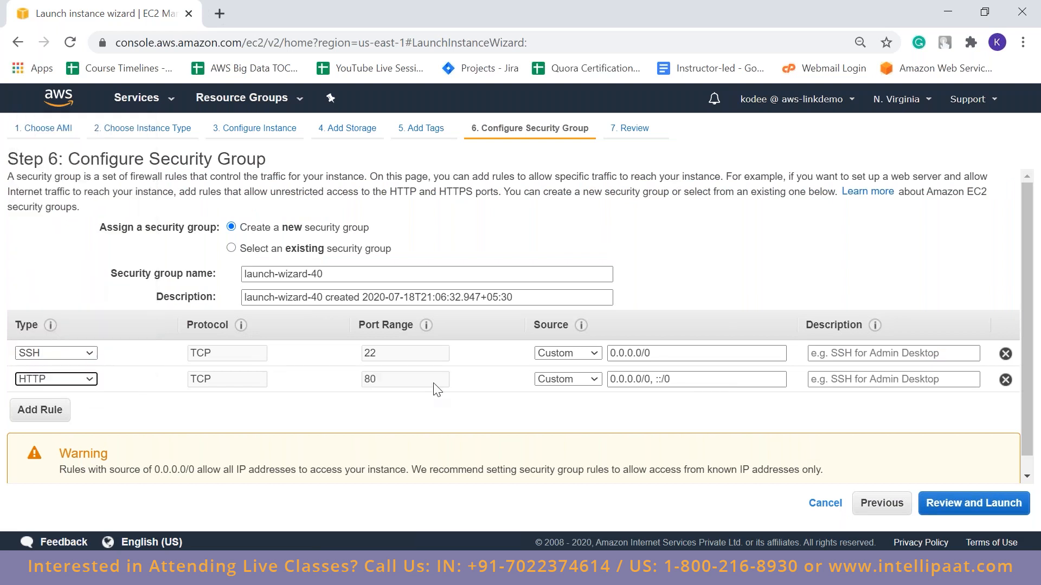
click(567, 401)
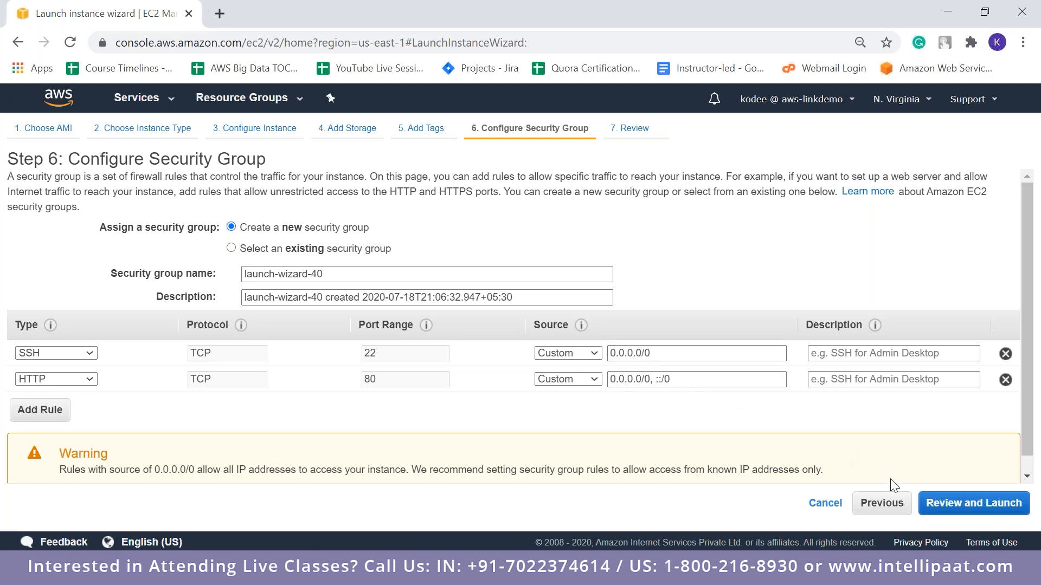
click(928, 503)
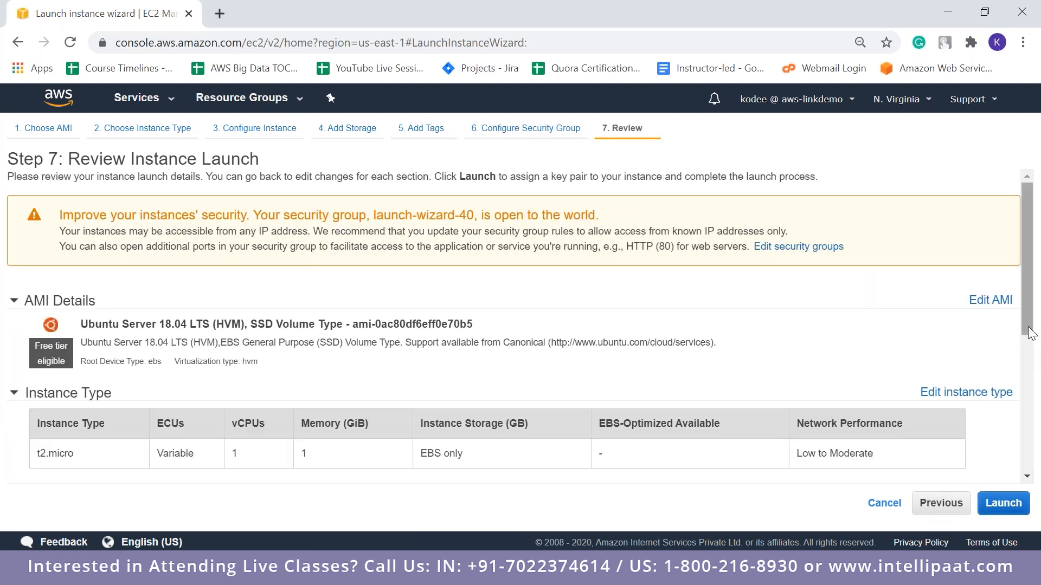
Review the AMI, instance type and security group rules, and proceed with the launch to the key pair selection
scroll(1032, 364, down, 5)
scroll(1031, 347, up, 5)
scroll(1031, 346, down, 5)
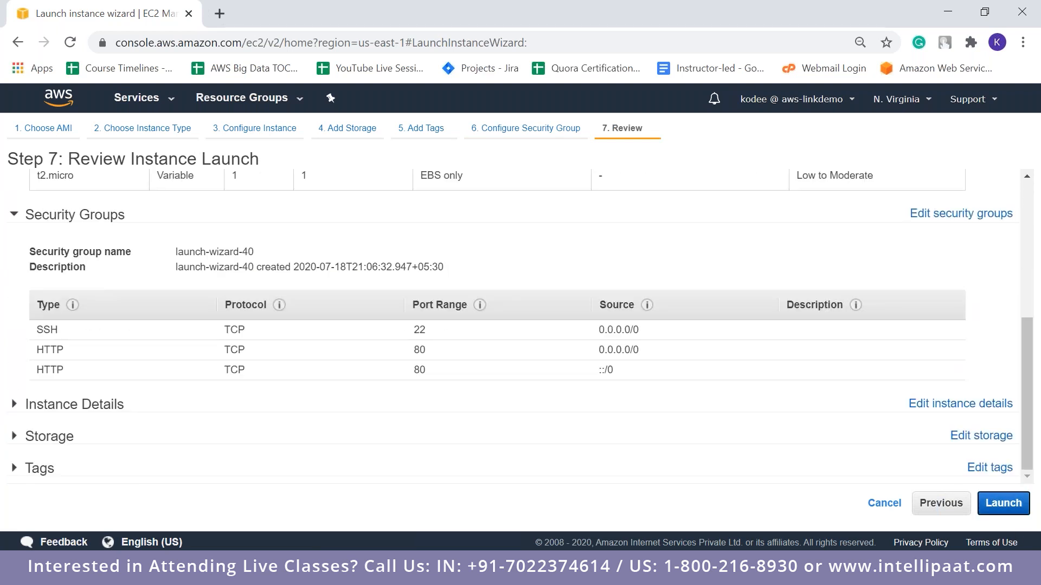
click(1002, 503)
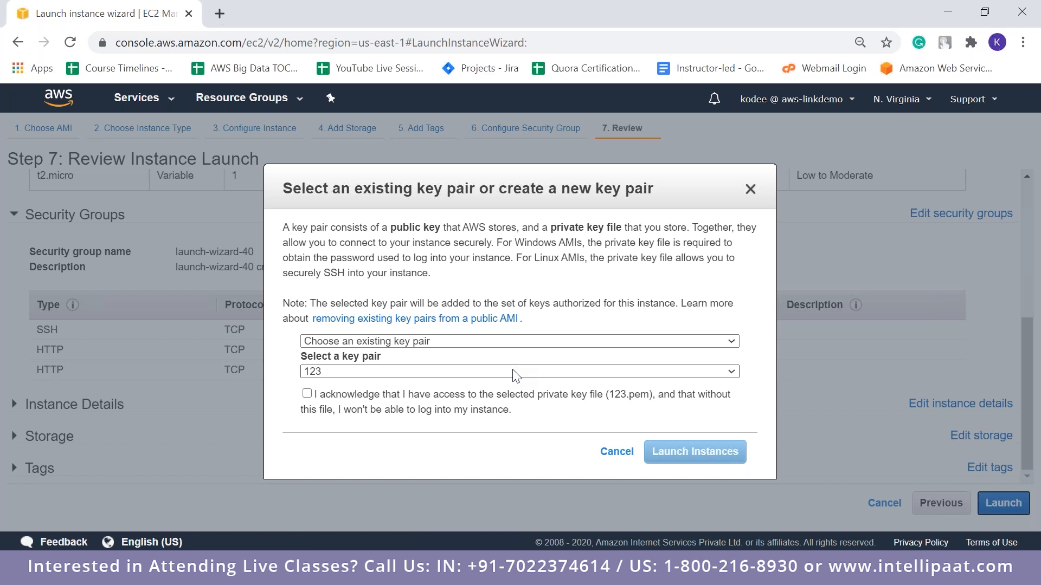
click(512, 374)
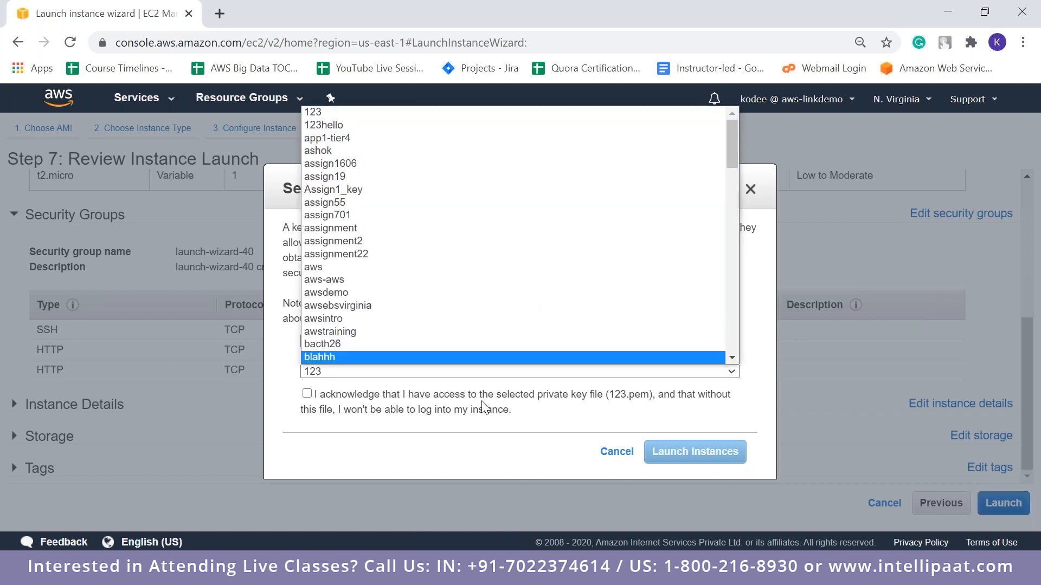
click(484, 406)
click(508, 342)
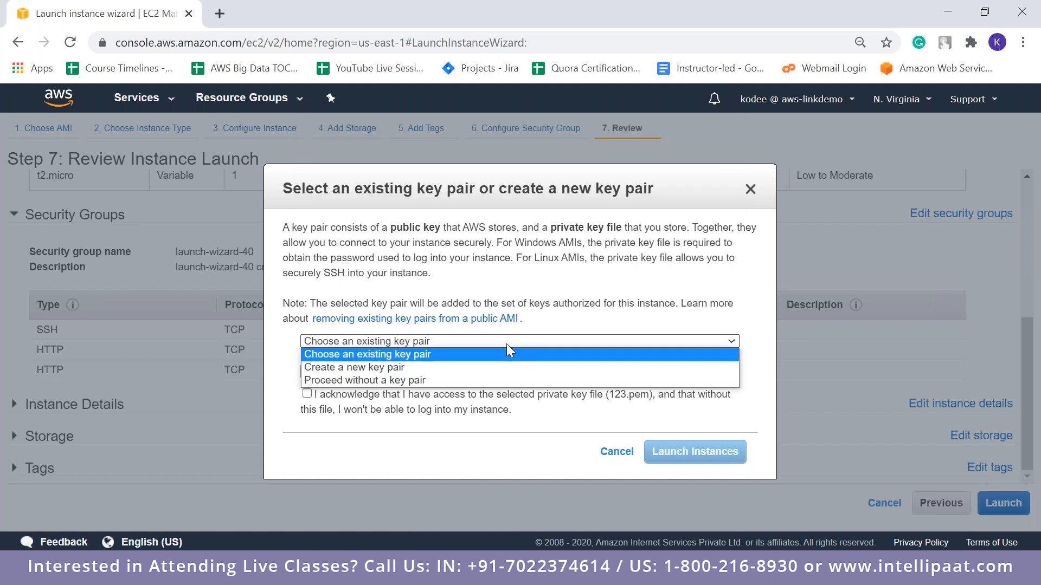
click(484, 371)
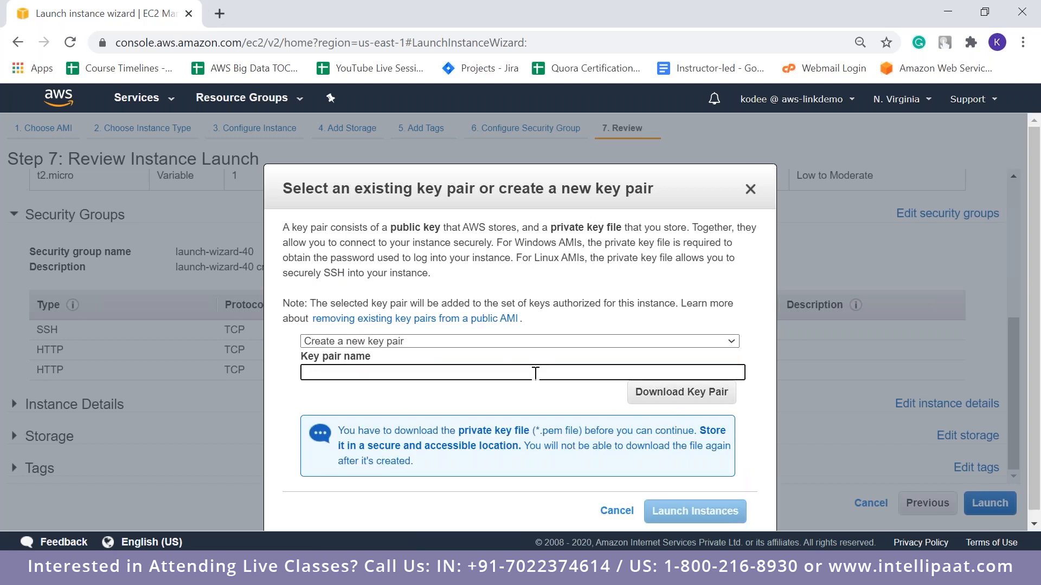
click(550, 346)
click(472, 355)
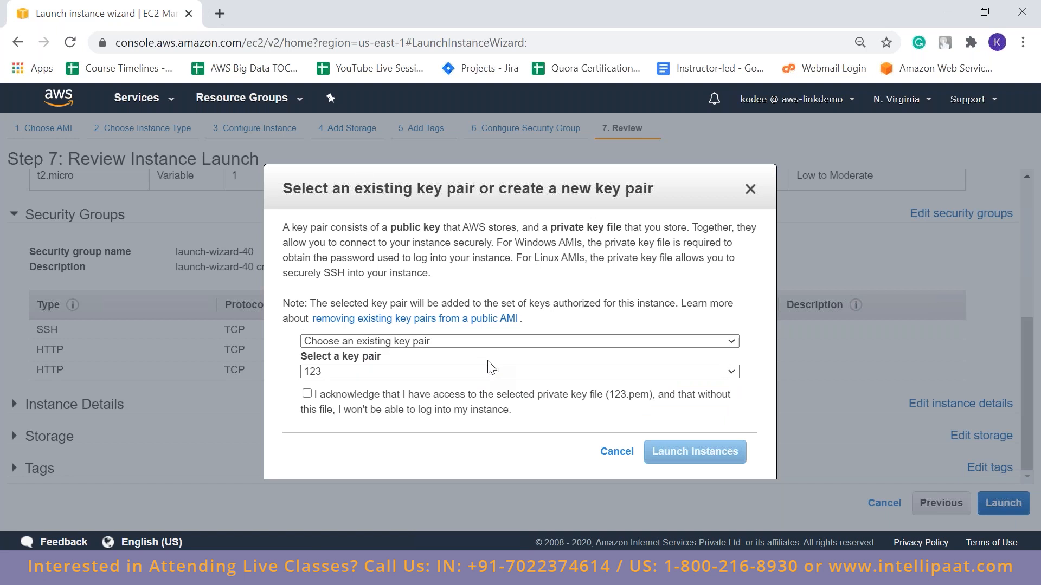
drag(392, 227, 446, 227)
click(542, 254)
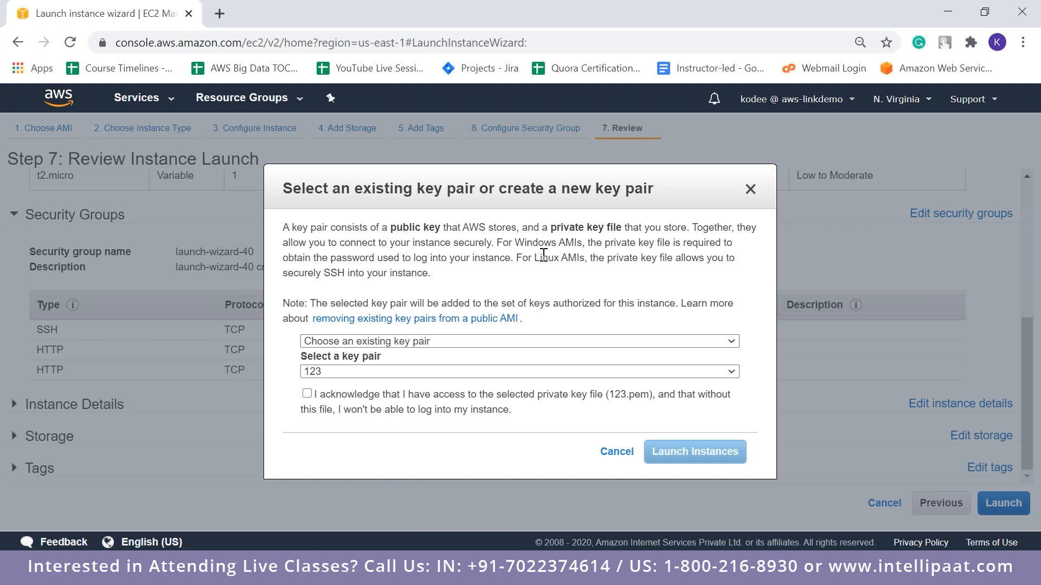
Launch the instance with the existing key pair kodeekey, acknowledging access to the private key file, and view the instances list
click(529, 372)
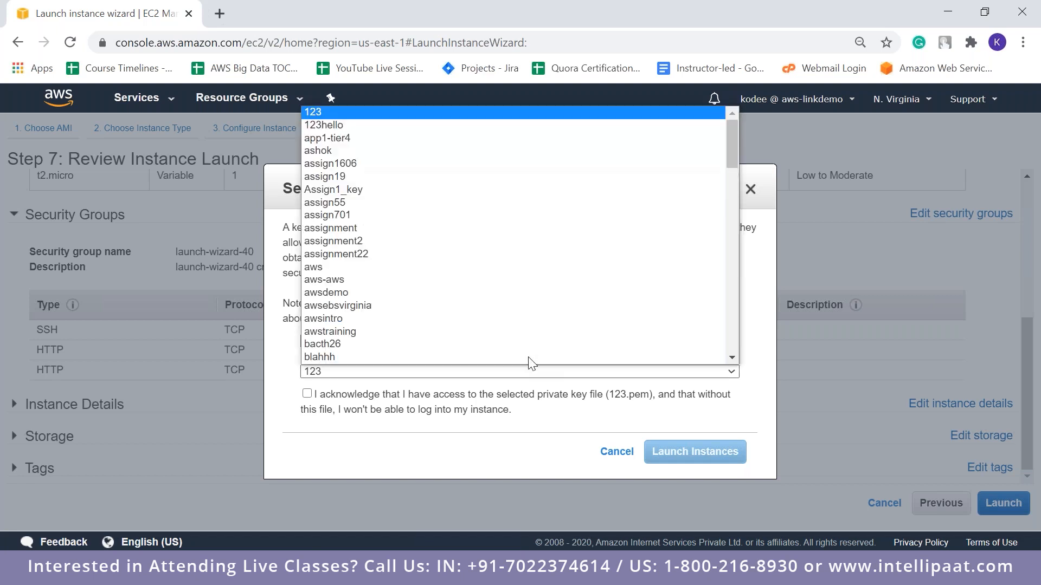
drag(734, 147, 733, 266)
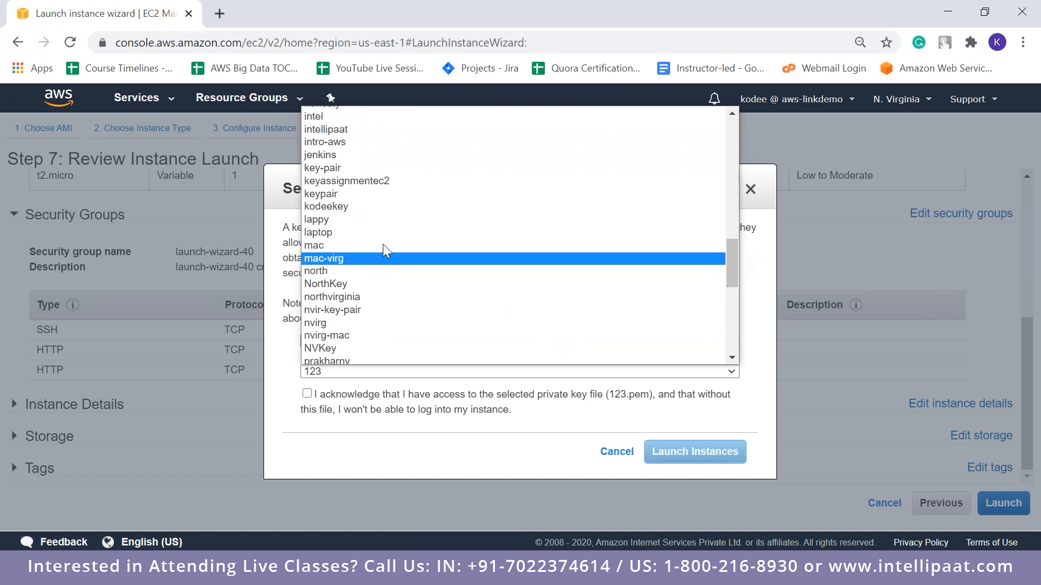
click(354, 206)
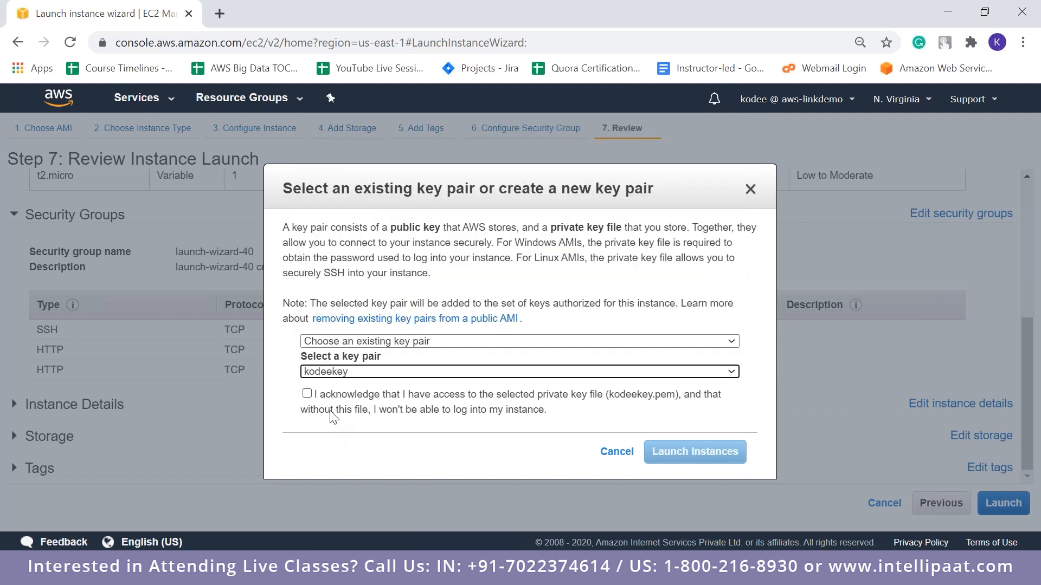
click(307, 394)
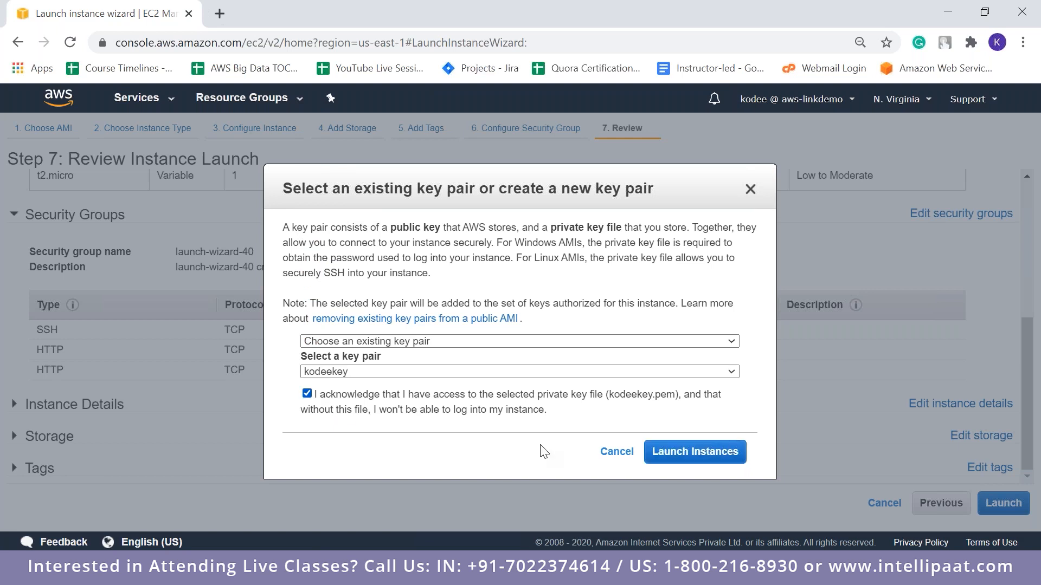
click(713, 463)
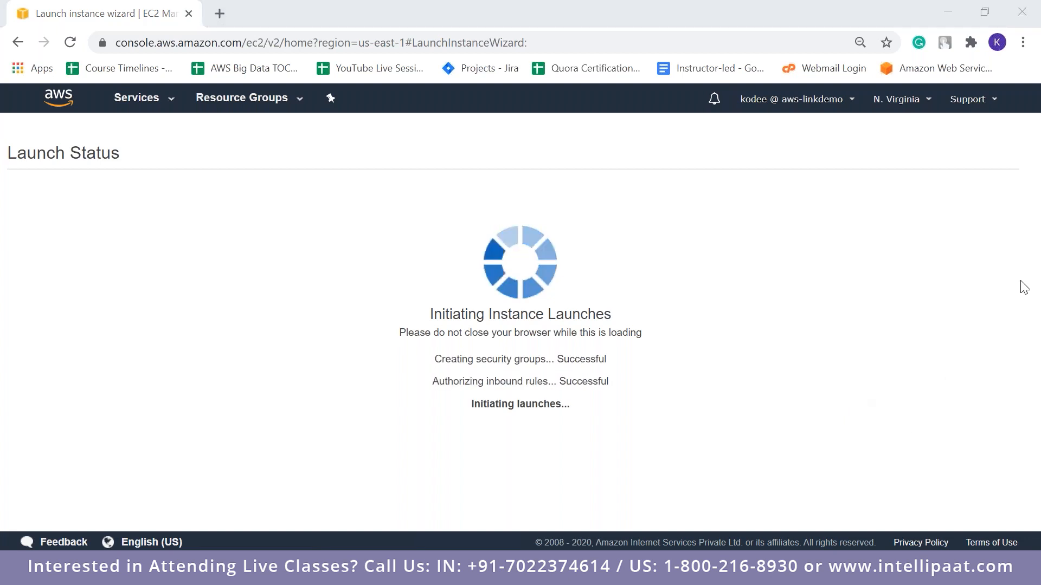
scroll(1030, 428, down, 3)
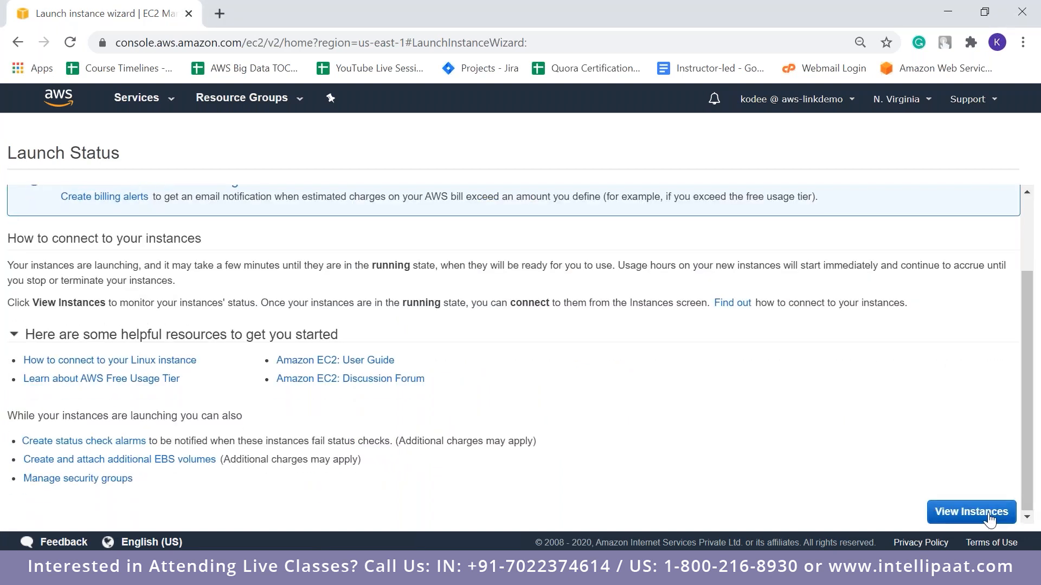
click(971, 511)
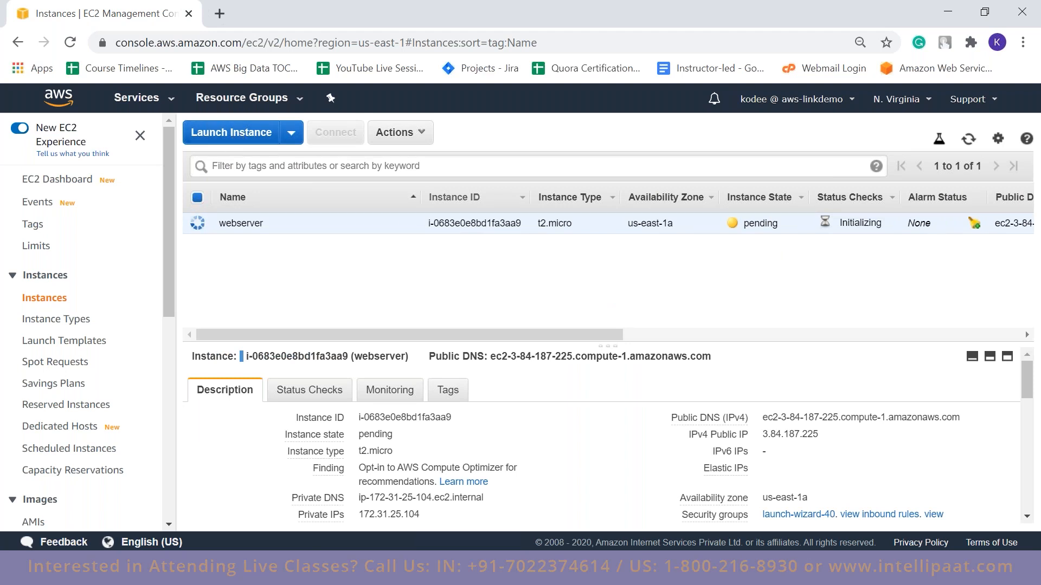
Start launching a second instance with the 64-bit (x86) Ubuntu Server 18.04 LTS image and the t2.micro type
click(229, 133)
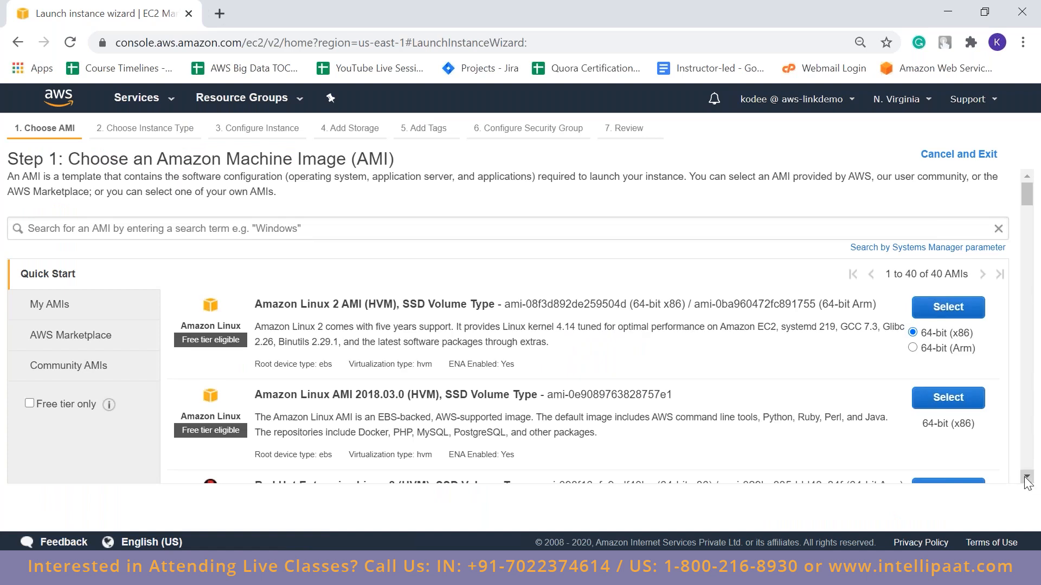
scroll(1027, 481, down, 5)
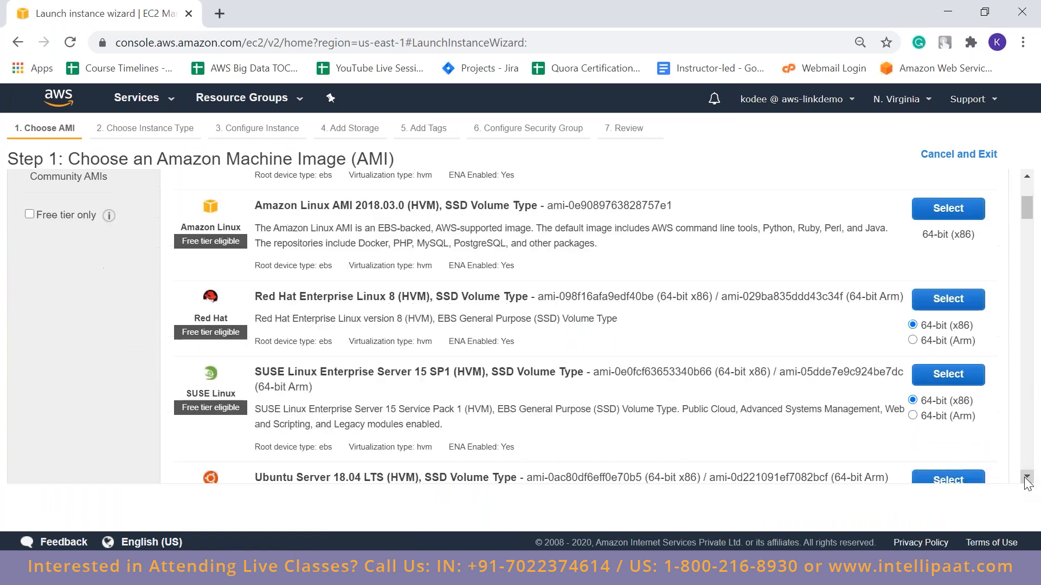
click(1026, 478)
click(948, 344)
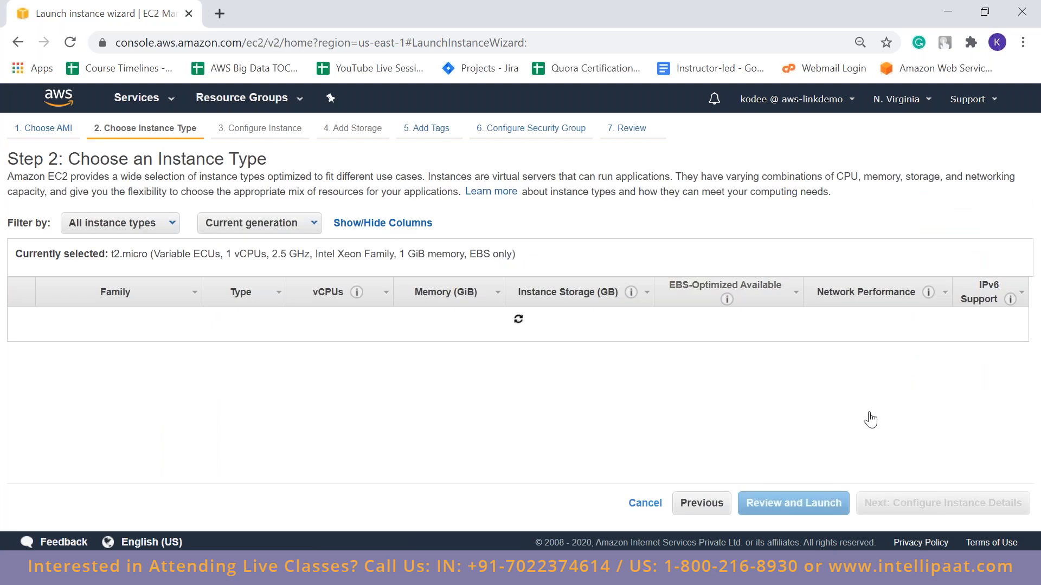
click(918, 515)
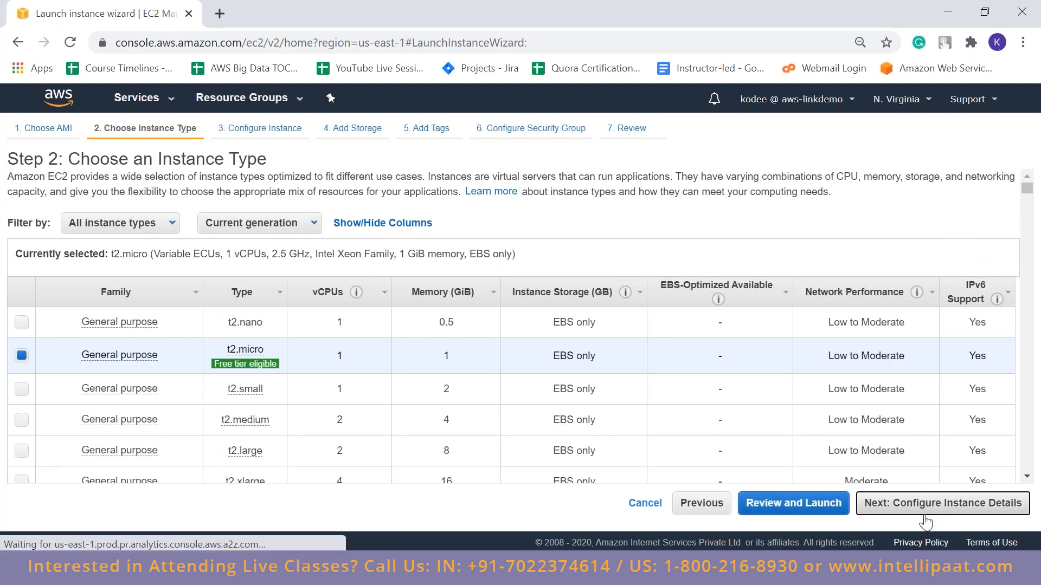
Place the second instance in the default subnet in us-east-1b and accept the default root volume storage
click(472, 316)
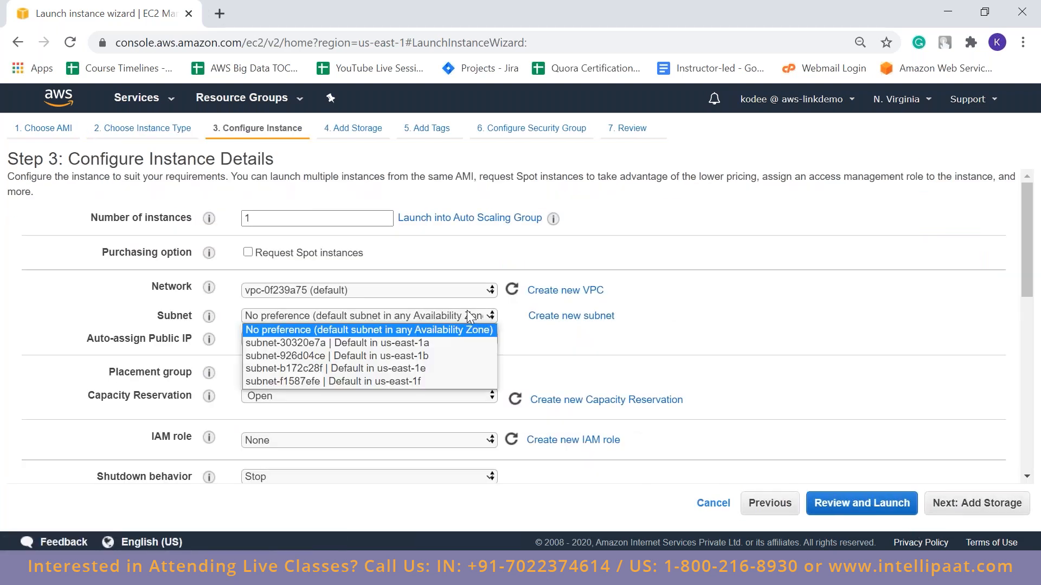
click(428, 355)
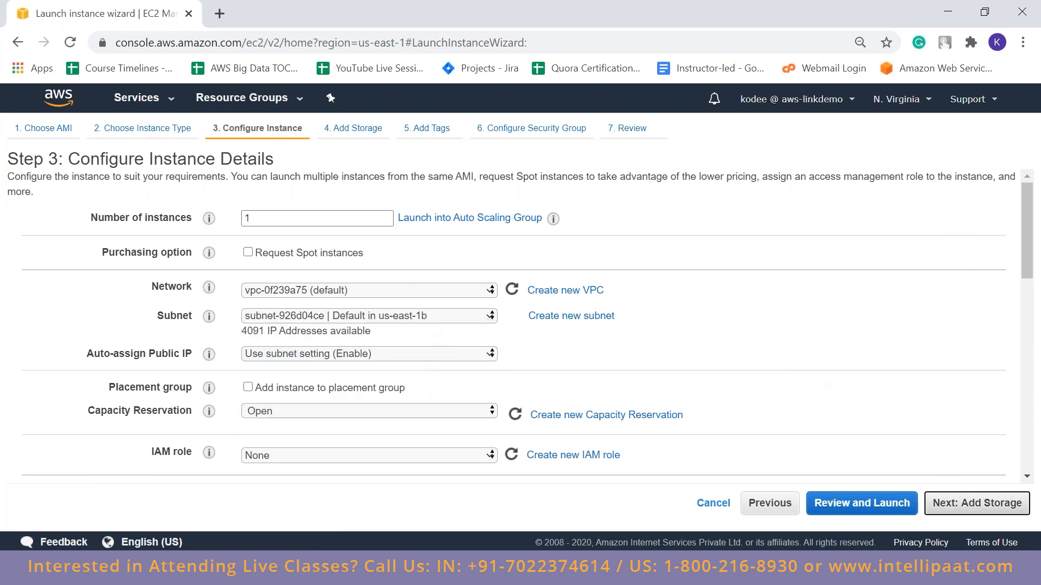
click(977, 503)
click(984, 503)
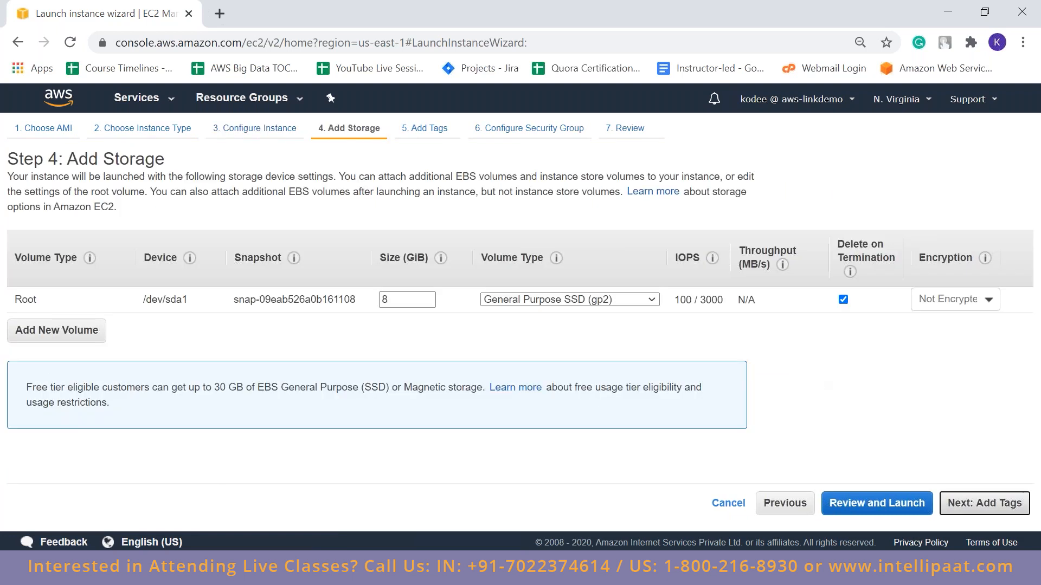
Tag the second instance with key Name and value webserver, and continue to the security group configuration
click(43, 361)
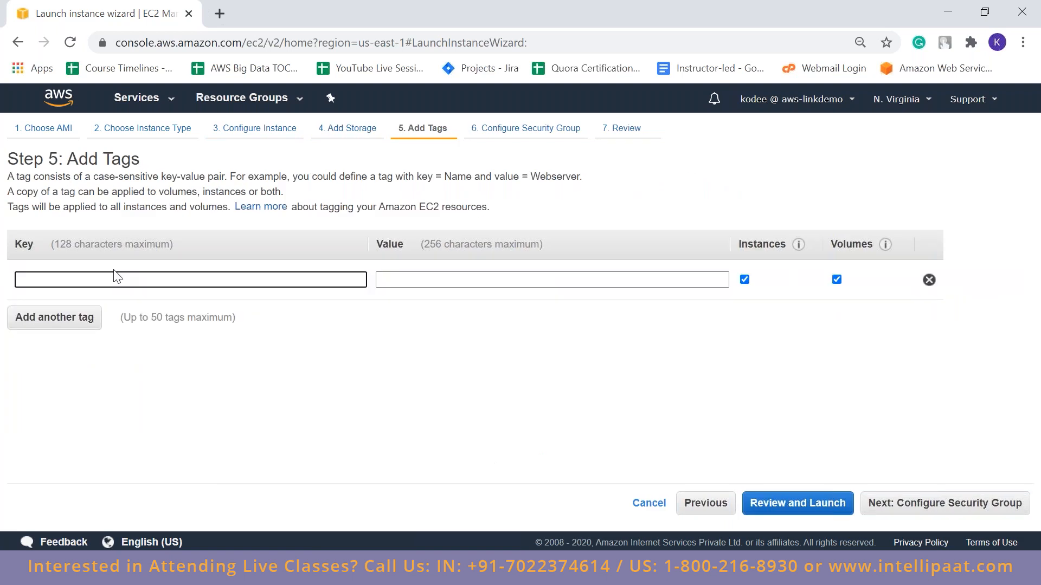
text(name)
key(Tab)
text(webserver)
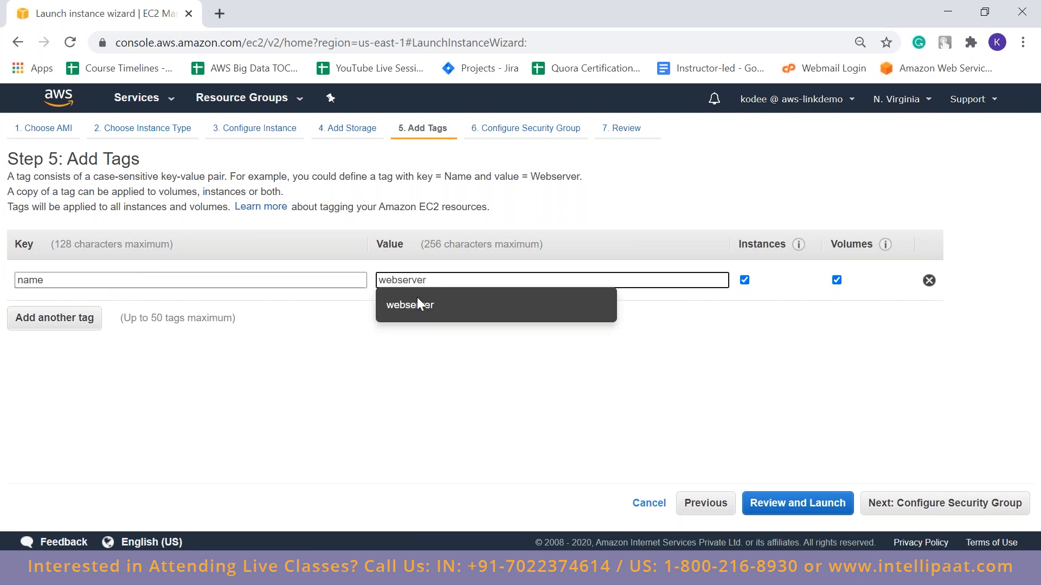
click(419, 306)
click(23, 282)
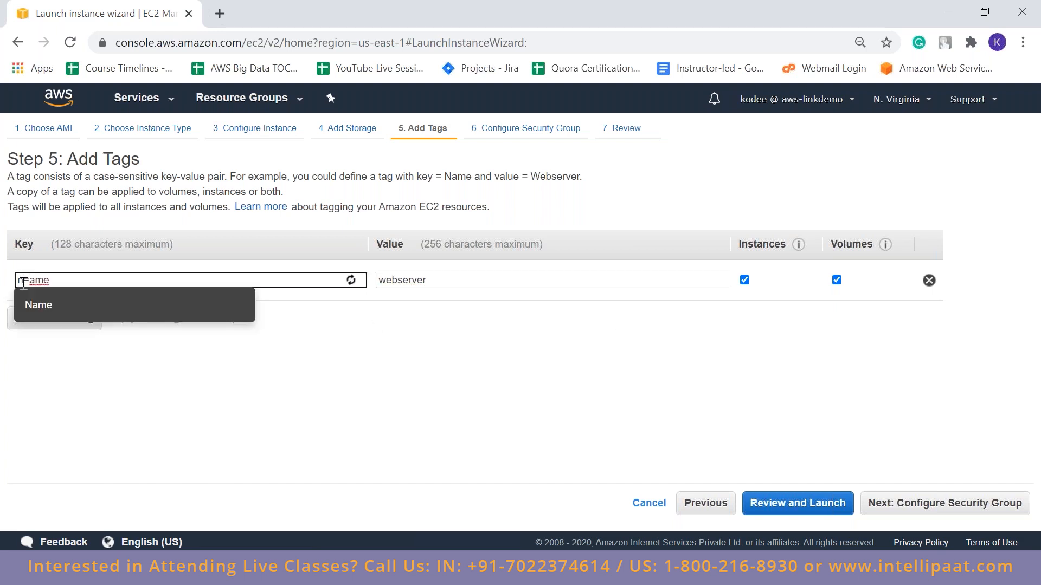
key(BackSpace)
text(N)
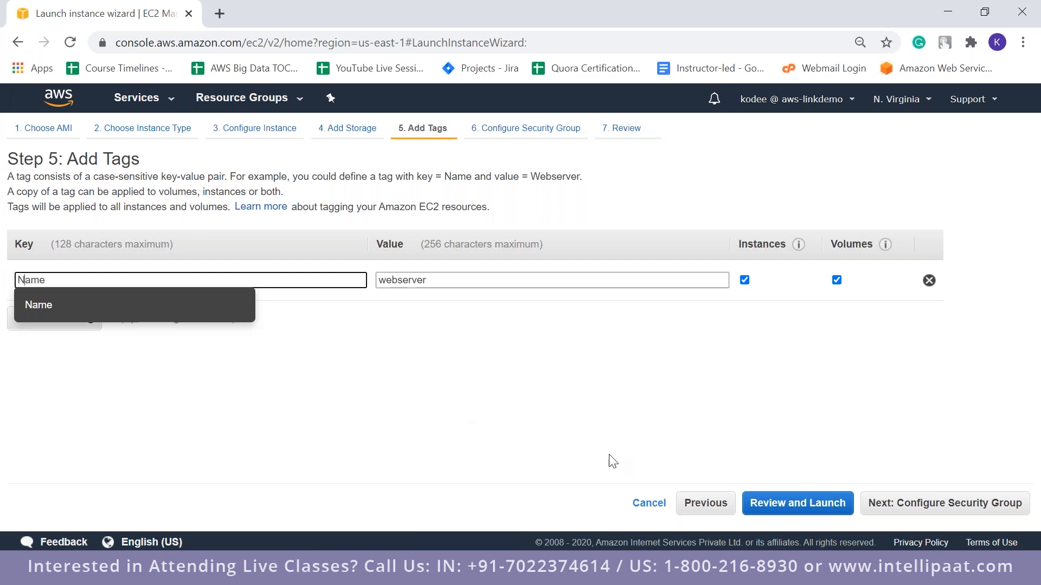
click(966, 496)
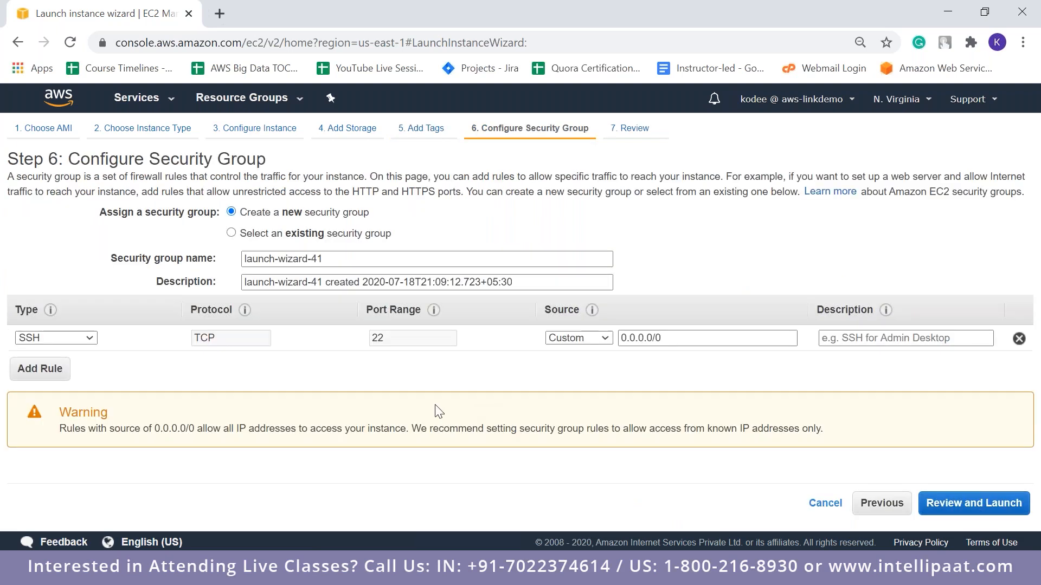
Add an HTTP rule on port 80 to the second instance's new security group and continue to the launch review
click(49, 374)
click(56, 378)
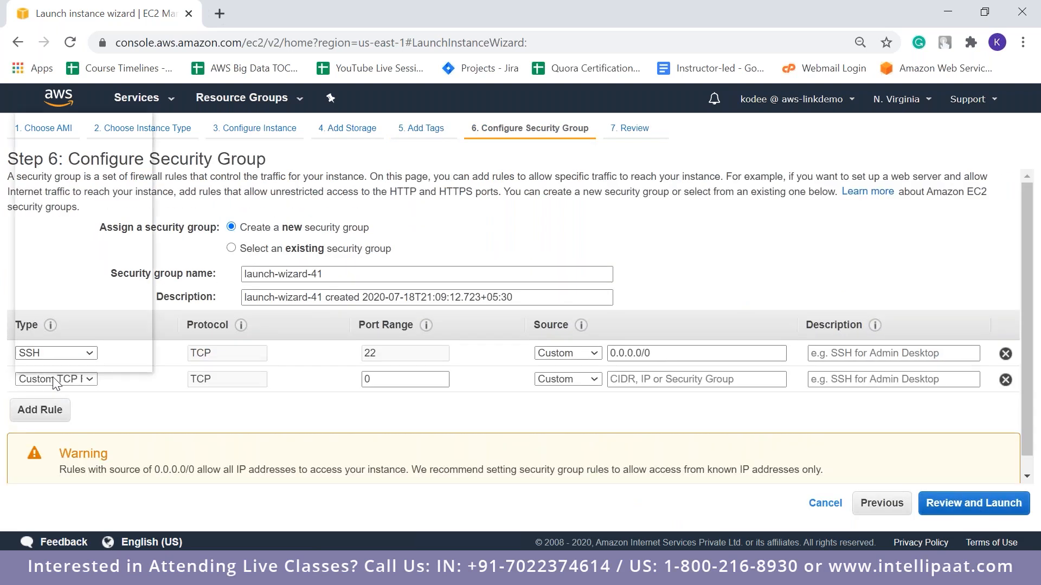
click(48, 304)
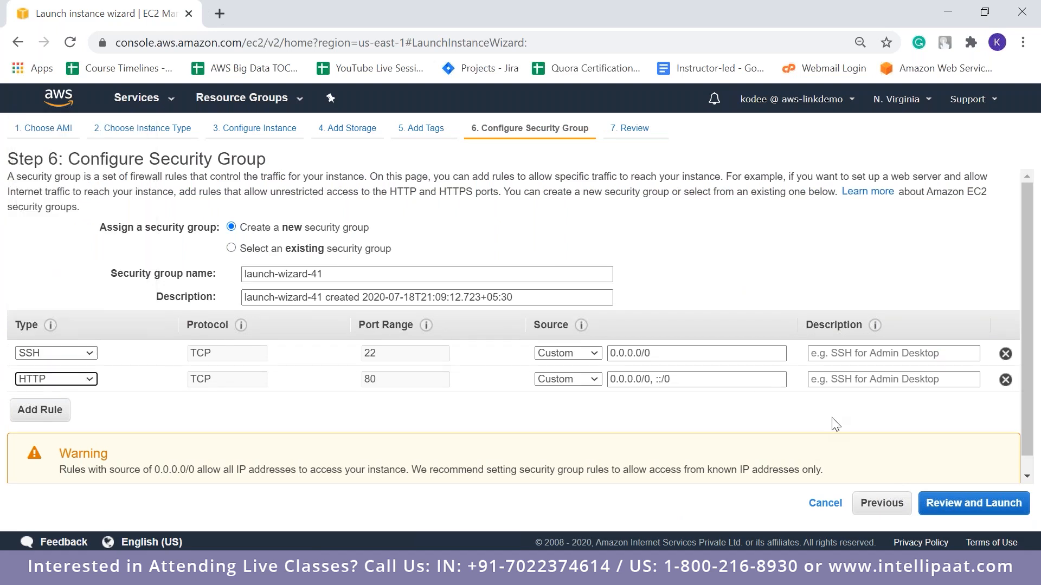
click(948, 505)
Launch the second instance with the existing key pair kodeekey, acknowledging access to its private key file
click(1003, 504)
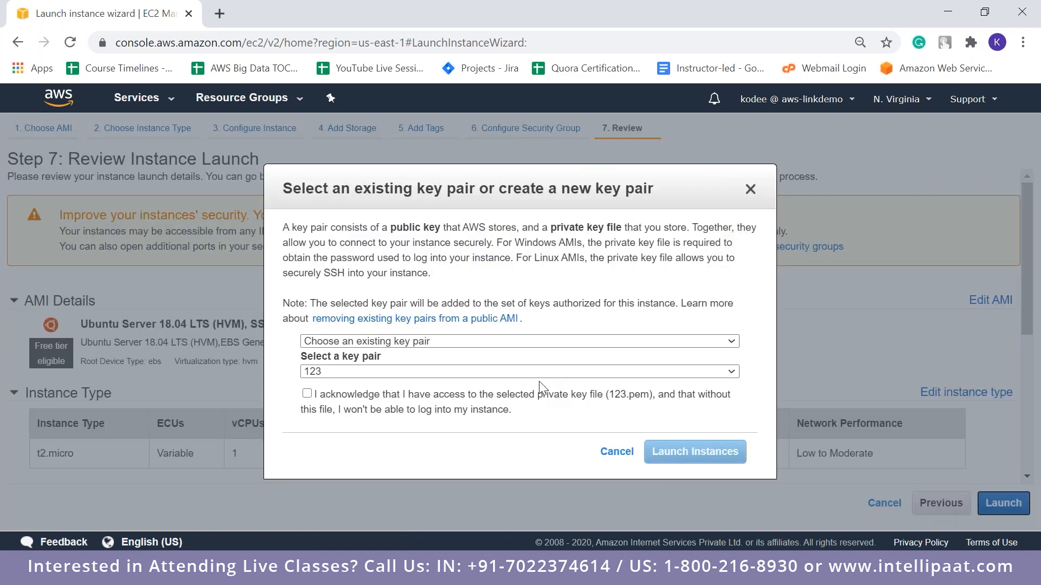
click(539, 373)
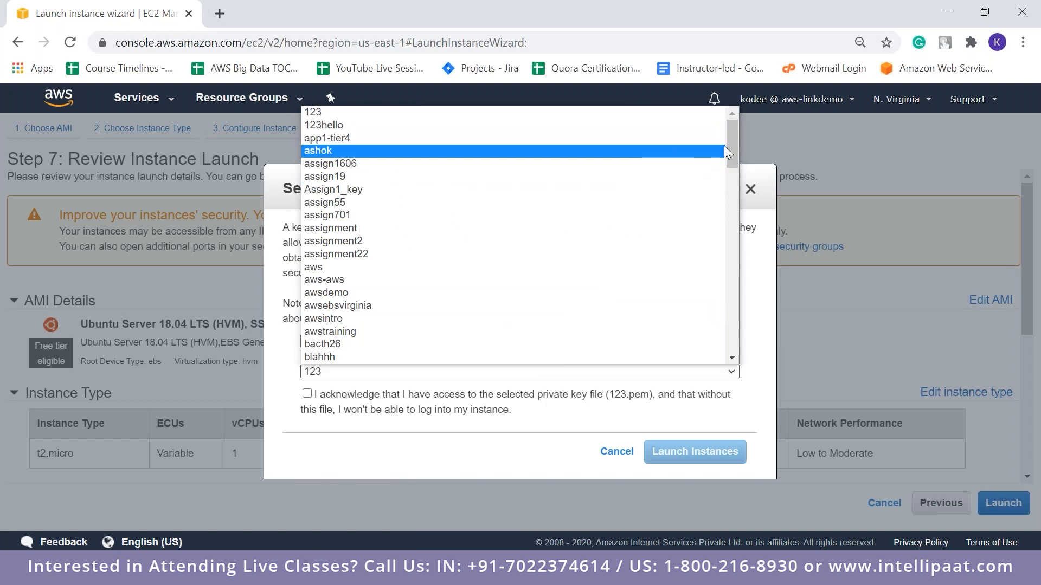
drag(730, 144, 761, 251)
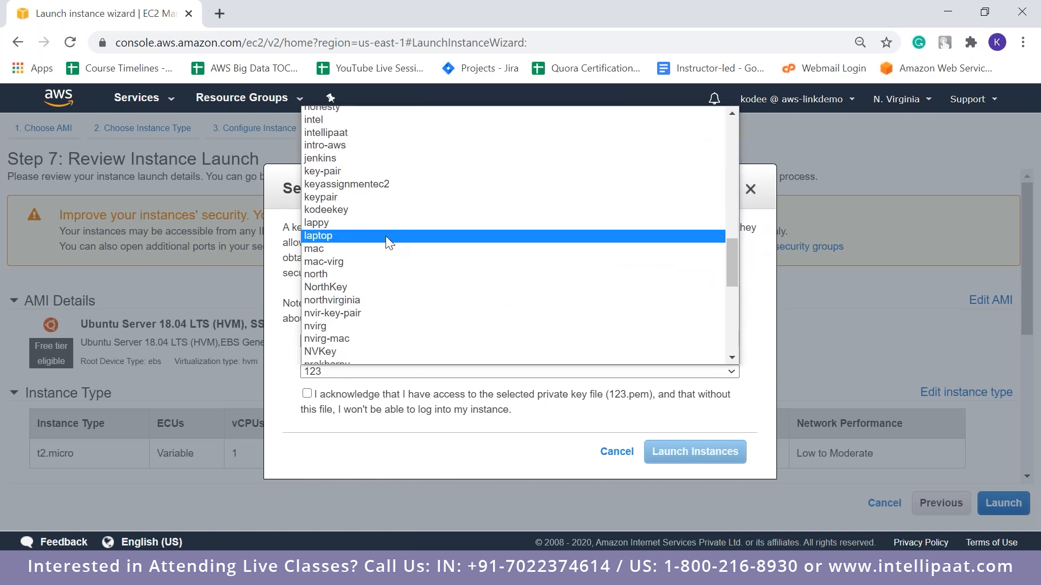
click(368, 210)
click(307, 393)
click(707, 458)
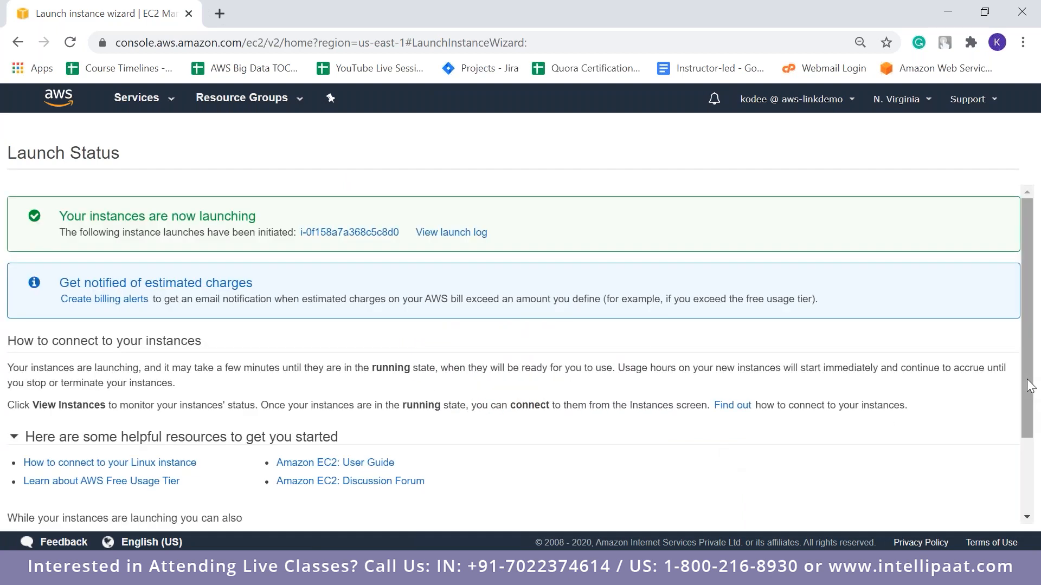
Open the instances list and refresh it to check the state and availability zone of both webserver instances
scroll(996, 516, down, 3)
click(995, 512)
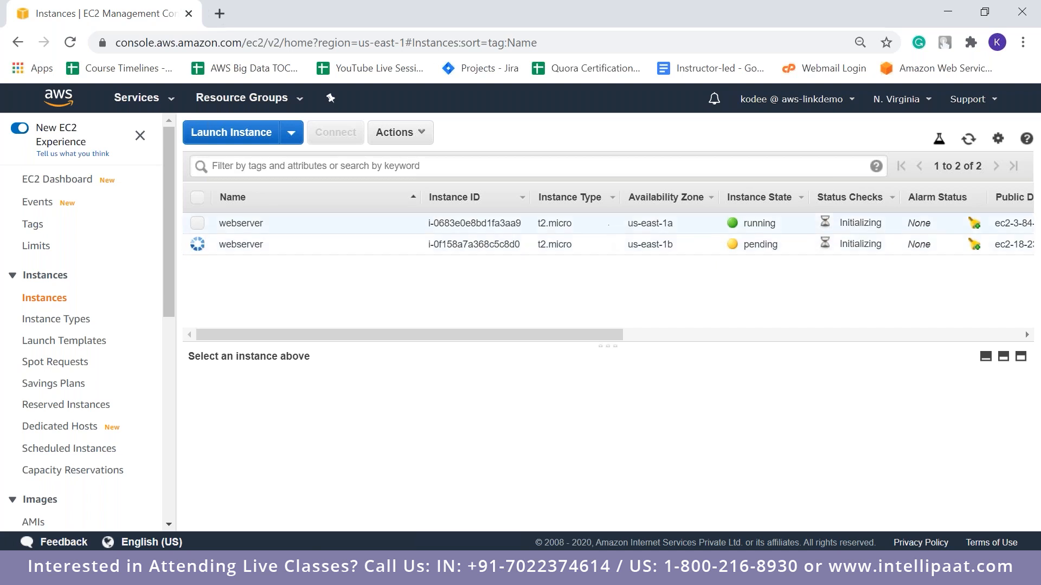
click(968, 140)
click(350, 221)
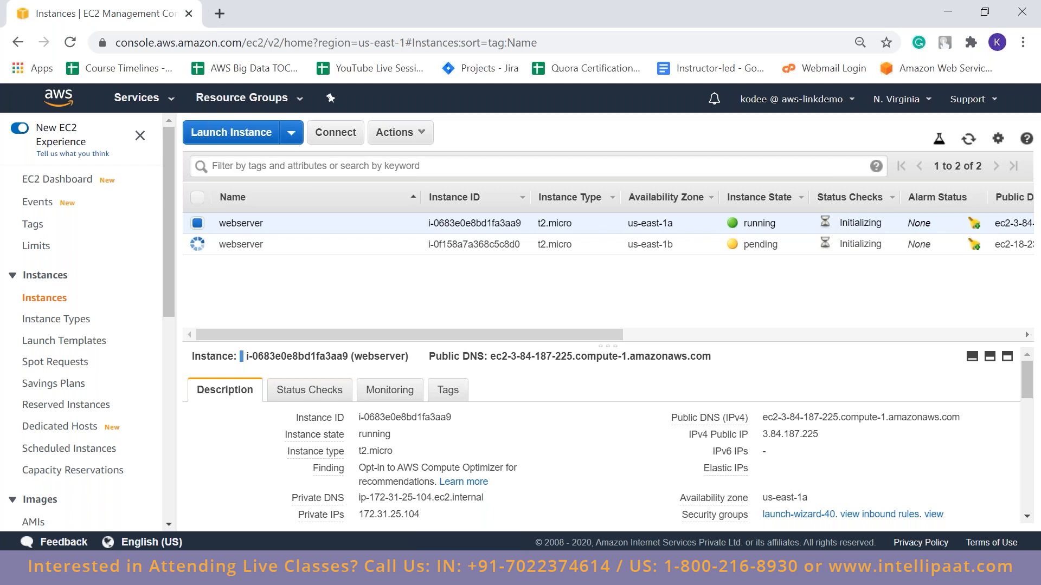
click(209, 221)
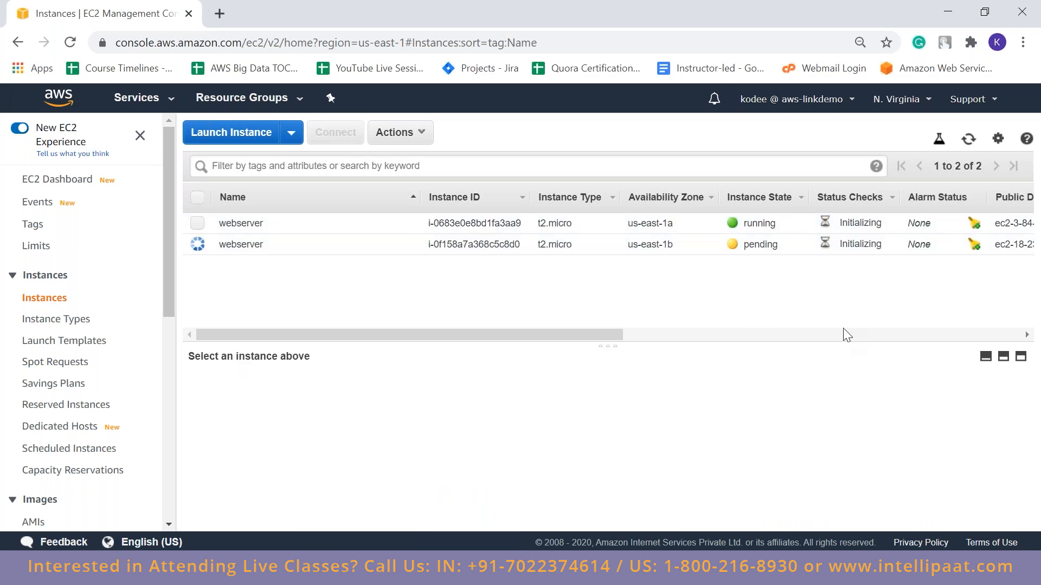
click(326, 223)
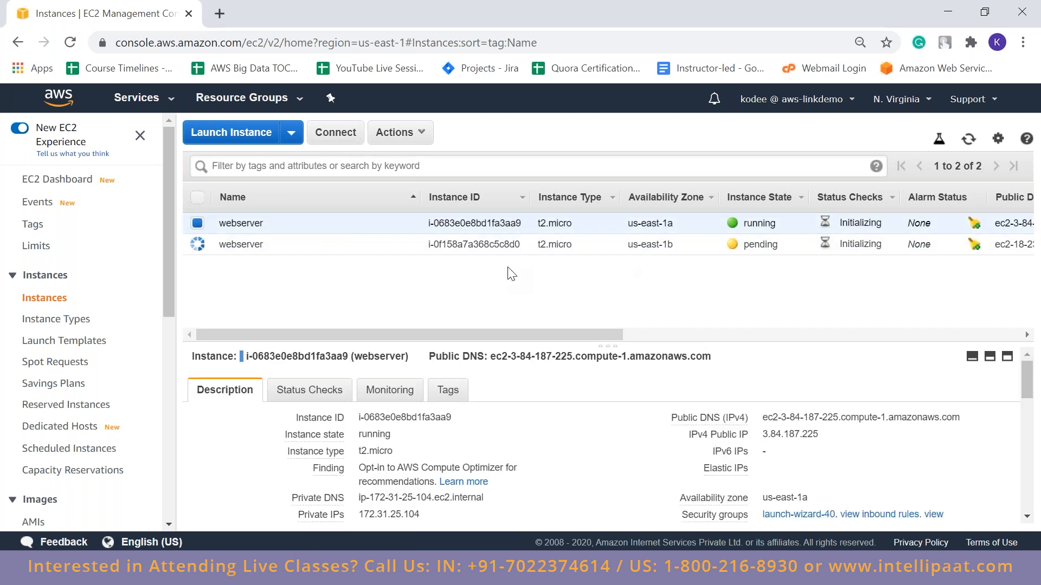
click(325, 224)
click(968, 141)
click(968, 141)
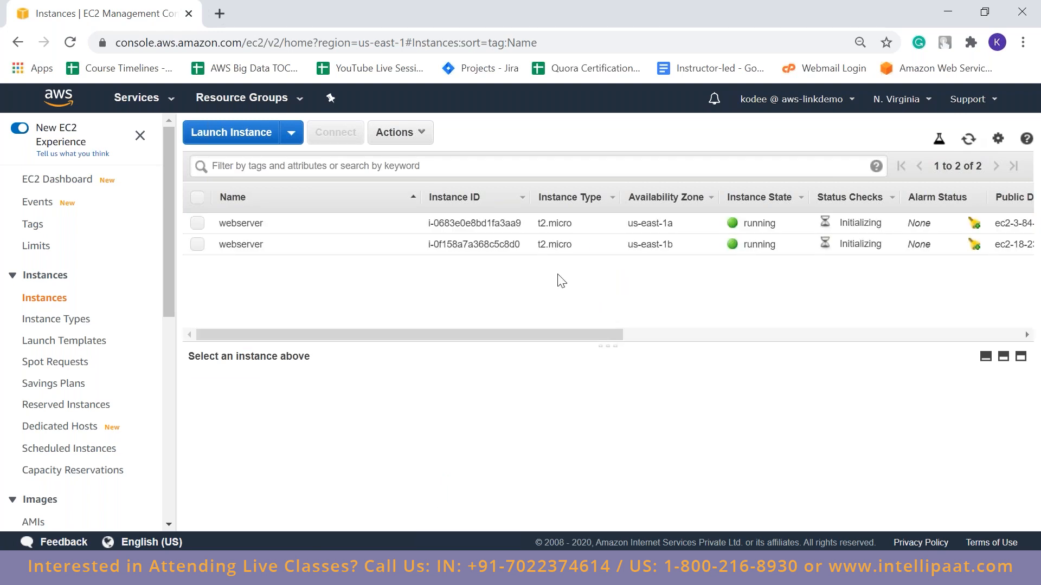
triple_click(651, 223)
triple_click(661, 248)
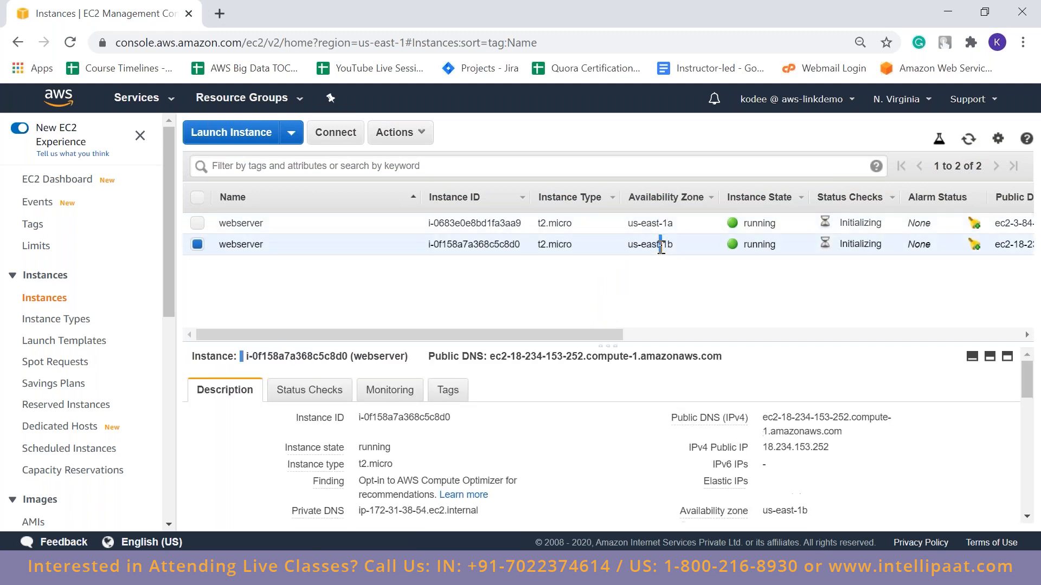
click(715, 307)
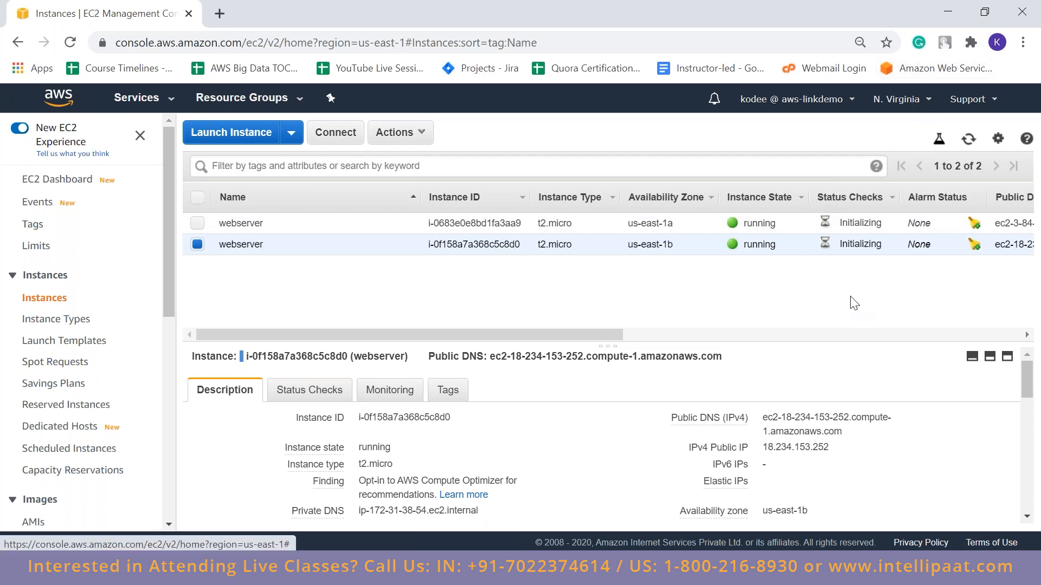
Copy the us-east-1a webserver's public IP and enter 3.84.187.225 as the host name in PuTTY, keeping SSH on port 22
click(620, 222)
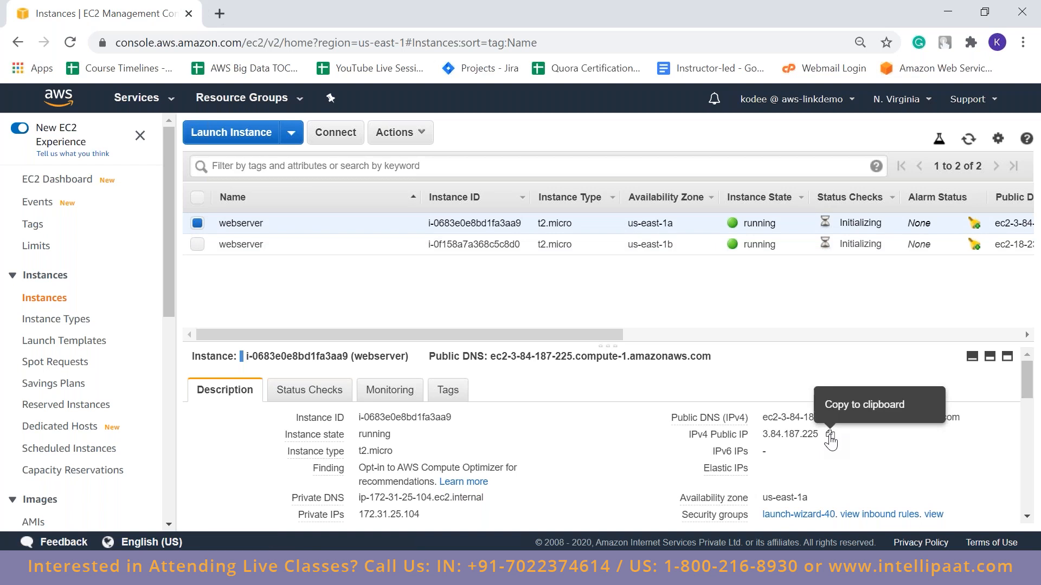
click(830, 436)
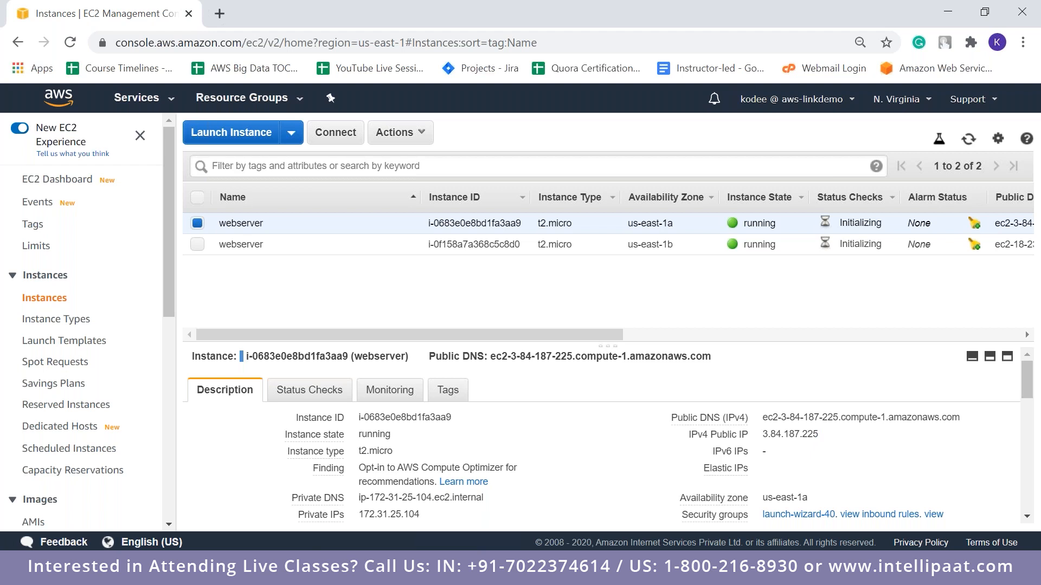
drag(516, 124, 347, 98)
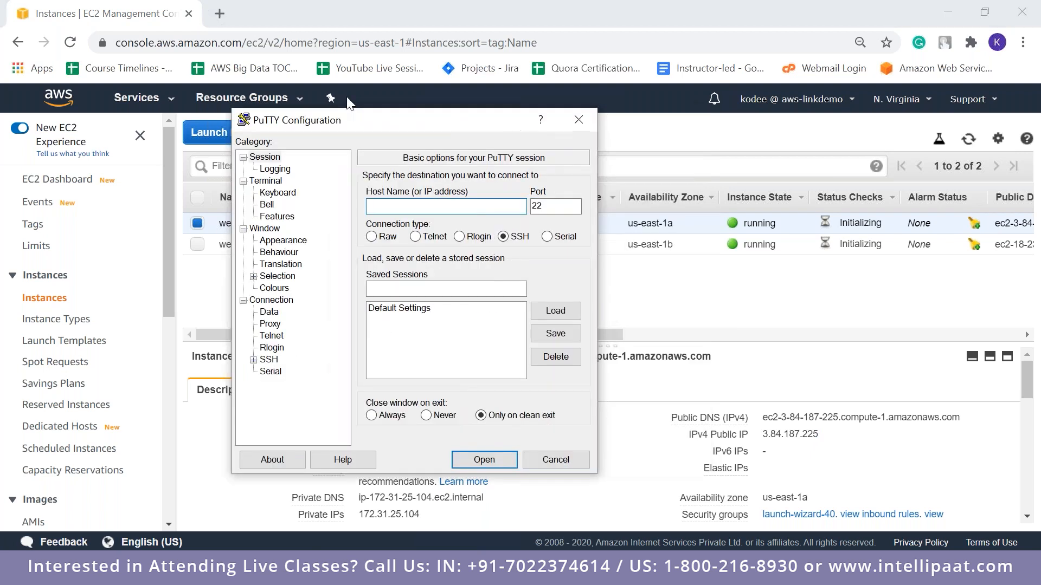
drag(415, 117, 490, 103)
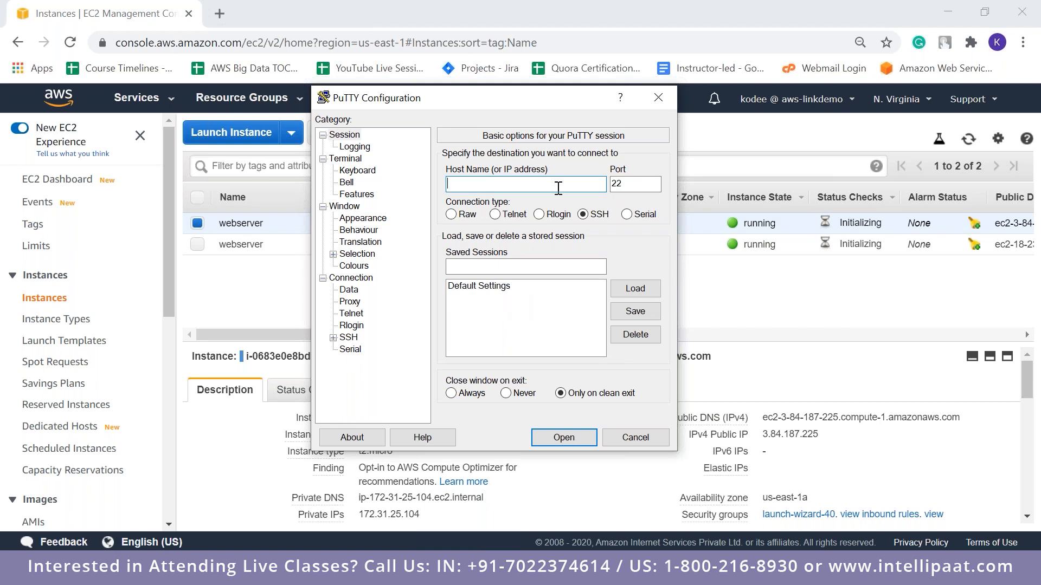
key(ctrl+v)
click(632, 189)
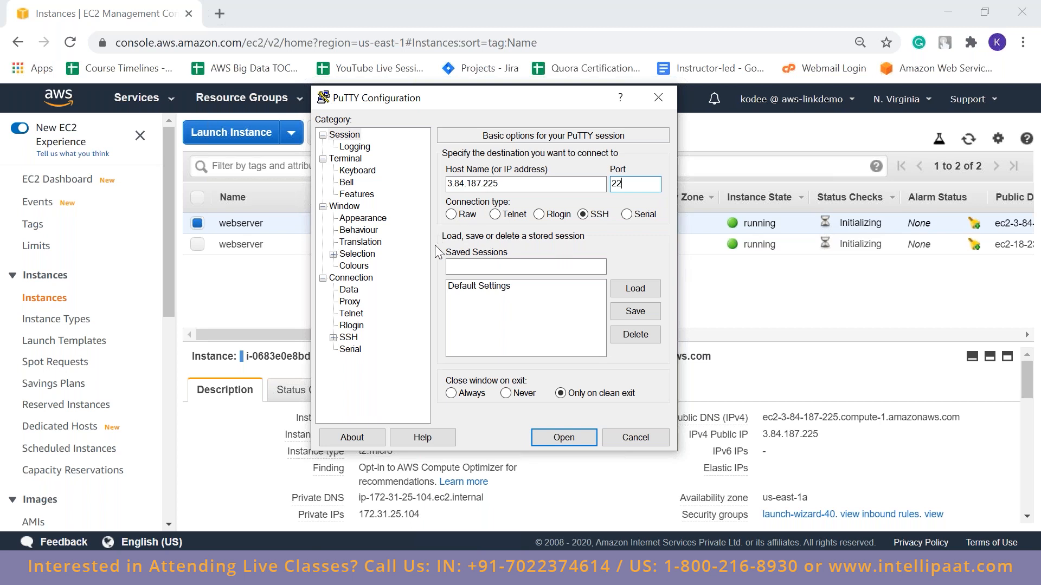
Set the kodeekey file from the Downloads folder as the private key for SSH authentication
click(333, 337)
click(359, 349)
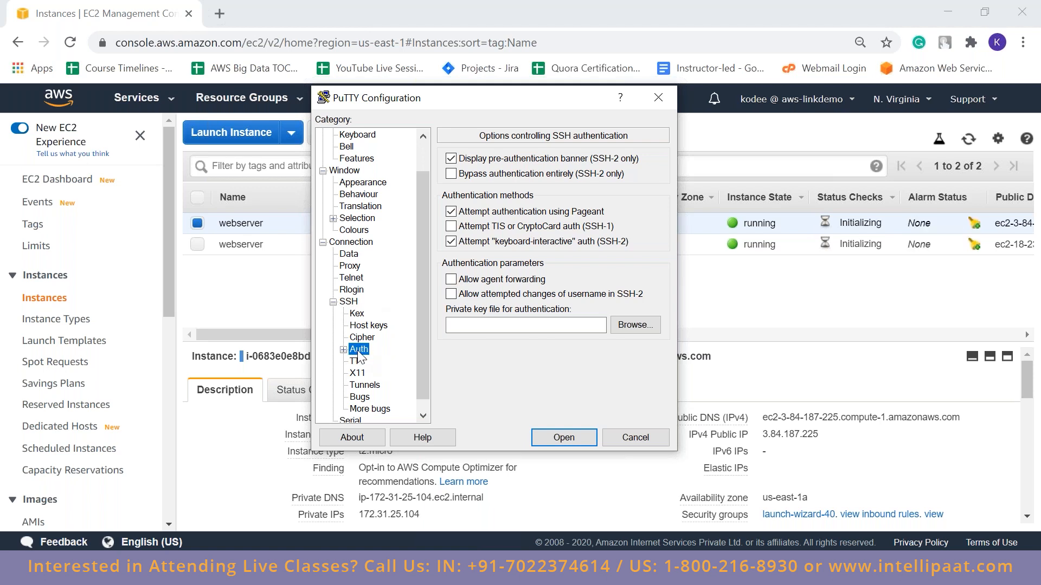
click(647, 328)
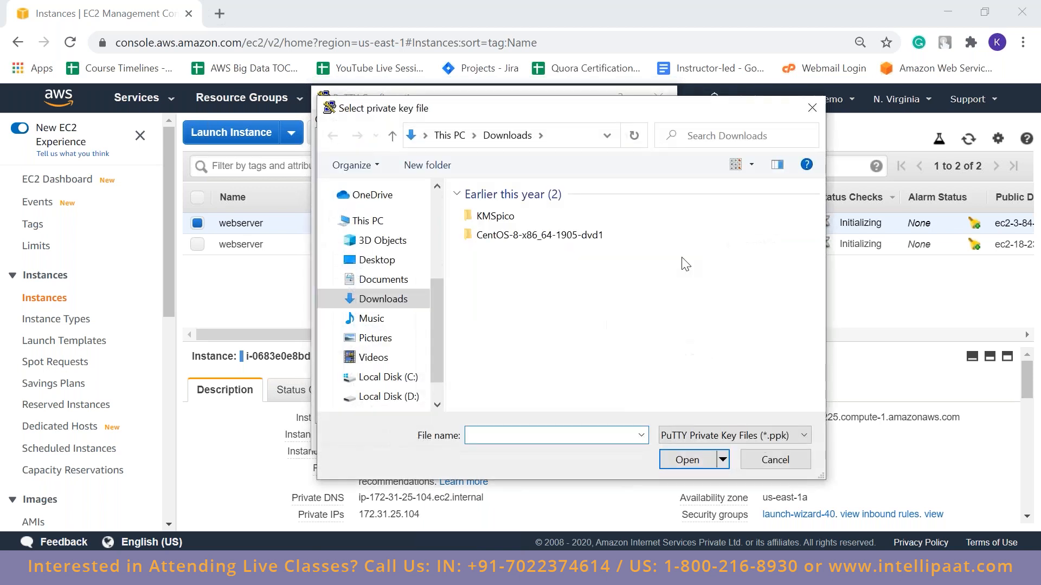
click(515, 218)
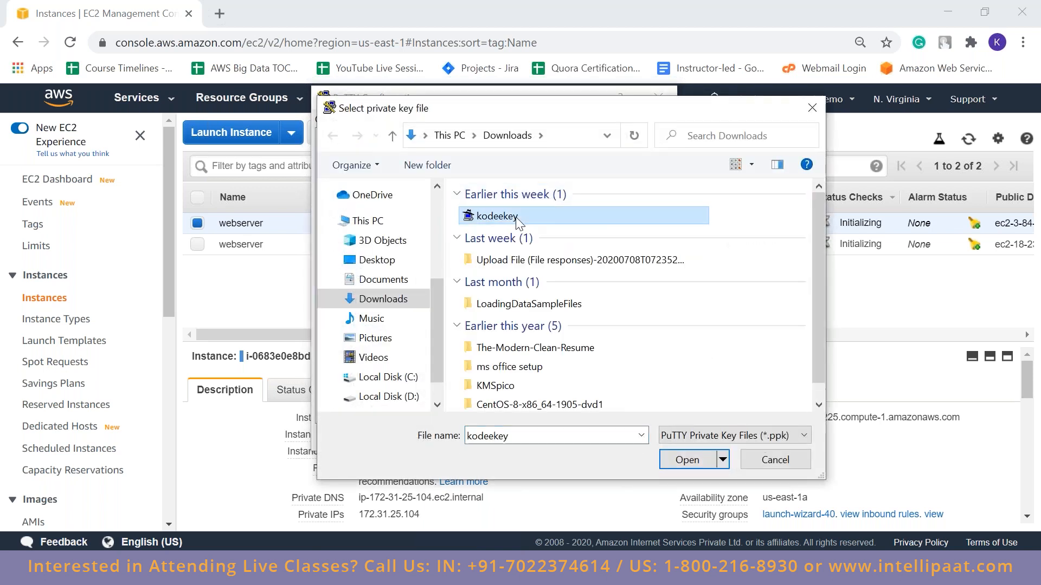
double_click(516, 219)
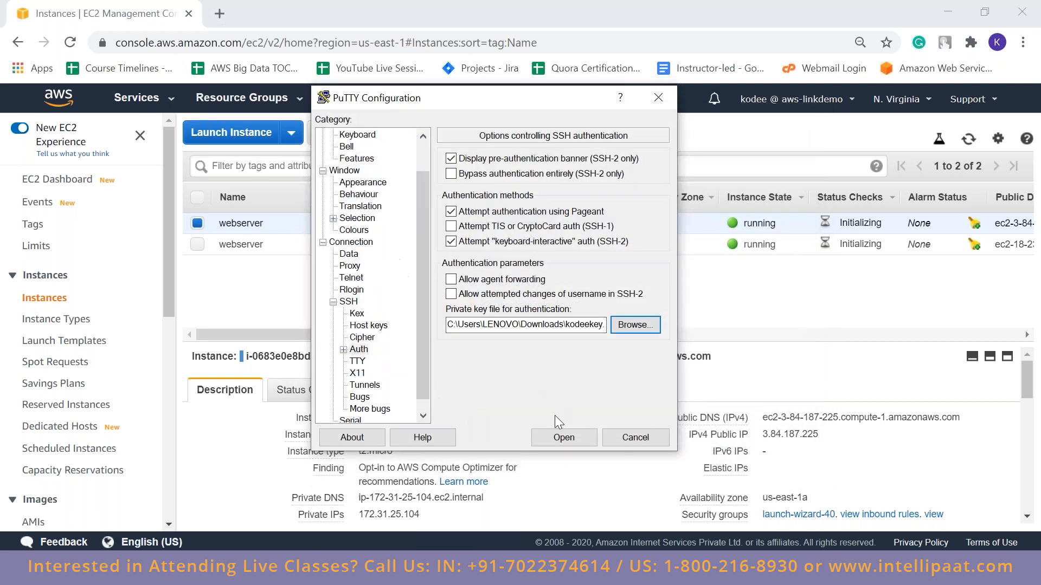
Open the SSH session to the us-east-1a webserver, trust its host key and log in as ubuntu
click(563, 438)
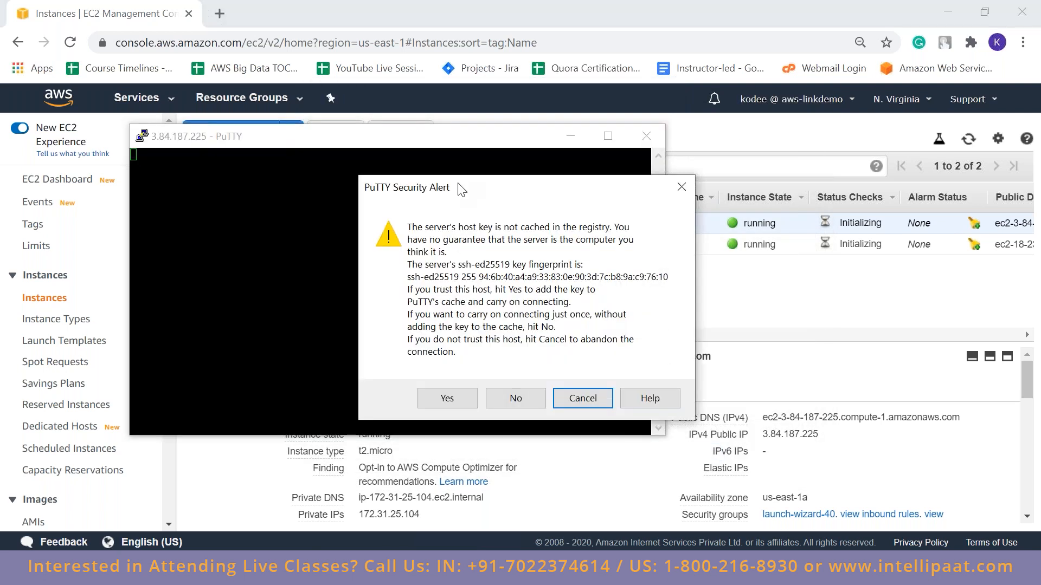
mouse_move(459, 188)
mouse_down()
mouse_move(514, 204)
mouse_move(479, 194)
mouse_up()
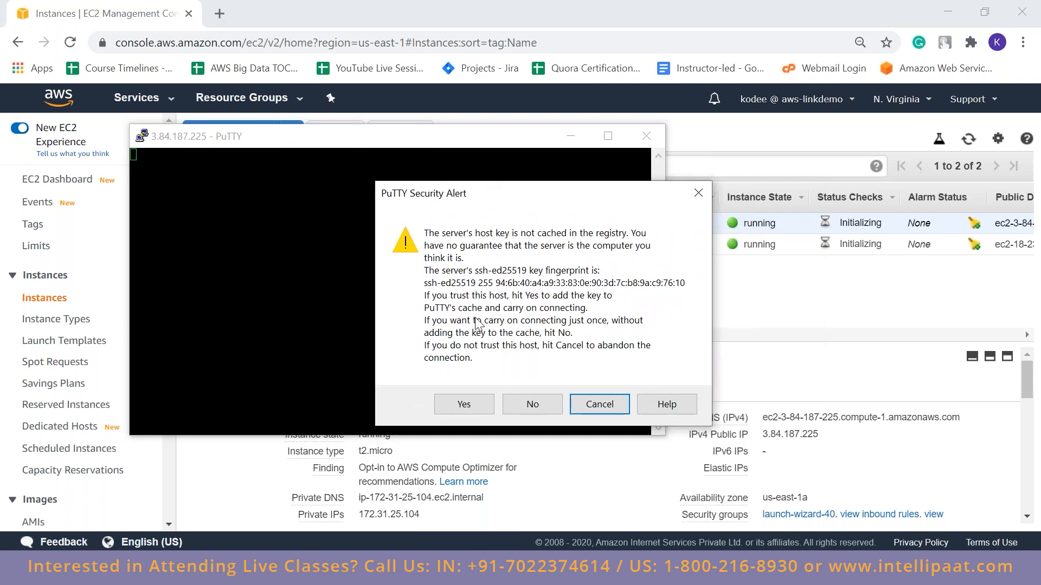
click(461, 405)
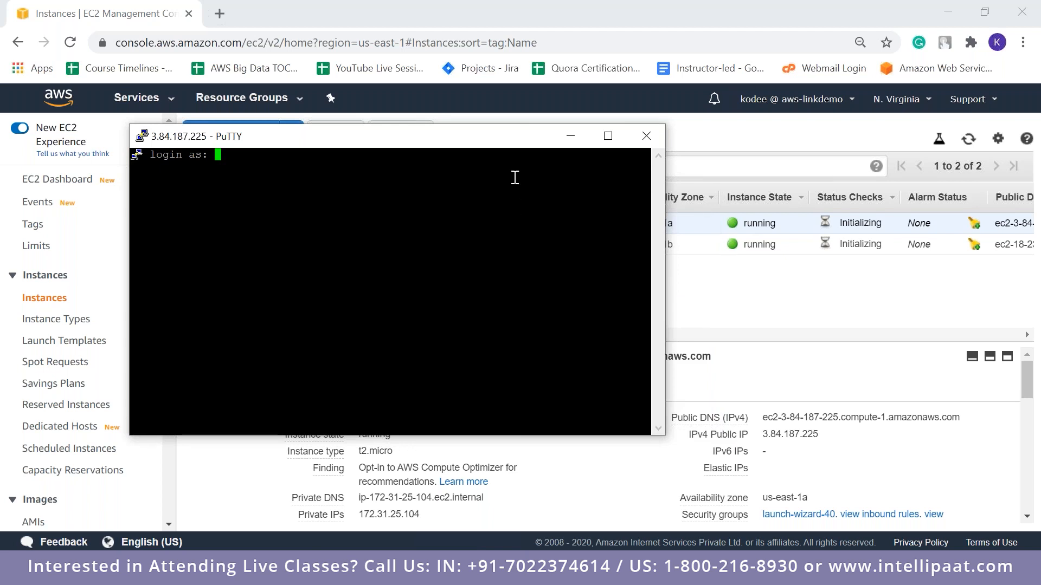
drag(327, 139, 468, 120)
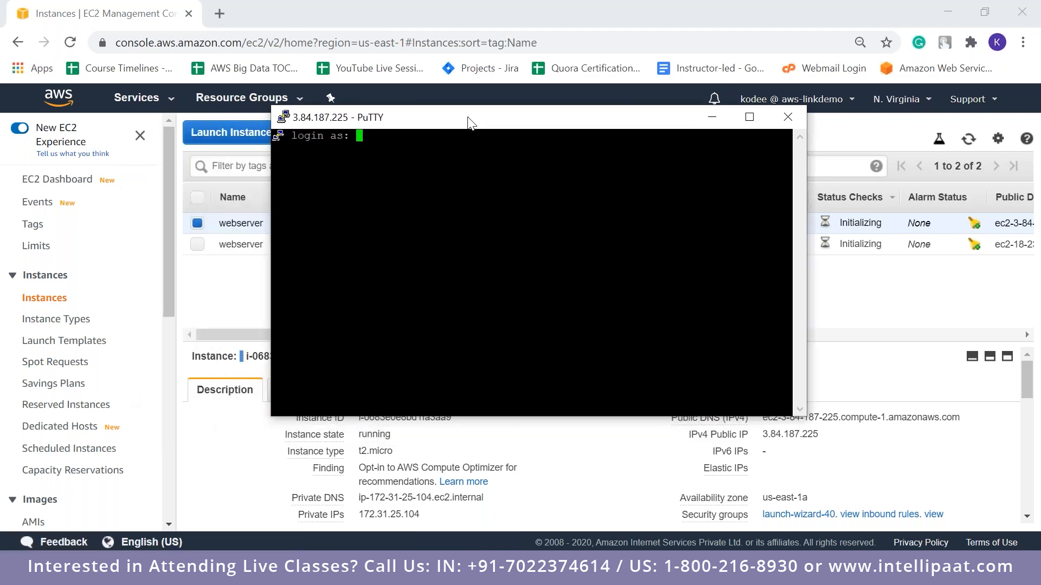
text(ubuntu)
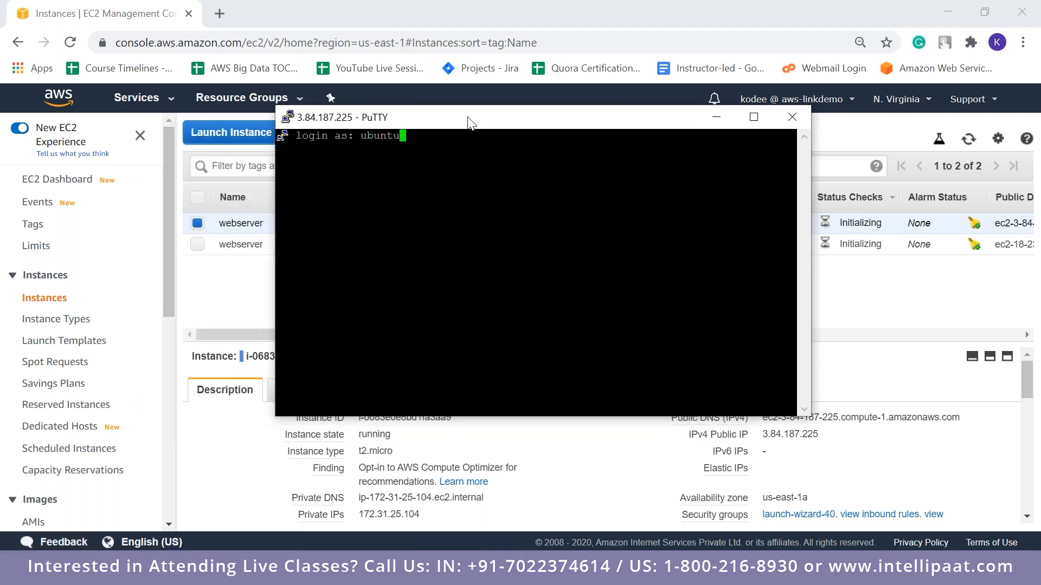
key(Return)
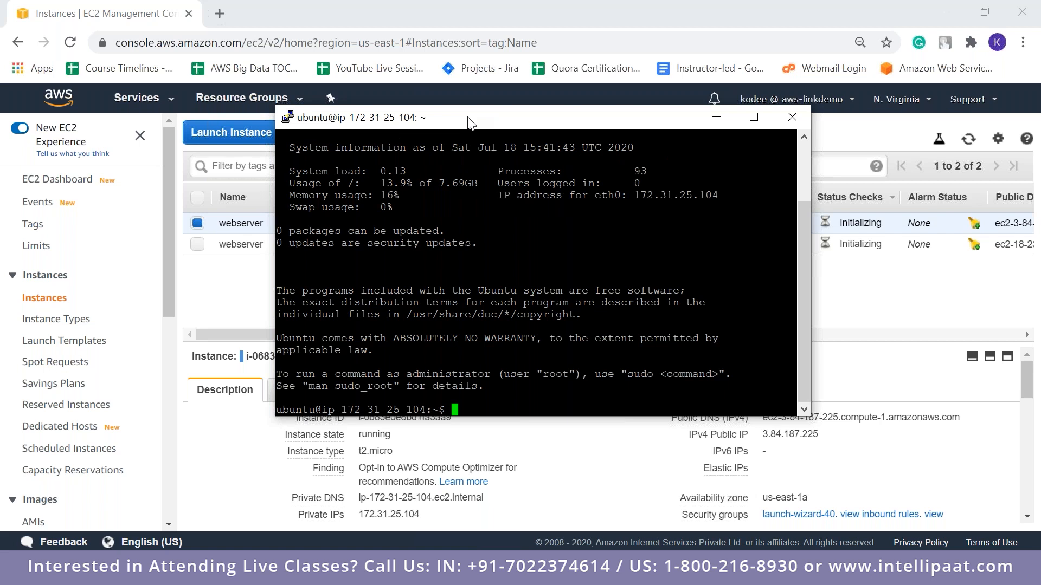
Clear the terminal and update the server's package lists with sudo apt-get update
text(clear)
key(Return)
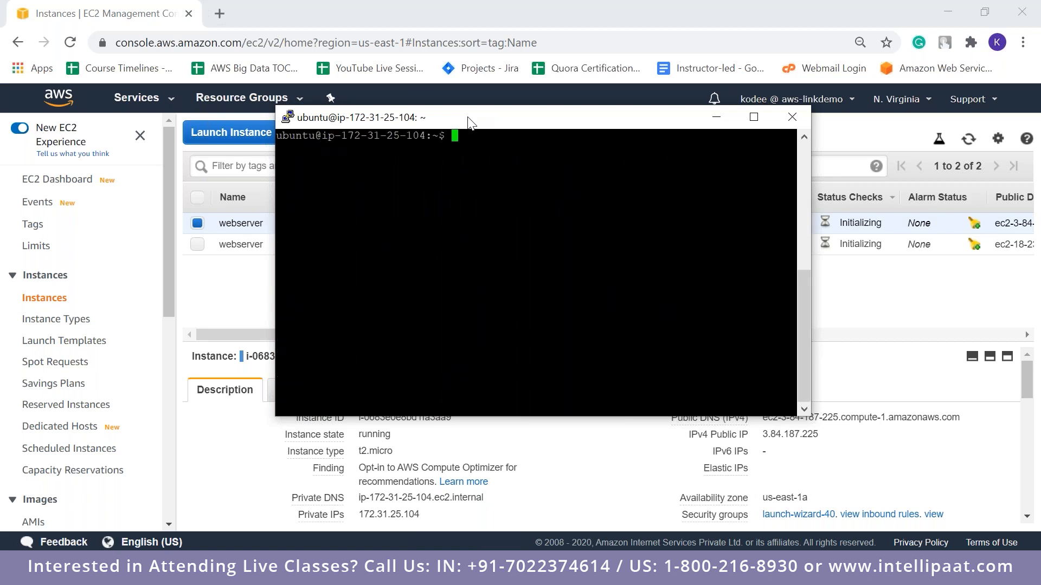
text(sudo apt-het update)
key(Return)
drag(469, 122, 419, 121)
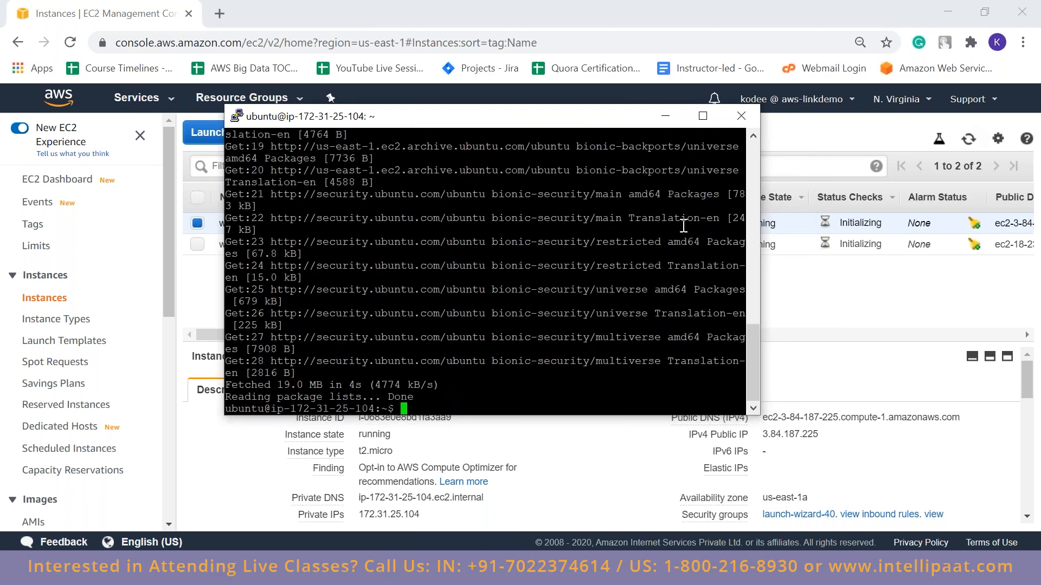
Refresh the EC2 instances list, and install Apache in the PuTTY session with sudo apt-get install apache2, answering y
click(969, 140)
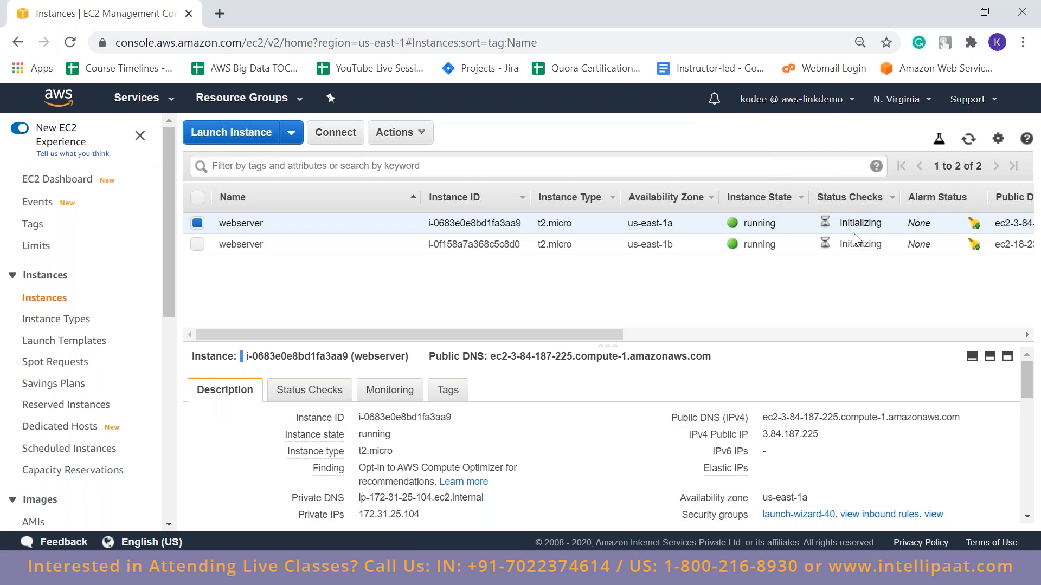
key(alt+Tab)
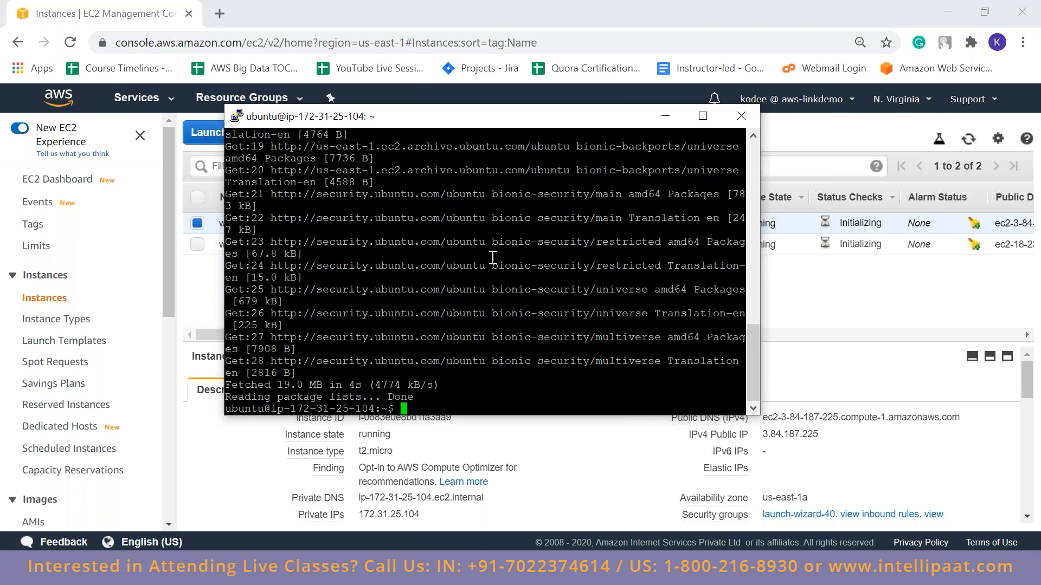
text(sudo apt-get install apache2)
key(Return)
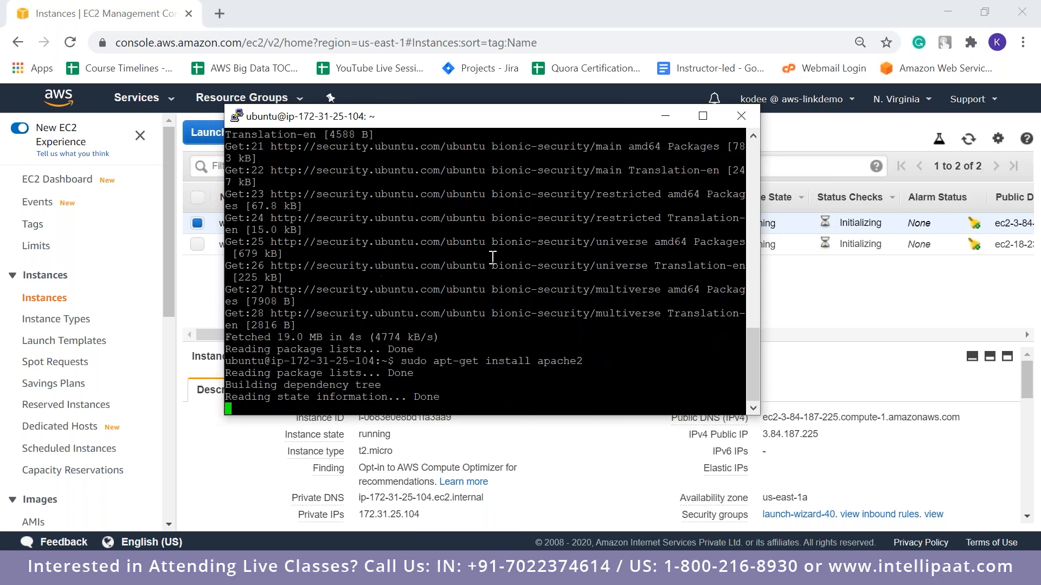
text(y)
key(Return)
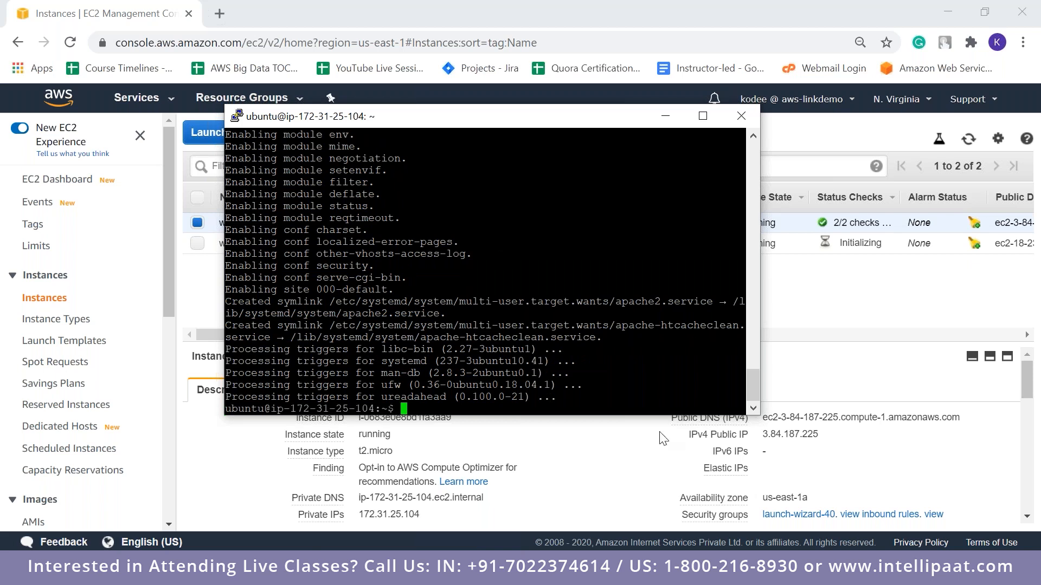
Go to the /var/www/html directory in the us-east-1a server's SSH session and list its files
click(830, 450)
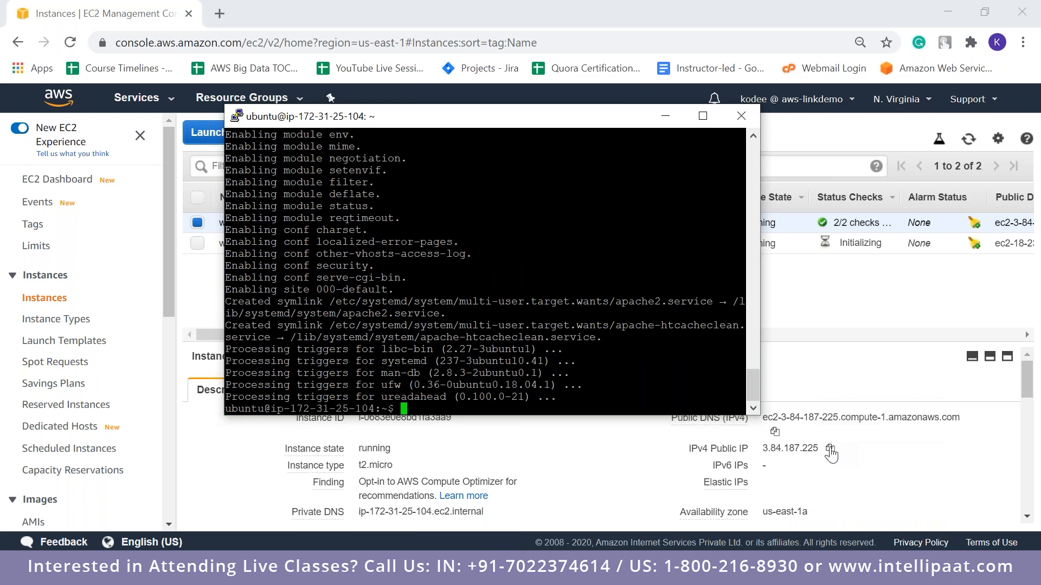
scroll(831, 455, down, 1)
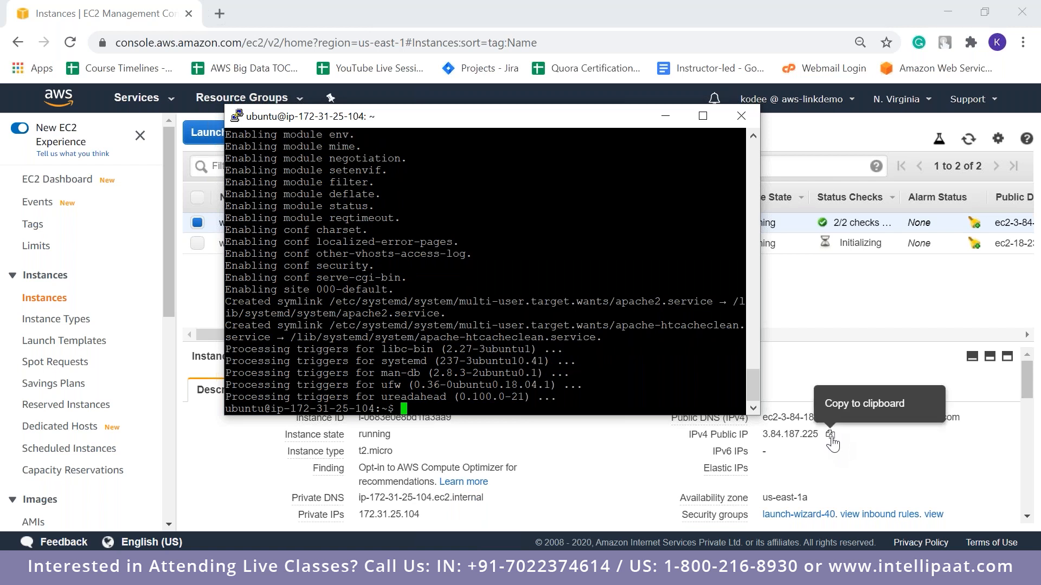
text(cd )
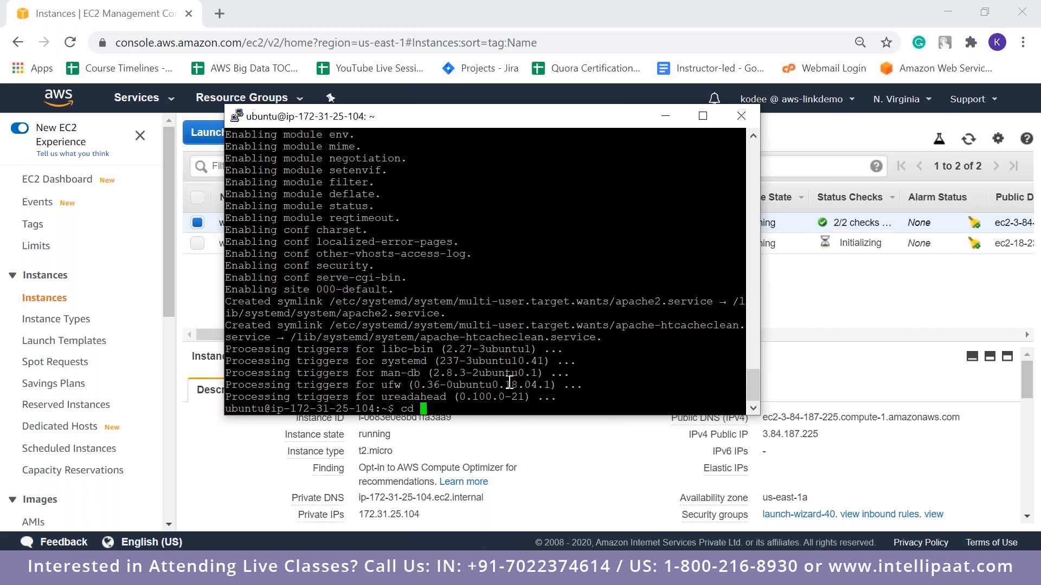
text(/var)
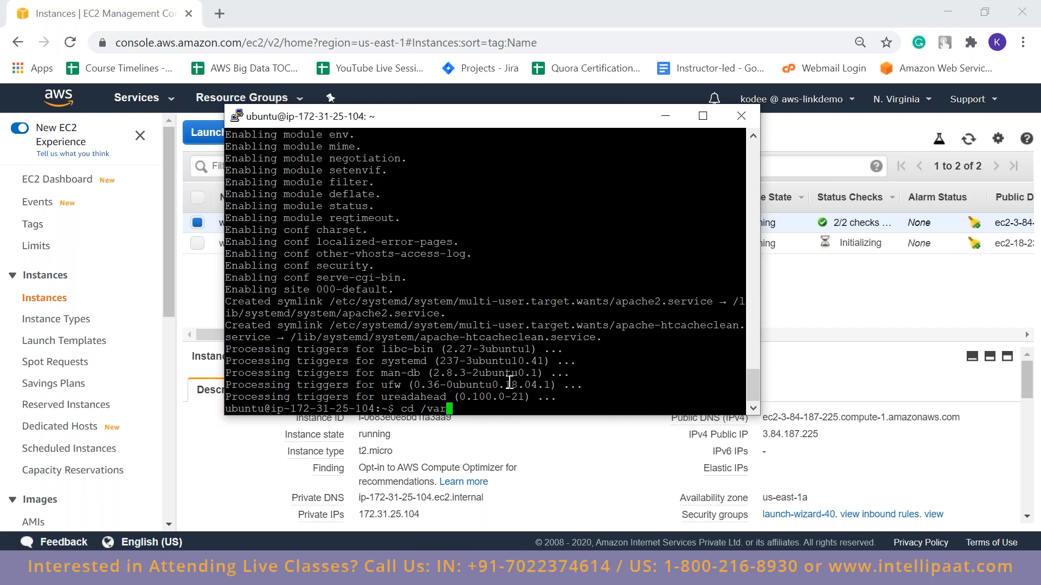
text(/www/html)
key(Return)
text(ls)
key(Return)
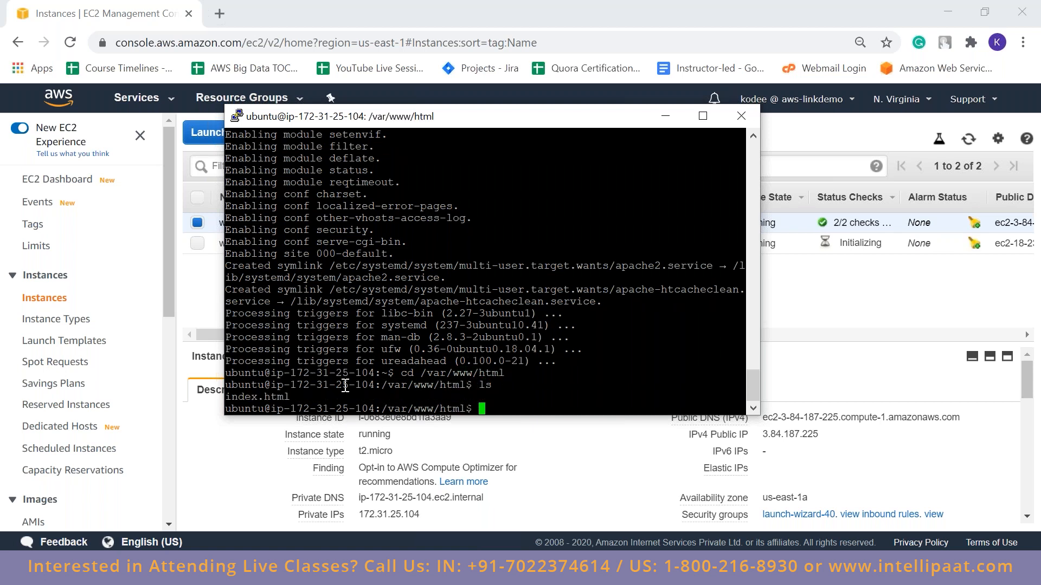
triple_click(243, 395)
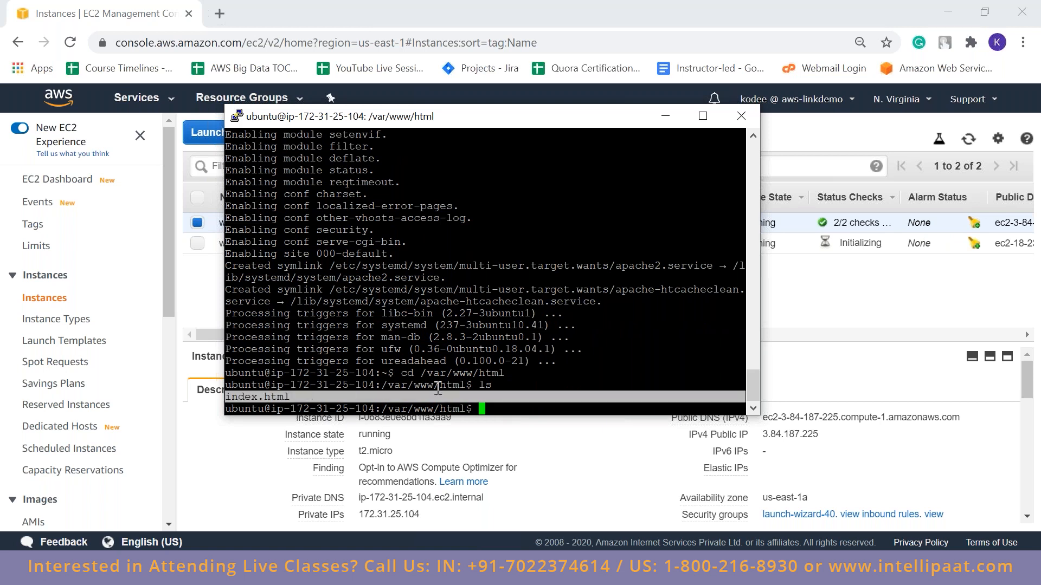
click(510, 392)
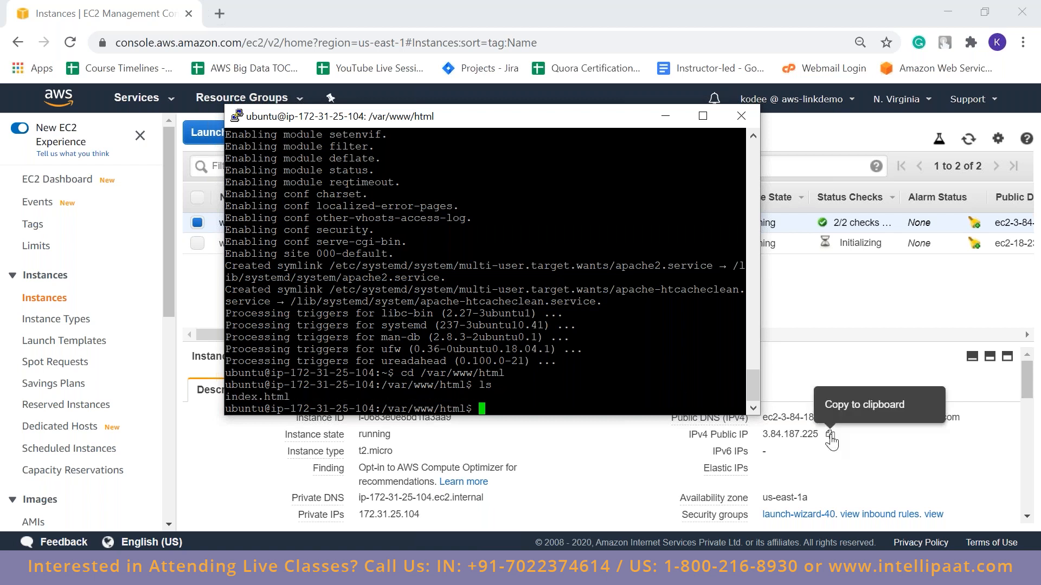
Rename the us-east-1a instance to webserver1 and the us-east-1b instance to webserver2 in the EC2 instances list
click(830, 436)
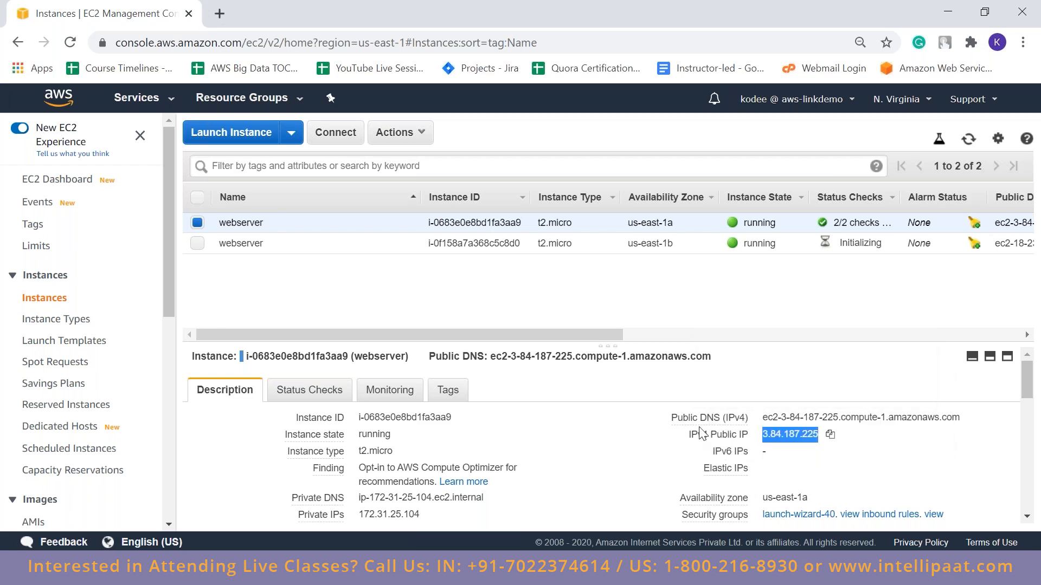
click(410, 223)
click(321, 221)
text(1)
key(Return)
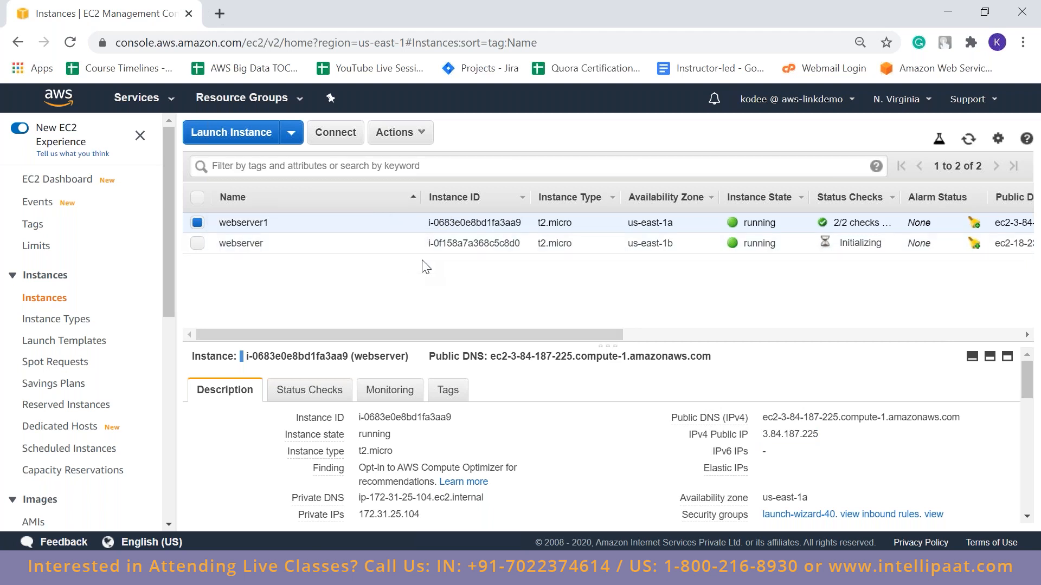
click(406, 243)
click(347, 248)
text(2)
key(Return)
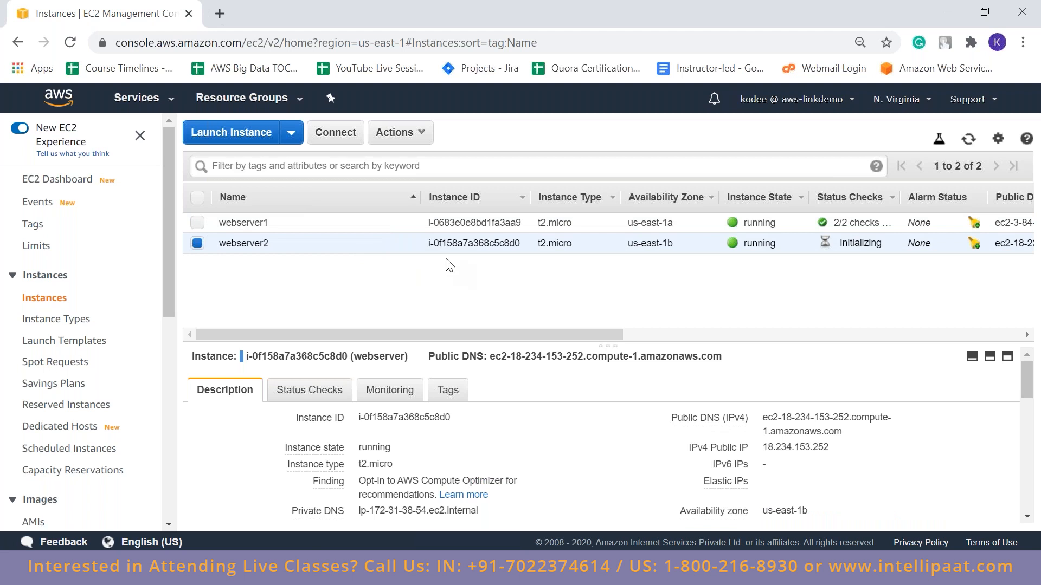
Copy webserver1's IPv4 public IP and open that address in a new browser tab
click(372, 225)
click(829, 435)
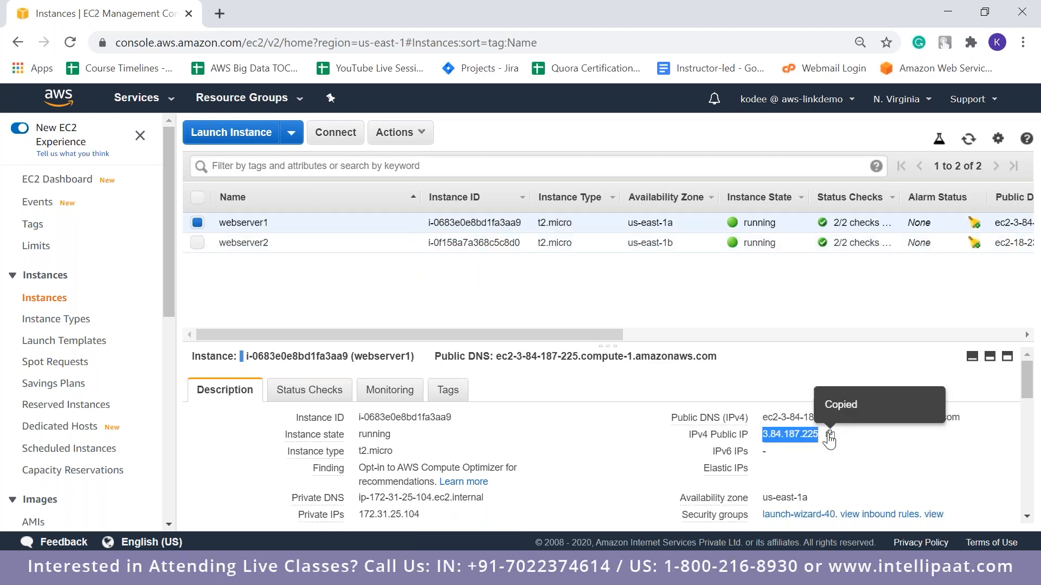
click(220, 13)
key(ctrl+v)
key(Return)
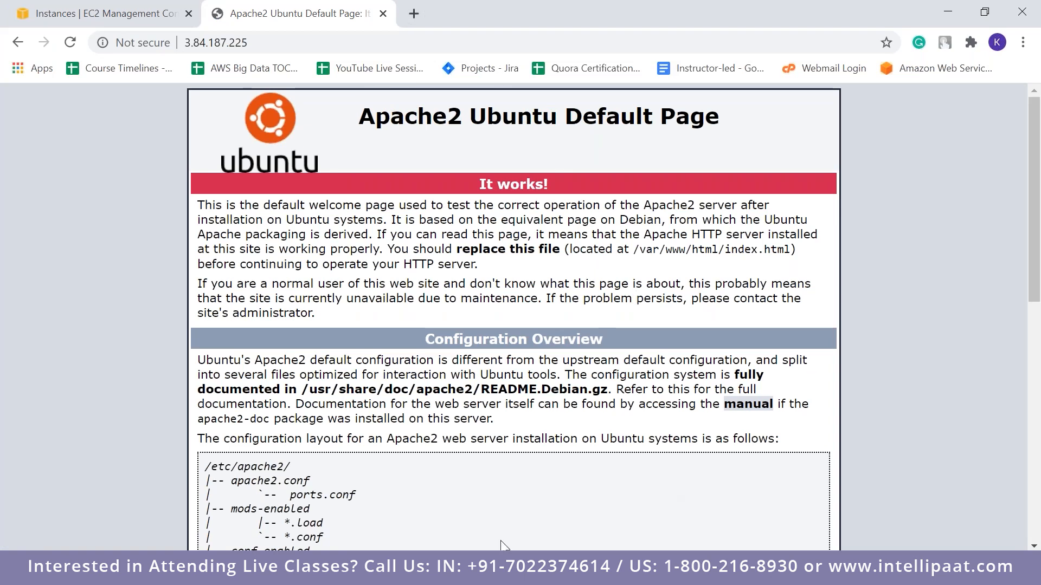
Switch to PuTTY, create 1.html in /var/www/html with sudo nano containing "Hello world", save it and list the directory
click(242, 568)
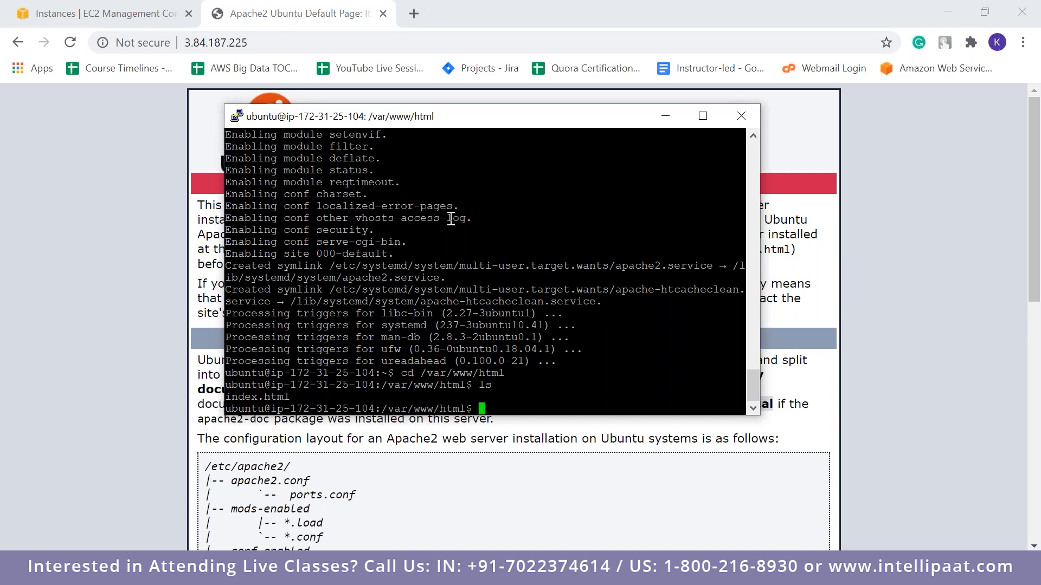
key(alt+Tab)
key(alt+Tab)
text(sudo nano 1.html)
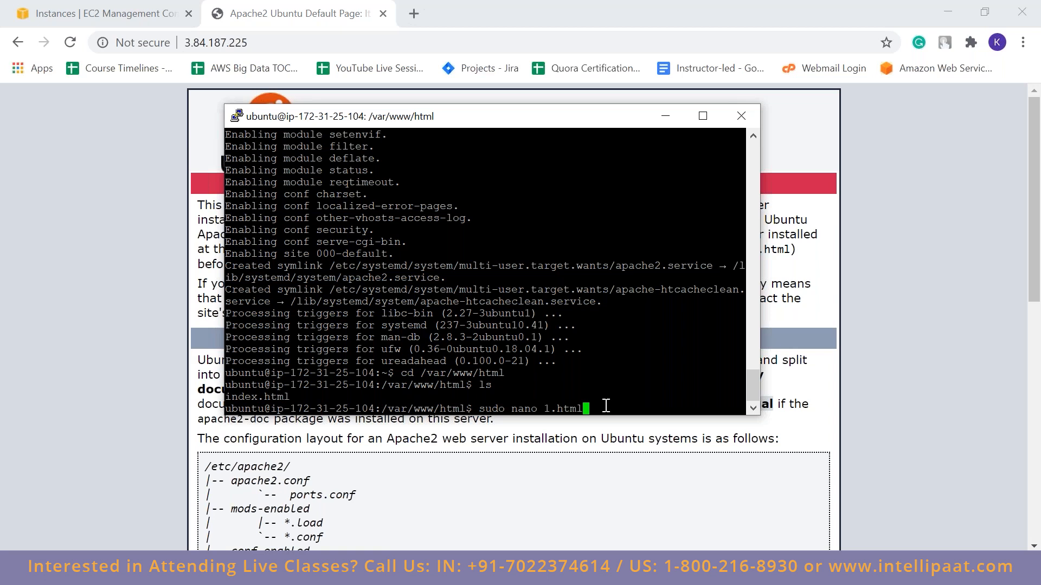
key(Return)
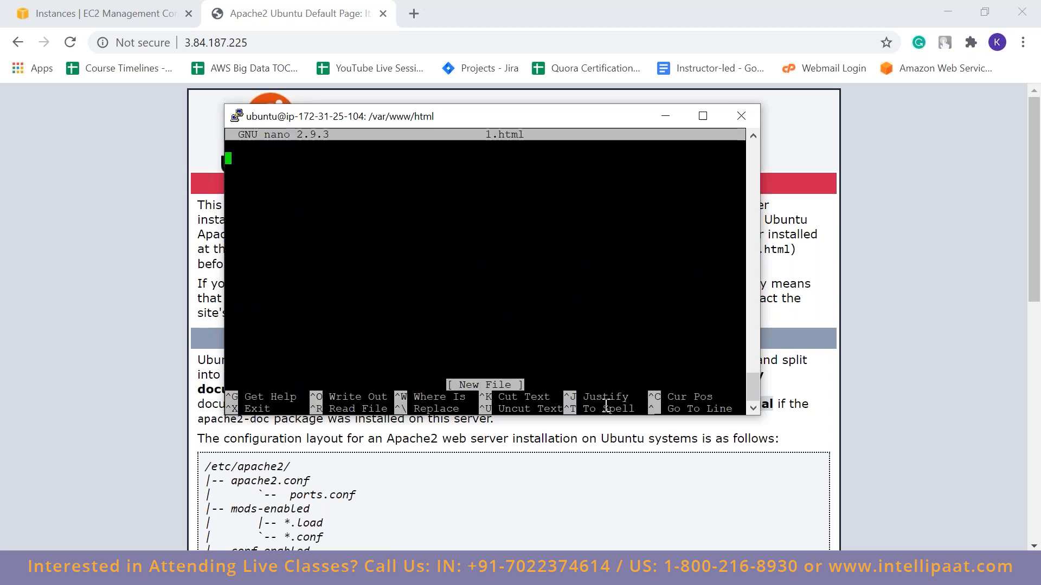
text(Hello world)
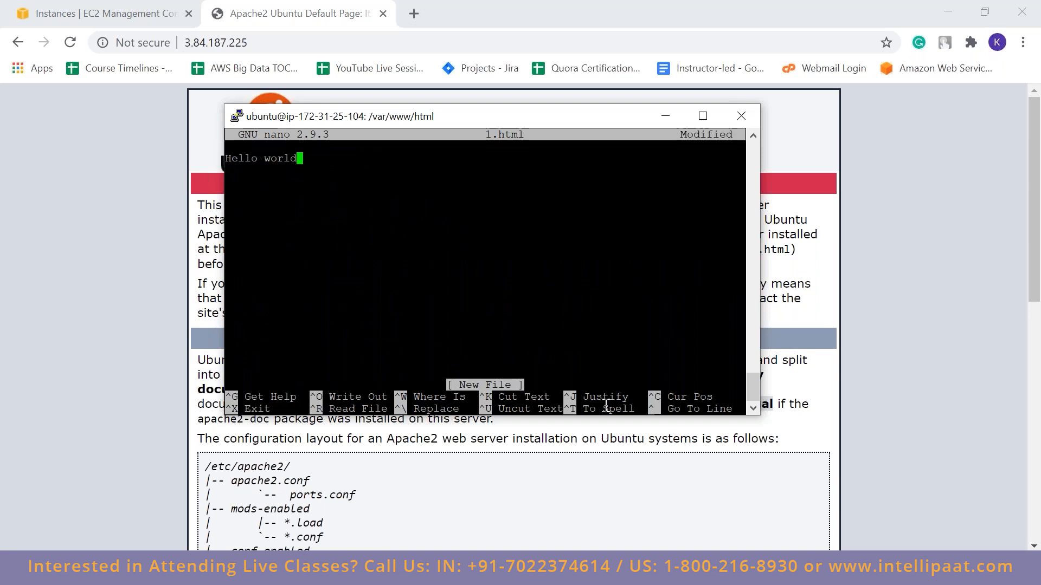
key(ctrl+o)
key(Return)
key(ctrl+x)
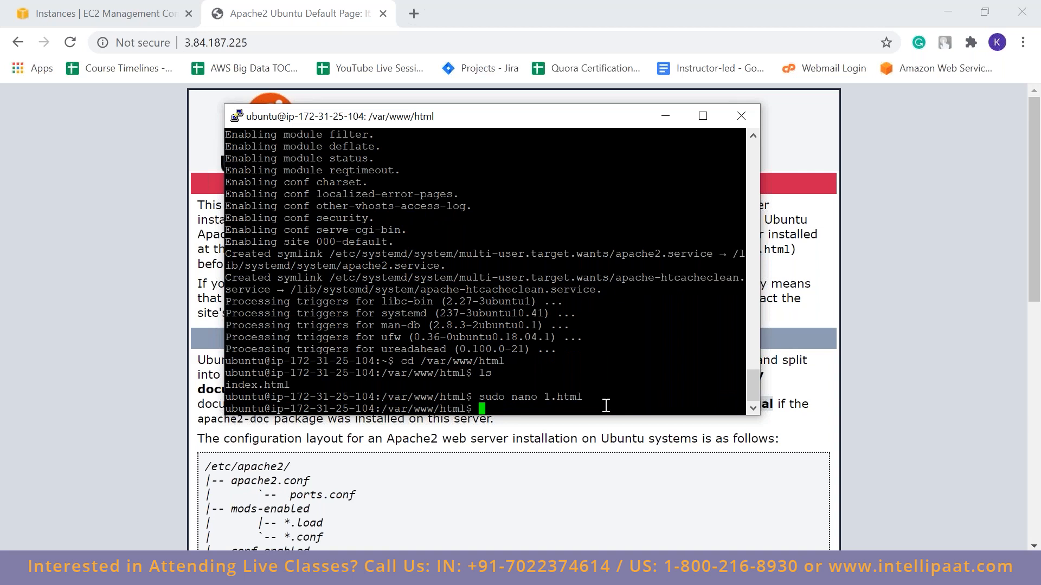
text(ls)
key(Return)
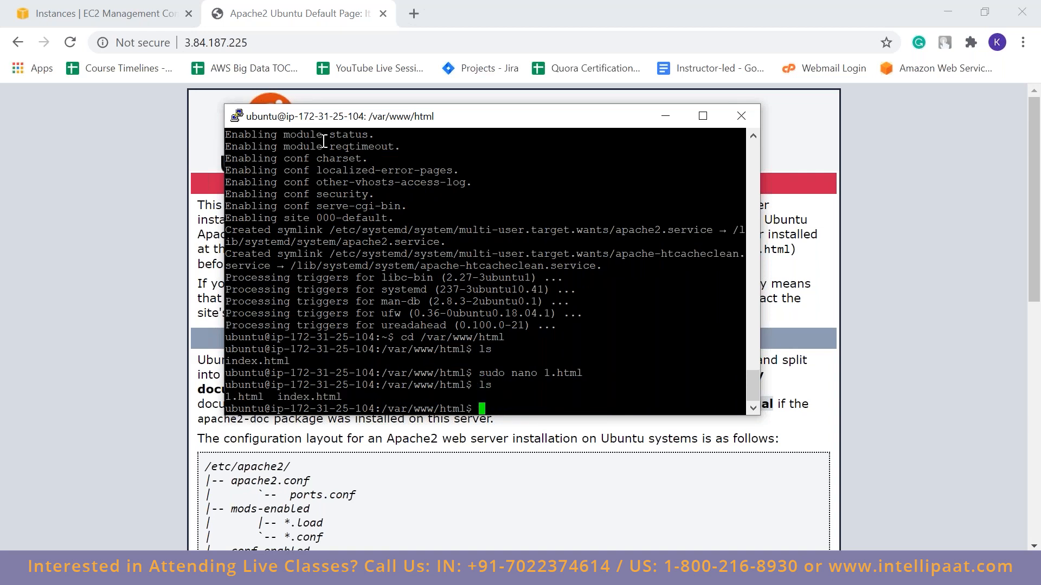
Open the test page 3.84.187.225/1.html in the browser
click(394, 39)
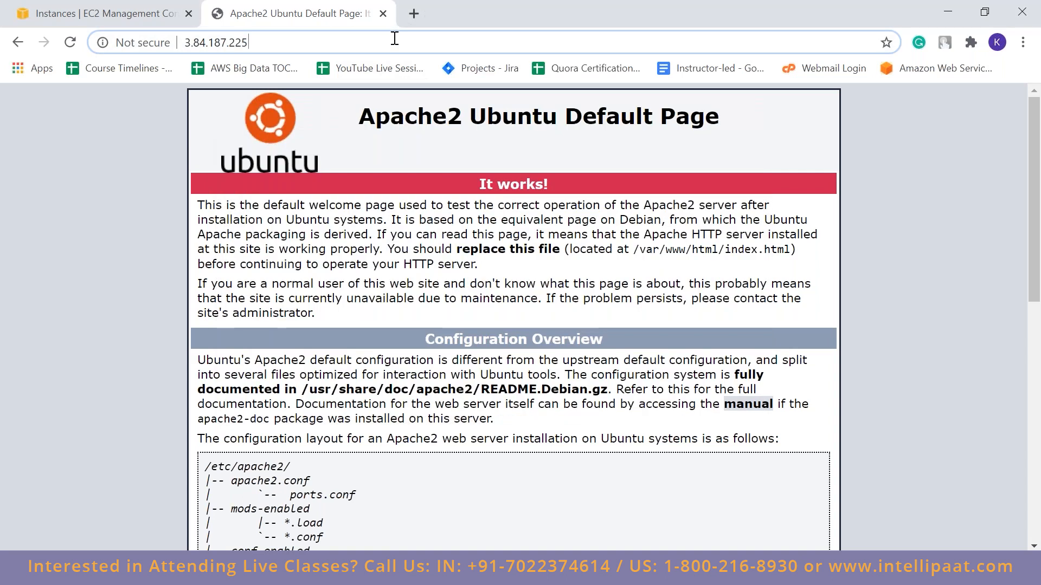
click(452, 42)
click(454, 43)
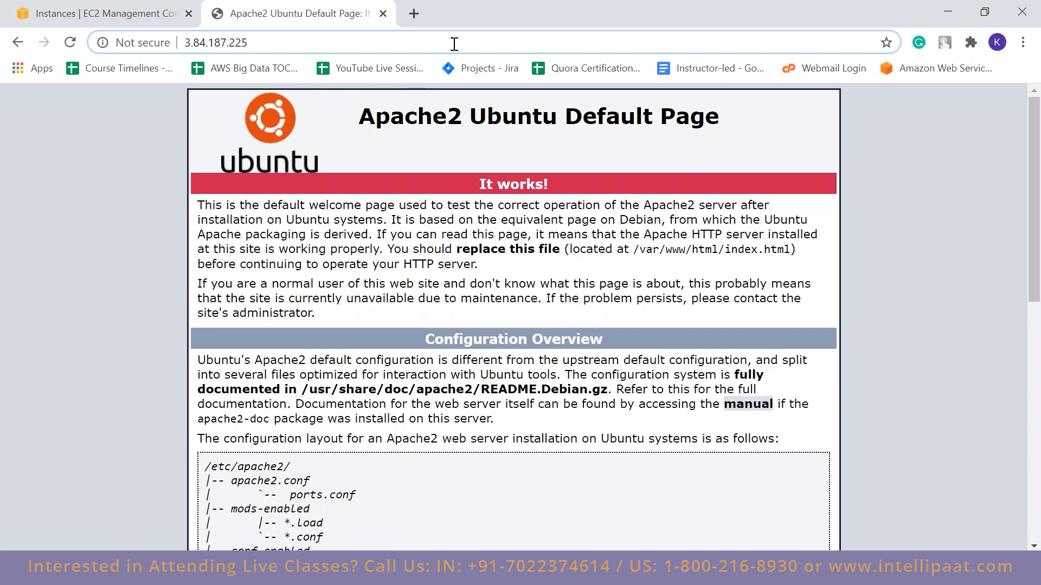
text(/1/html)
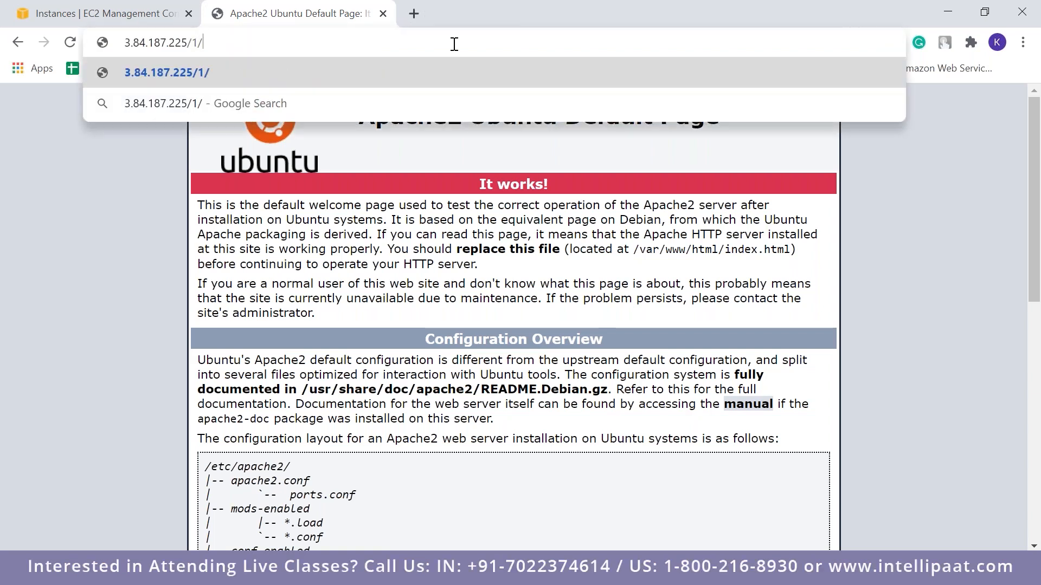
key(BackSpace)
key(BackSpace)
key(BackSpace)
key(BackSpace)
key(BackSpace)
text(.html)
key(Return)
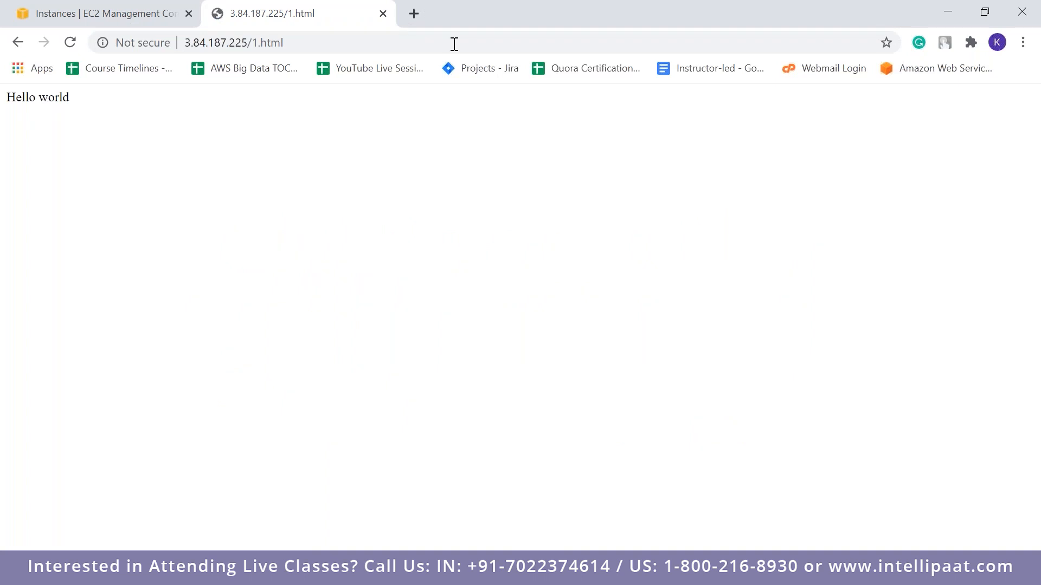
click(1028, 282)
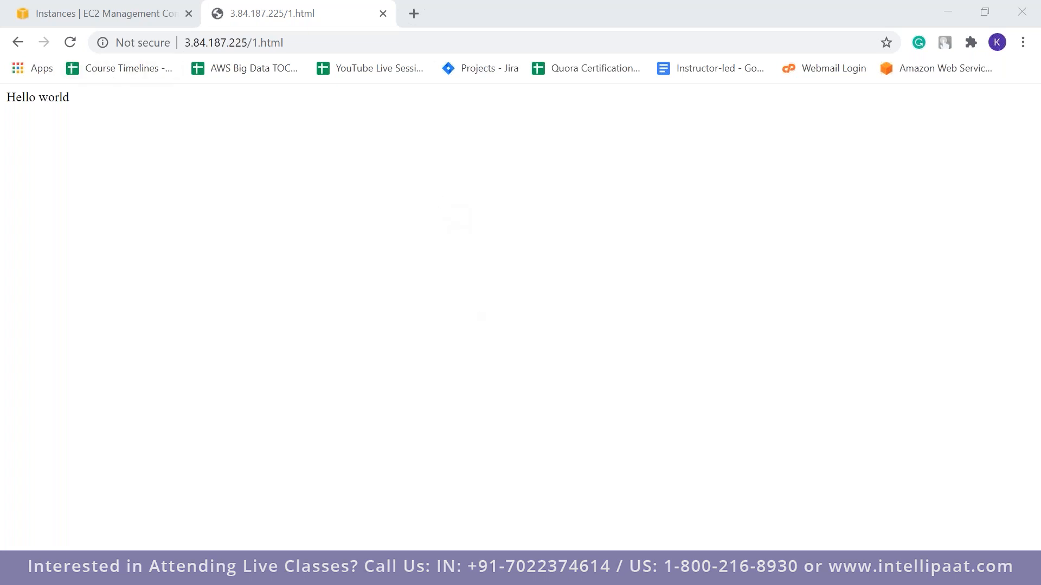
key(alt+Tab)
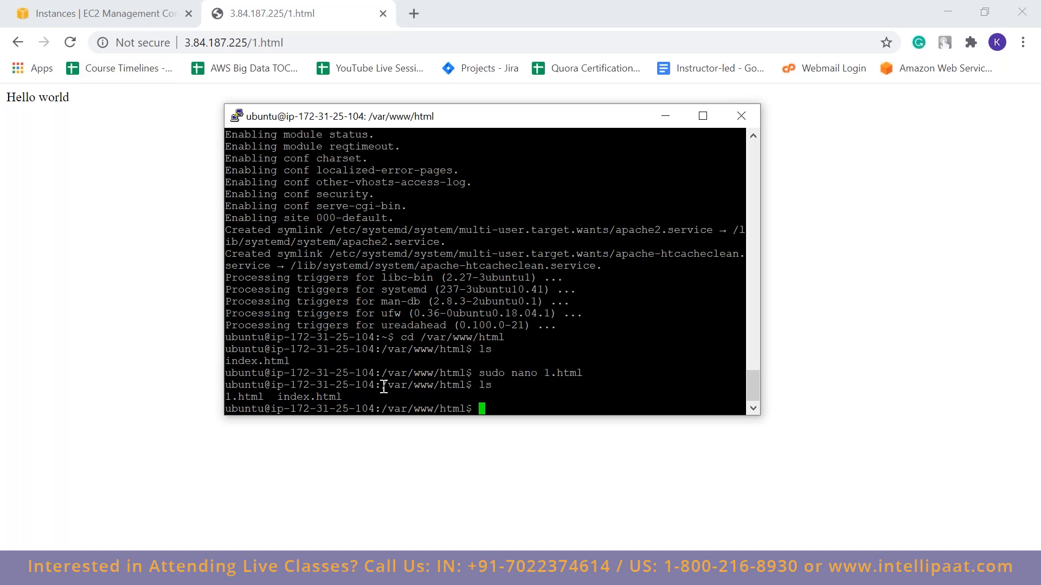
drag(384, 387, 467, 386)
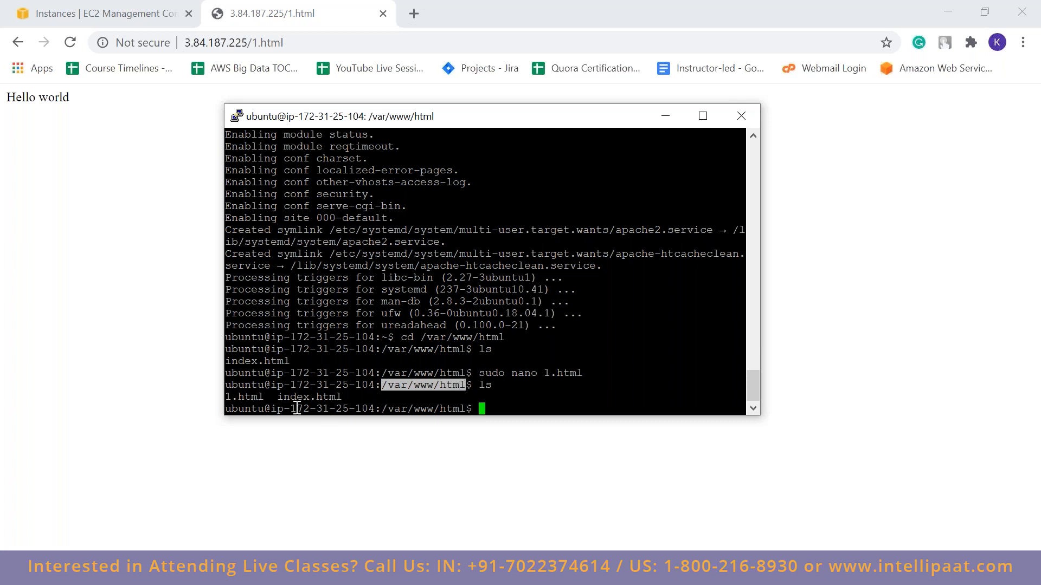
drag(277, 396, 345, 397)
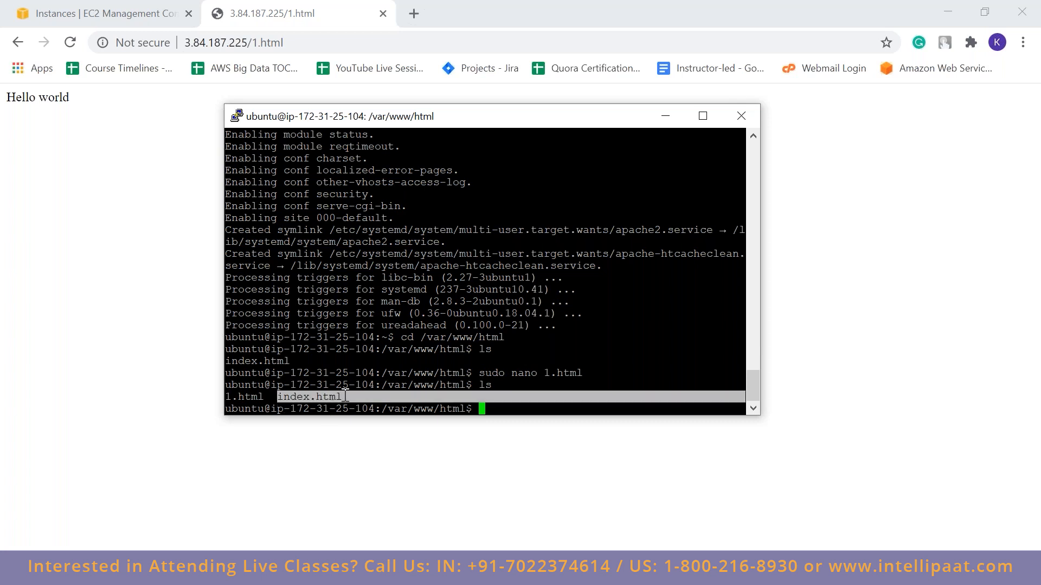
click(345, 397)
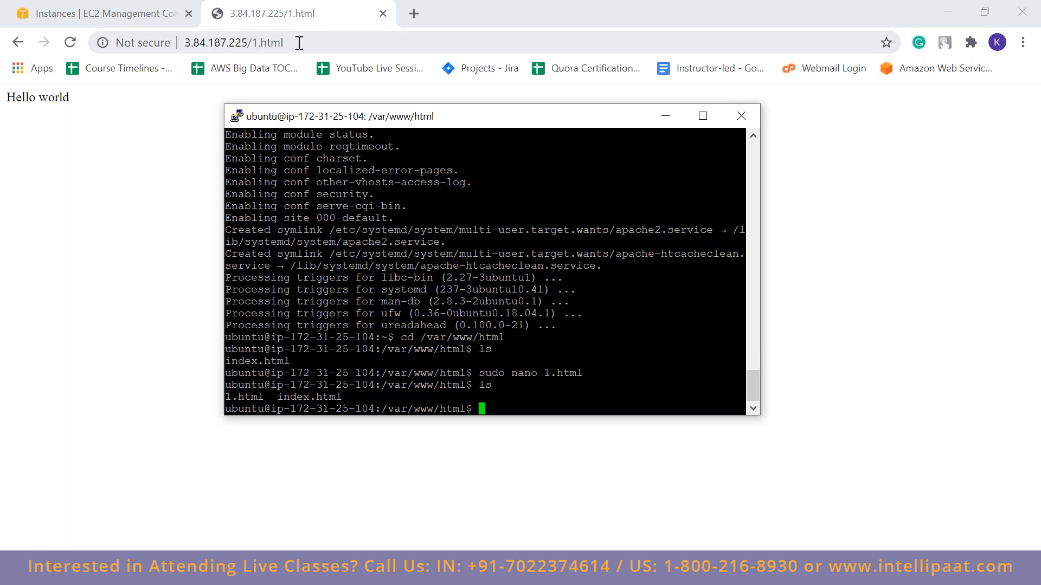
drag(299, 43, 251, 45)
key(BackSpace)
key(BackSpace)
key(BackSpace)
key(Return)
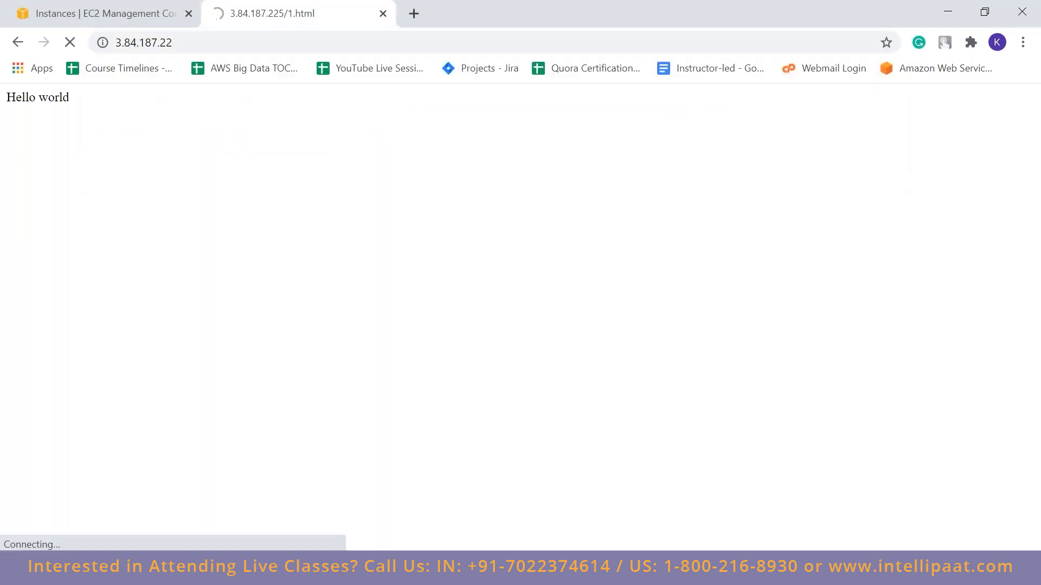
key(ctrl+l)
text(54.237.217.250)
key(Return)
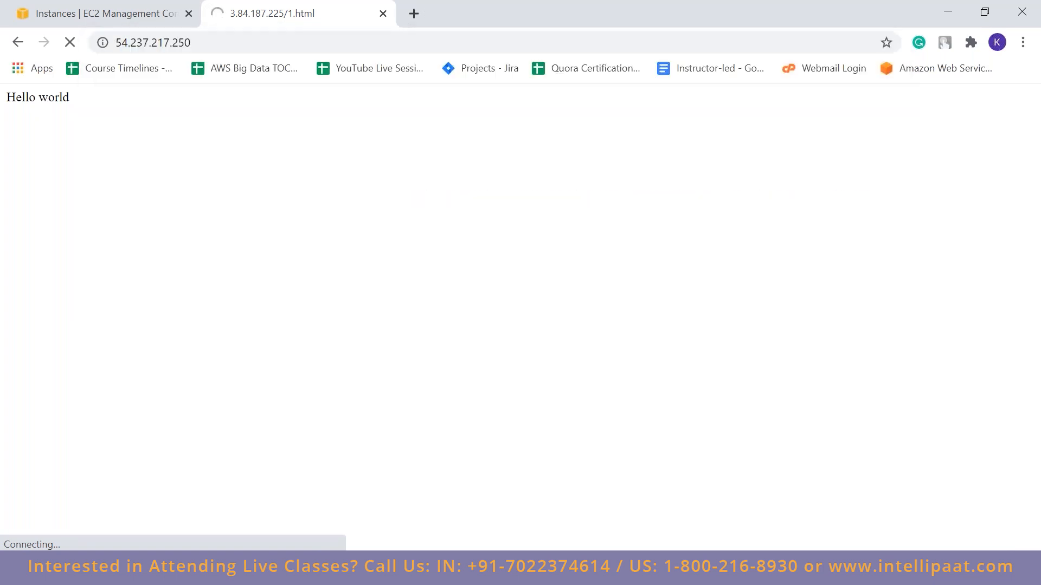
Copy webserver1's IPv4 public IP from the EC2 console again and load the server's root page in the other browser tab
click(69, 8)
click(829, 434)
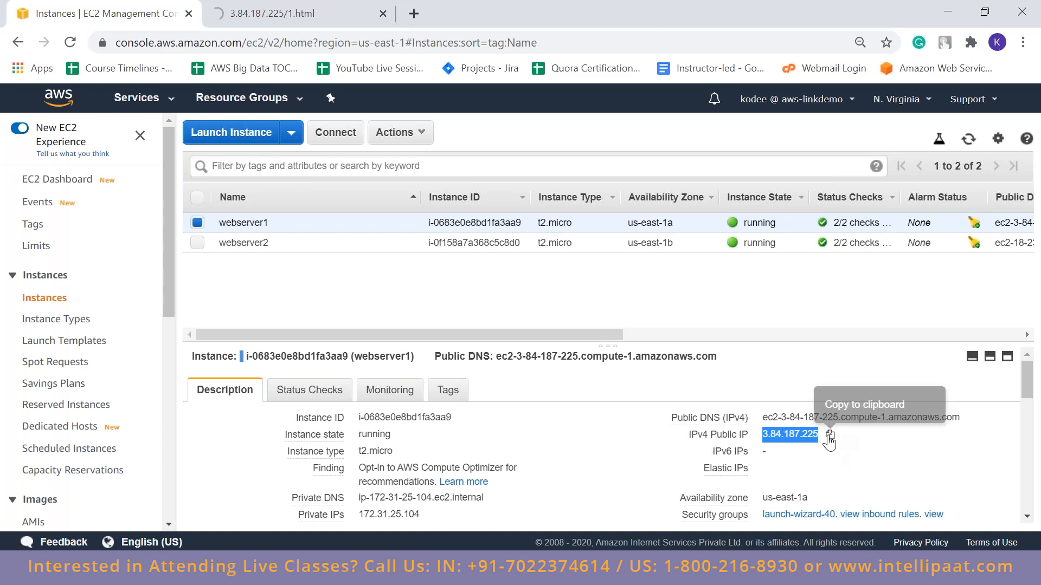
click(271, 13)
click(286, 38)
text(v)
key(BackSpace)
key(ctrl+v)
key(Return)
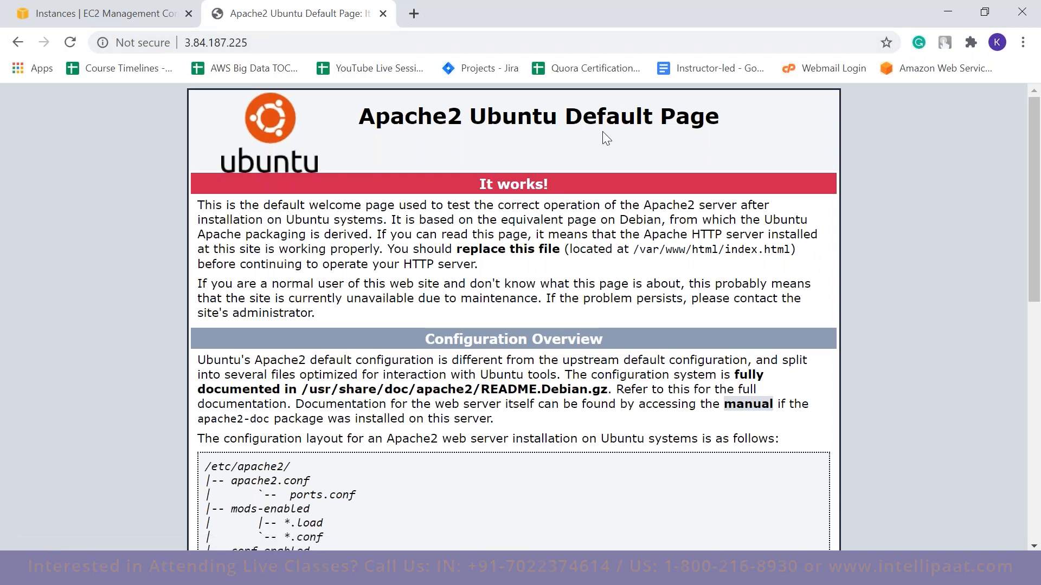
Delete 1.html and index.html from /var/www/html with sudo rm in PuTTY, and reload the server's root page in the browser
key(alt+Tab)
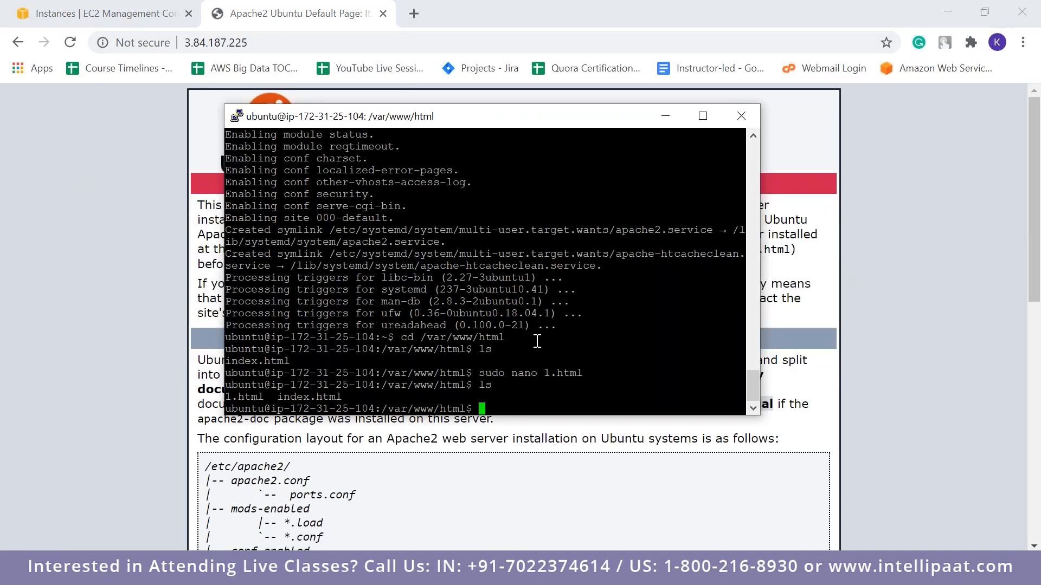
text(sudo rm 1.html)
key(Return)
text(sudo rm index.html)
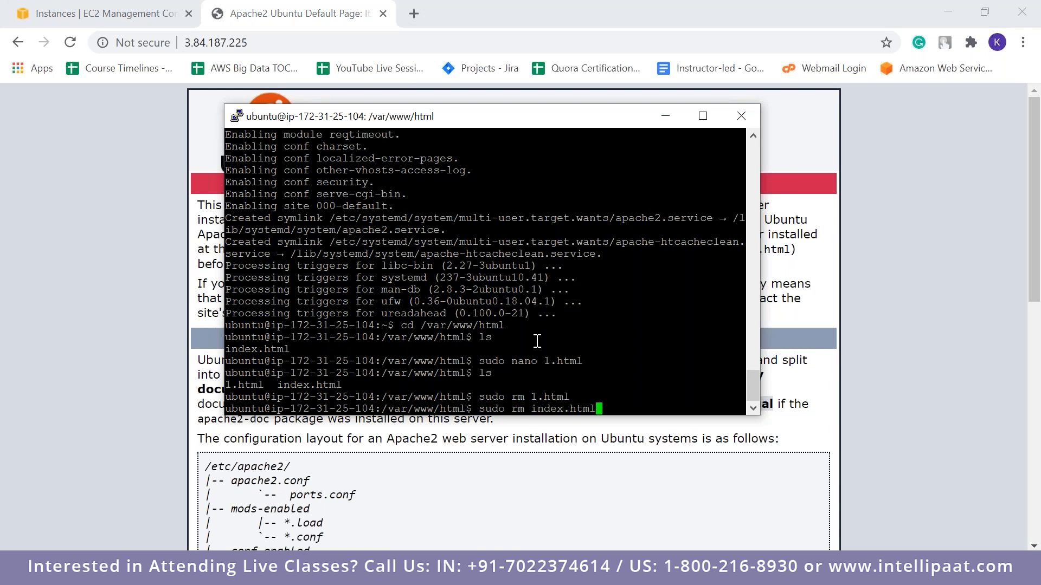
key(Return)
text(ls)
key(Return)
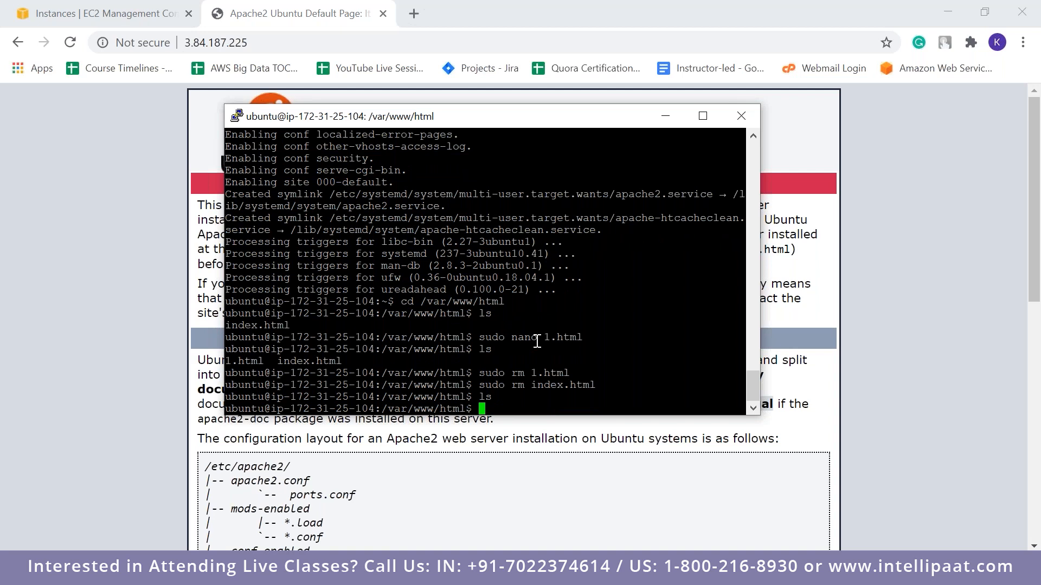
click(504, 35)
key(Return)
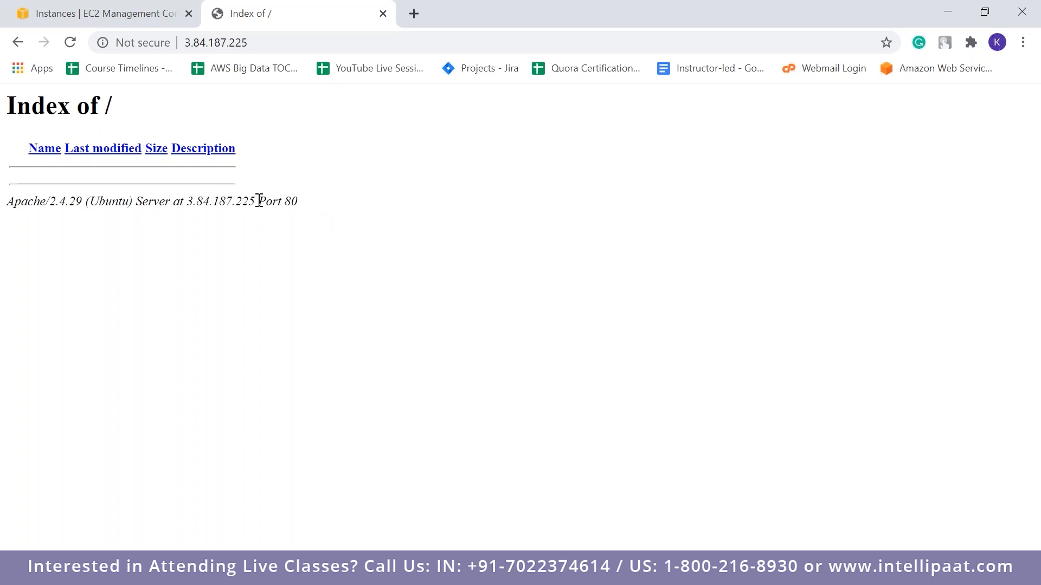
Switch to PuTTY and create a new index.html with sudo nano containing "This is Web server 1", saving it and exiting the editor
drag(257, 201, 320, 205)
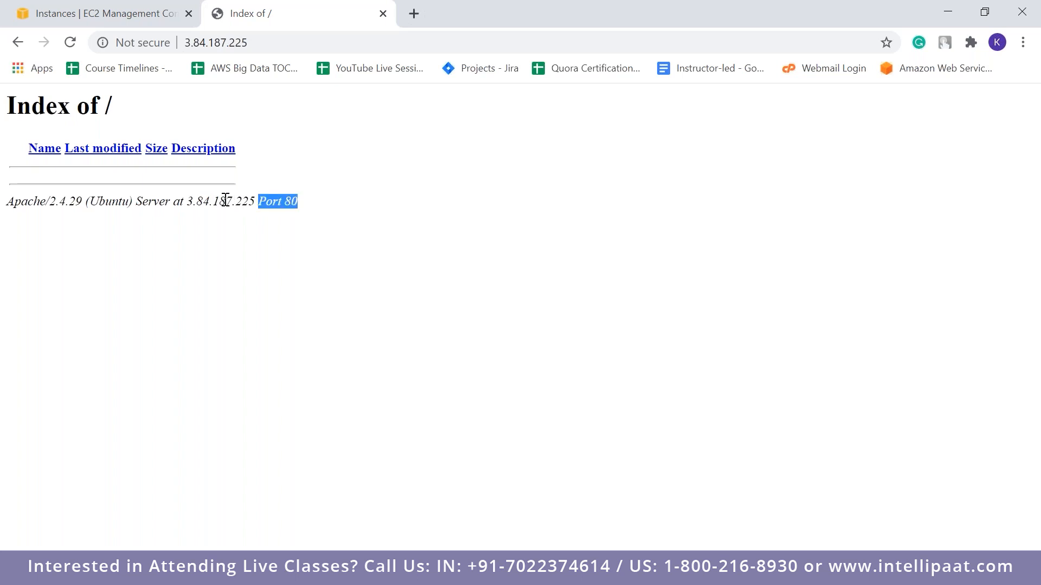
drag(187, 202, 253, 202)
key(alt+Tab)
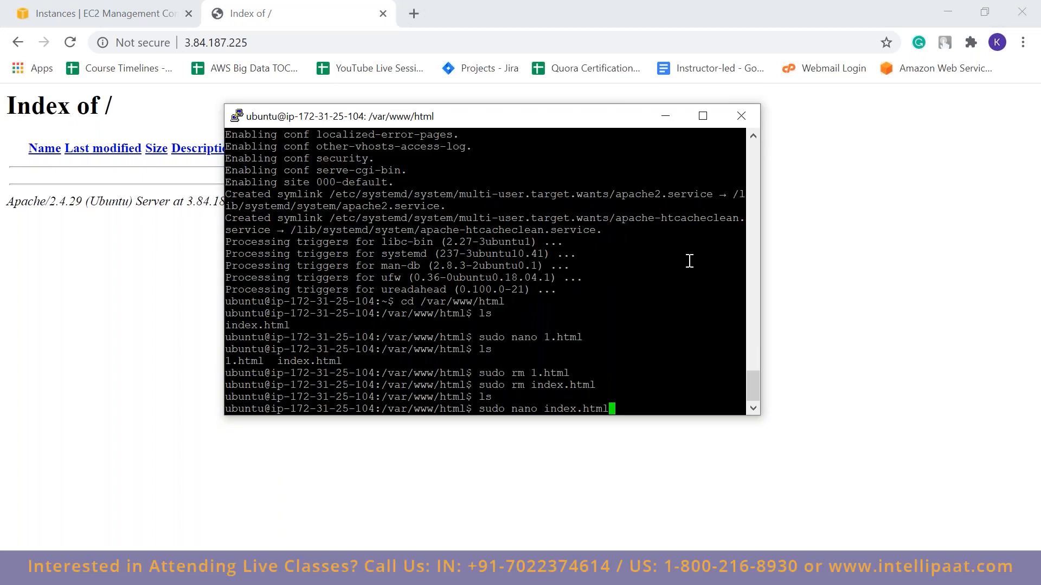
key(Return)
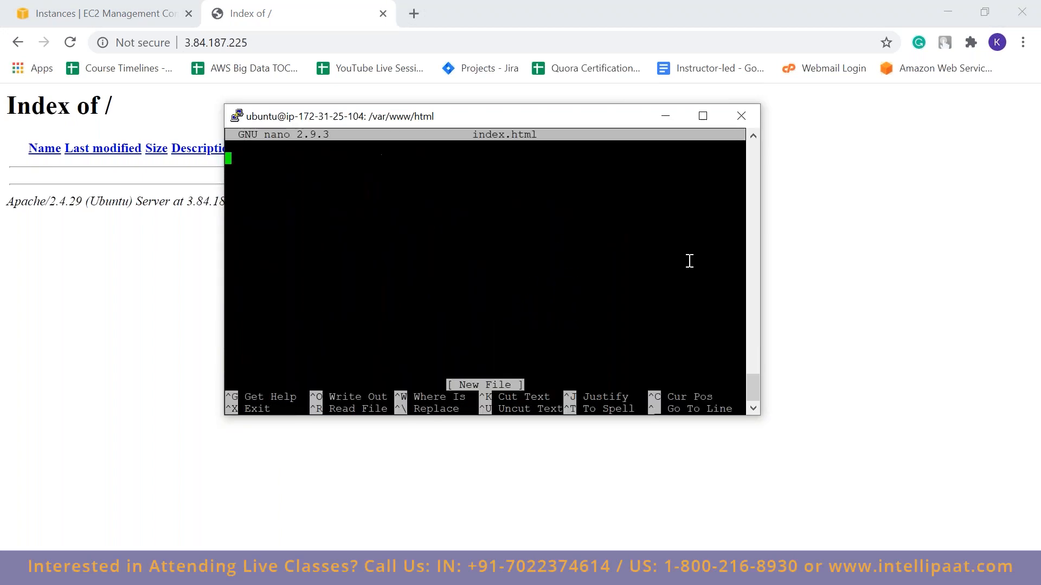
text(This i)
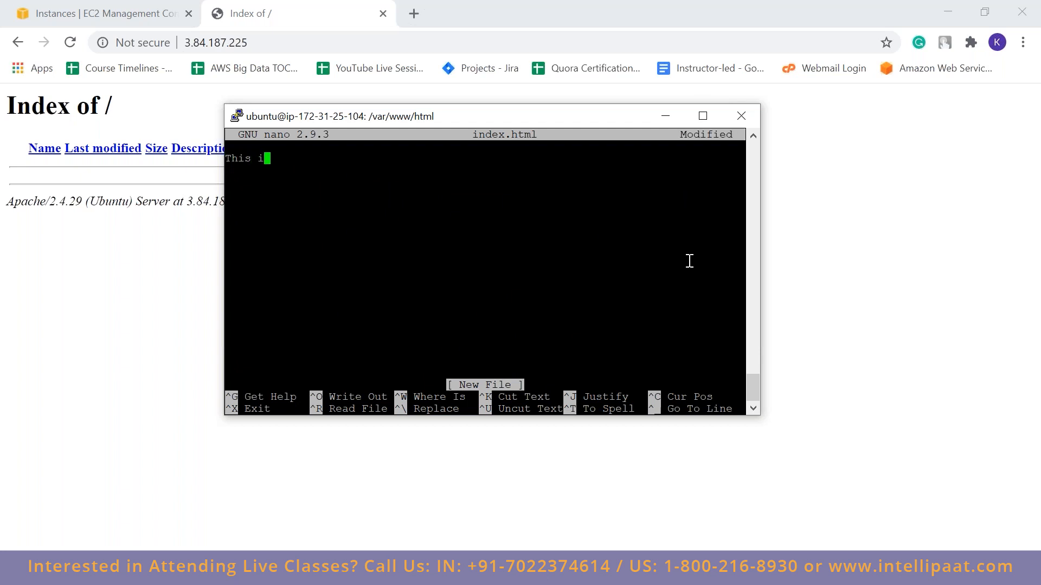
text(s Web server 1)
key(ctrl+o)
key(Return)
key(ctrl+x)
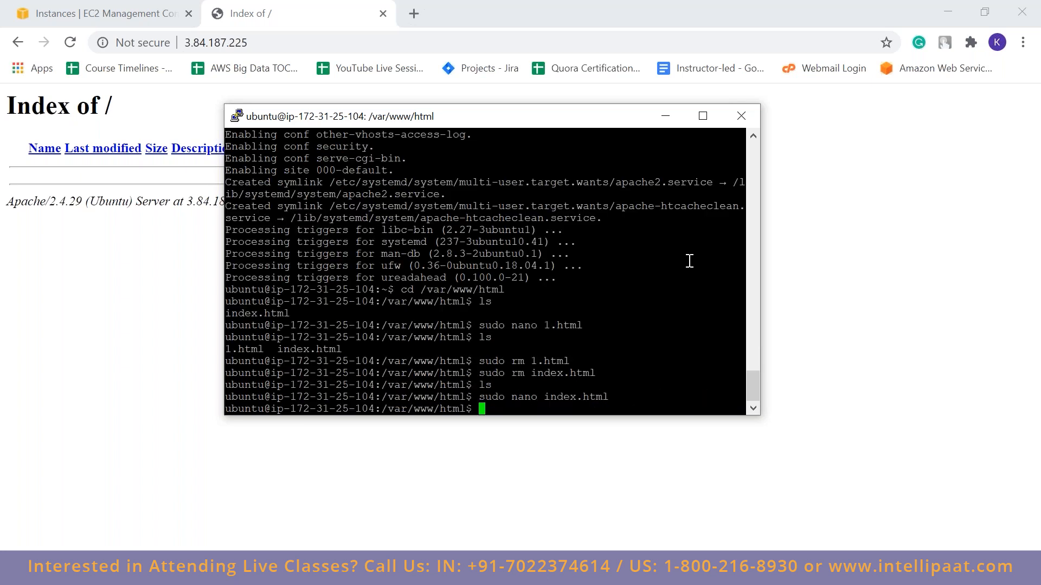
Reload webserver1's root page in the browser to check its new text, and close that page
click(357, 42)
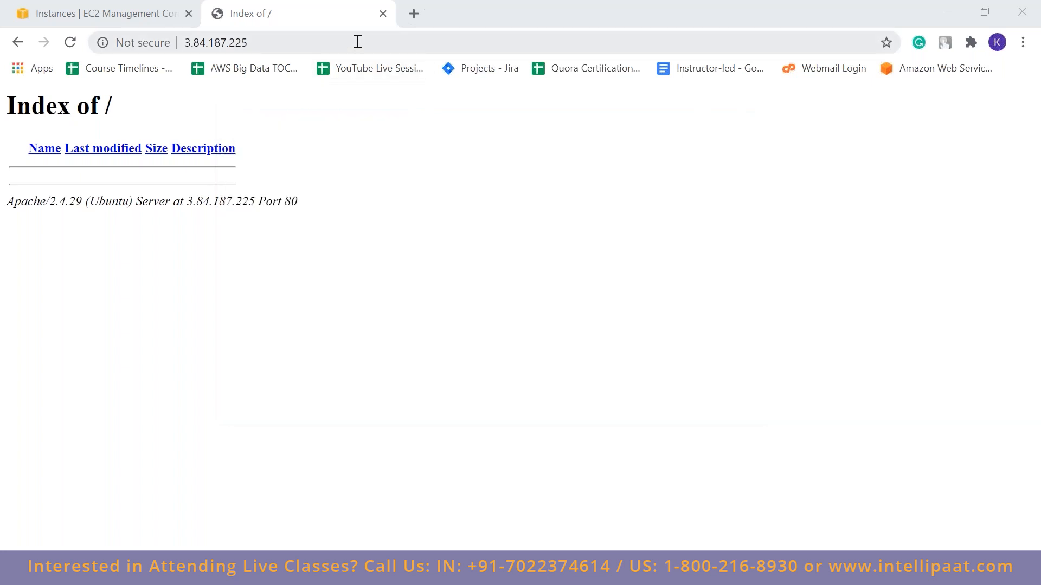
key(Return)
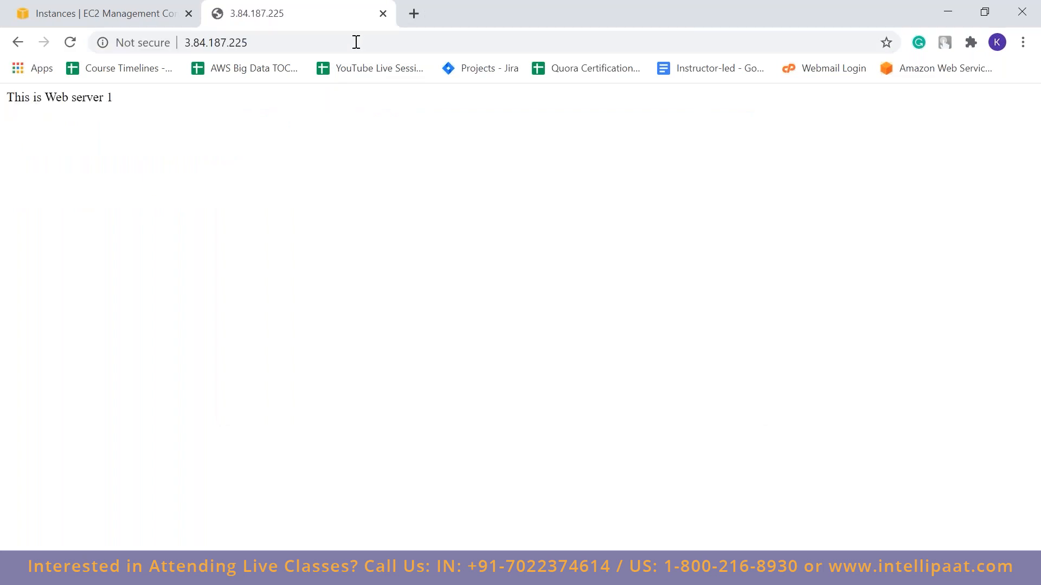
triple_click(79, 99)
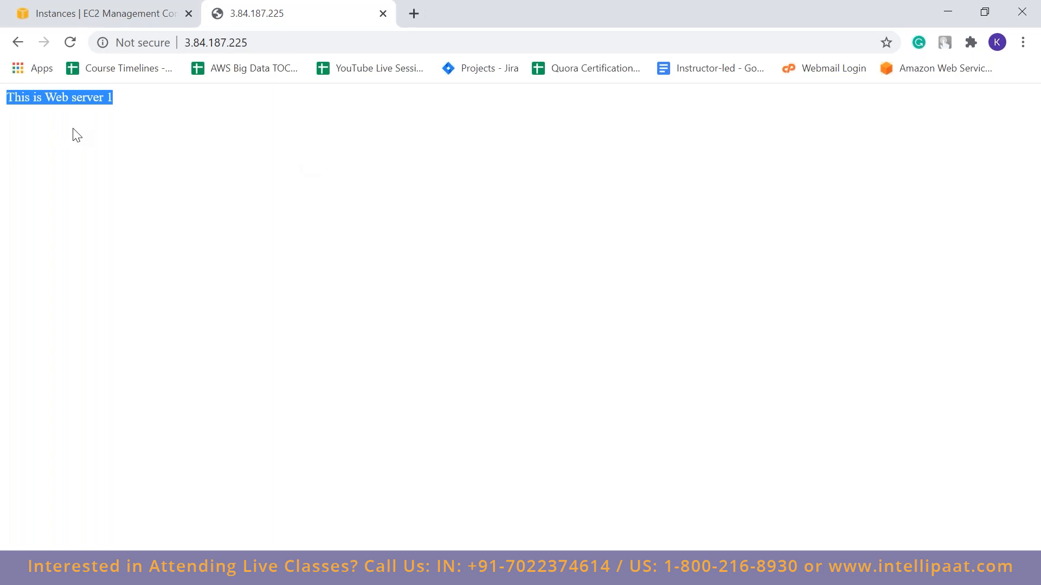
click(101, 98)
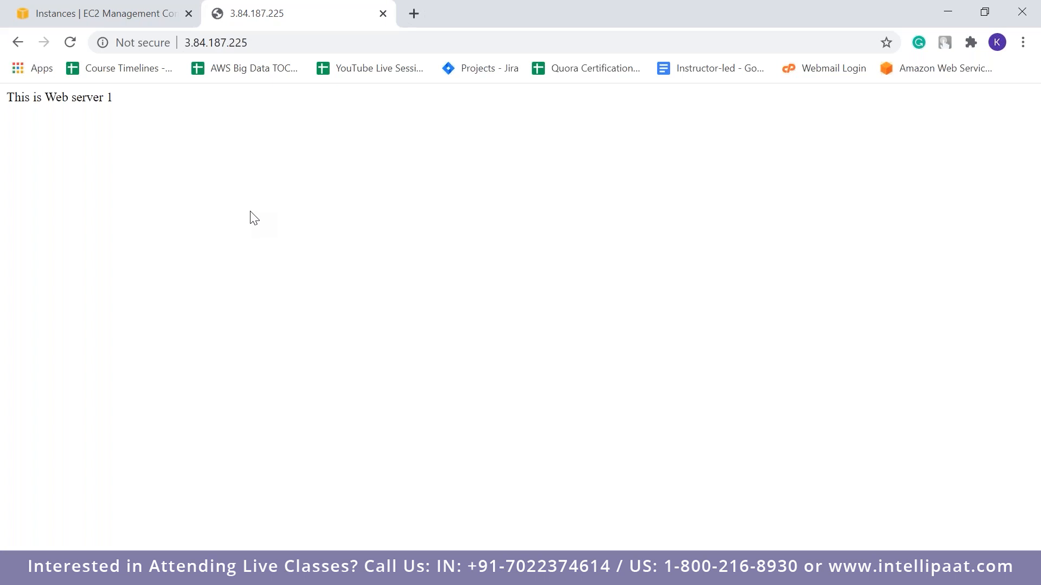
click(381, 13)
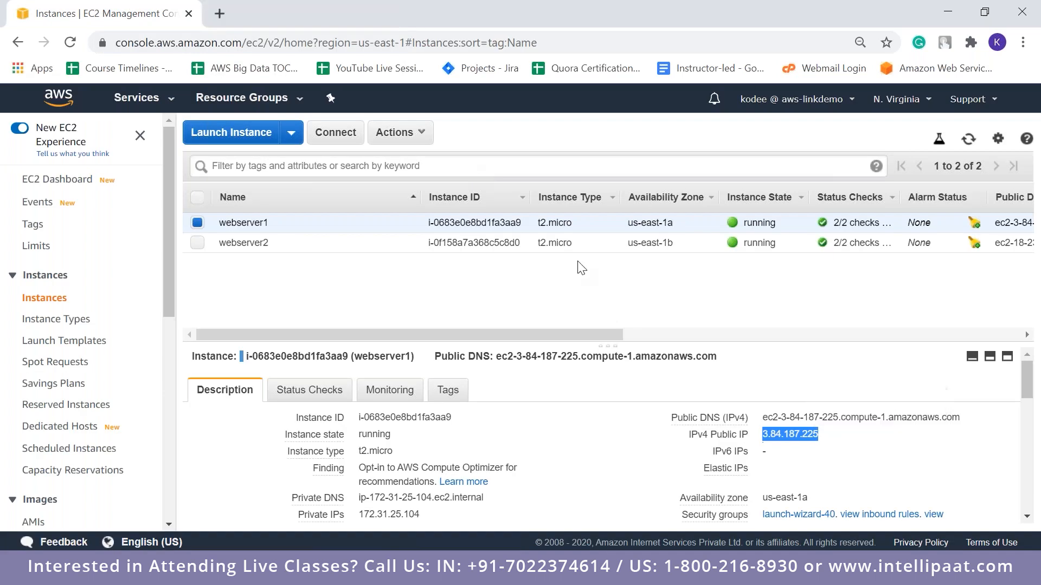
Copy webserver2's IPv4 public IP from the EC2 console and close the PuTTY session connected to webserver1
click(358, 247)
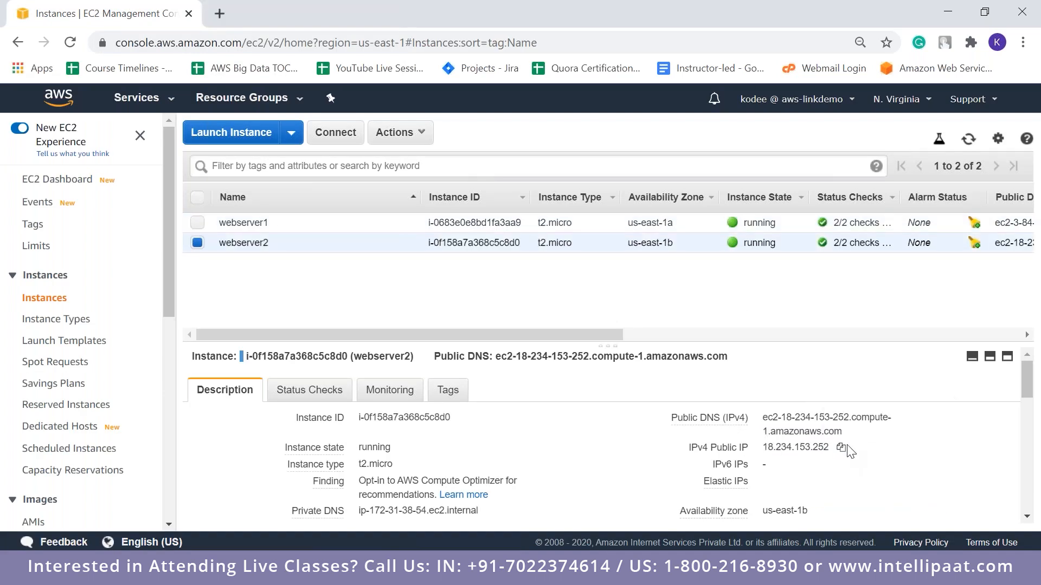
click(841, 449)
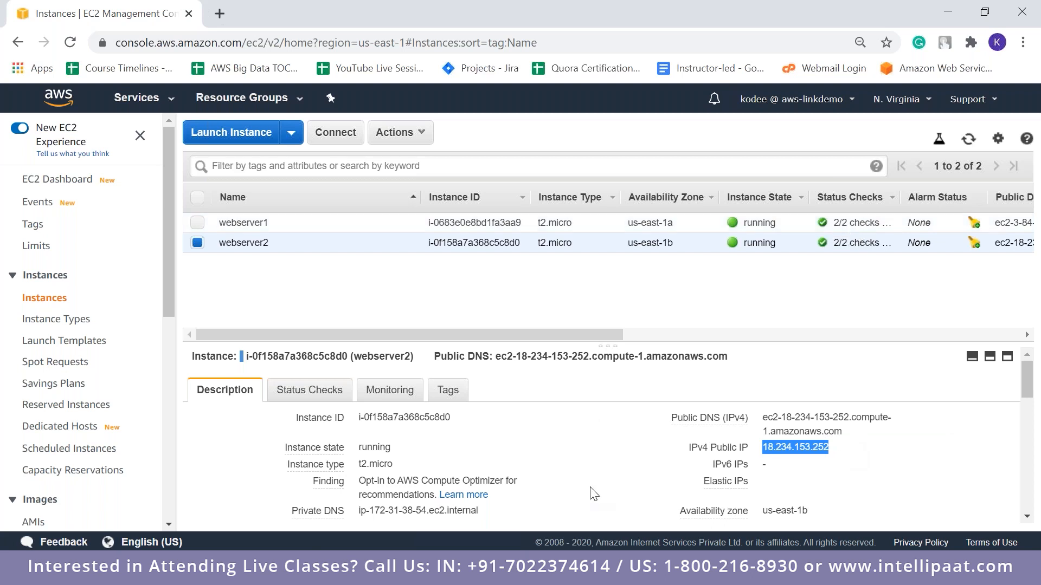
key(alt+Tab)
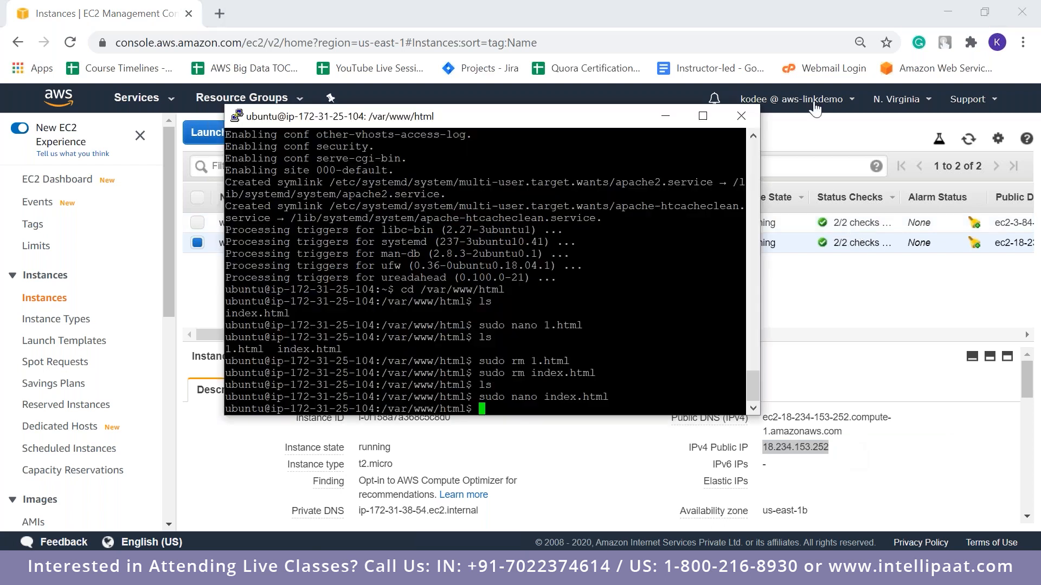
click(742, 115)
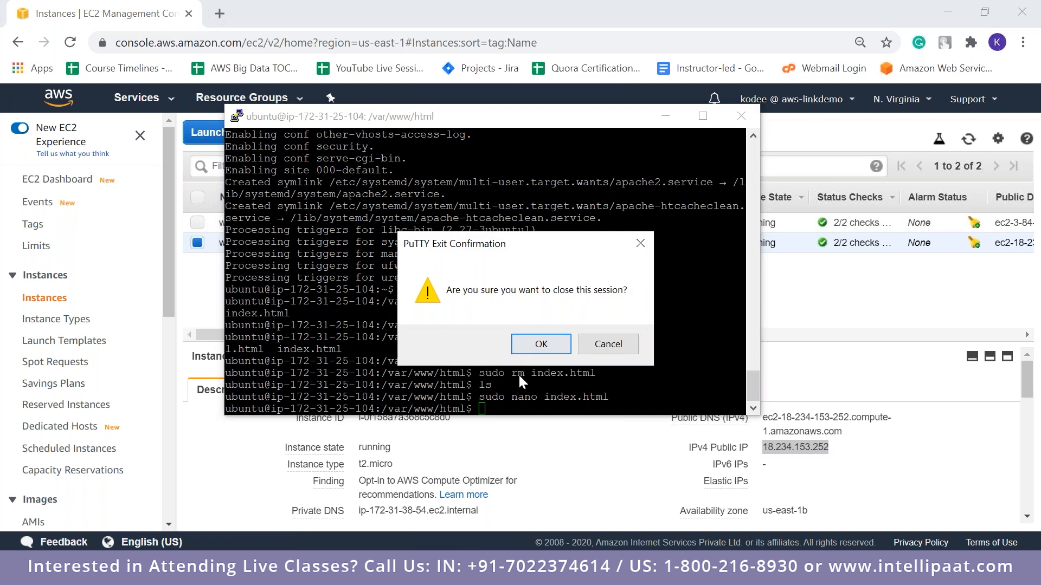
click(541, 345)
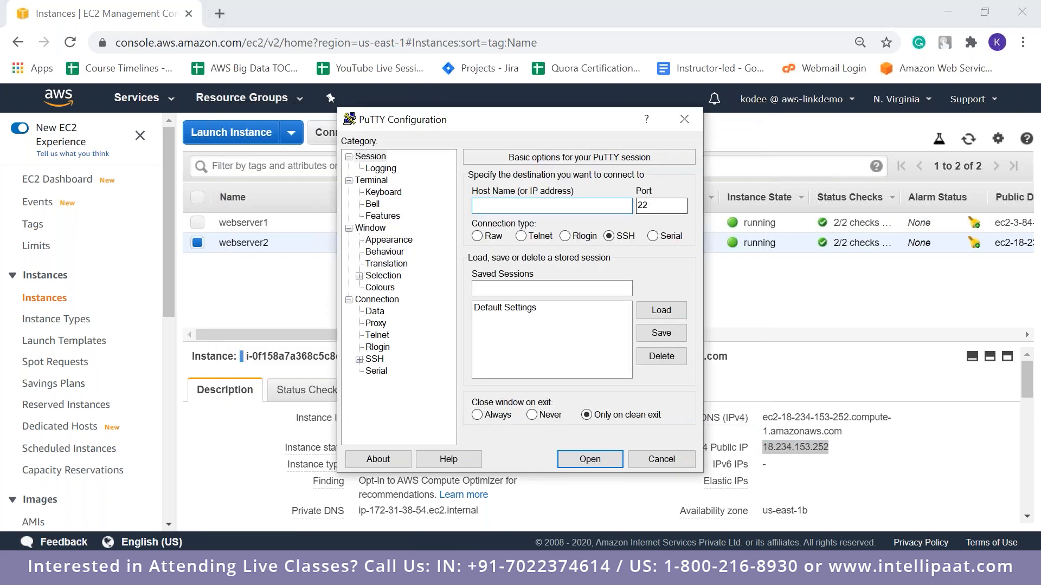
Set up a new PuTTY session with host 18.234.153.252 and the kodeekey private key file from Downloads for SSH authentication
key(ctrl+v)
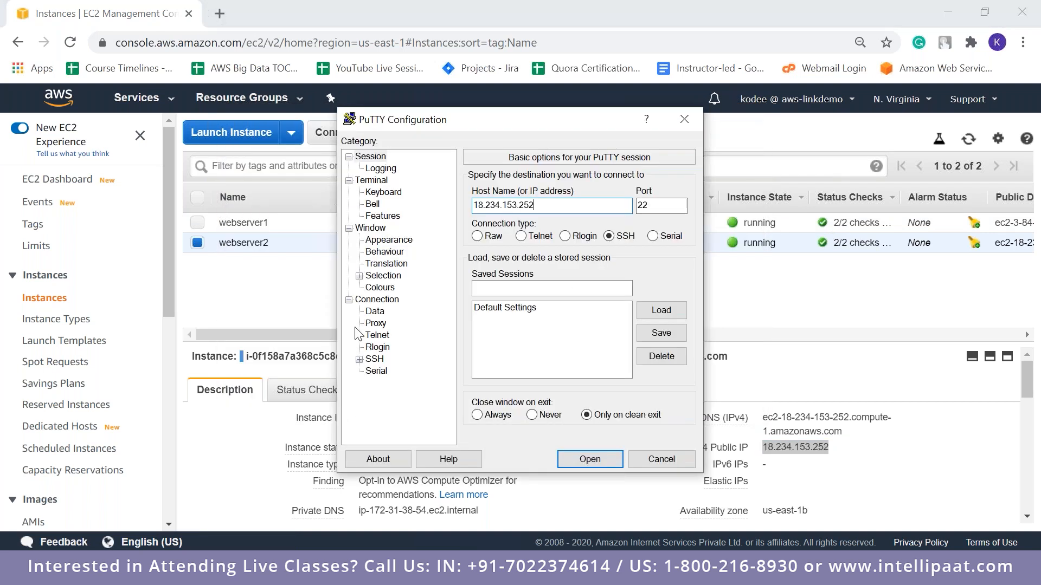
click(359, 360)
click(384, 372)
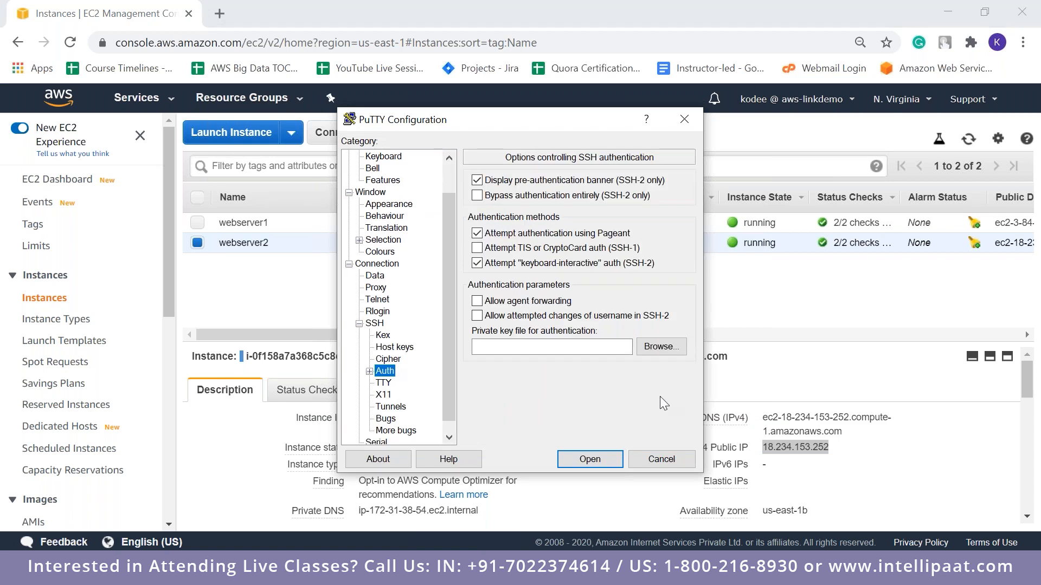
click(672, 347)
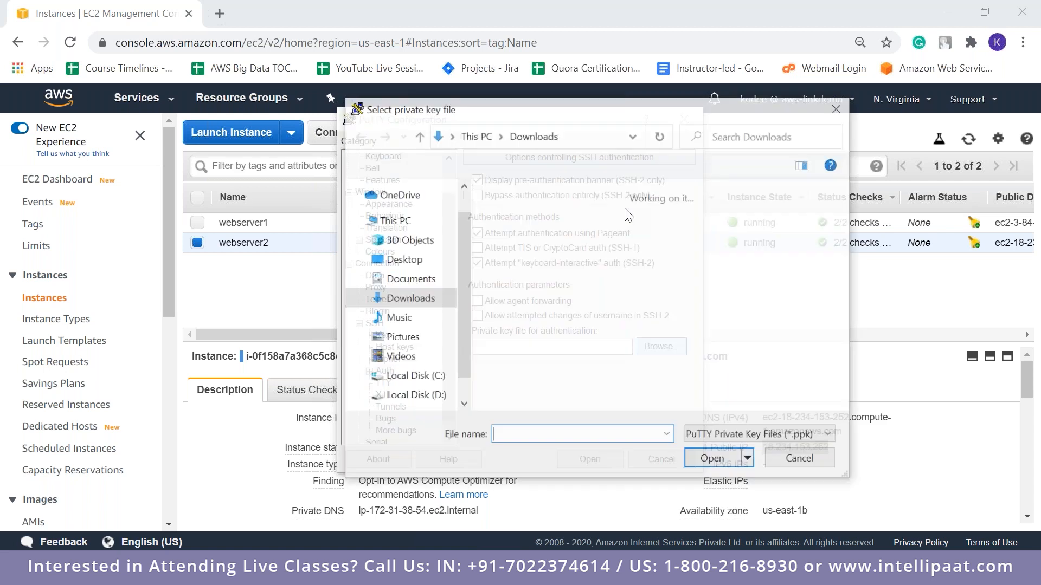
double_click(577, 210)
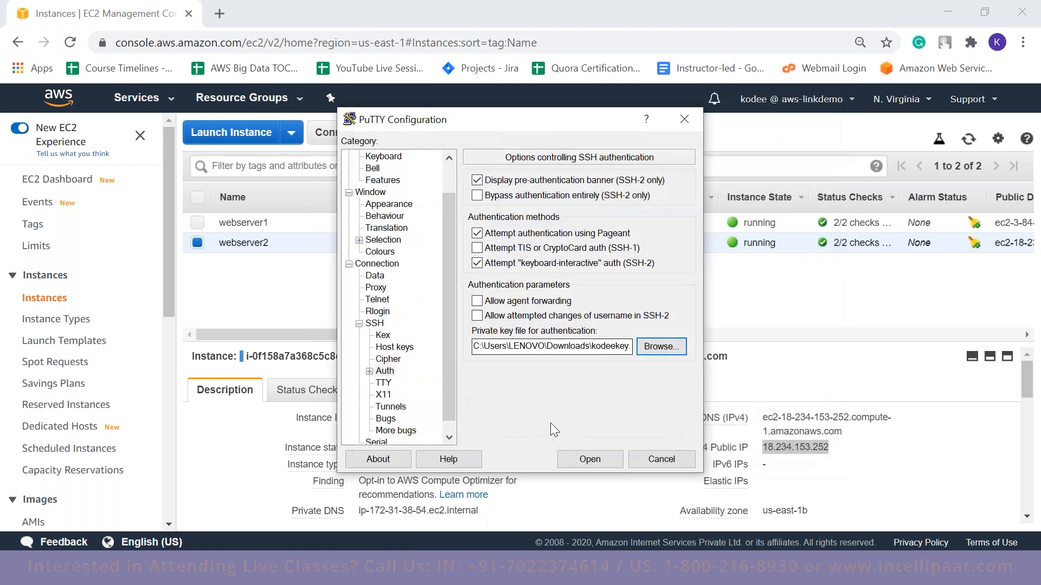
Open the connection to webserver2, accept and cache the server's host key, and log in as ubuntu
click(596, 461)
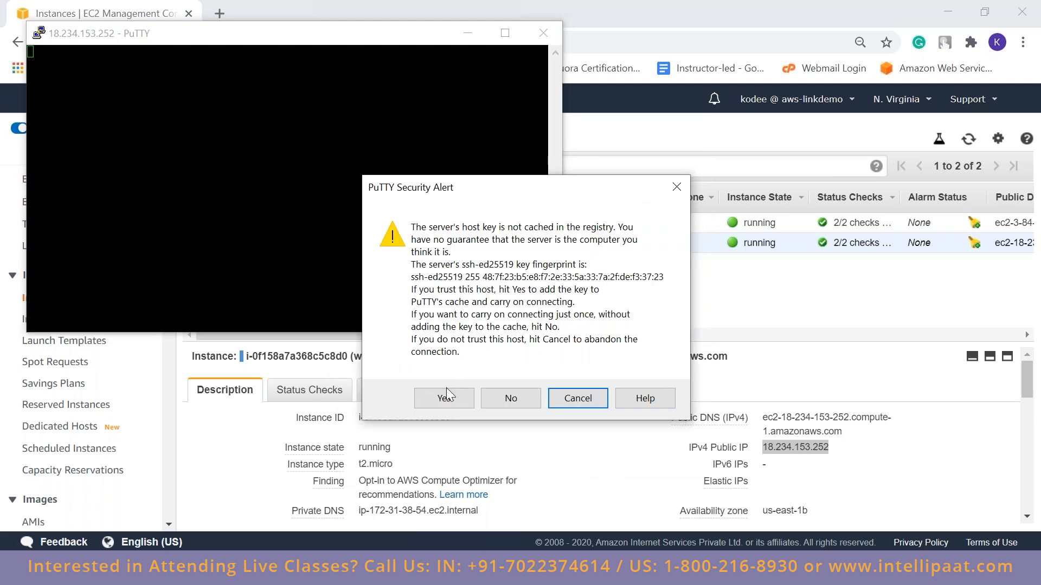
click(443, 398)
drag(411, 43, 709, 138)
text(ubuntu)
key(Return)
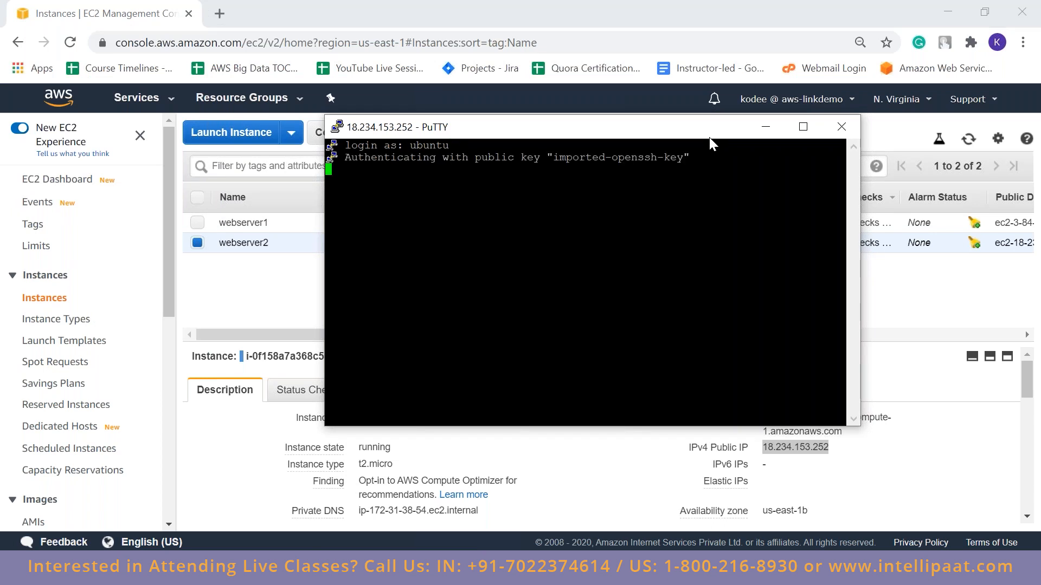
Update webserver2's package lists with sudo apt-get update and clear the terminal
text(sudo apt-get update)
key(Return)
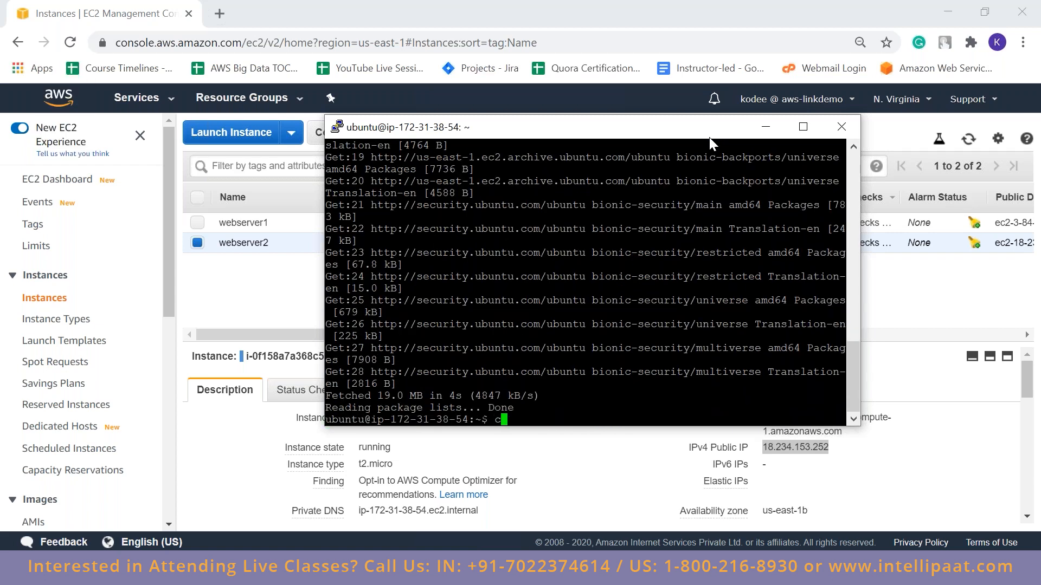
text(clear)
key(Return)
Install Apache on webserver2 with sudo apt-get install apache2, answering y to continue
text(sudo)
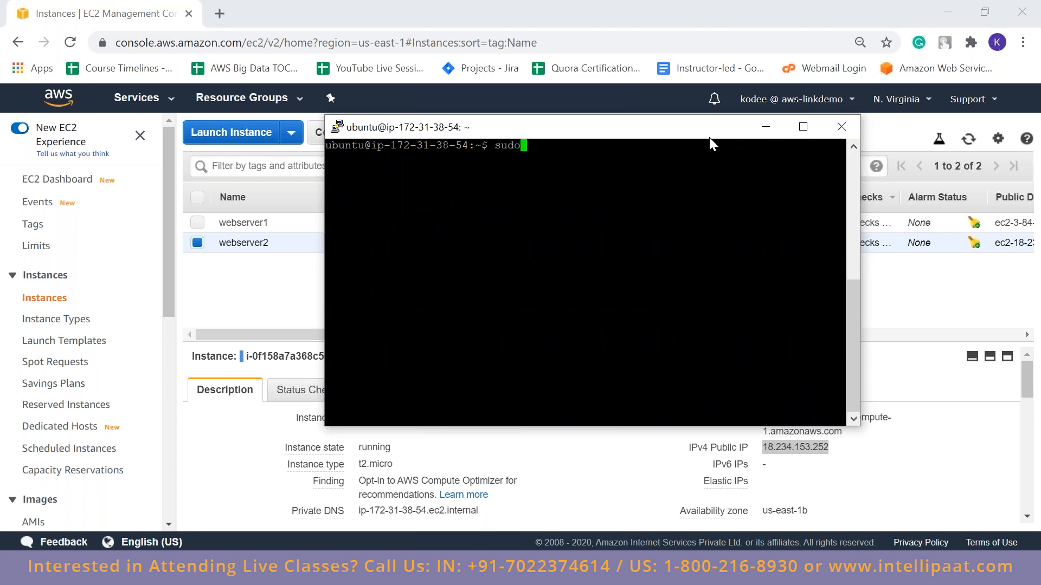
text( apt-get install apache2)
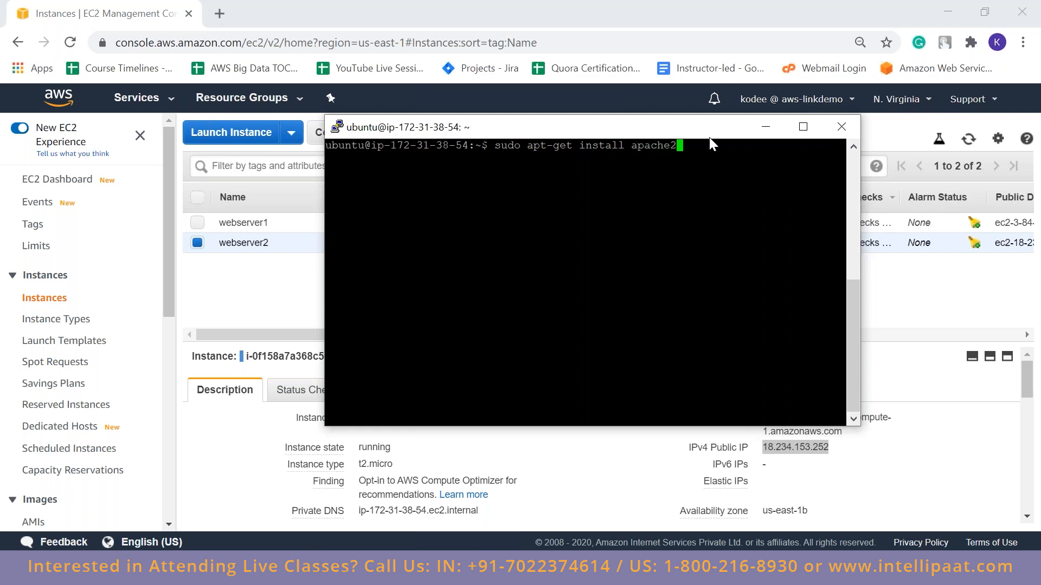
key(Return)
text(y)
key(Return)
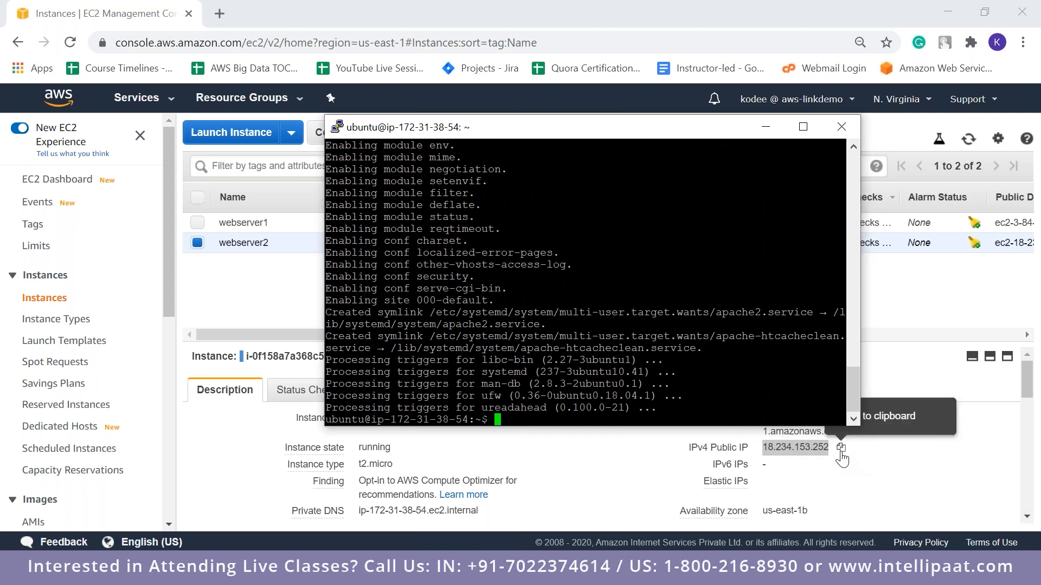
Copy webserver2's IPv4 public IP from the EC2 console and load 18.234.153.252 in a new browser tab
click(841, 449)
click(222, 11)
key(ctrl+v)
key(Return)
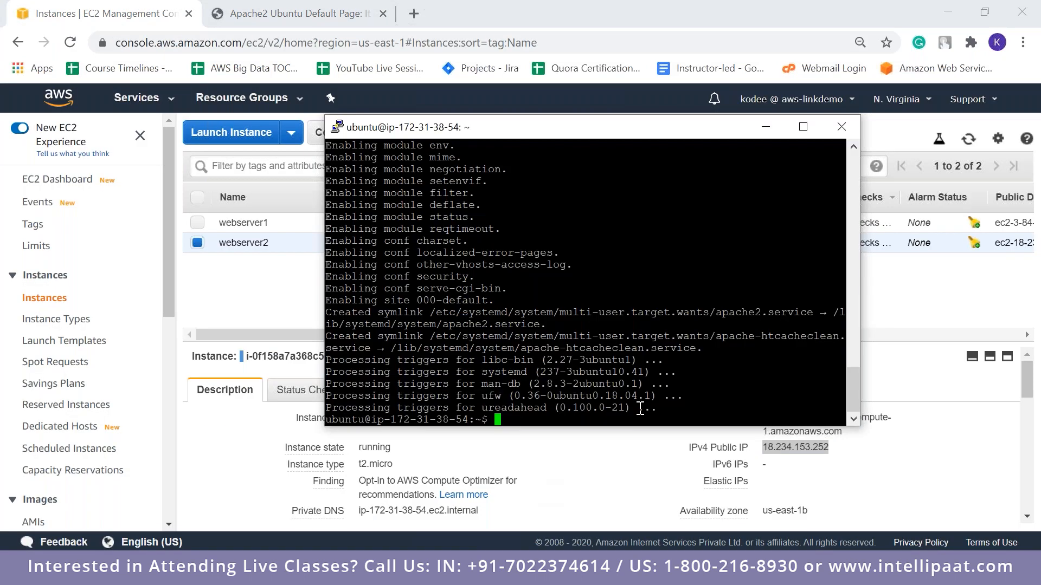
Switch to PuTTY, change to the /var/www/html directory on webserver2 and list its files
text(cd /var/www/html)
key(Return)
text(ls)
key(Return)
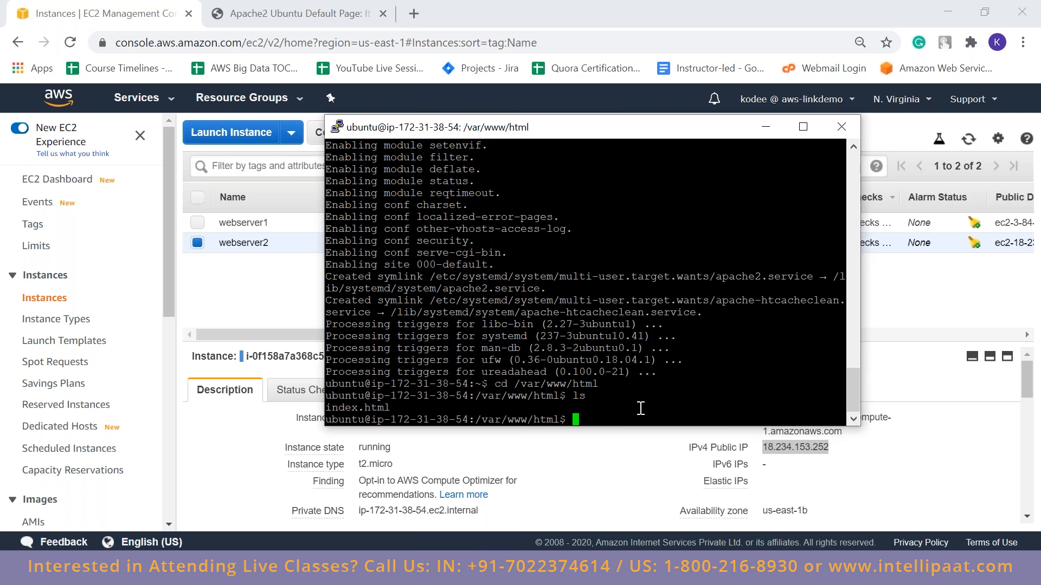
Delete the default index.html from webserver2's /var/www/html directory with sudo rm
text(sudo rm index.html)
key(Return)
Create a new index.html on webserver2 with sudo nano containing "This is web server 2", saving it and exiting the editor
text(sudo )
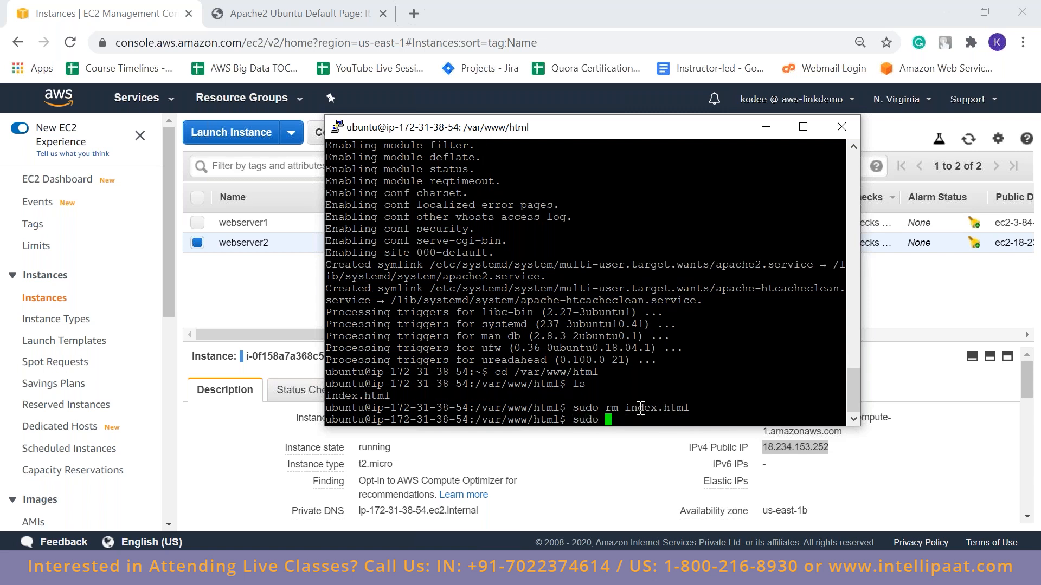
text(nano index.html)
key(Return)
text(This is web server 2)
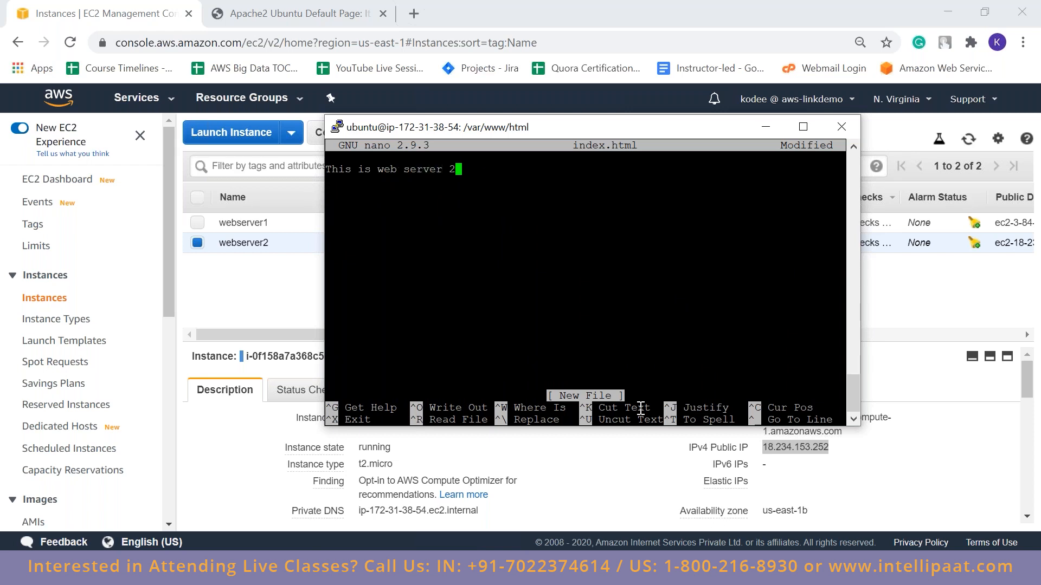
key(ctrl+o)
key(Return)
key(ctrl+x)
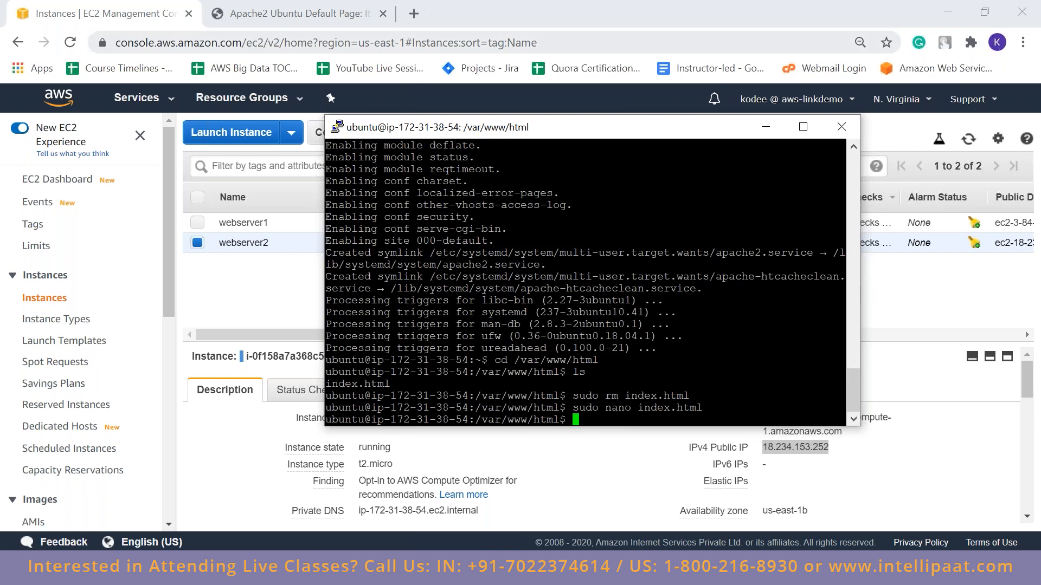
Reload webserver2's root page in the browser and return to the EC2 instances list
click(292, 11)
click(70, 44)
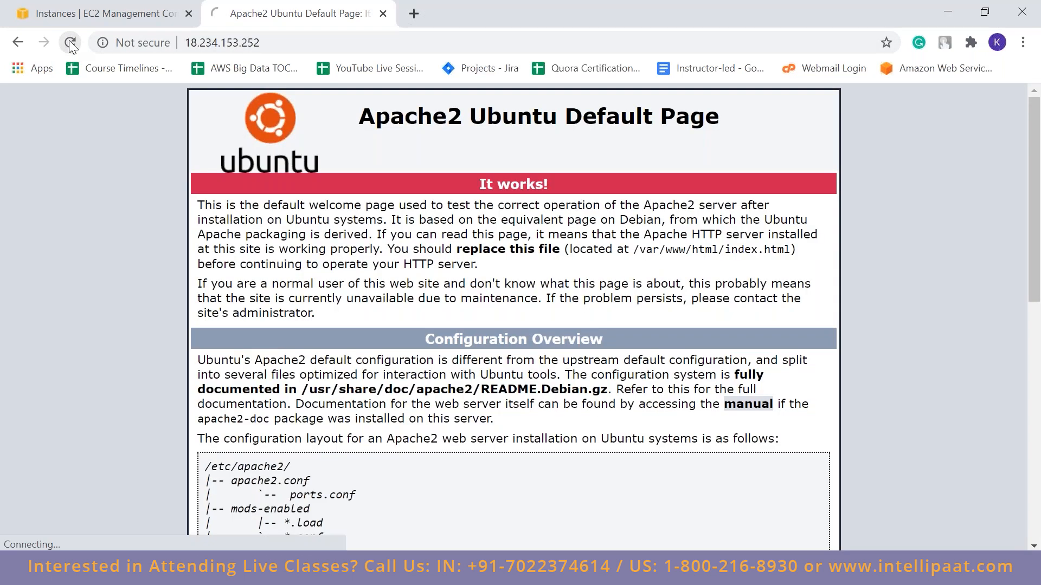
click(103, 6)
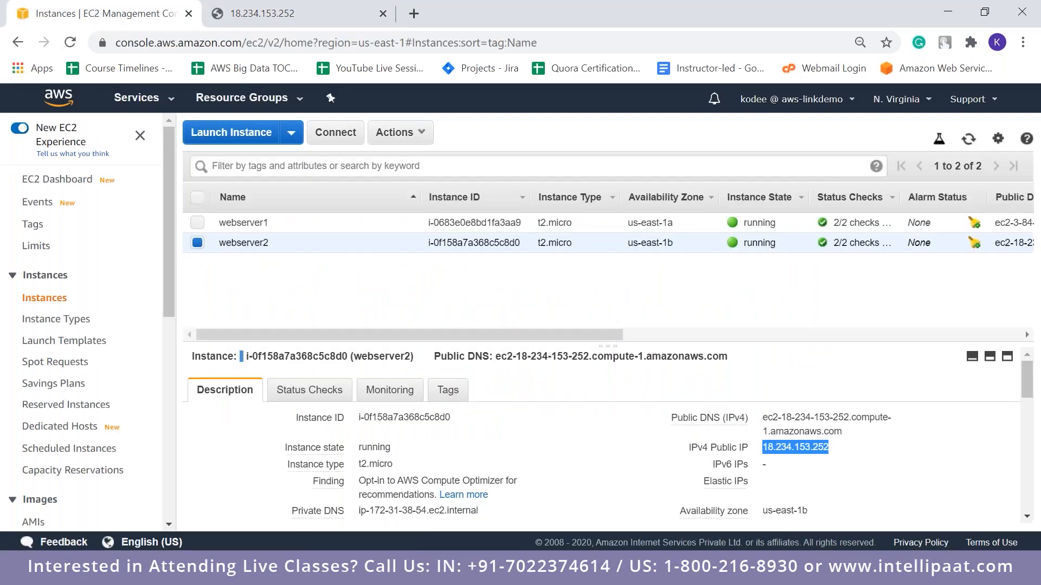
Switch to PuTTY, create a directory named server2 in /var/www/html with sudo mkdir, and list the directory contents
key(alt+Tab)
text(cd)
key(BackSpace)
key(BackSpace)
key(BackSpace)
text(sudo mkdir )
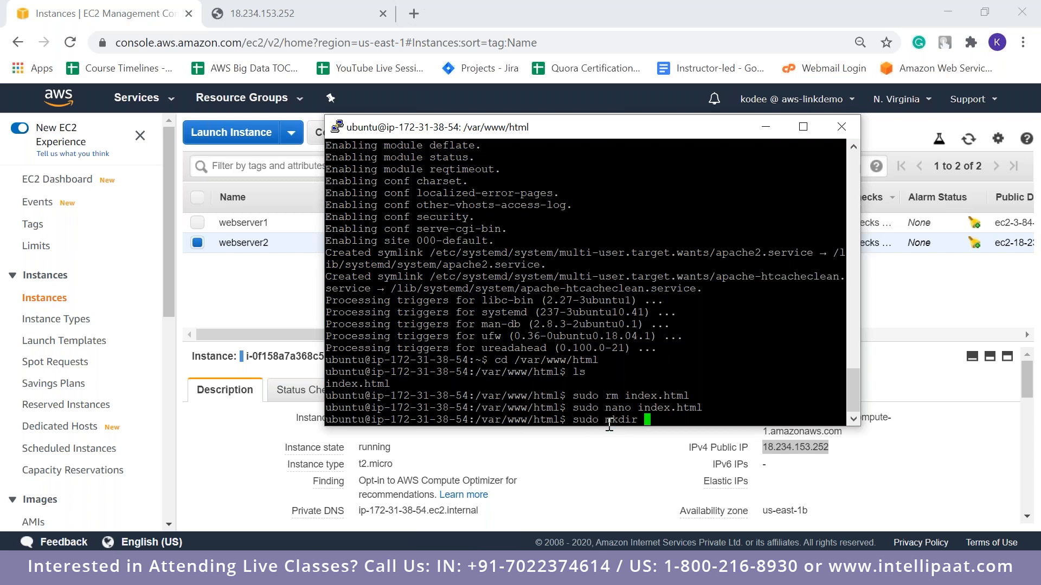
text(server2)
key(Return)
text(ls)
key(Return)
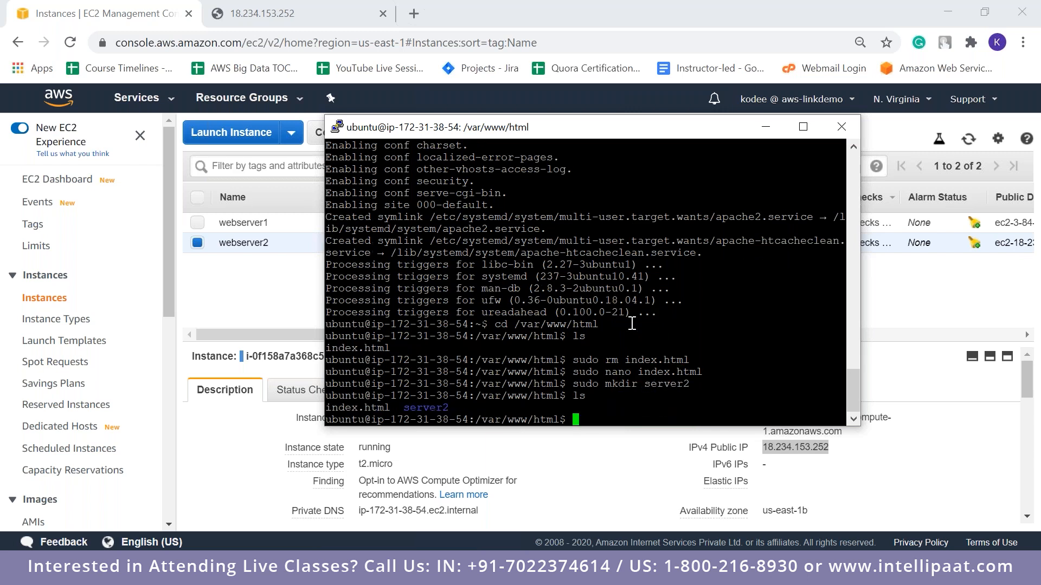
Change into the server2 directory on webserver2 with cd and list its contents
text(cd server2)
key(Return)
text(ls)
key(Return)
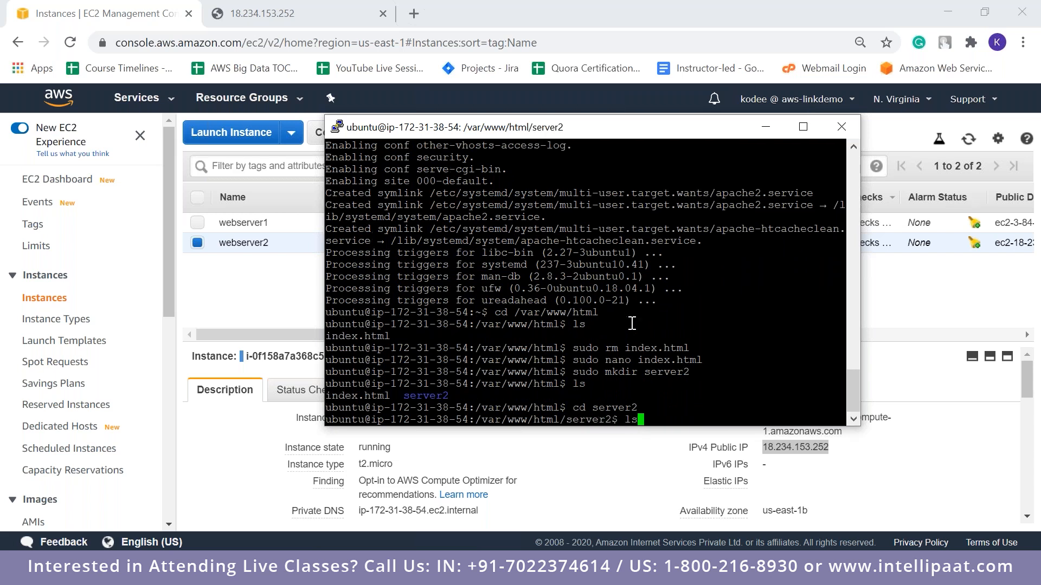
Create index.html inside the server2 directory with sudo nano, containing "This is the sub folder server2", then save and exit
text(sudo)
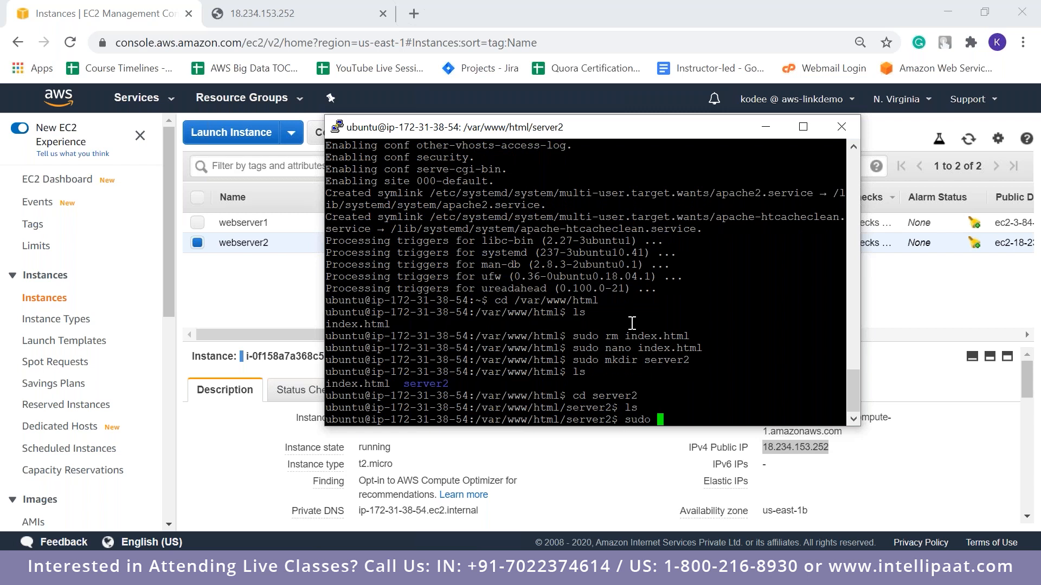
text(nano index)
text(ml)
key(Return)
text(This )
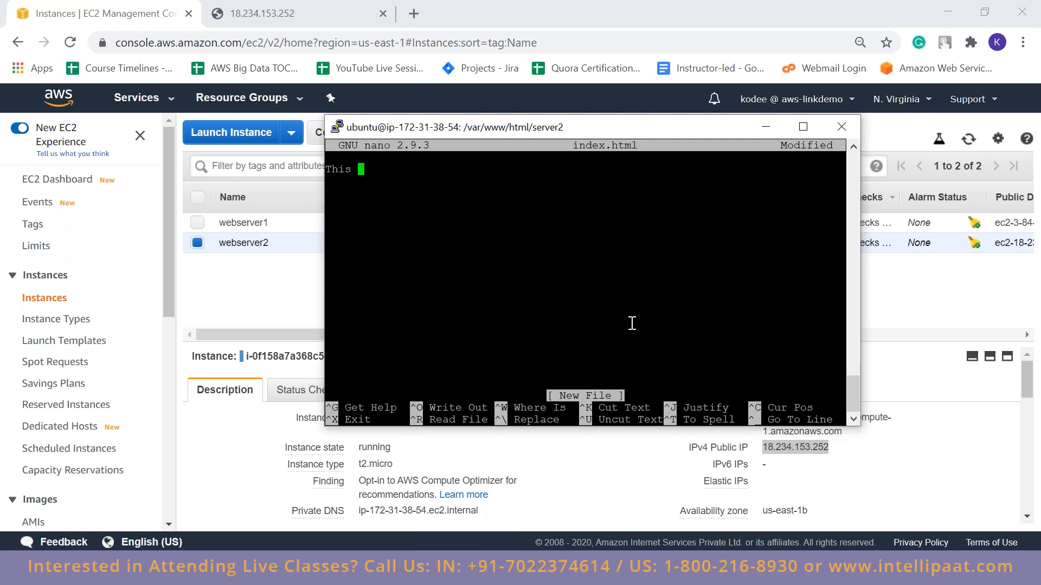
text(is the sub folder server2)
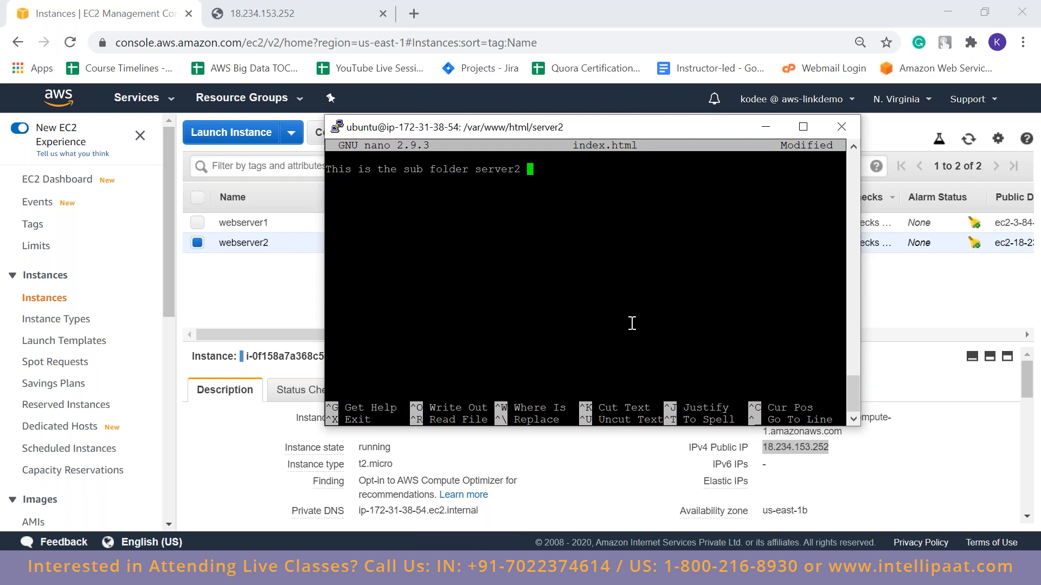
key(ctrl+o)
key(Return)
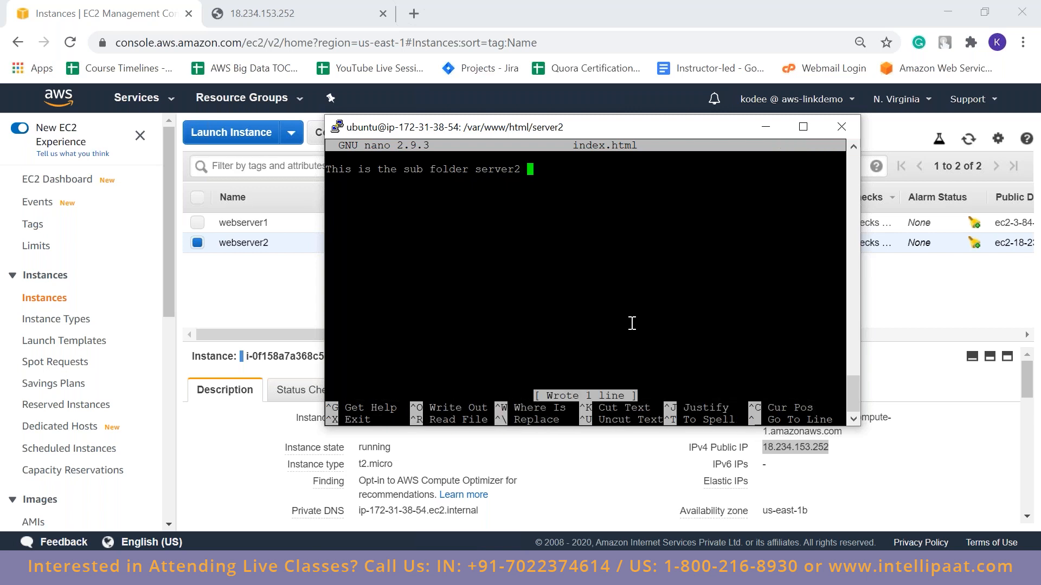
key(ctrl+x)
Switch to the browser, load 18.234.153.252/server2 to check the subfolder page, and close that page
click(263, 6)
click(309, 48)
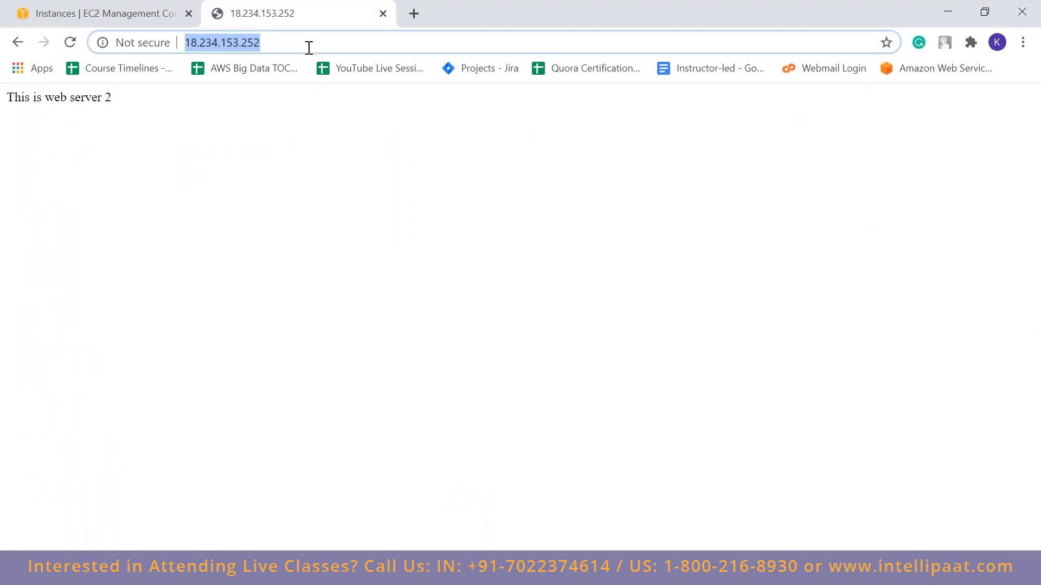
click(309, 48)
text(/)
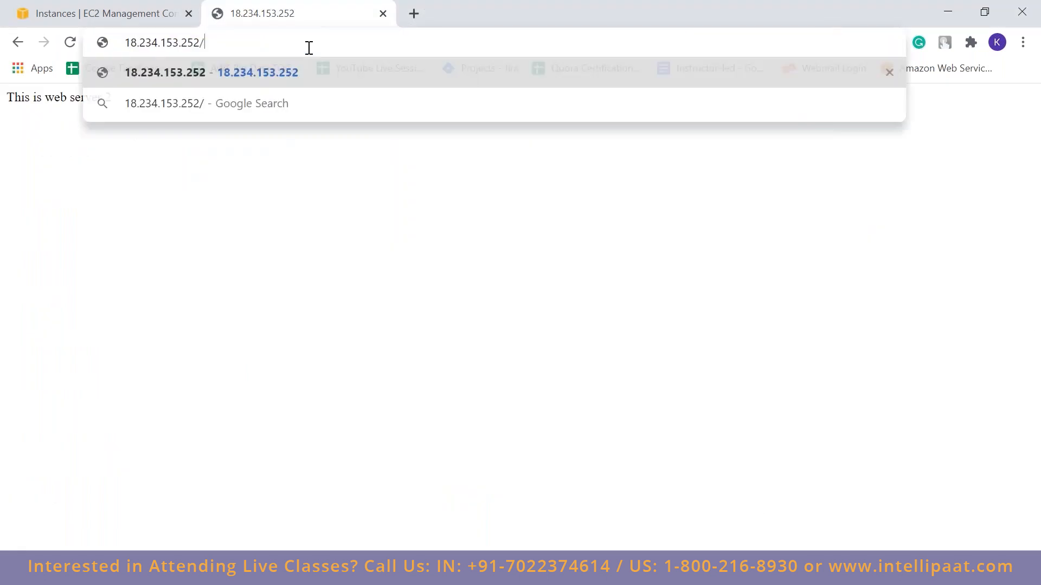
text(server2)
key(Return)
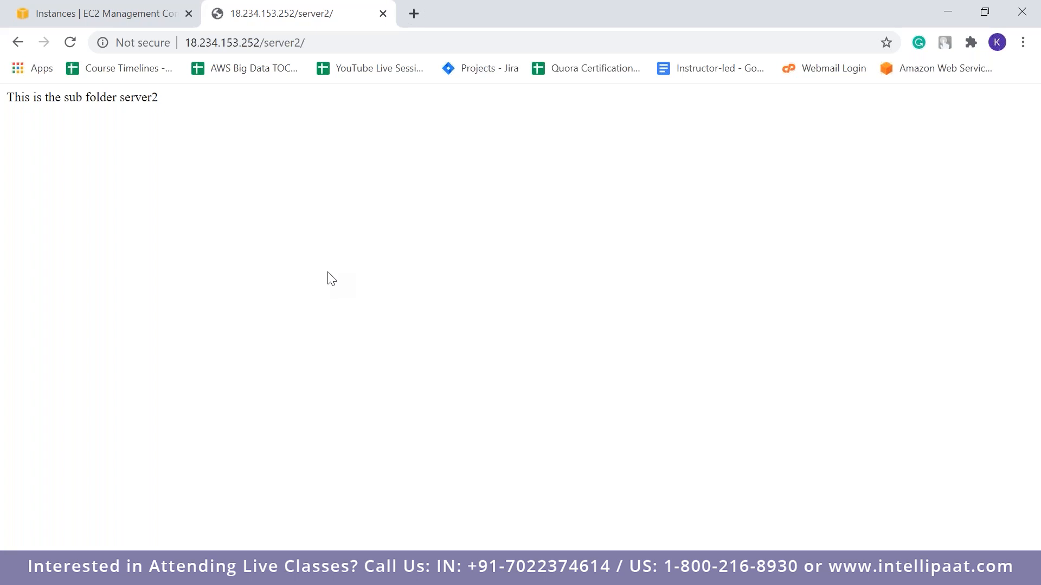
drag(265, 42, 301, 42)
click(330, 172)
drag(5, 98, 150, 101)
click(310, 169)
click(383, 14)
Deselect webserver2 in the instances list and start creating a Classic Load Balancer
click(197, 243)
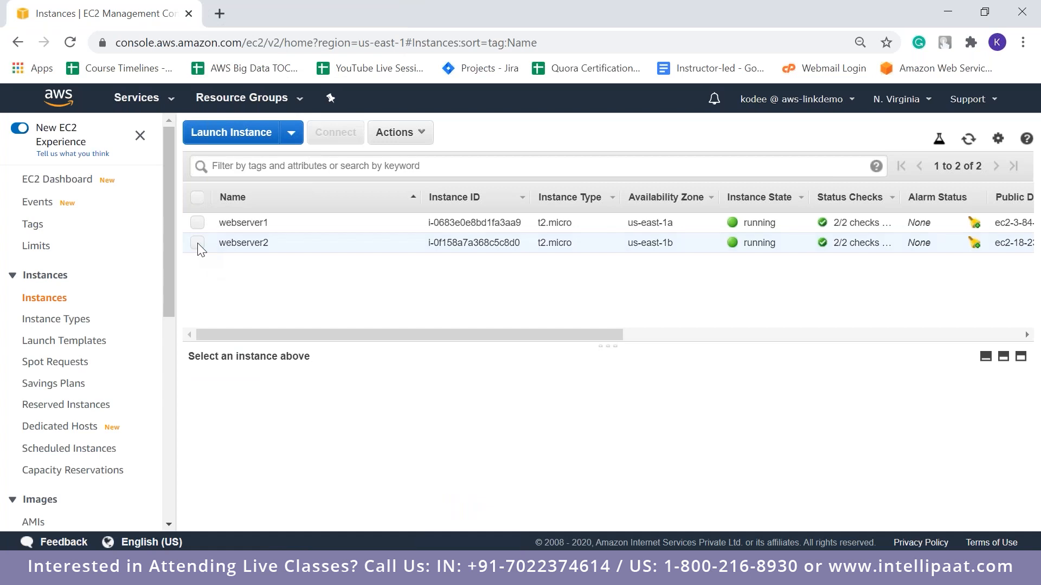
drag(167, 295, 164, 454)
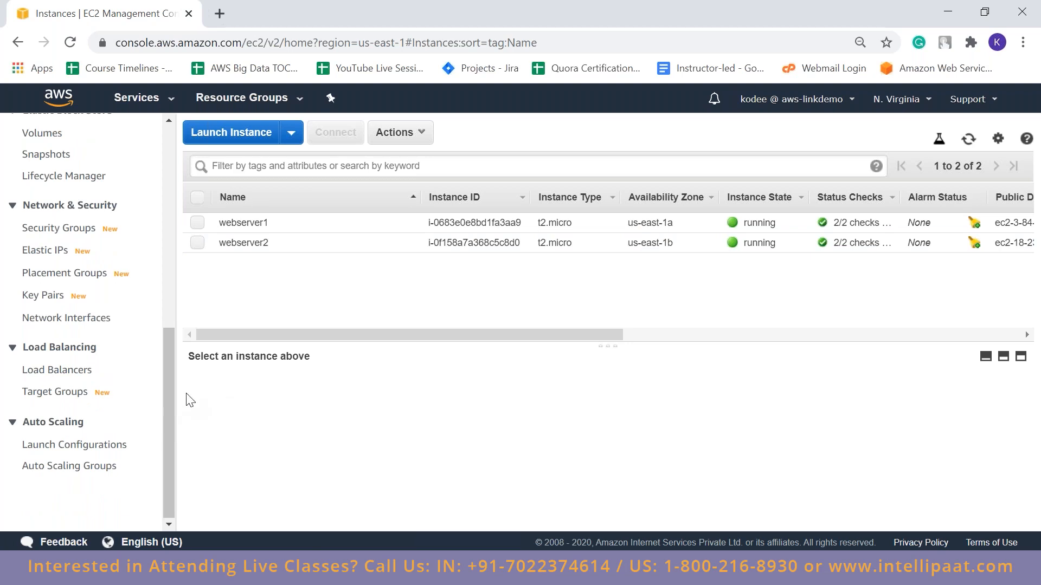
click(68, 374)
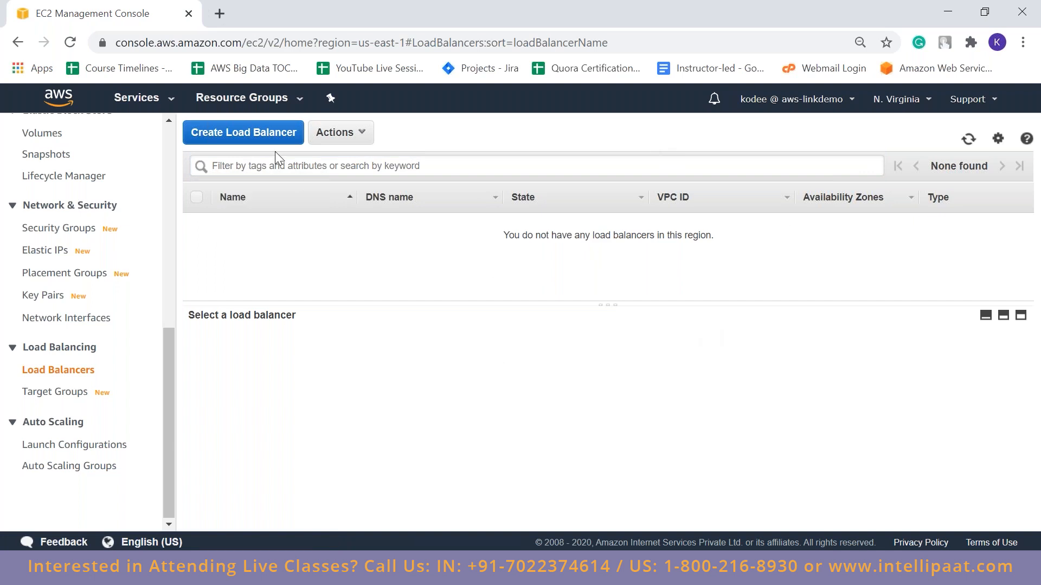
click(281, 139)
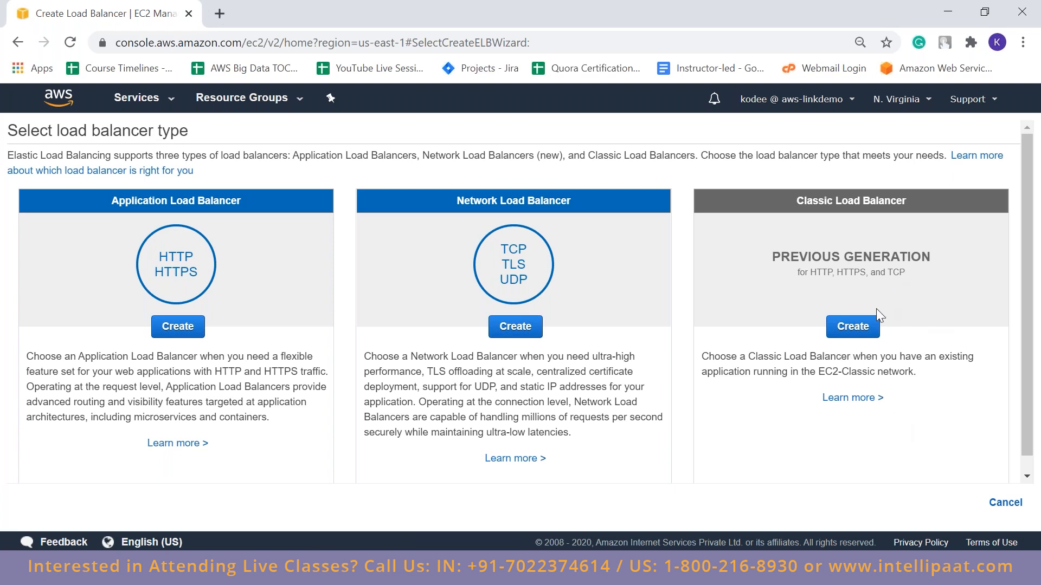
click(830, 329)
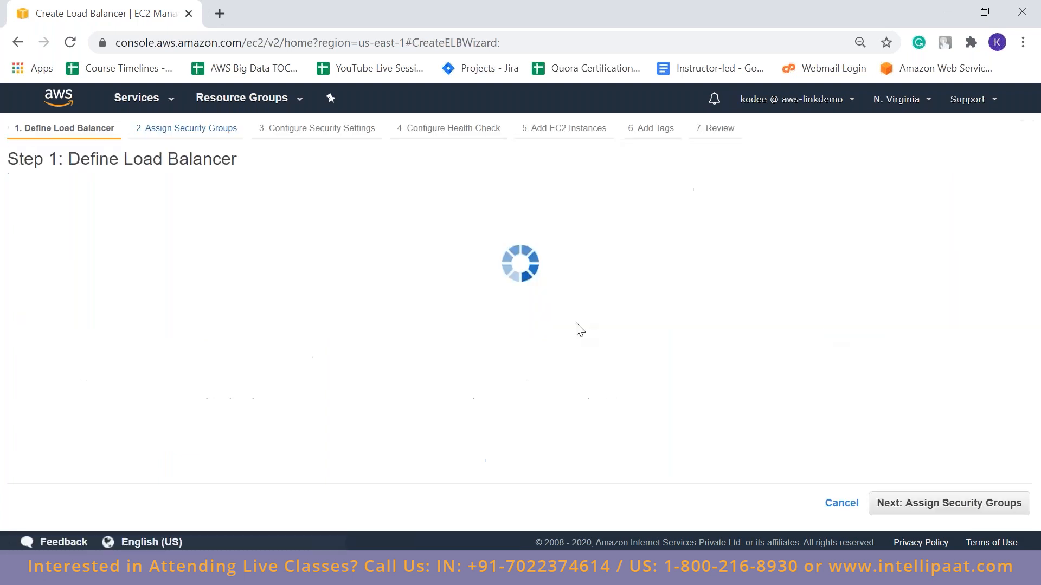
Name the load balancer classiclb1, keep the default VPC and HTTP port 80 listener, and proceed to assigning security groups
click(416, 266)
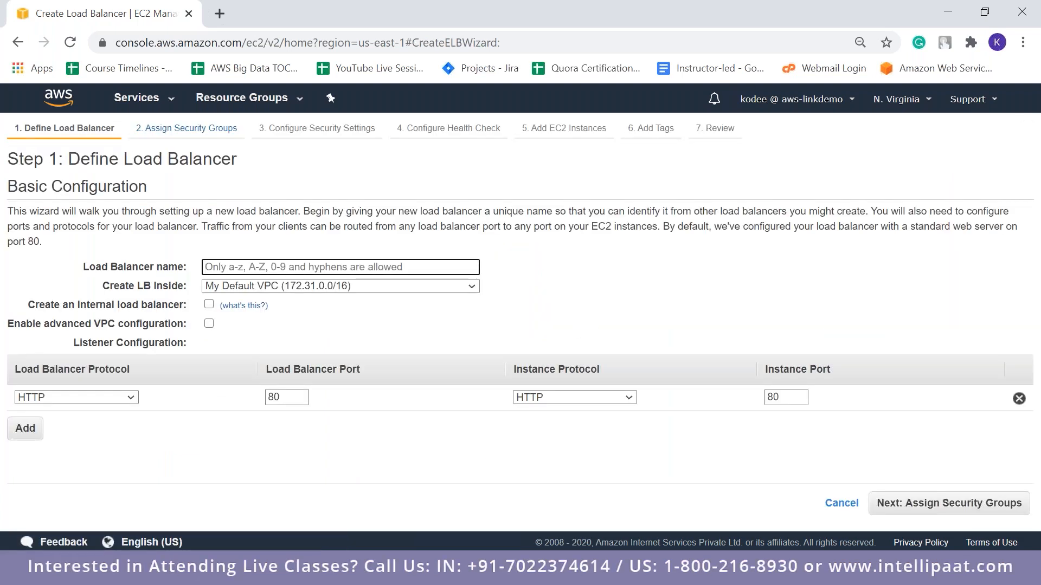
text(cl)
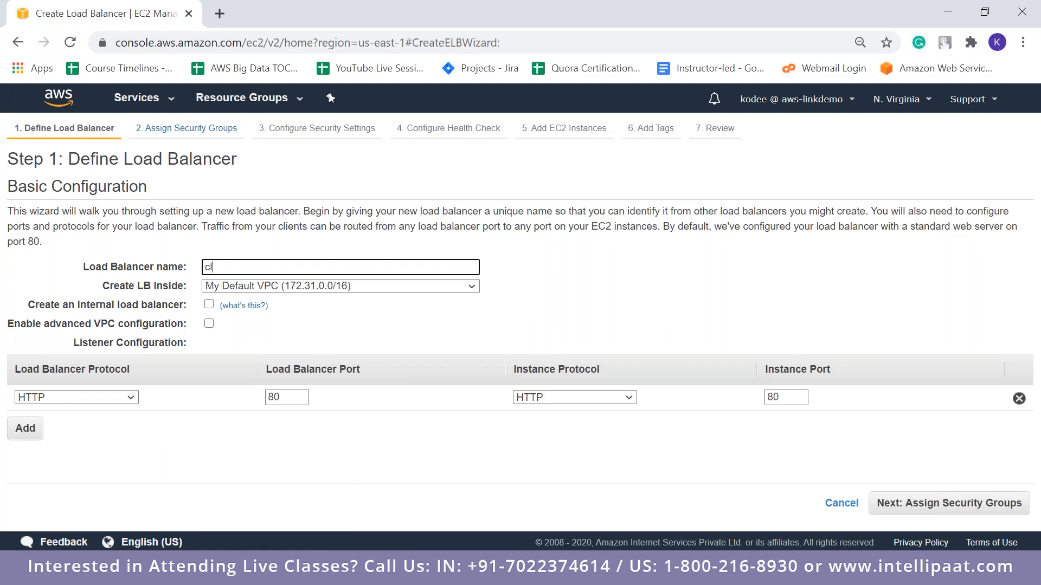
text(assiclb1)
click(217, 11)
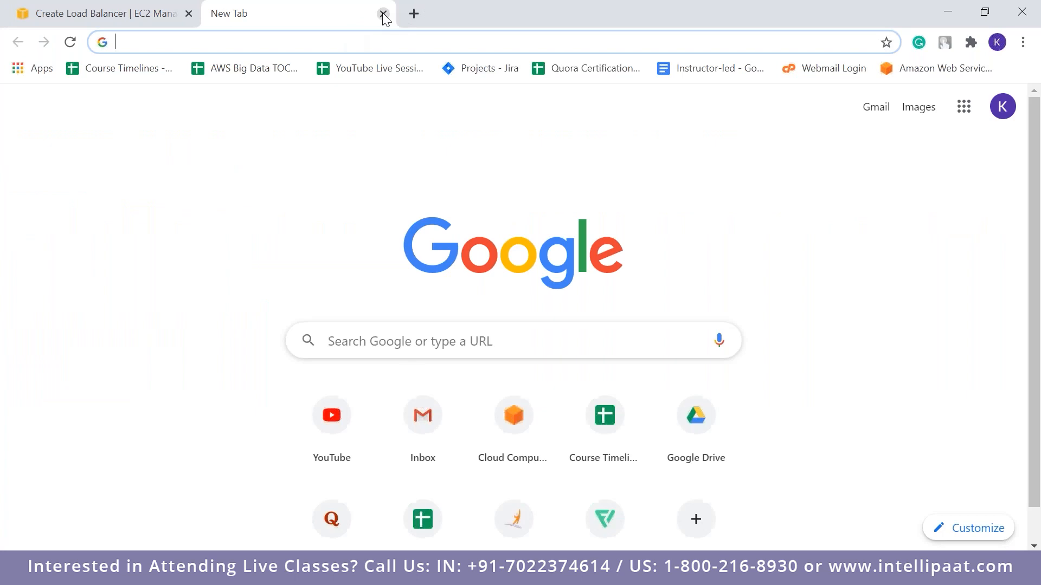
click(383, 14)
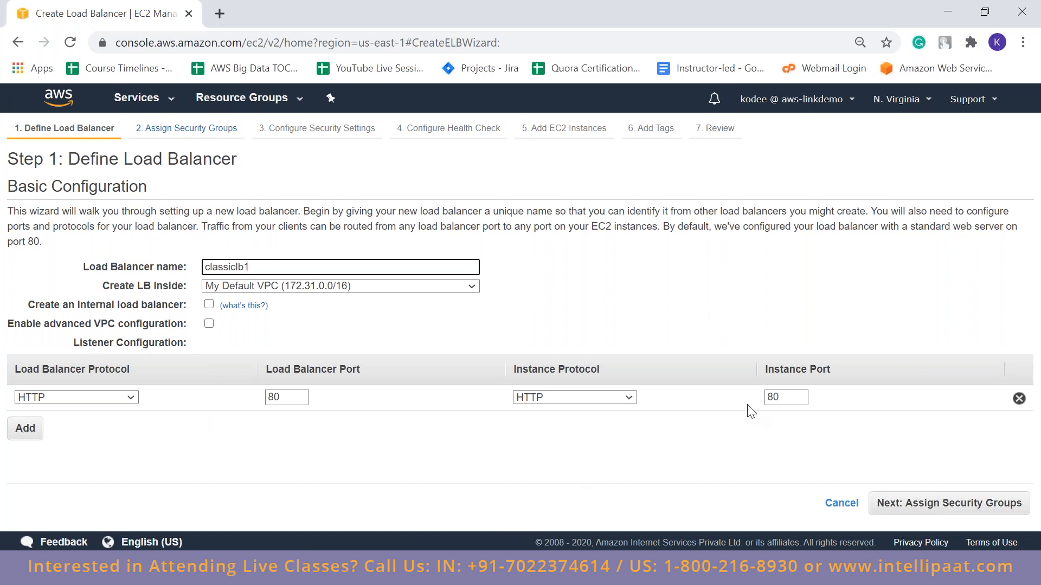
click(731, 408)
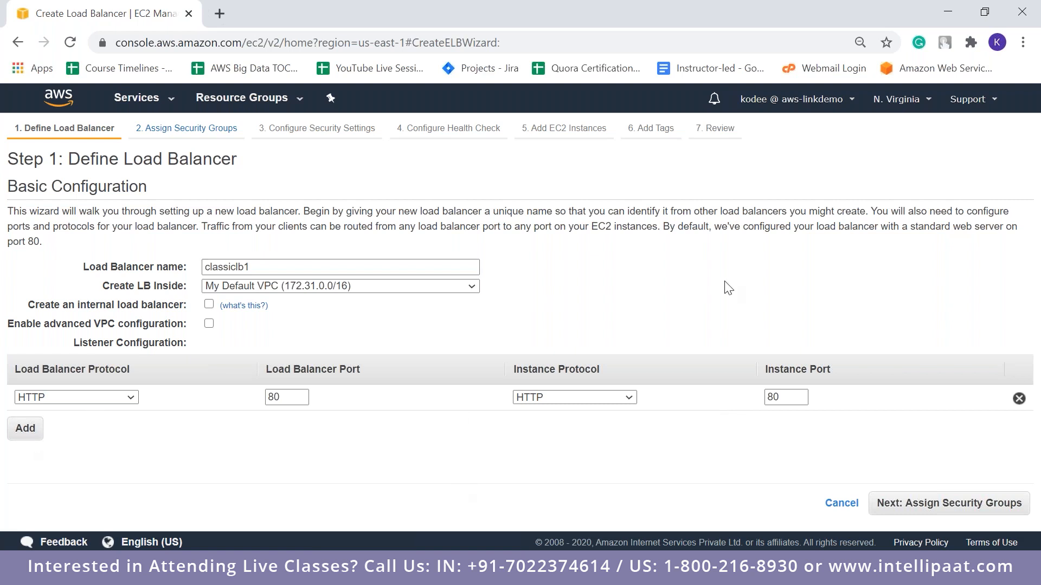
click(942, 515)
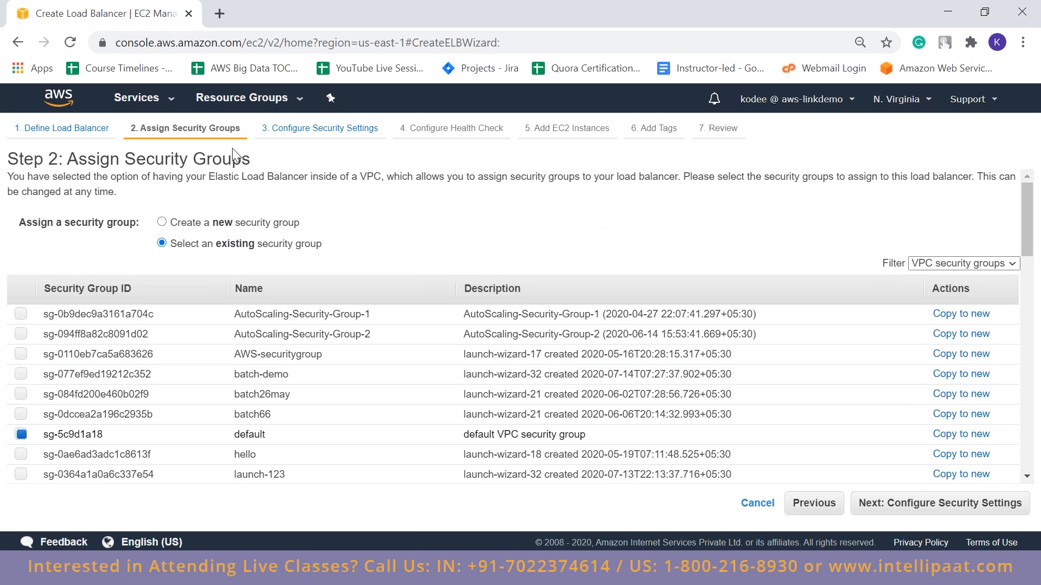
click(162, 222)
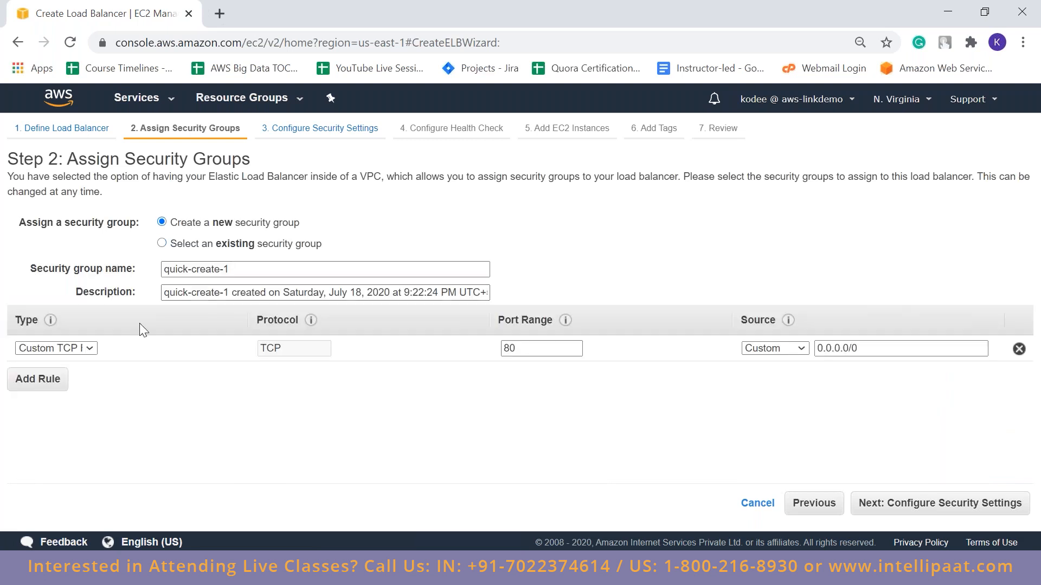
click(85, 349)
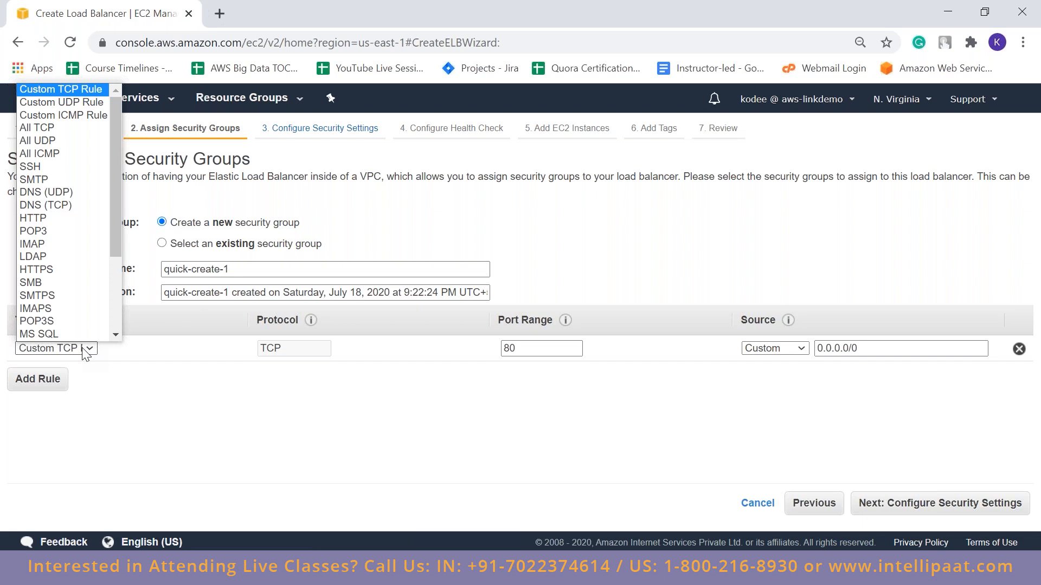
click(79, 90)
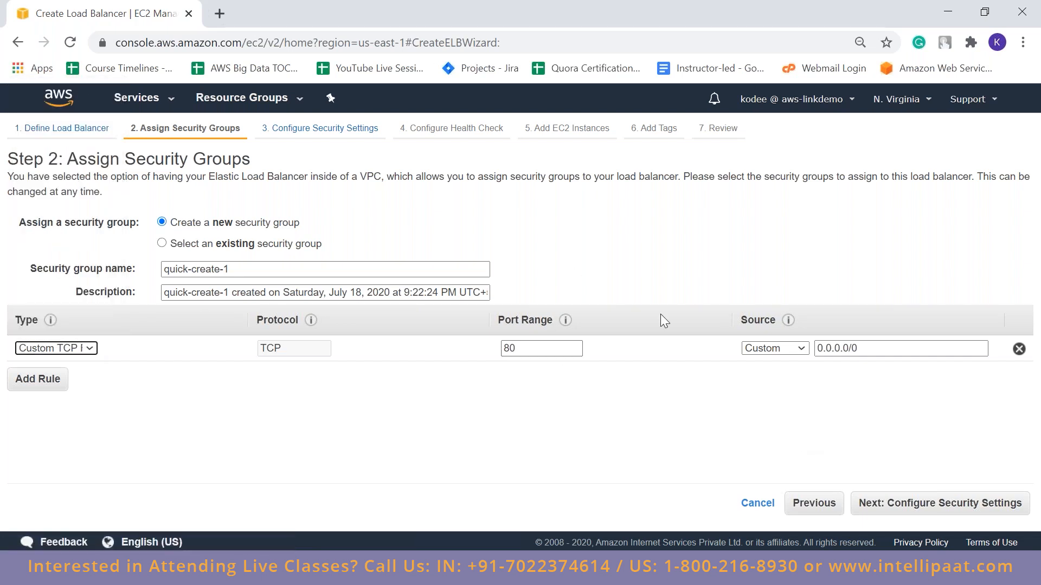
drag(874, 349, 795, 354)
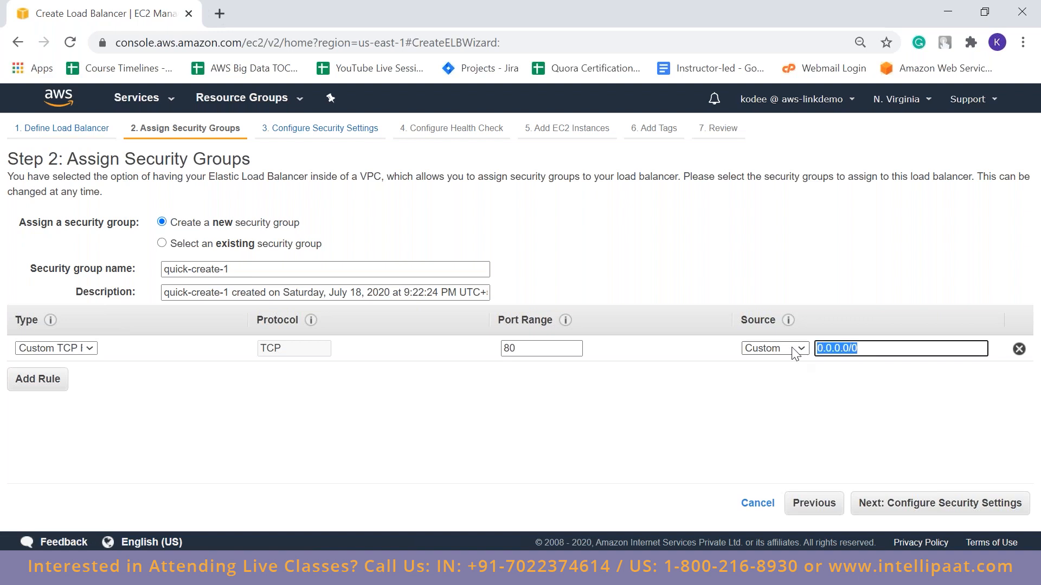
click(913, 404)
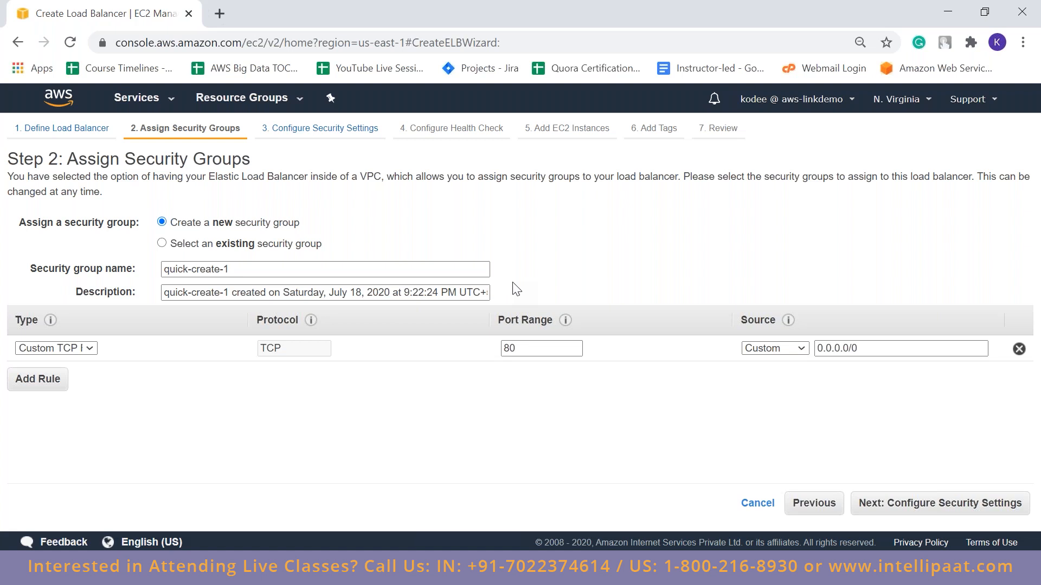
double_click(845, 352)
double_click(854, 348)
click(865, 347)
click(853, 384)
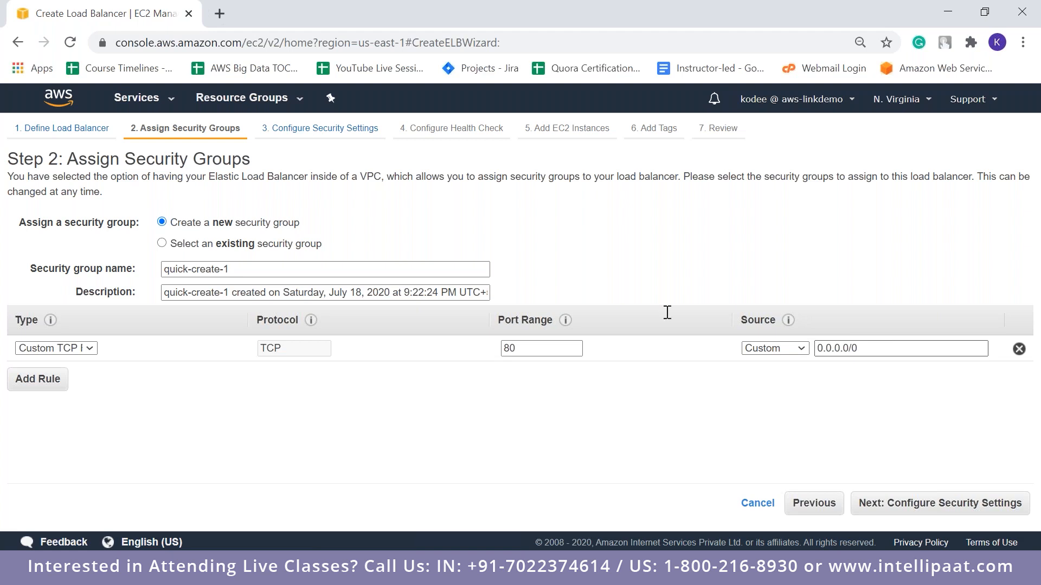
Assign the existing default VPC security group and accept the default security and health check settings, advancing to adding EC2 instances
click(247, 245)
click(19, 437)
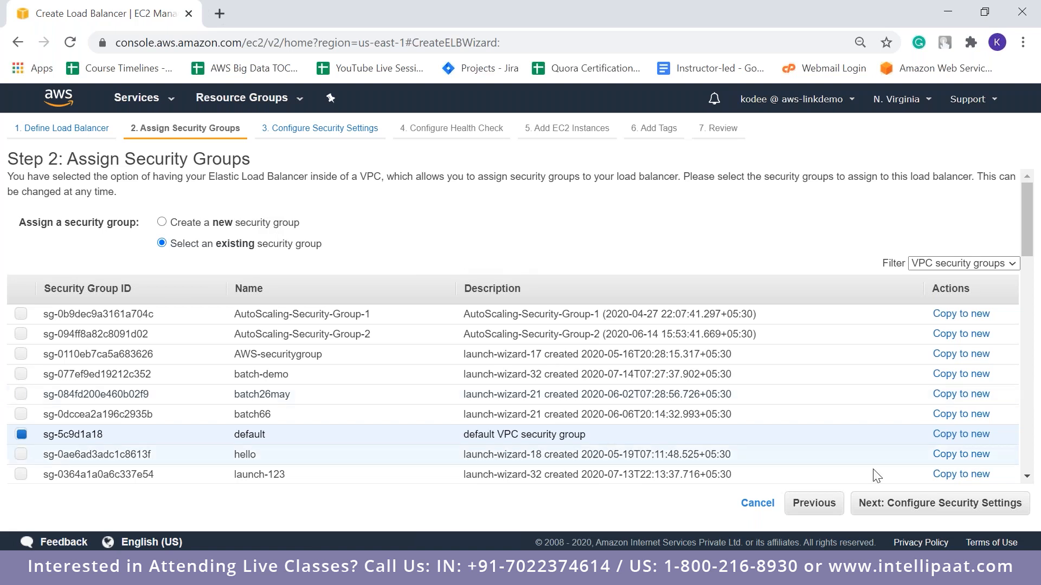
click(872, 504)
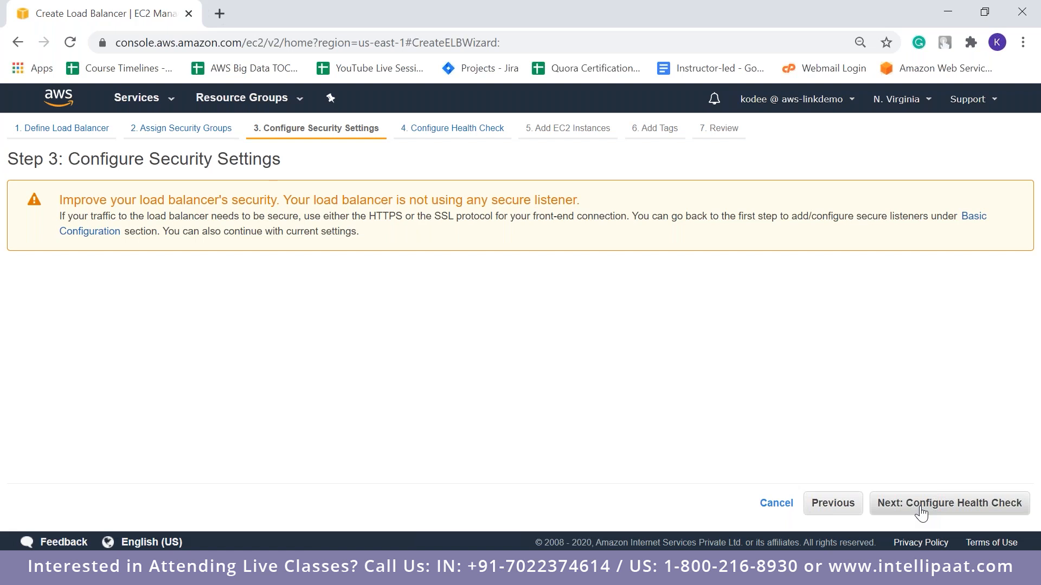
click(921, 503)
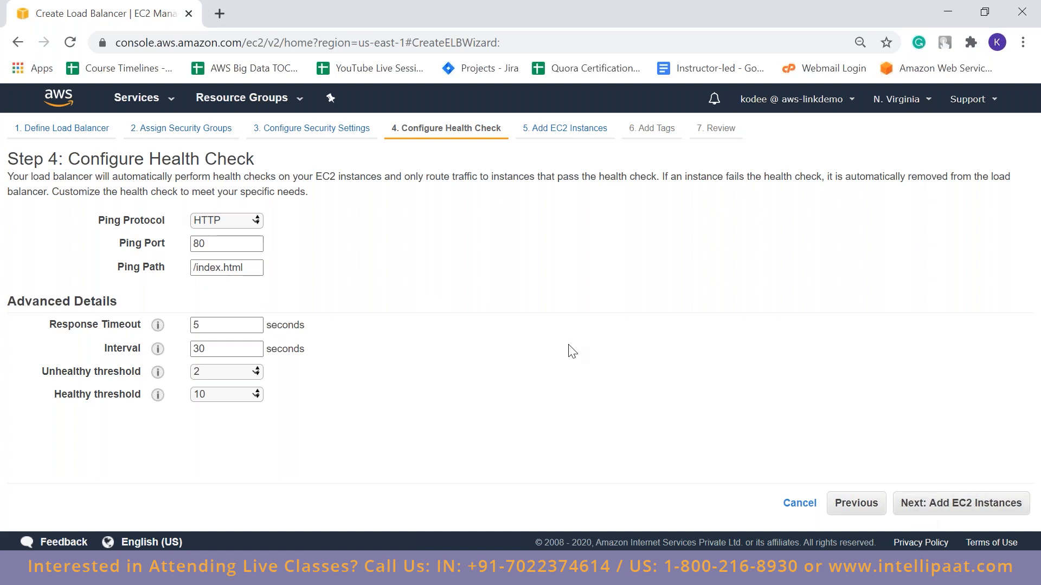
click(901, 510)
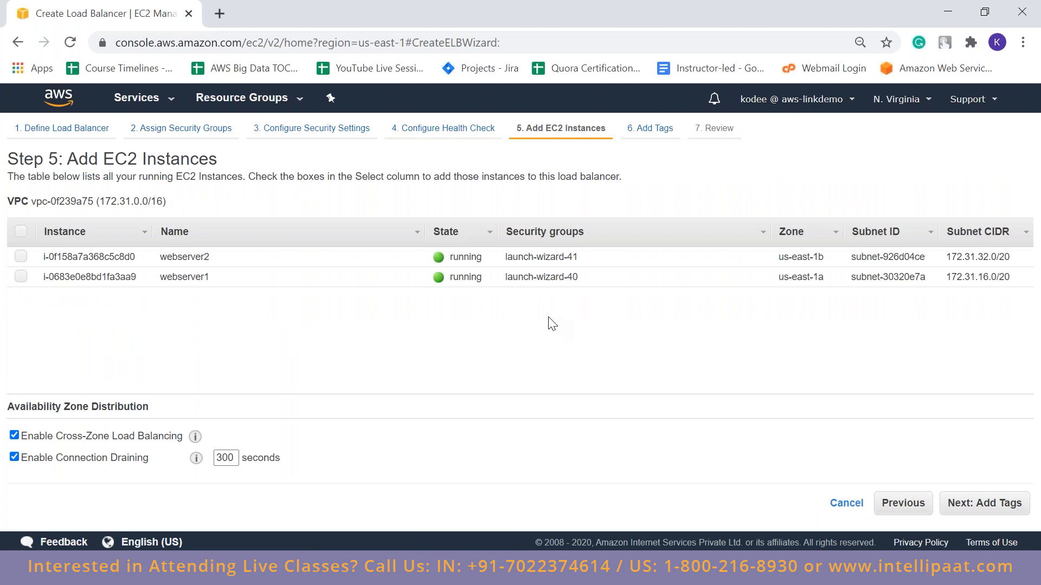
Select webserver2 and webserver1 for the load balancer, review the availability zone distribution, and disable cross-zone load balancing
click(24, 259)
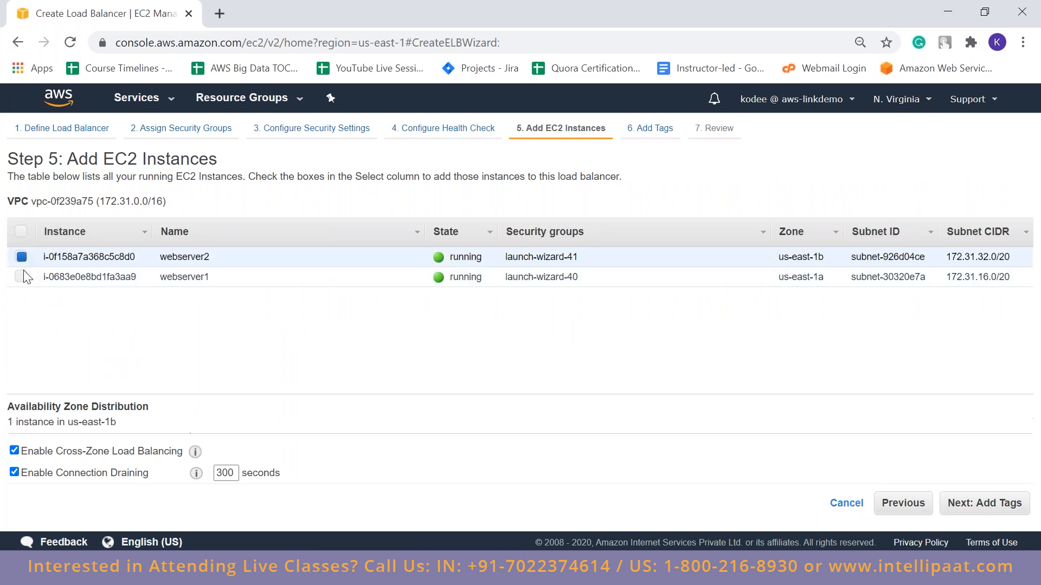
click(23, 279)
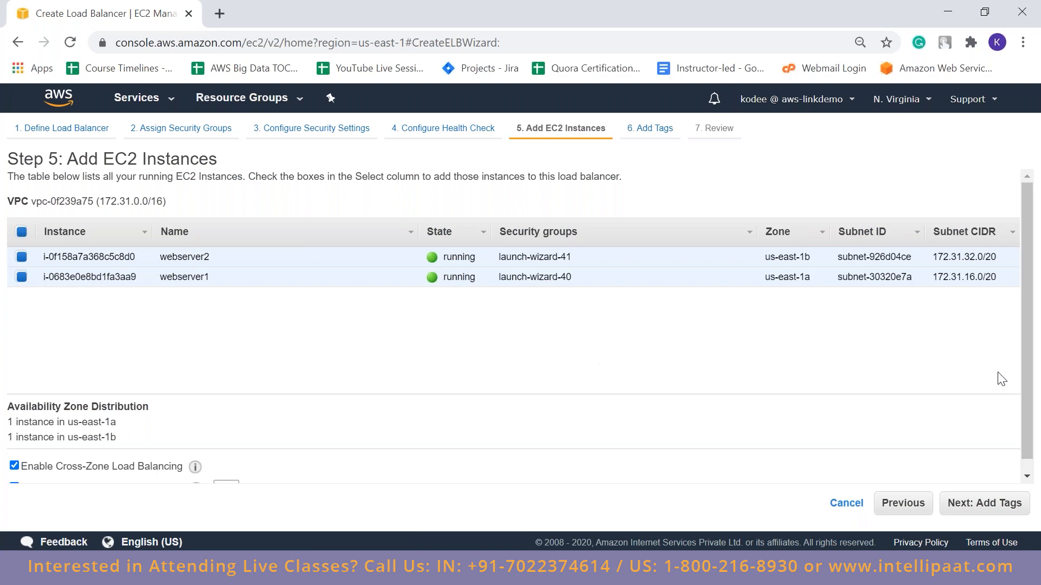
drag(1027, 370, 1029, 416)
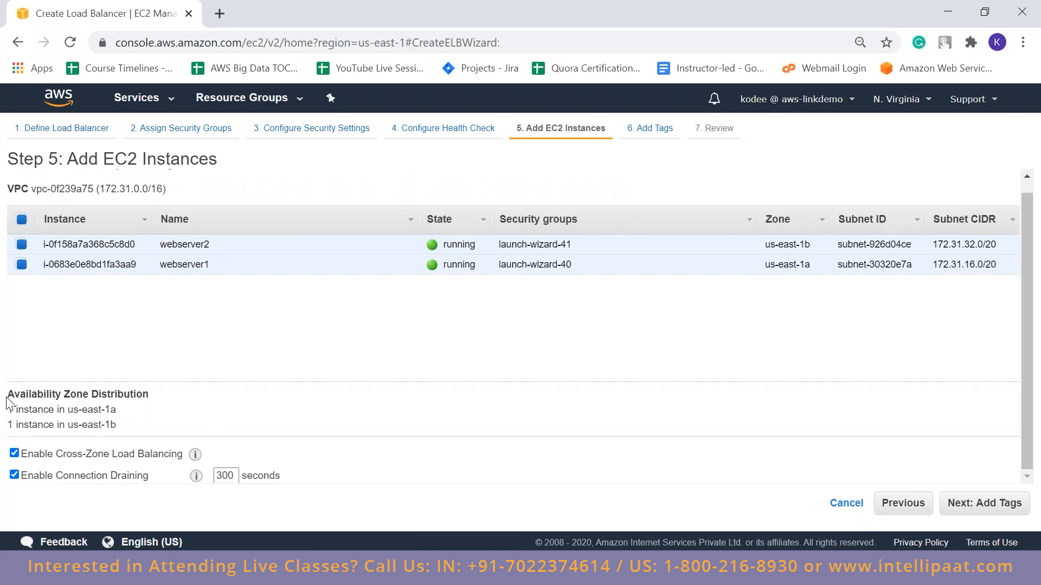
drag(7, 391, 67, 424)
click(120, 424)
click(179, 411)
click(155, 416)
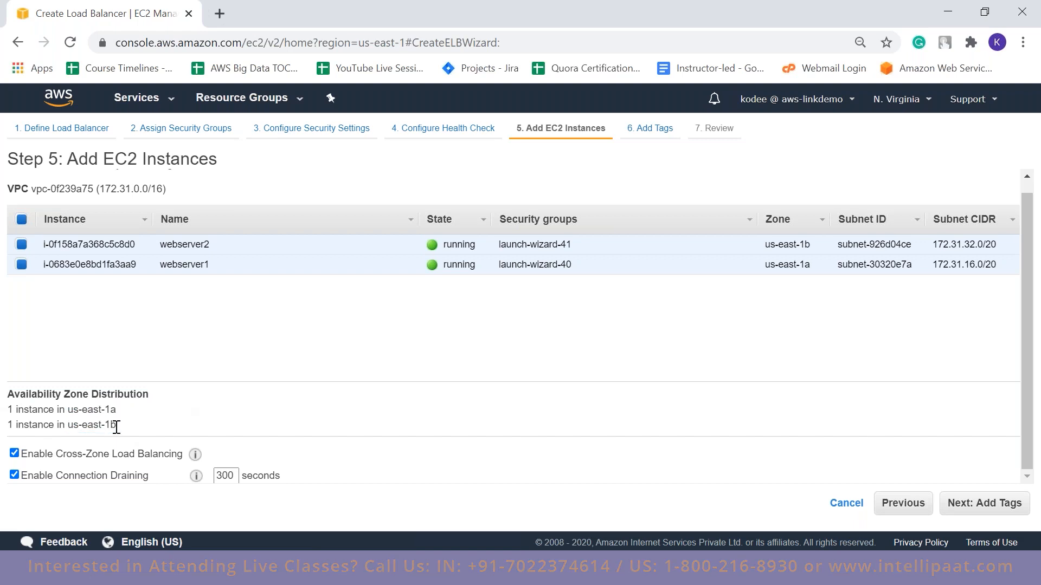
click(15, 454)
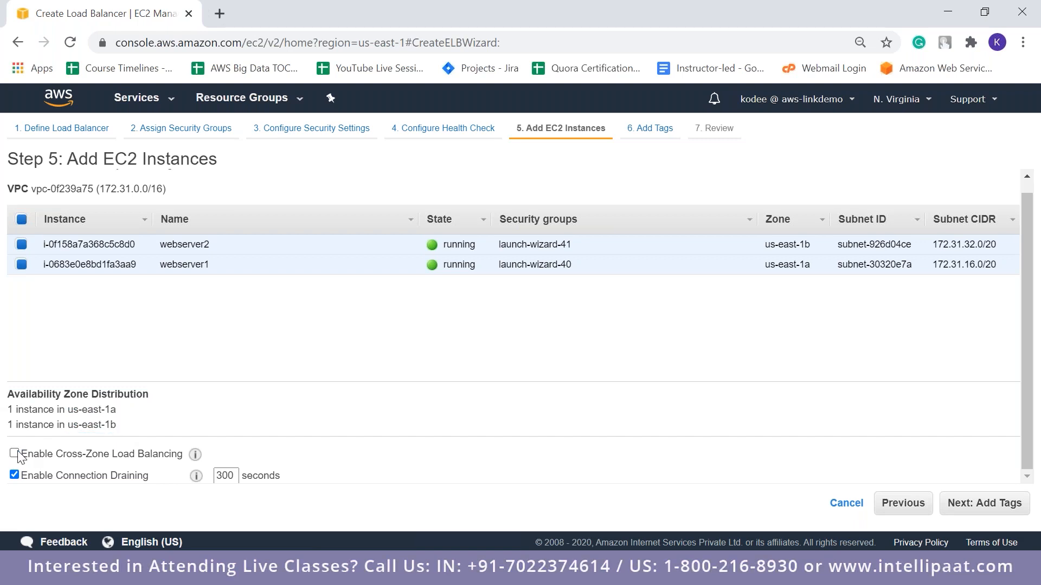
Re-enable cross-zone load balancing, keep connection draining at 300 seconds, and proceed to adding tags
mouse_move(196, 455)
click(14, 453)
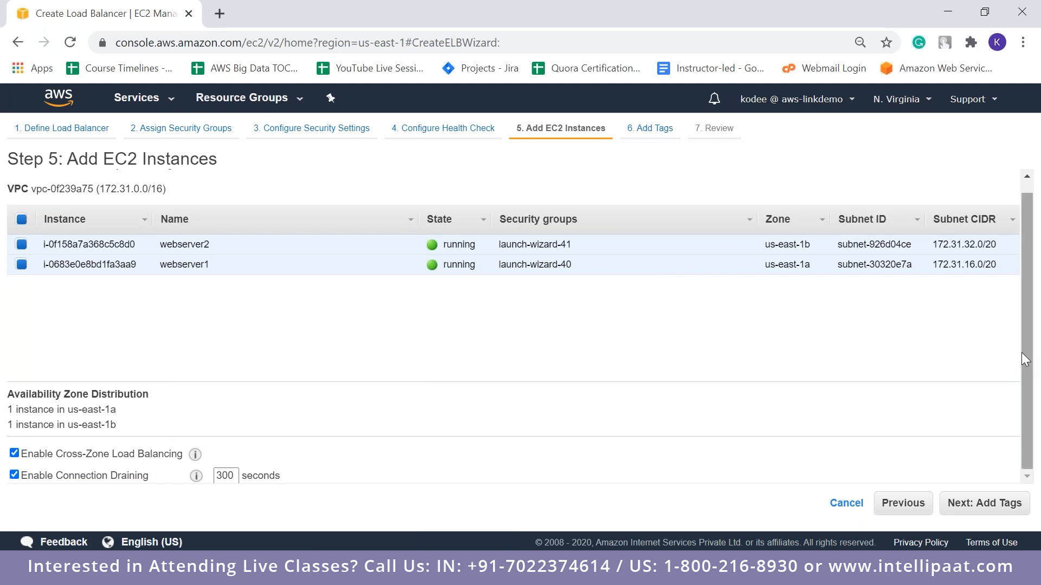
scroll(1021, 354, up, 1)
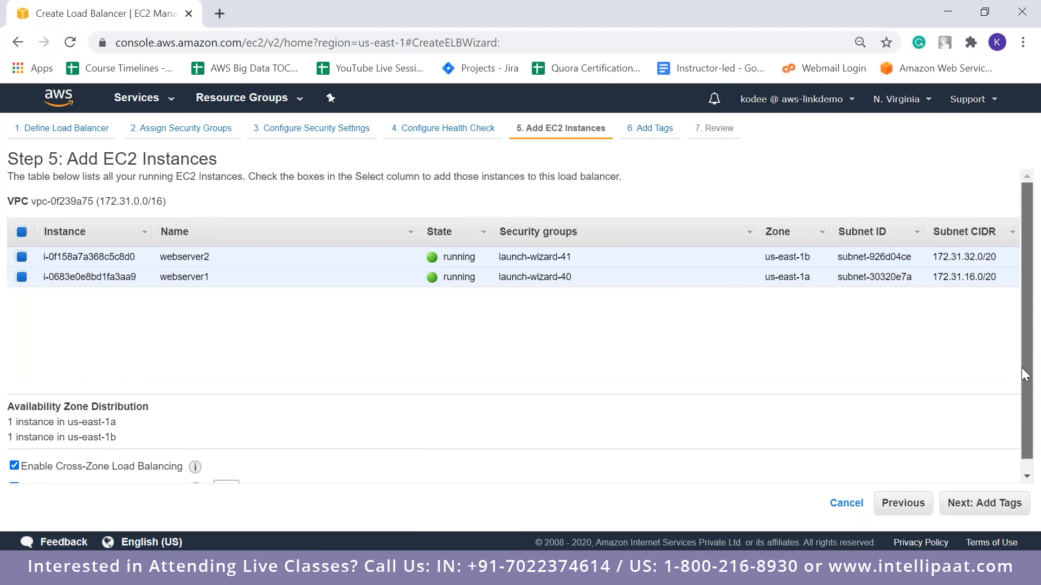
scroll(1024, 374, down, 1)
scroll(1028, 456, up, 1)
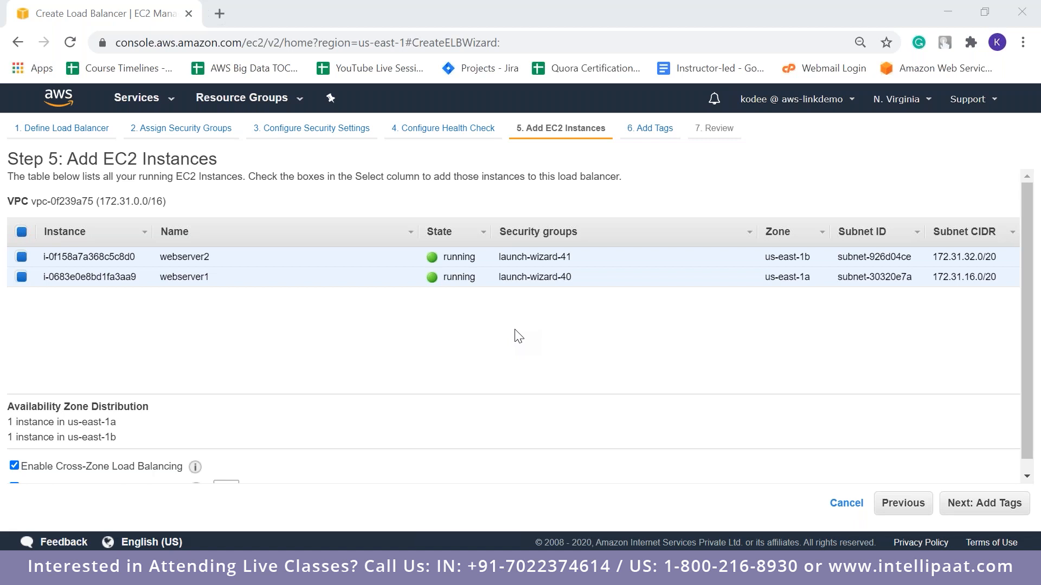
click(975, 504)
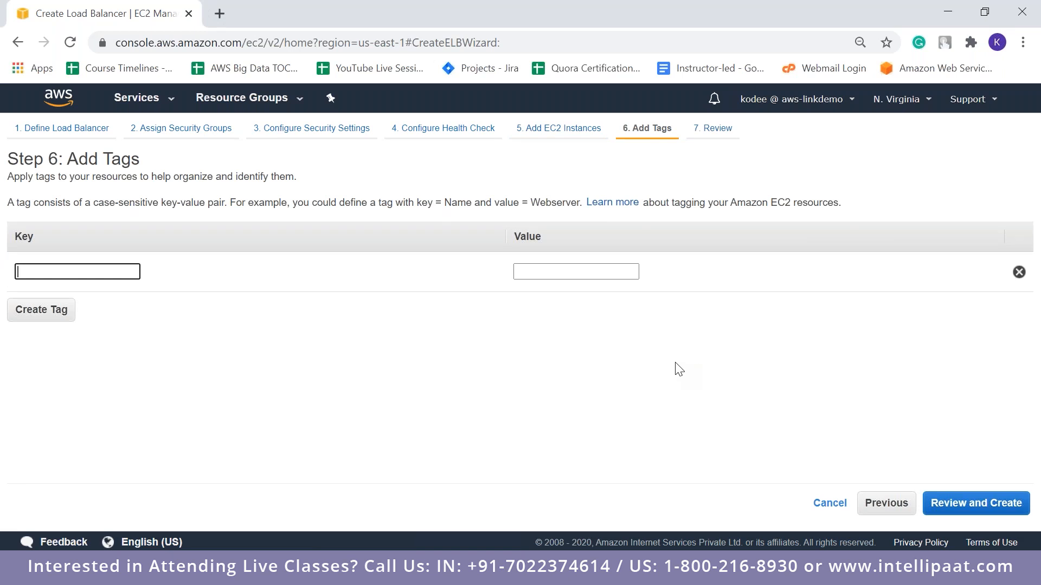
Skip tagging, review the load balancer's configuration, create classiclb1, and close the creation status page
click(986, 511)
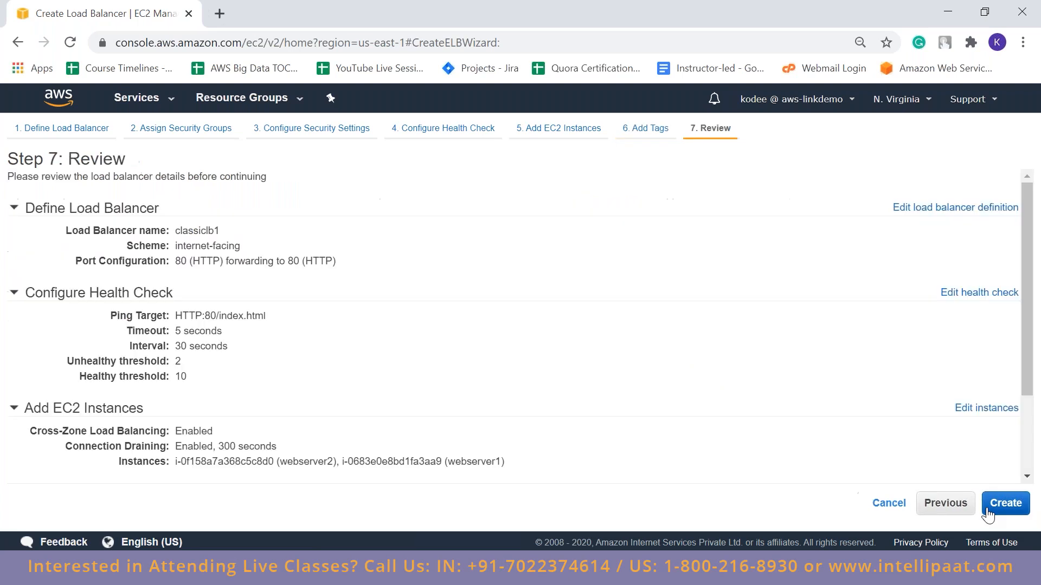
drag(1026, 378, 1039, 498)
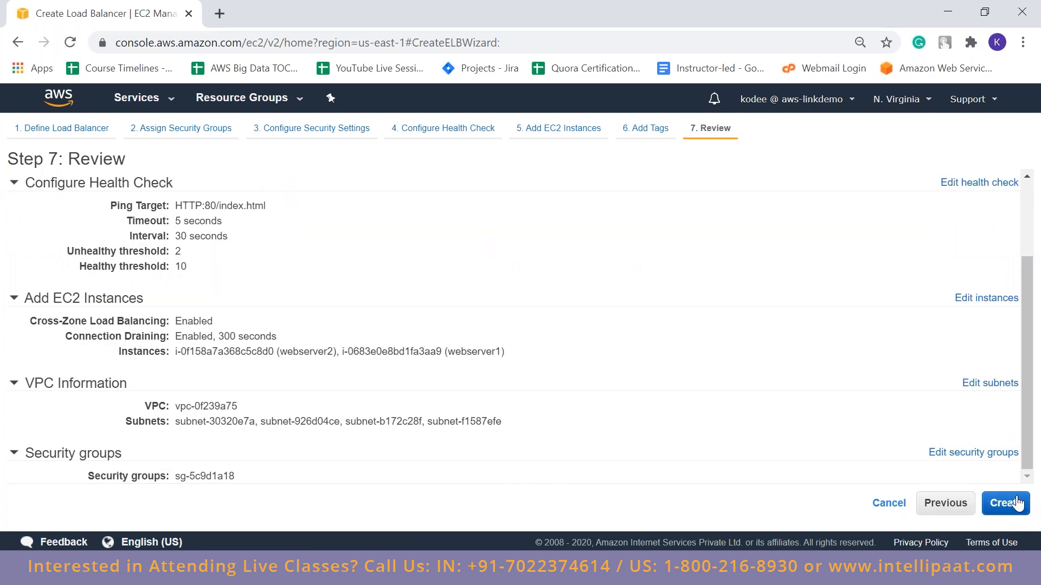
click(1017, 504)
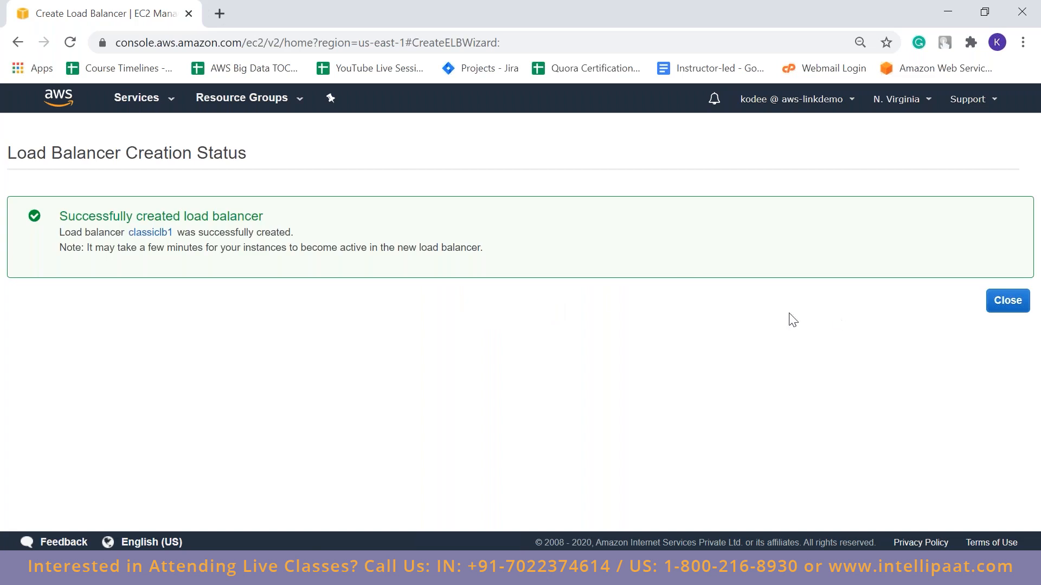
click(995, 306)
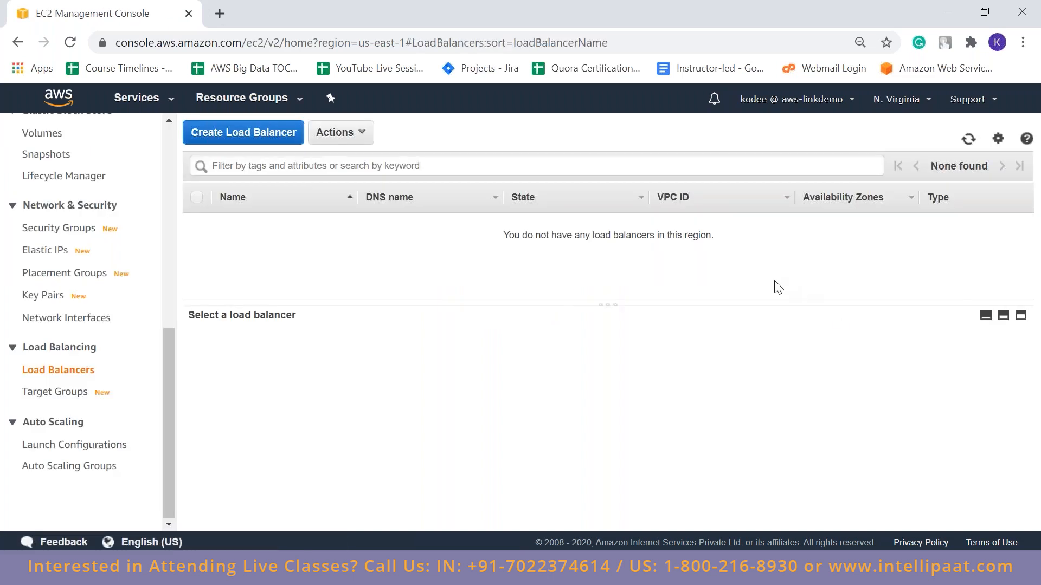
Review classiclb1's basic configuration, try its DNS name in a new browser tab, and close that tab
click(777, 229)
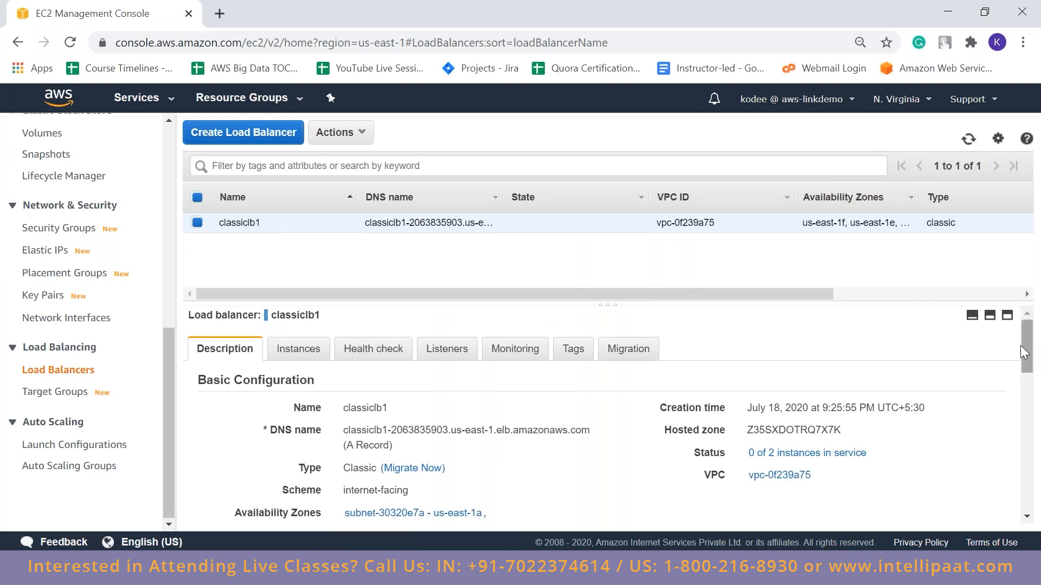
scroll(1023, 353, down, 2)
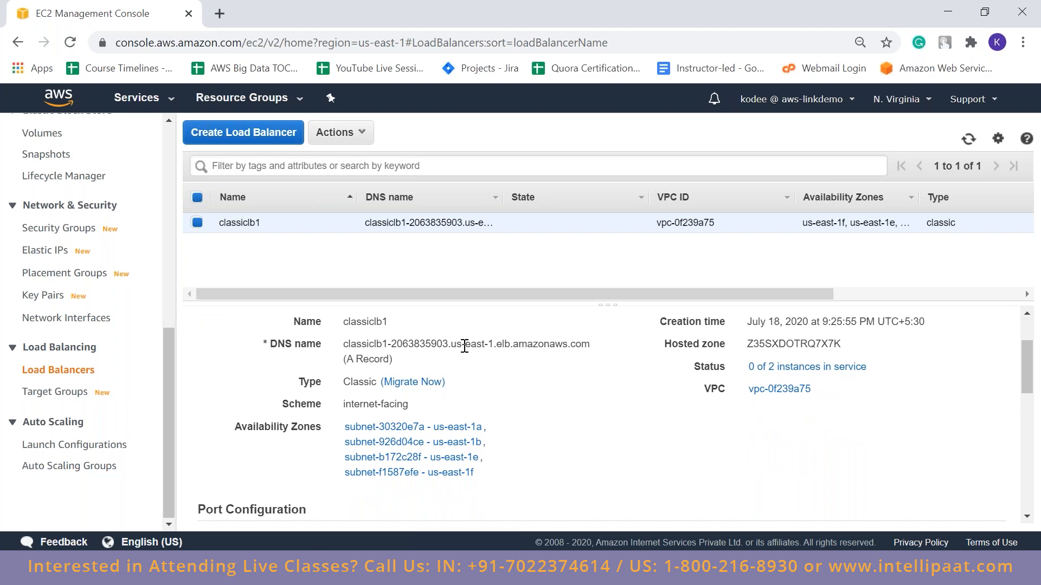
drag(1026, 392, 1034, 279)
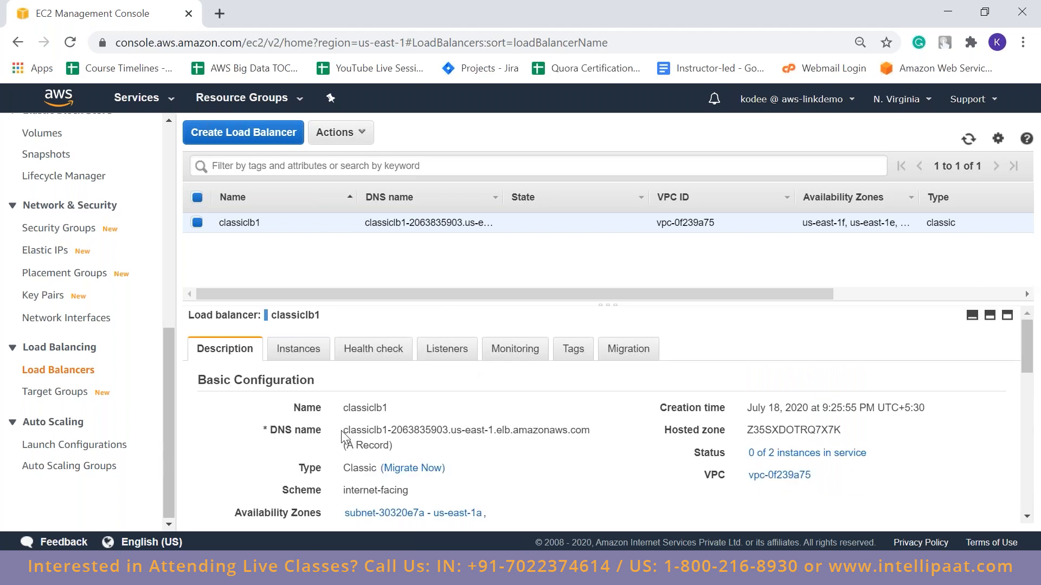
drag(344, 431, 593, 437)
key(ctrl+c)
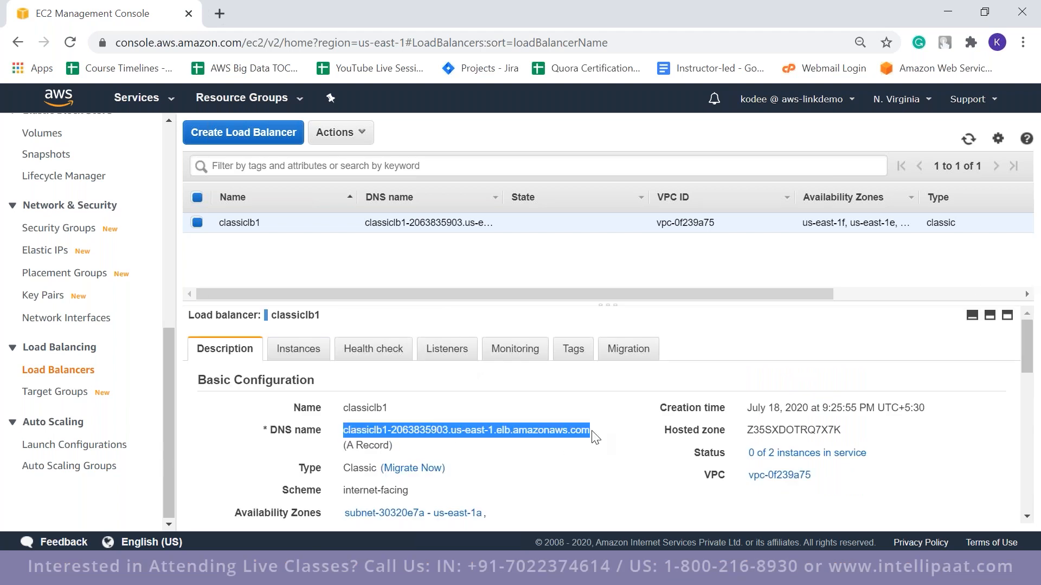
click(220, 12)
key(ctrl+v)
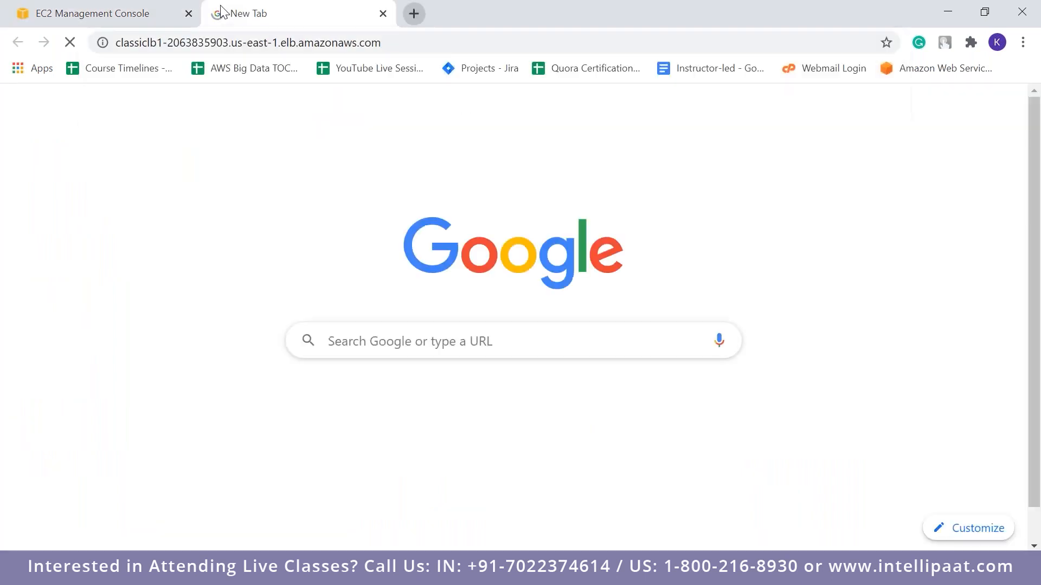
click(383, 13)
click(598, 462)
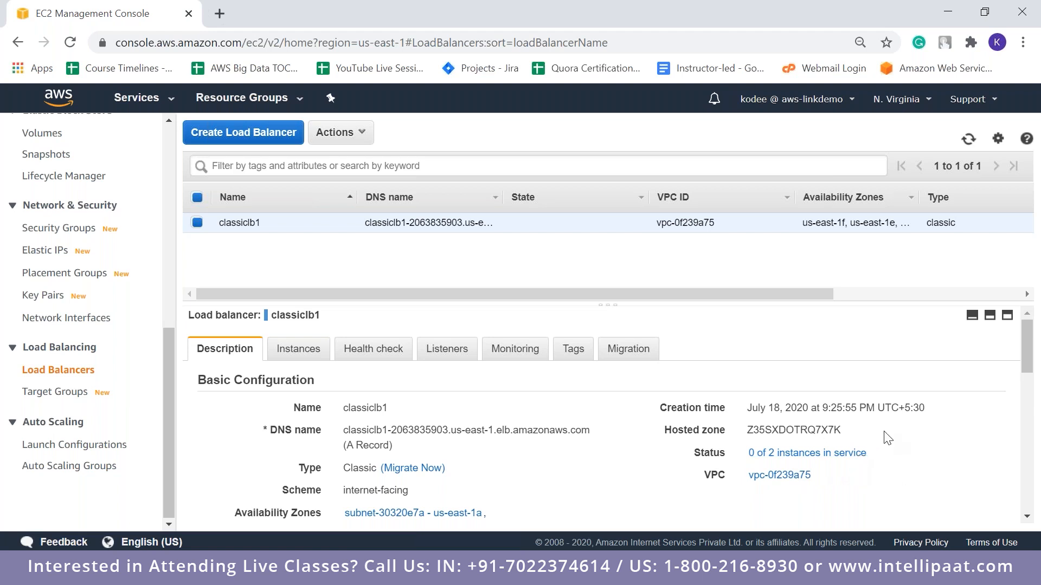
Copy classiclb1's full DNS name again and load classiclb1-2063835903.us-east-1.elb.amazonaws.com in a new browser tab
drag(343, 430, 523, 437)
click(559, 434)
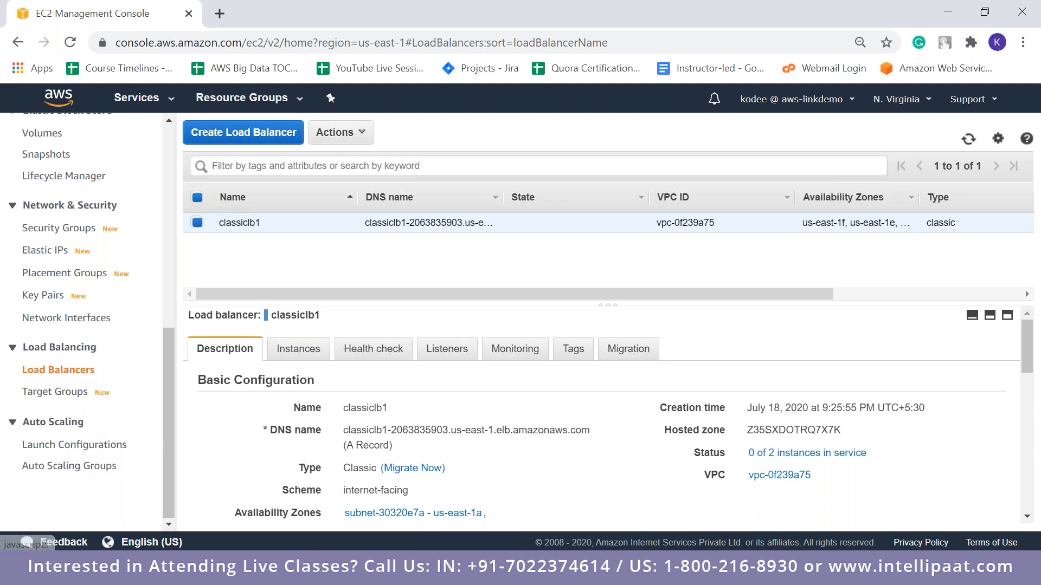
drag(590, 429, 343, 428)
key(ctrl+c)
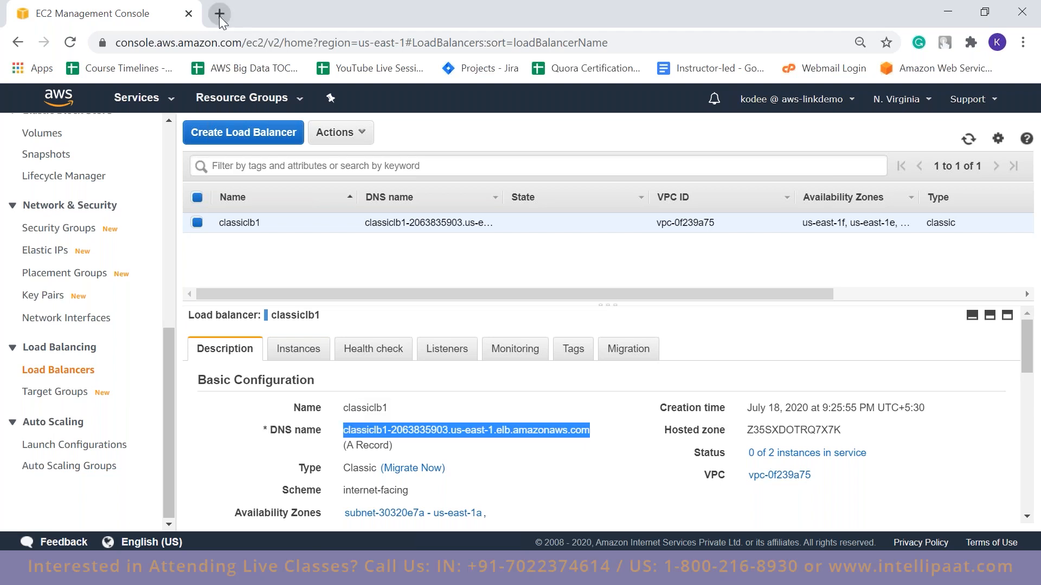
click(219, 15)
key(ctrl+v)
key(Return)
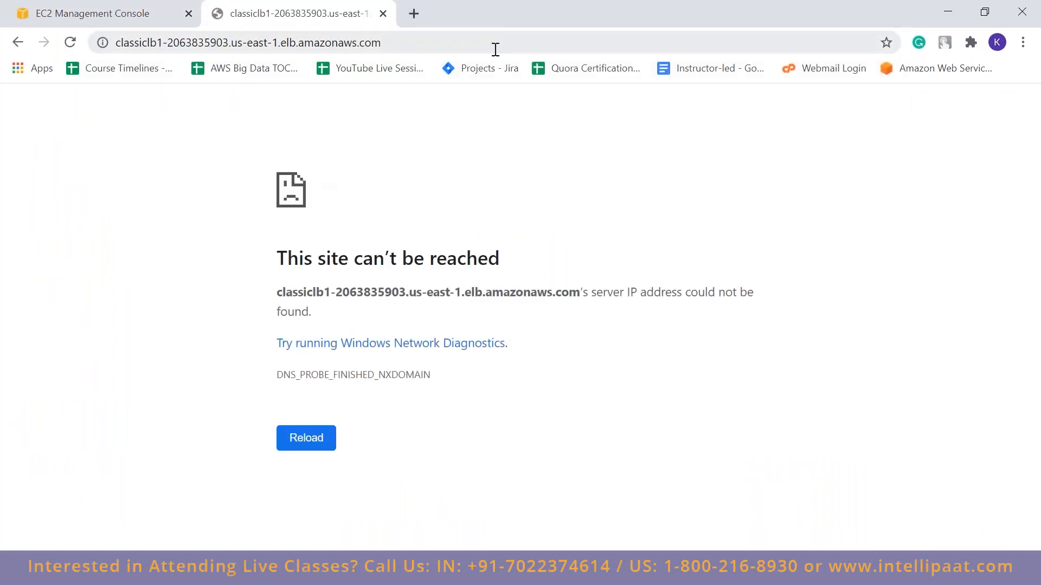
Reload the load balancer's address twice to retest access to the web servers
click(495, 49)
key(Return)
click(484, 34)
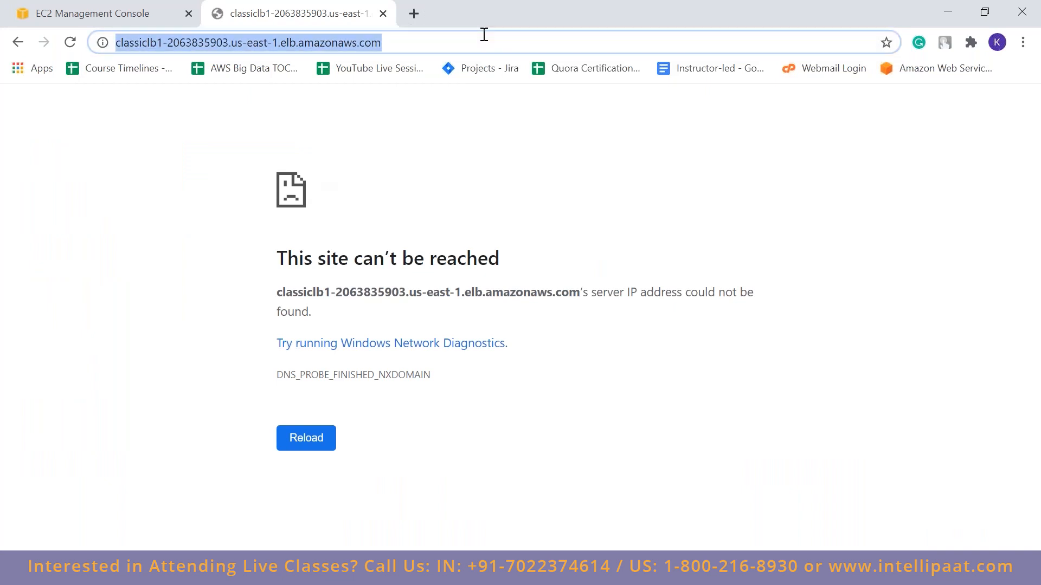
key(Return)
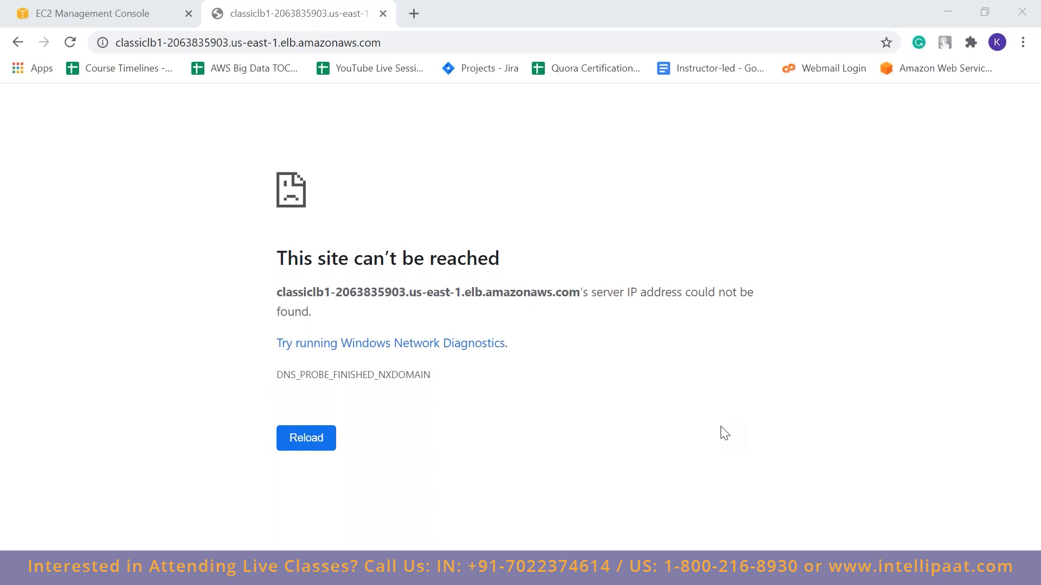
Reload the load balancer's address repeatedly to check that responses alternate between the two web servers
key(F5)
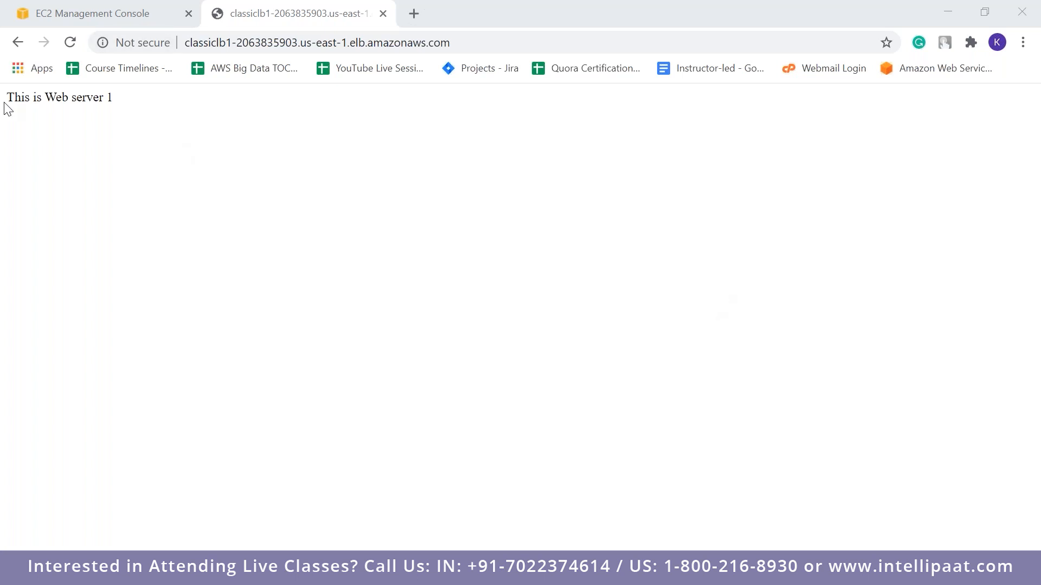
click(64, 42)
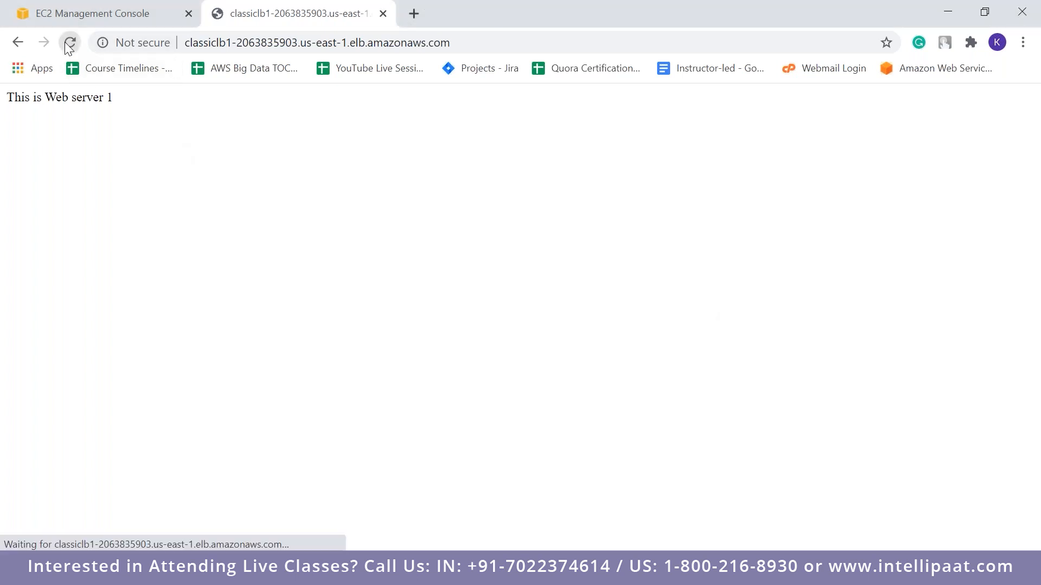
click(65, 42)
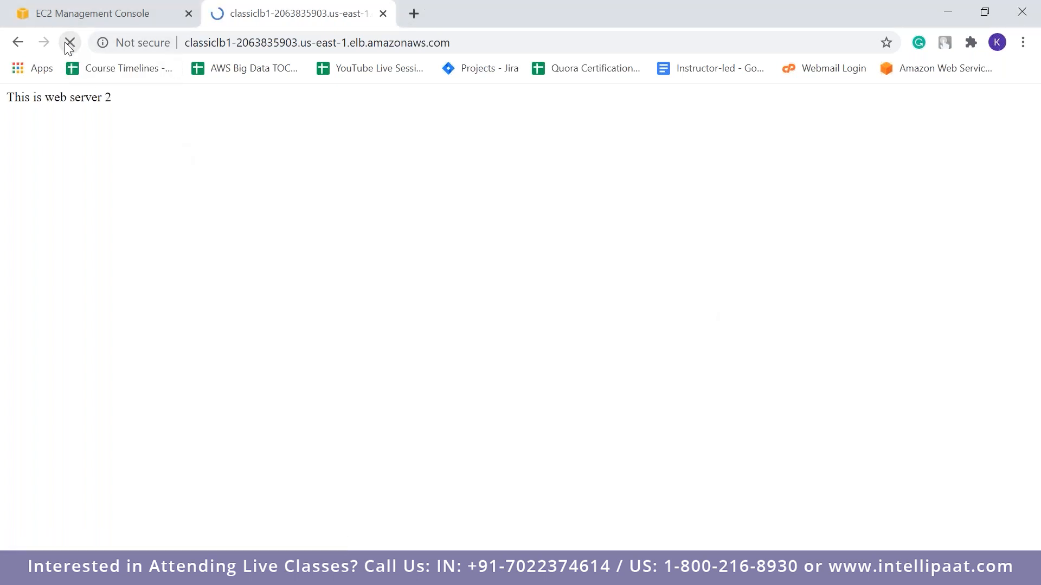
triple_click(93, 97)
click(70, 43)
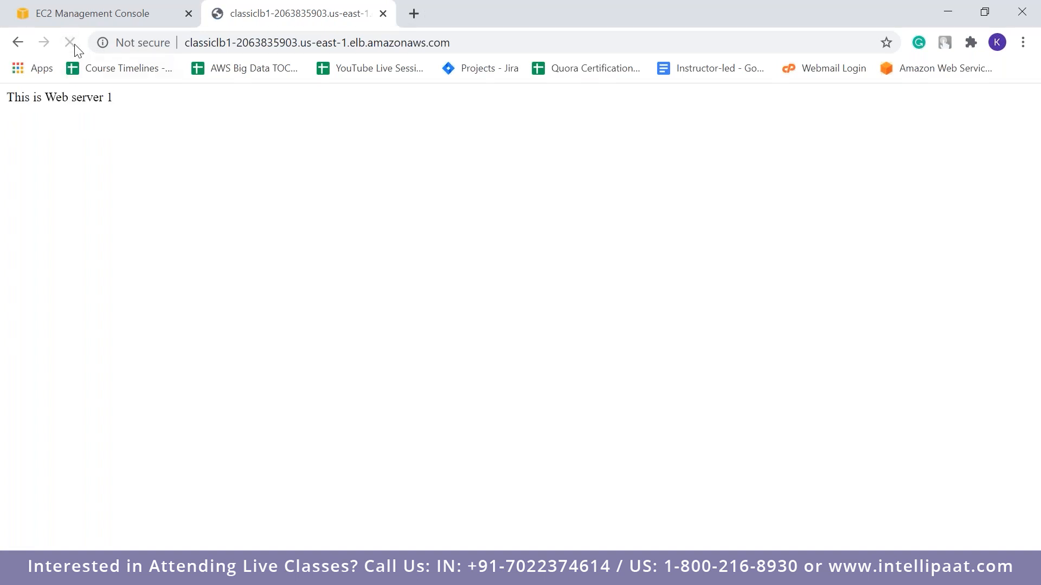
click(74, 45)
Try requesting the /server2/ path on classiclb1's DNS address
click(503, 48)
click(503, 48)
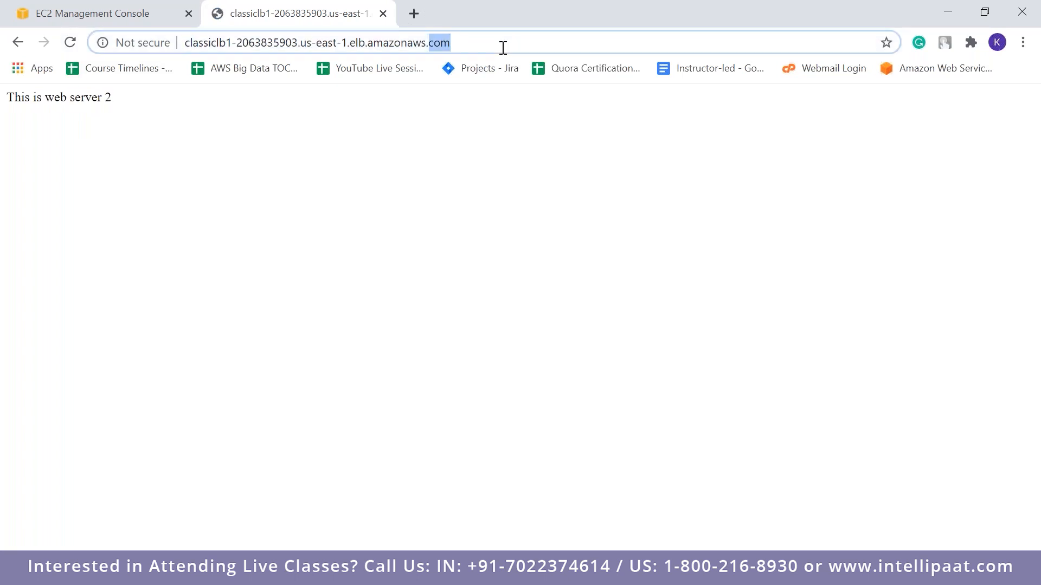
text(/ser)
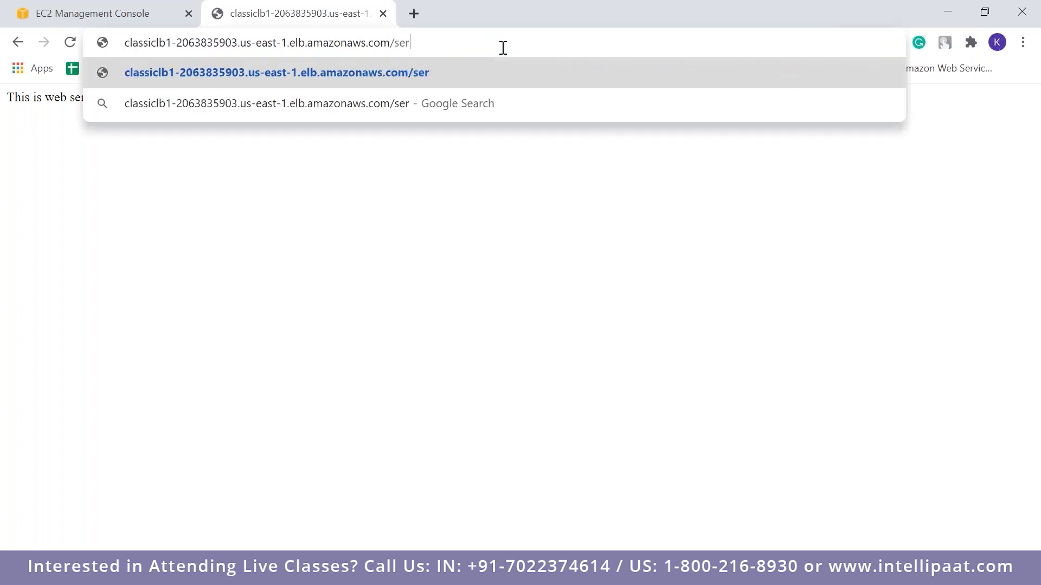
text(ver2/)
key(Return)
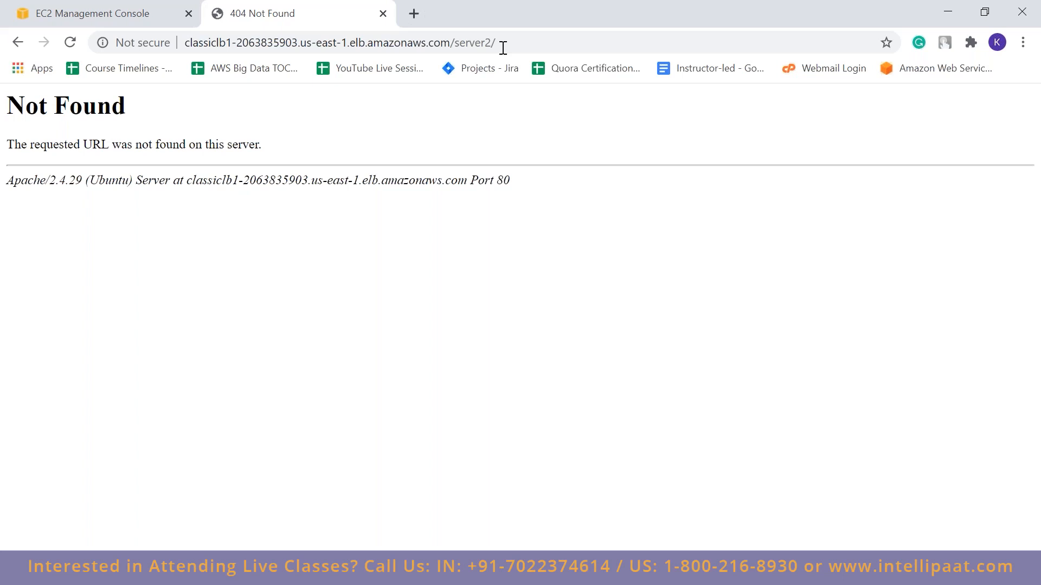
Remove server2/ from the address, load the root page, and reload it several times to check traffic distribution
drag(503, 48, 454, 43)
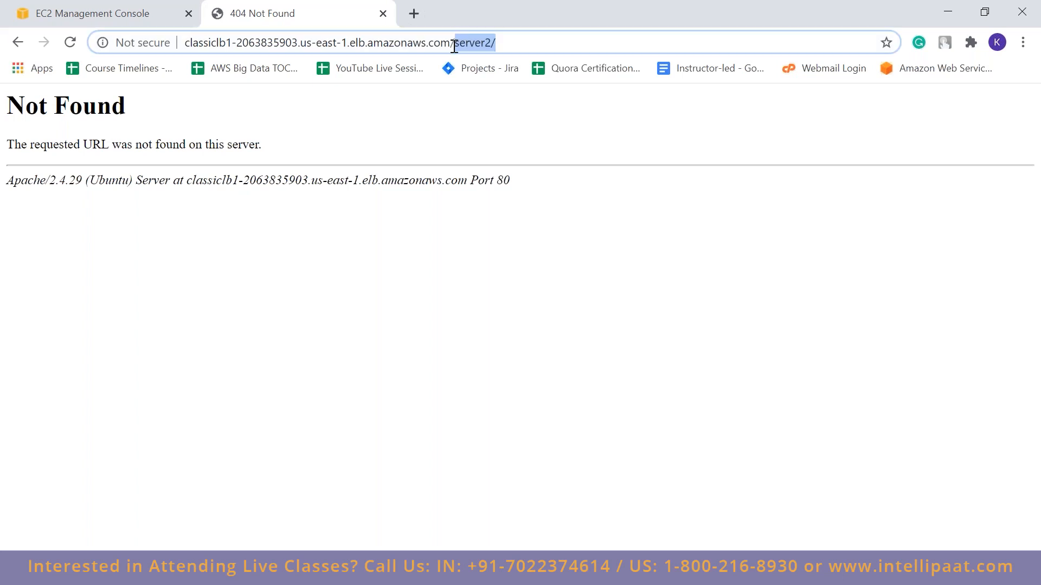
key(BackSpace)
key(Return)
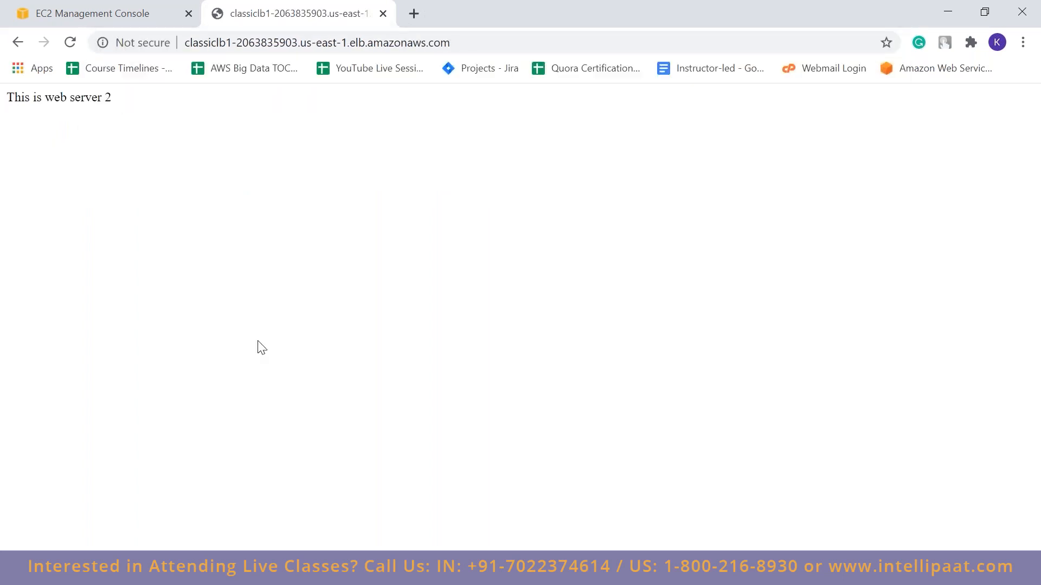
click(70, 46)
click(69, 44)
click(70, 46)
click(70, 46)
Return to the EC2 console and refresh the load balancer list to check classiclb1's instance status
click(103, 13)
click(719, 398)
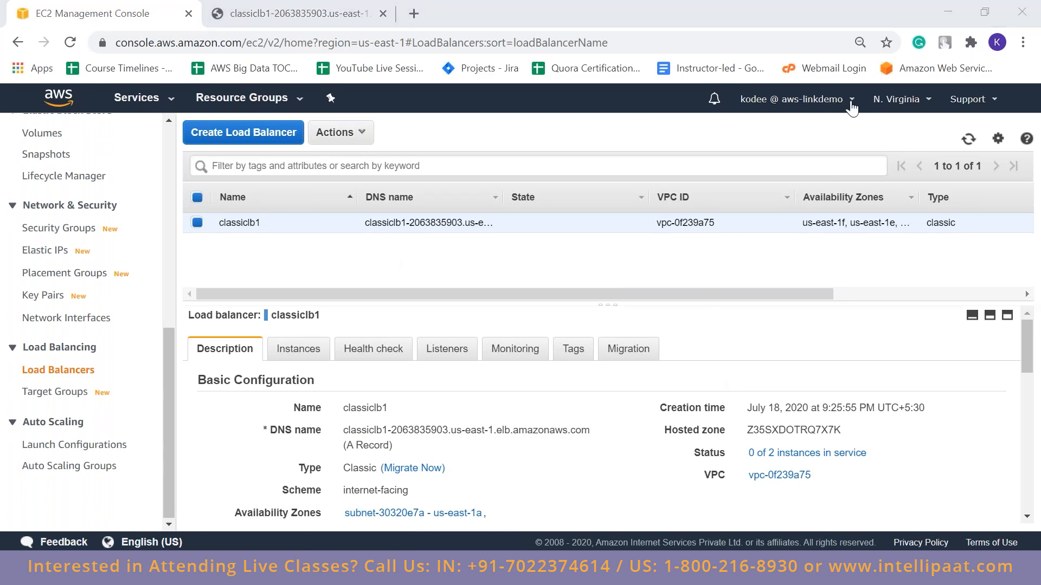
click(969, 139)
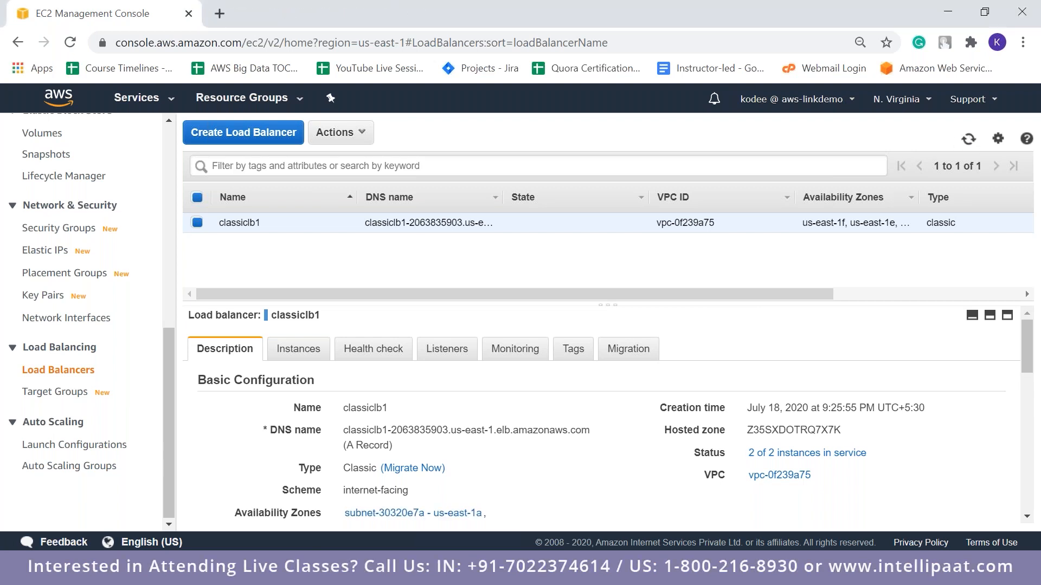
Start creating an Application Load Balancer and name it alblive1
click(243, 132)
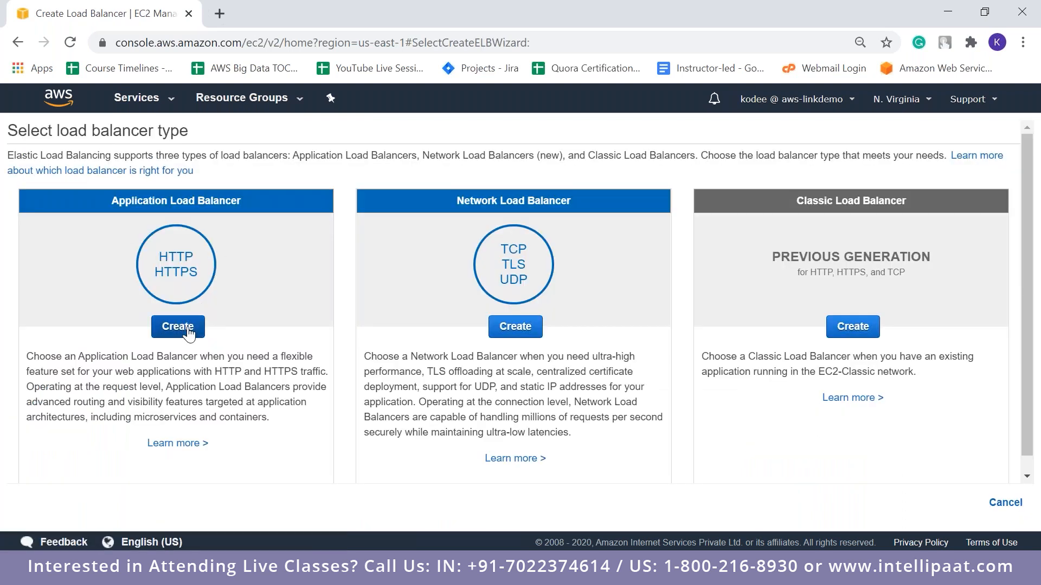
click(187, 329)
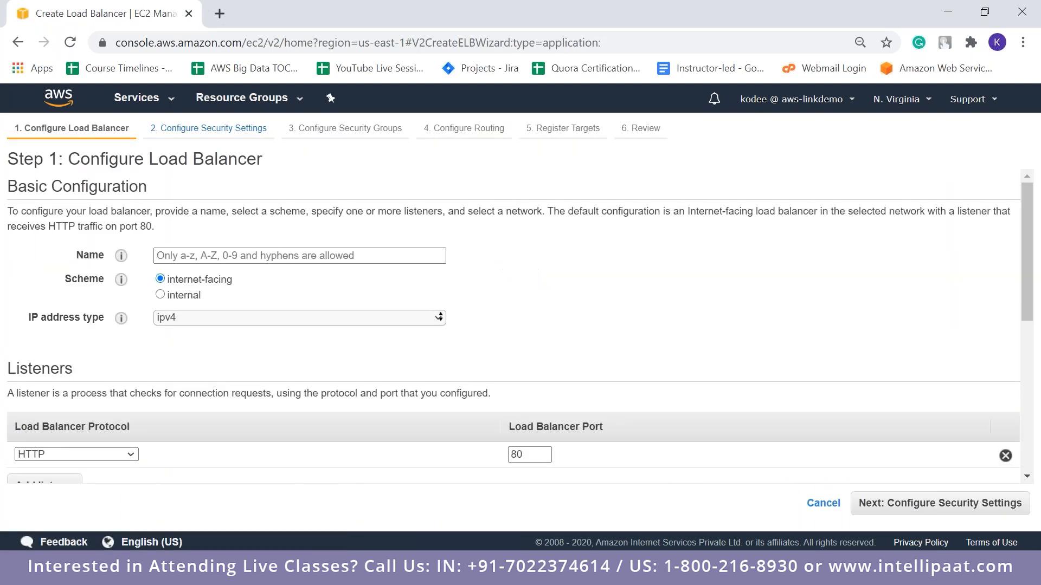
click(246, 255)
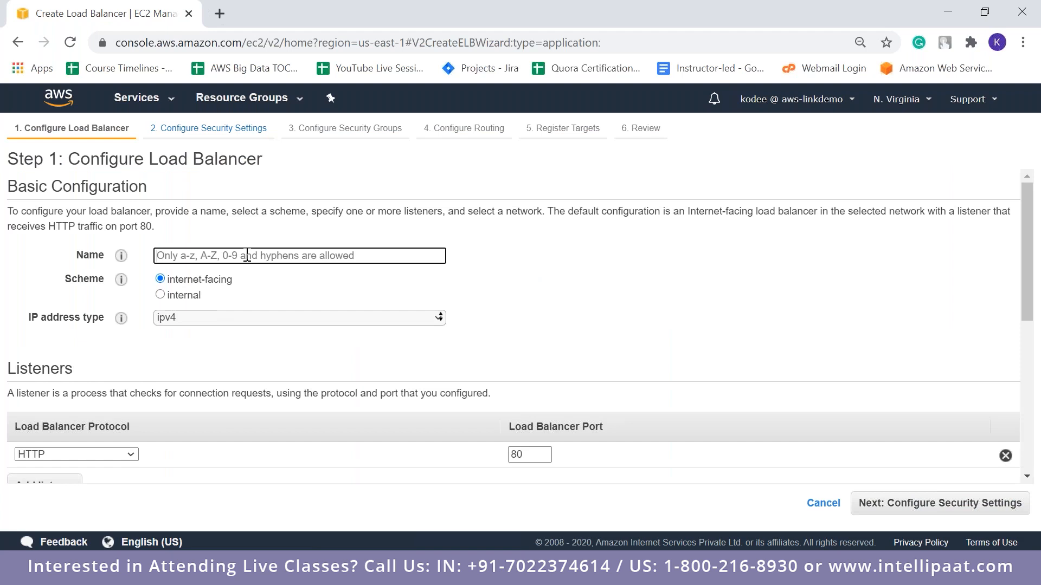
text(albliv)
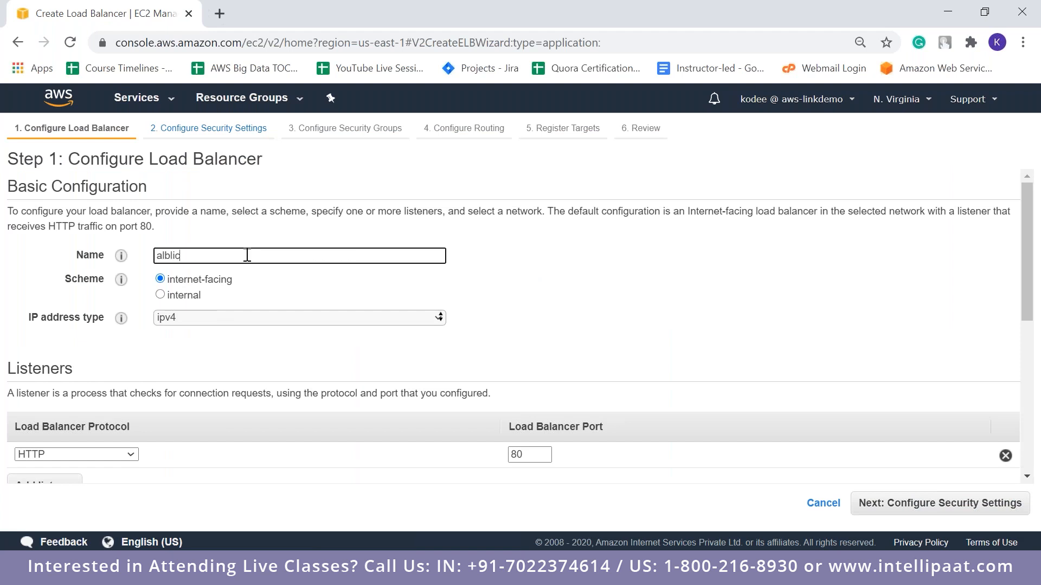
text(e1)
Review the listener and zone requirements, and enable the us-east-1a and us-east-1b availability zones for alblive1
drag(1032, 306, 1039, 384)
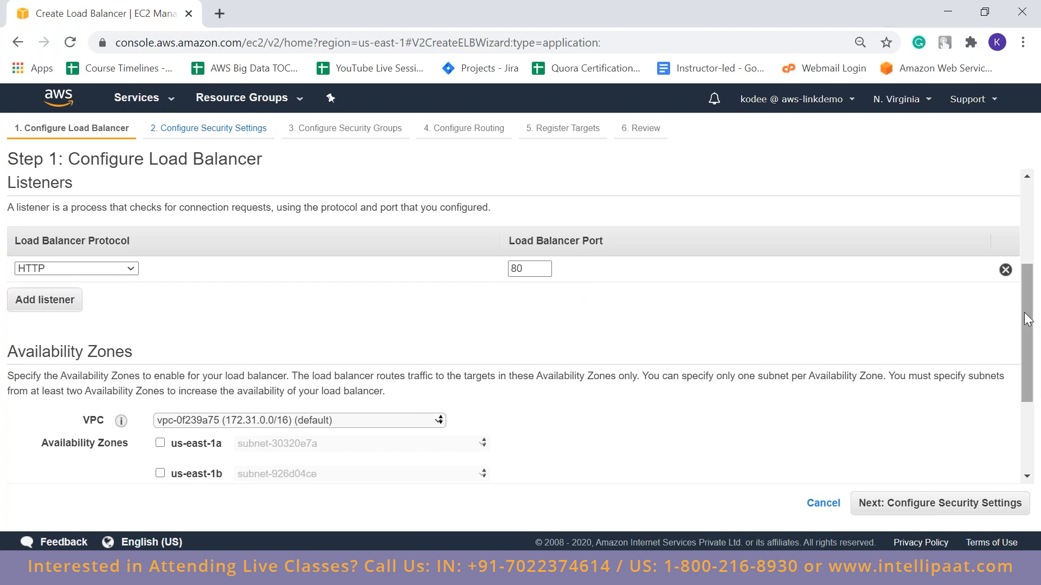
drag(1026, 345, 1029, 382)
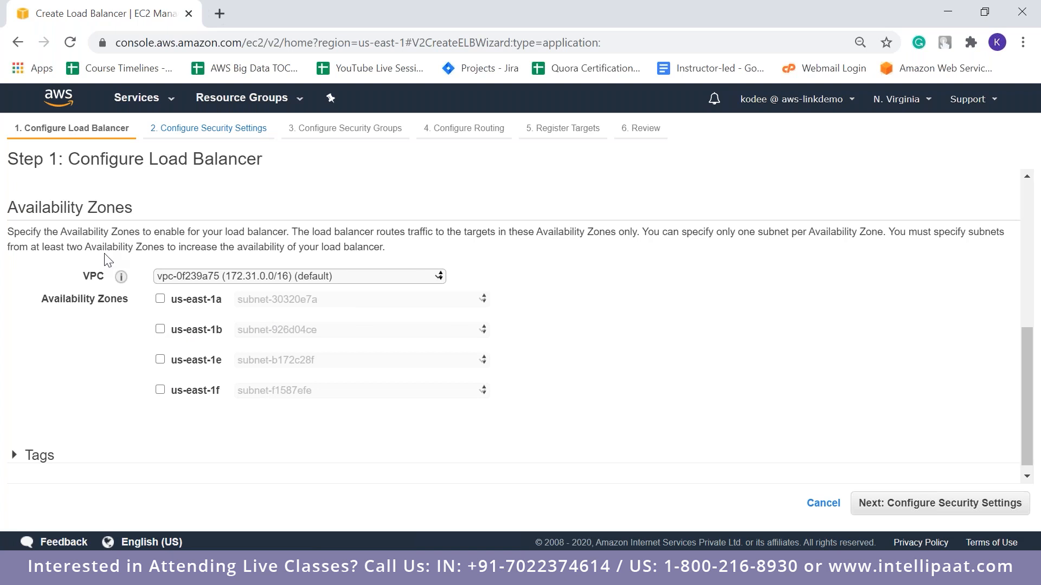
drag(31, 247, 174, 248)
click(665, 296)
click(161, 299)
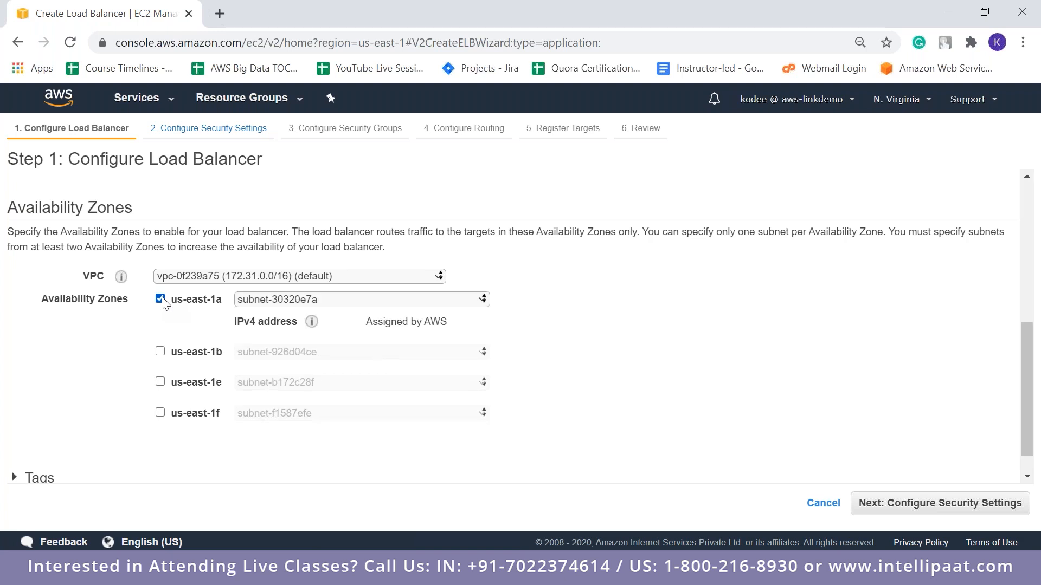
click(160, 352)
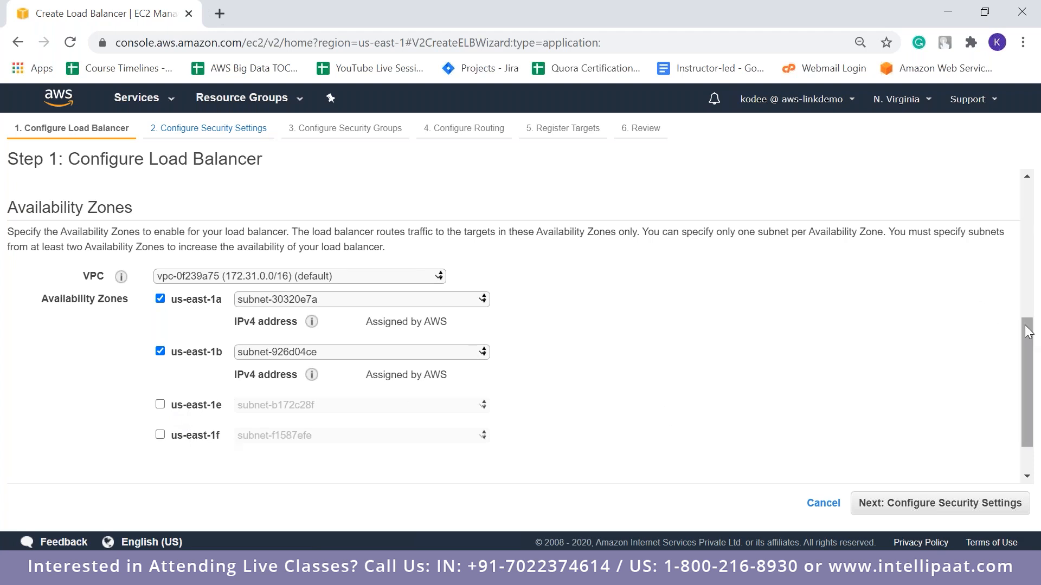
Try us-east-1e in place of us-east-1a, and restore the selection of us-east-1a and us-east-1b
drag(1025, 328, 1031, 362)
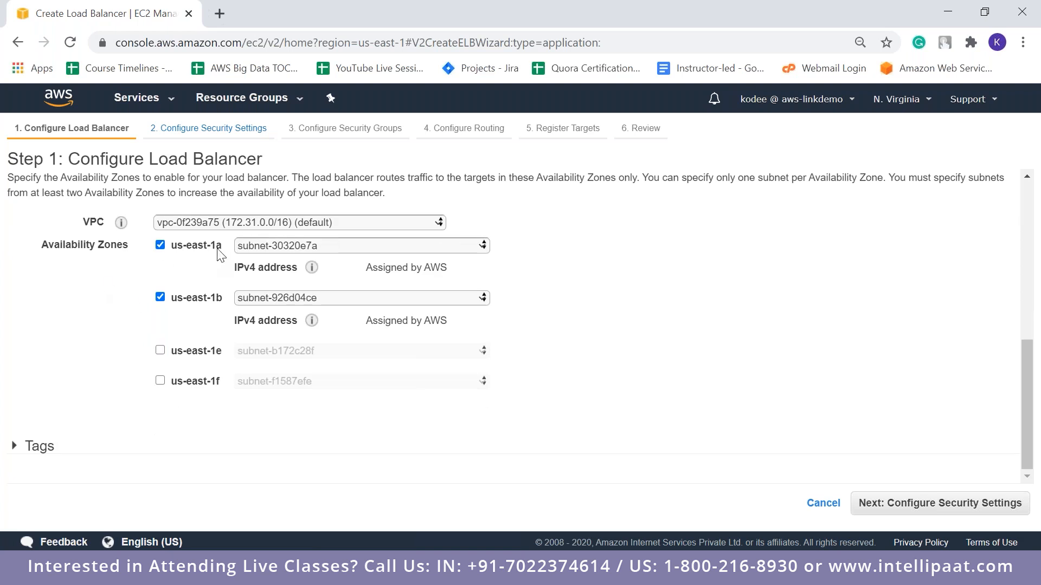
click(159, 245)
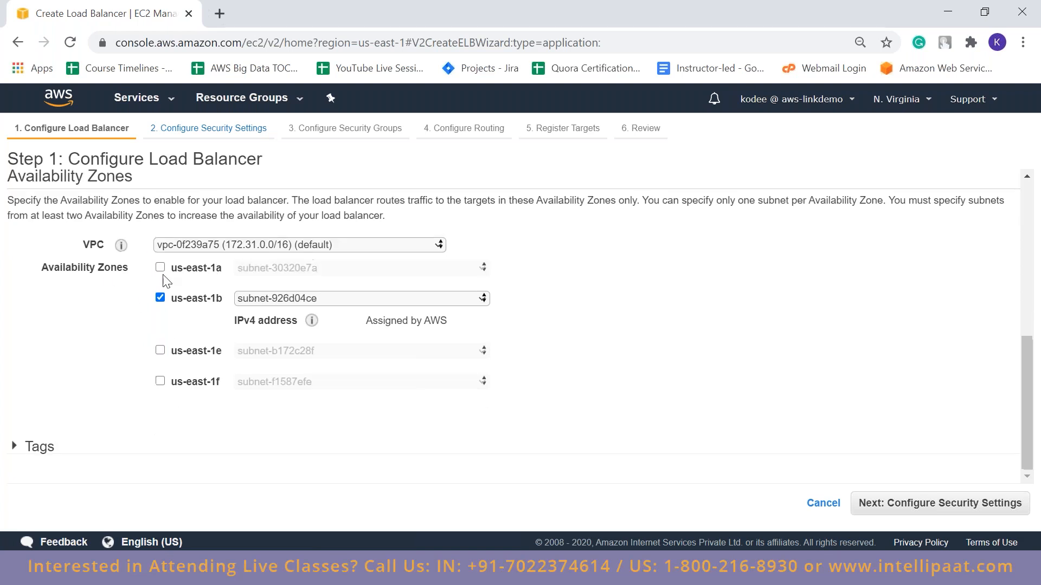
click(161, 352)
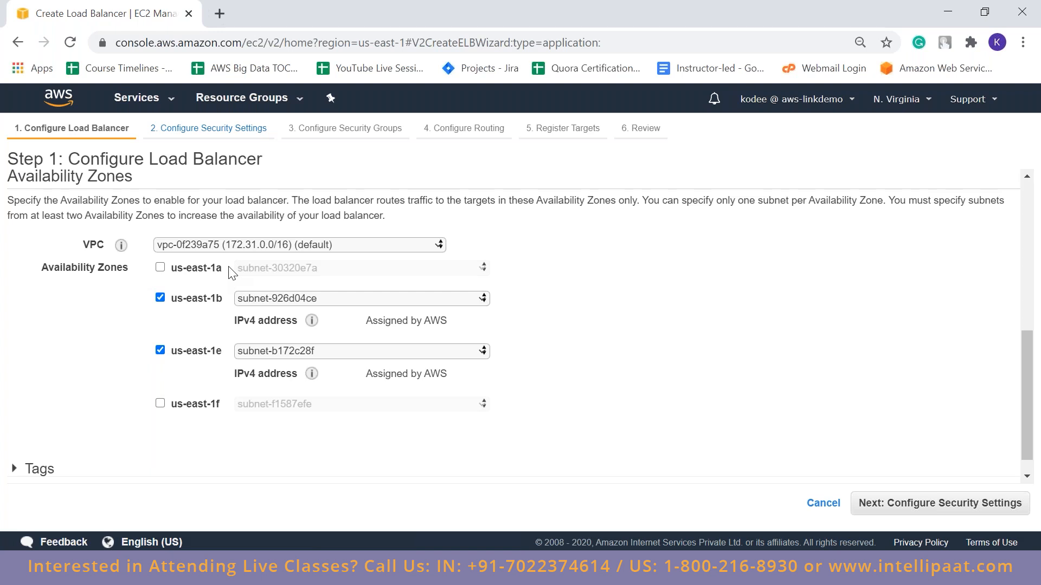
click(160, 351)
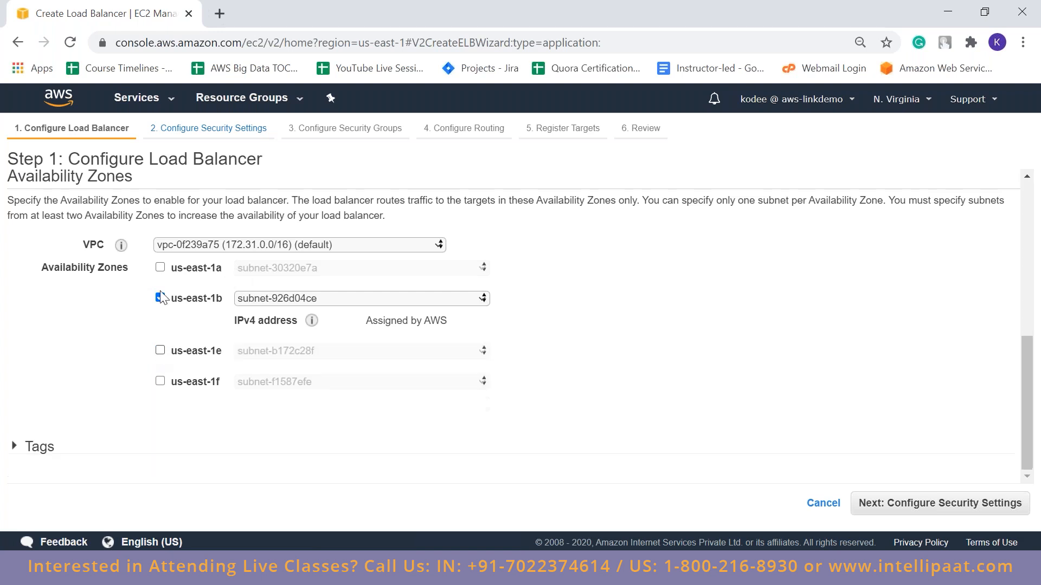
click(160, 268)
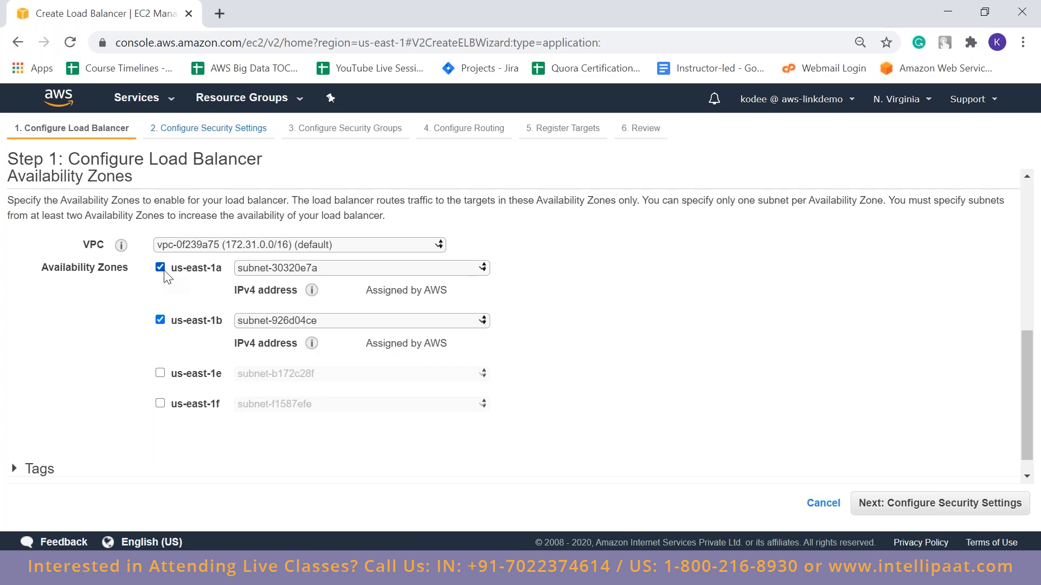
Continue past the security settings, keep the existing default security group, and proceed to the routing configuration
mouse_move(1027, 379)
mouse_down()
mouse_move(1032, 391)
mouse_move(1032, 175)
mouse_move(1039, 372)
mouse_up()
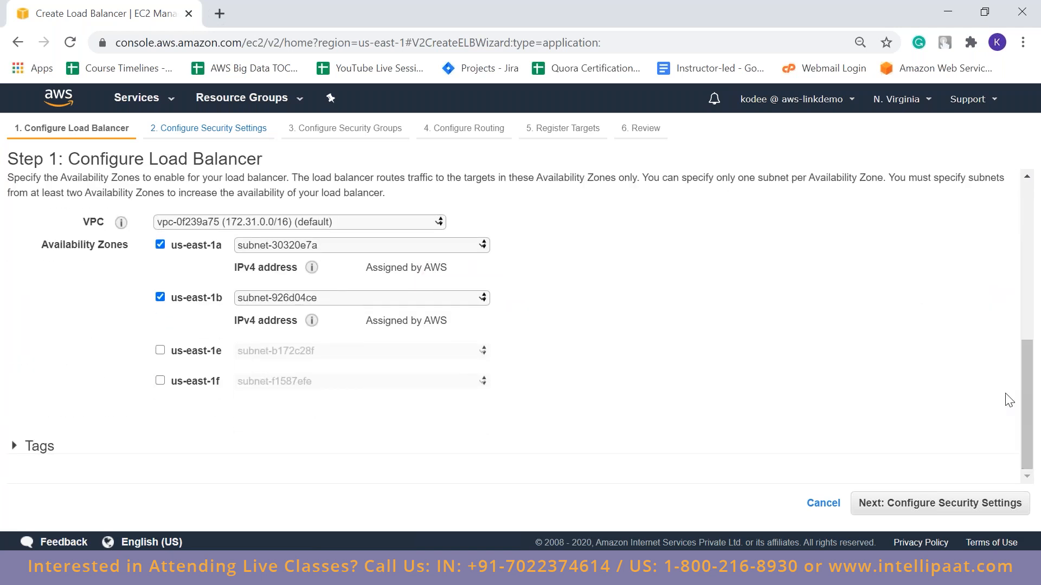
click(975, 503)
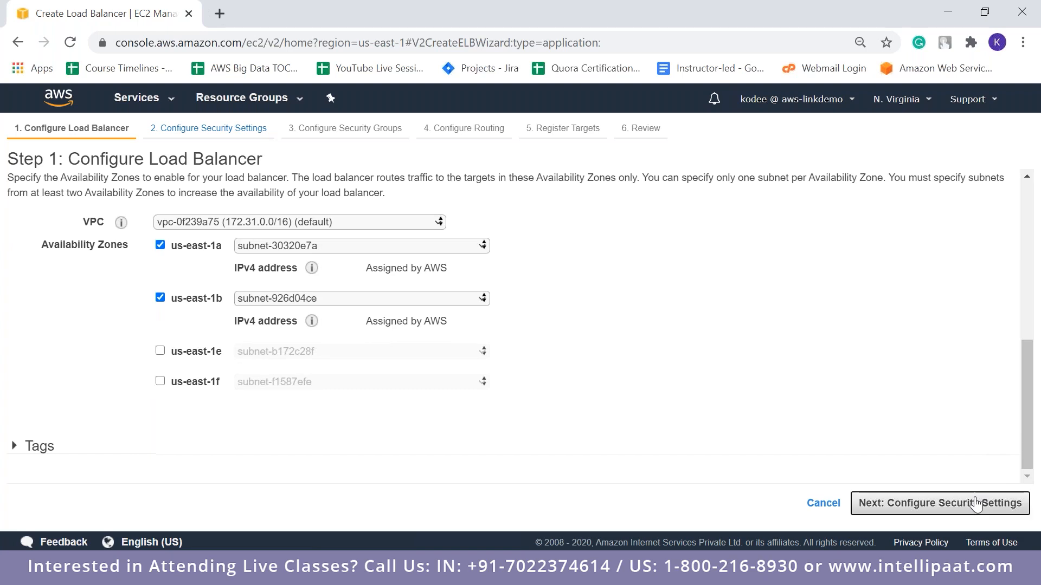
click(975, 503)
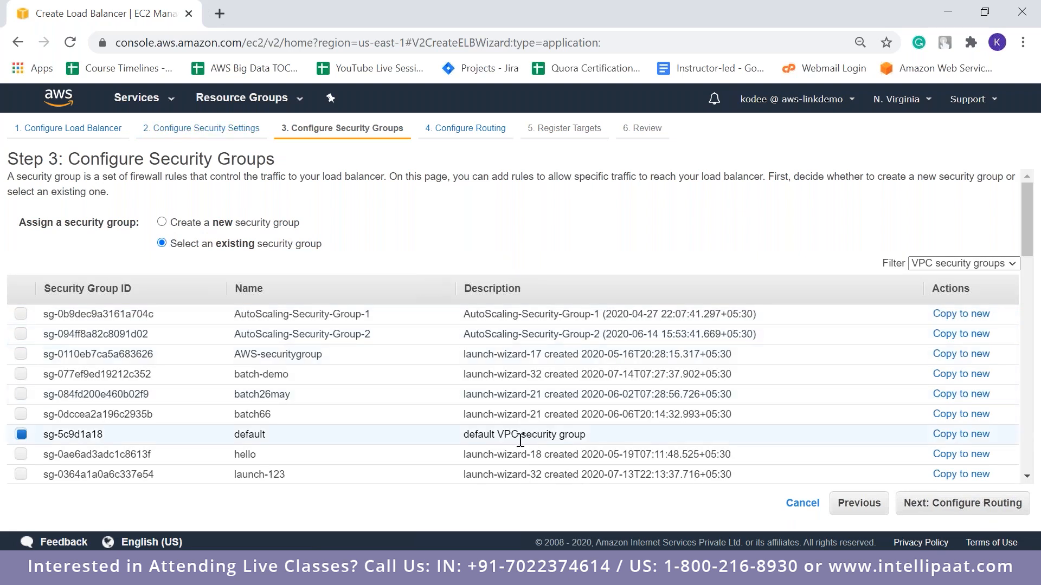
click(992, 510)
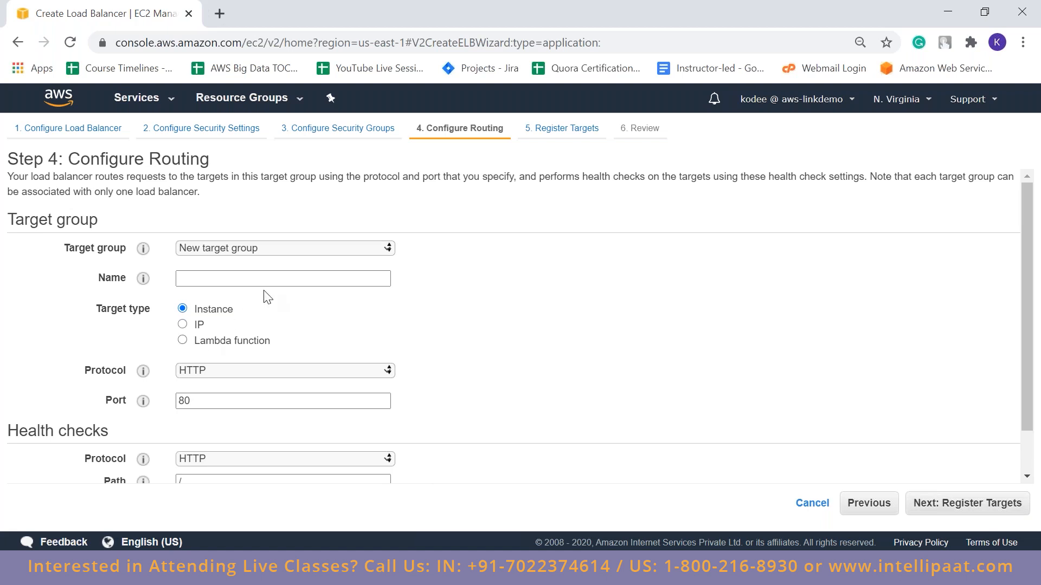
Name the new target group webserver1target
click(285, 277)
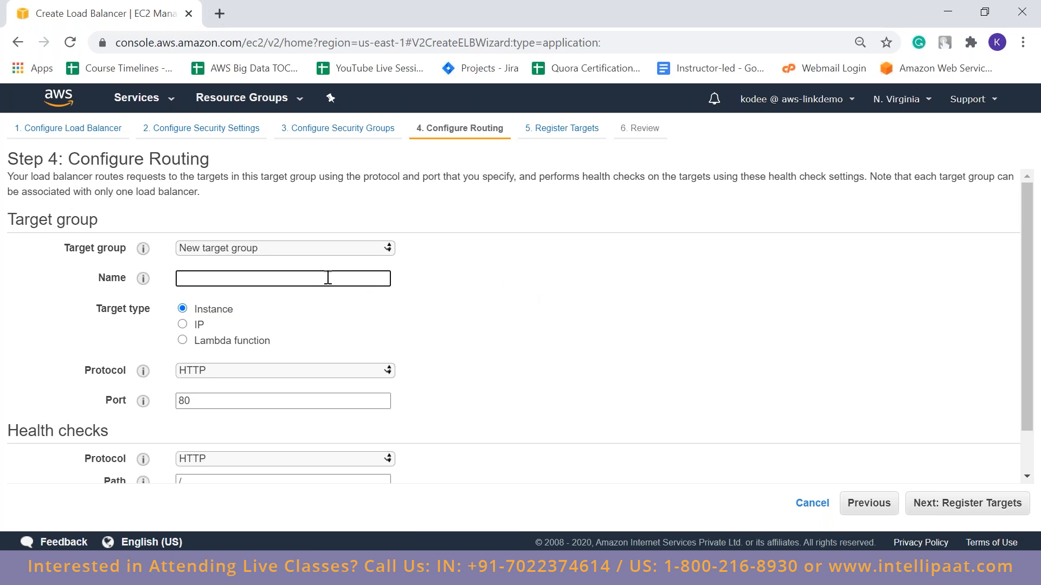
text(webserver1target)
drag(385, 271, 98, 278)
click(639, 342)
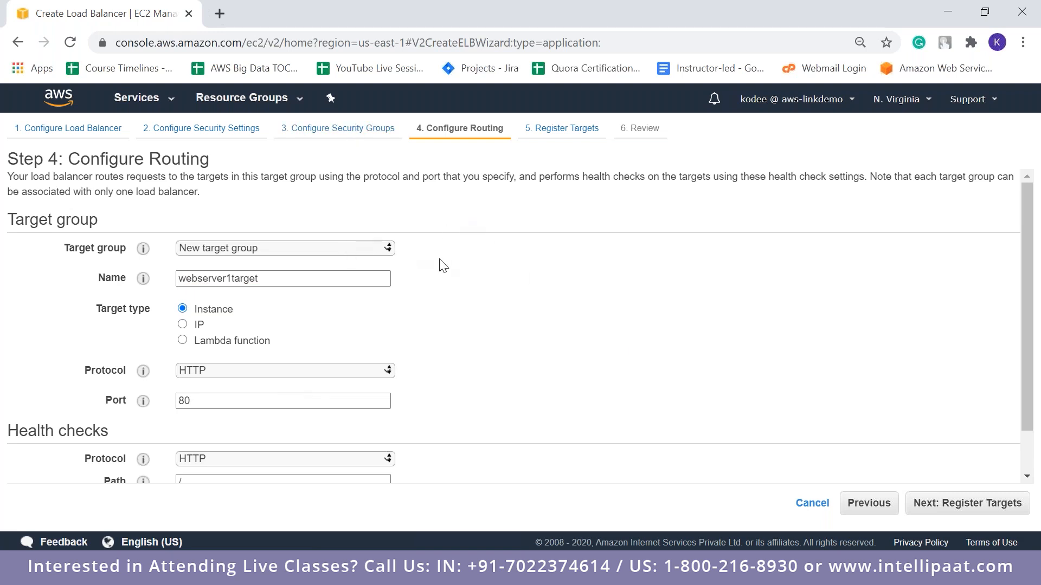
click(210, 279)
double_click(211, 279)
click(596, 301)
double_click(229, 278)
click(503, 283)
Keep Instance as the target type and continue to target registration
mouse_move(142, 248)
drag(1031, 382, 1032, 424)
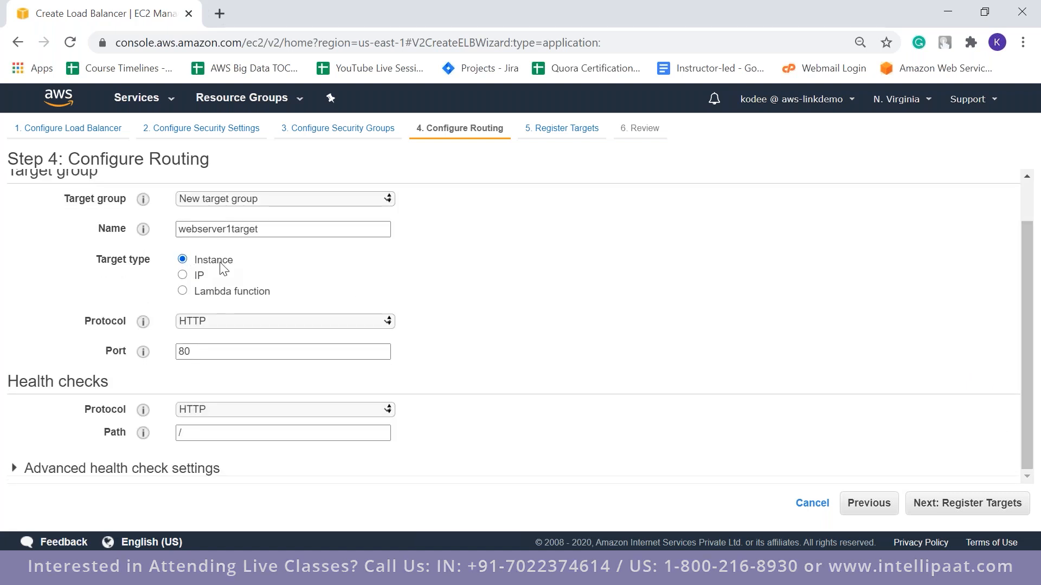
click(184, 275)
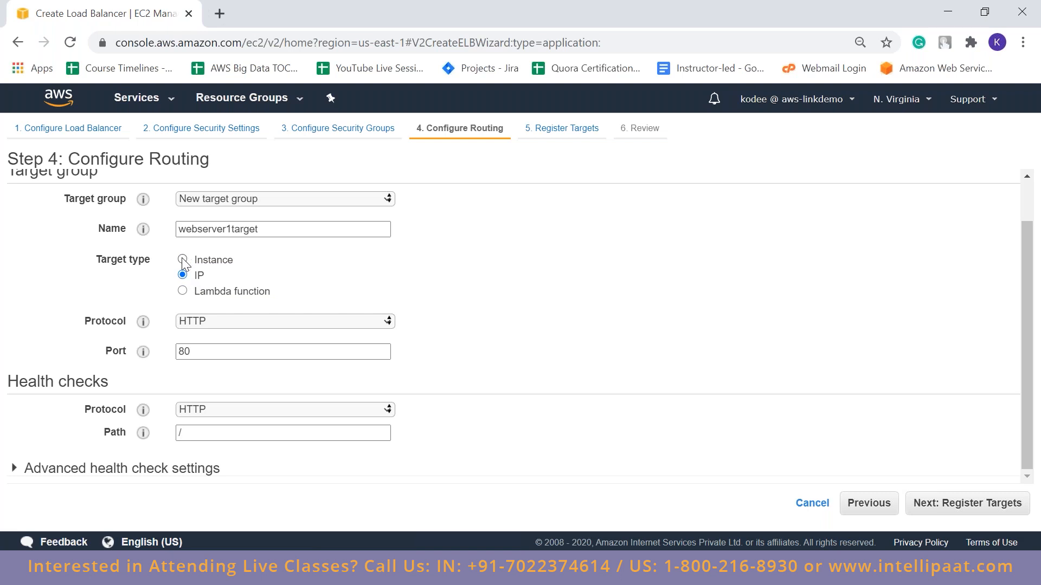
click(182, 261)
click(964, 509)
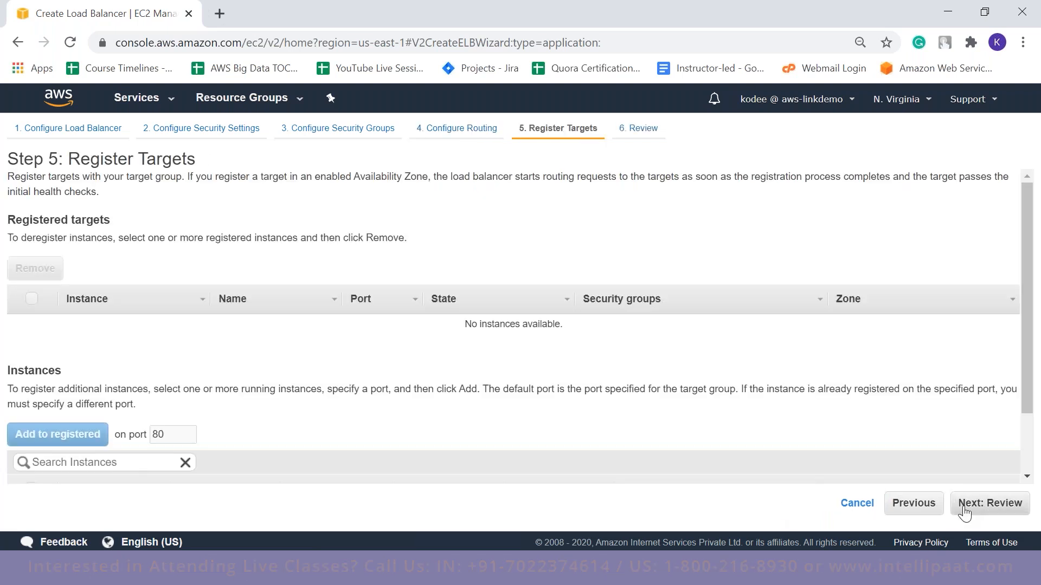
Look over the available instances, continue without registering any targets, and create the alblive1 load balancer from the review
click(1032, 375)
drag(1031, 375, 1038, 452)
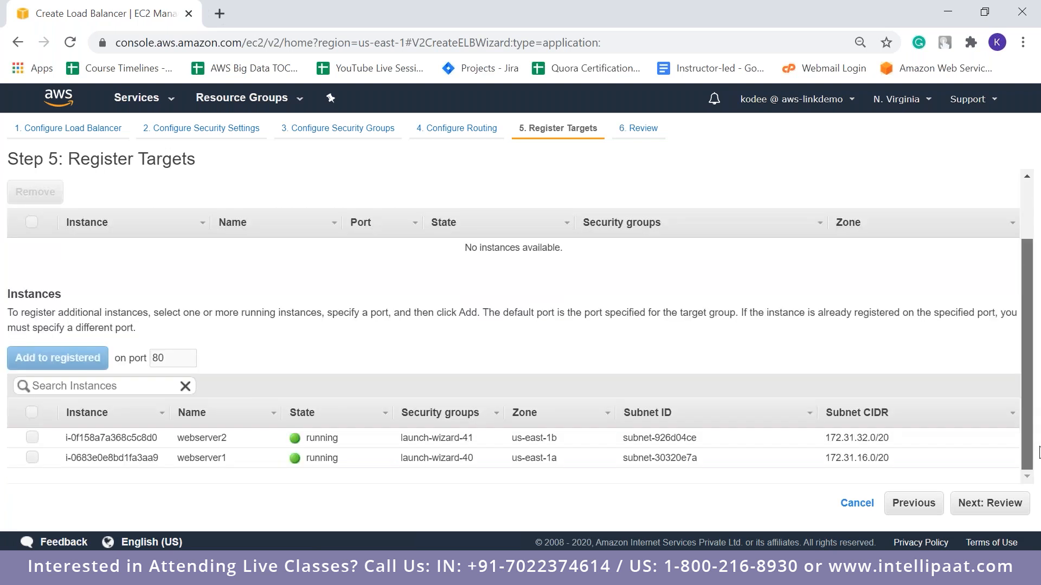
scroll(1007, 380, up, 2)
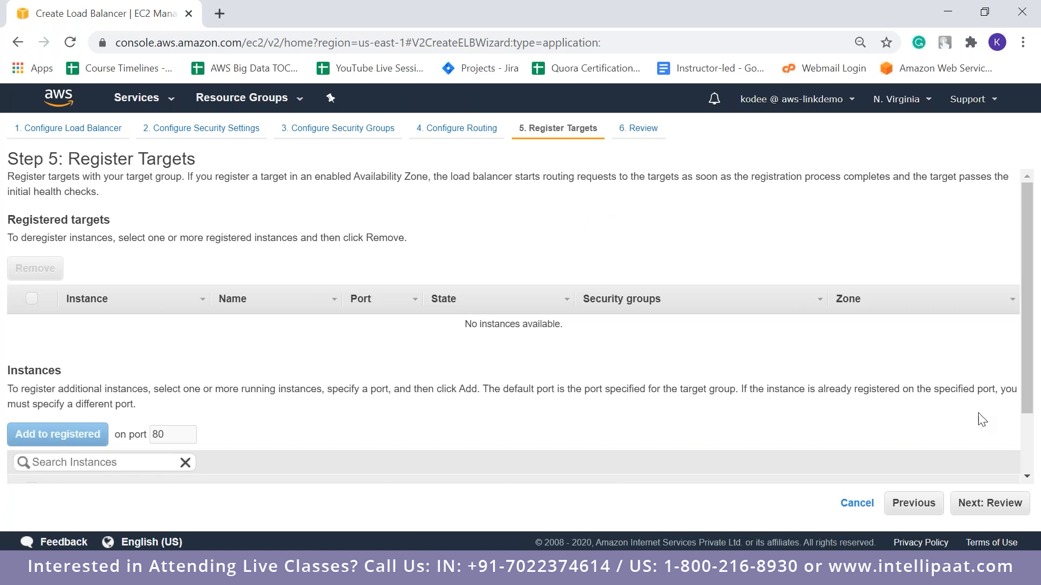
click(974, 504)
click(1002, 503)
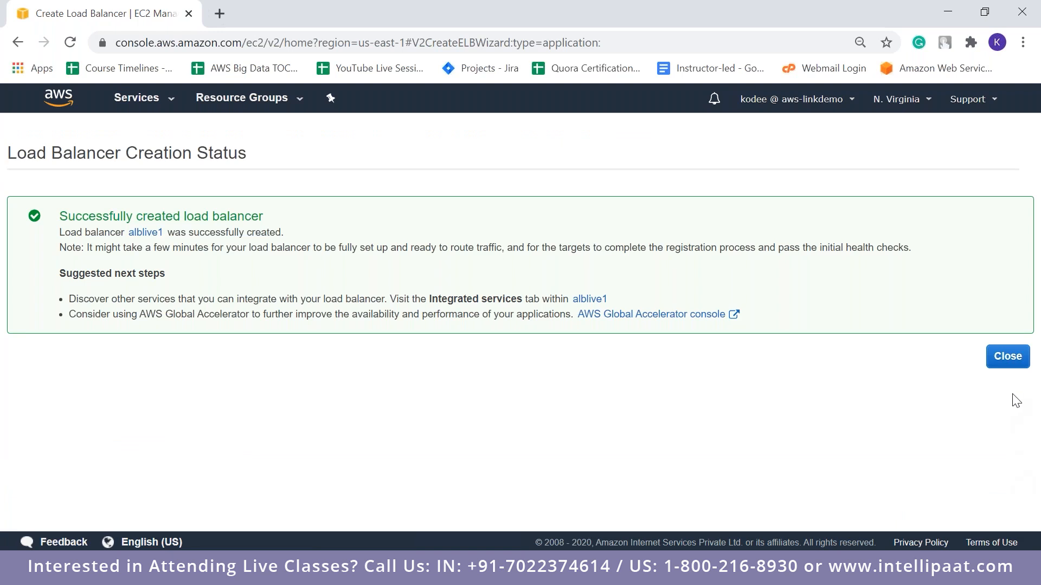
Leave the creation status page, select alblive1 in the load balancer list, and check its state with a refresh
click(1020, 359)
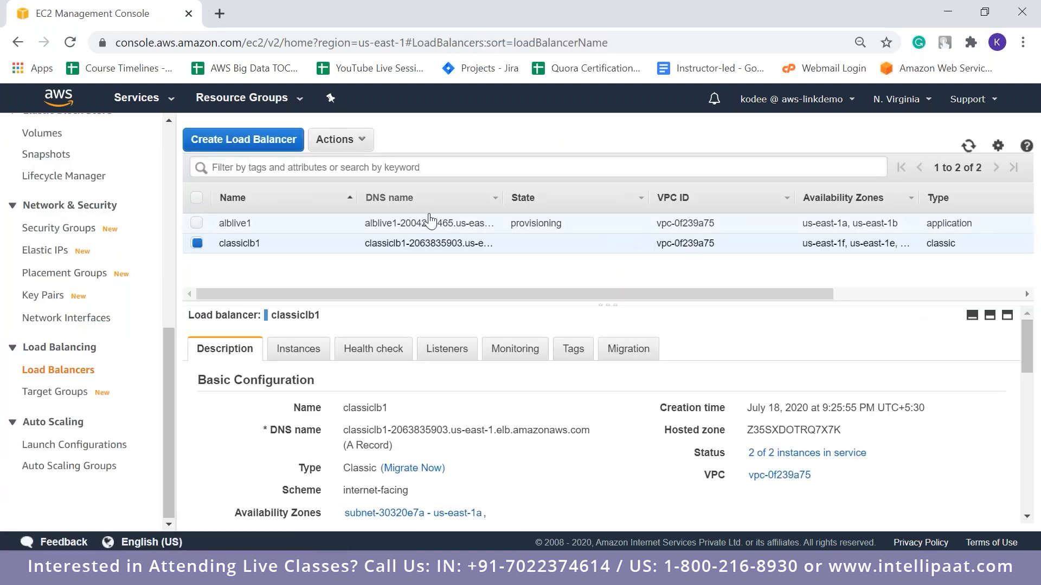
click(511, 230)
drag(511, 223, 563, 224)
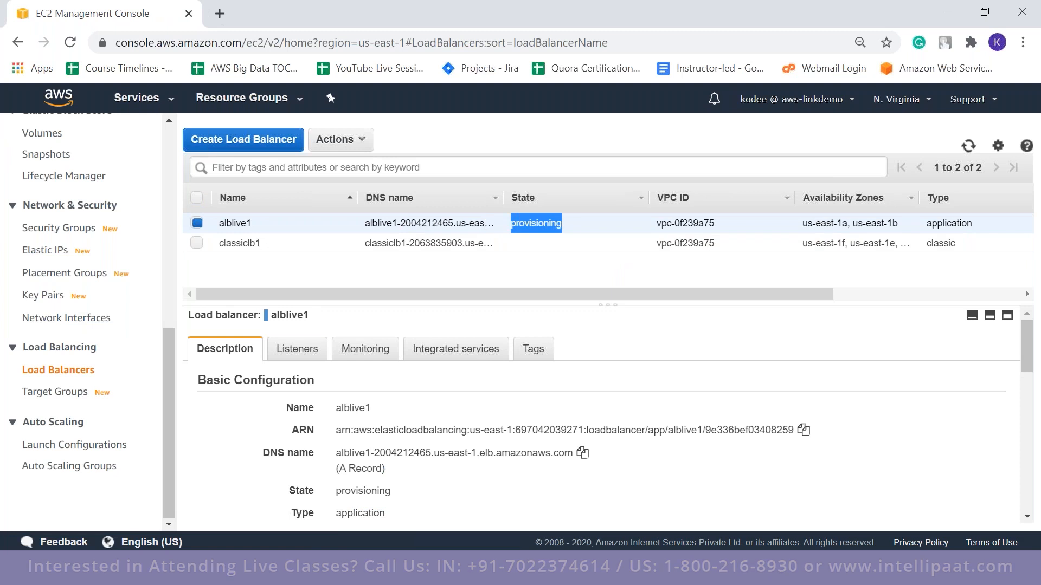
click(968, 144)
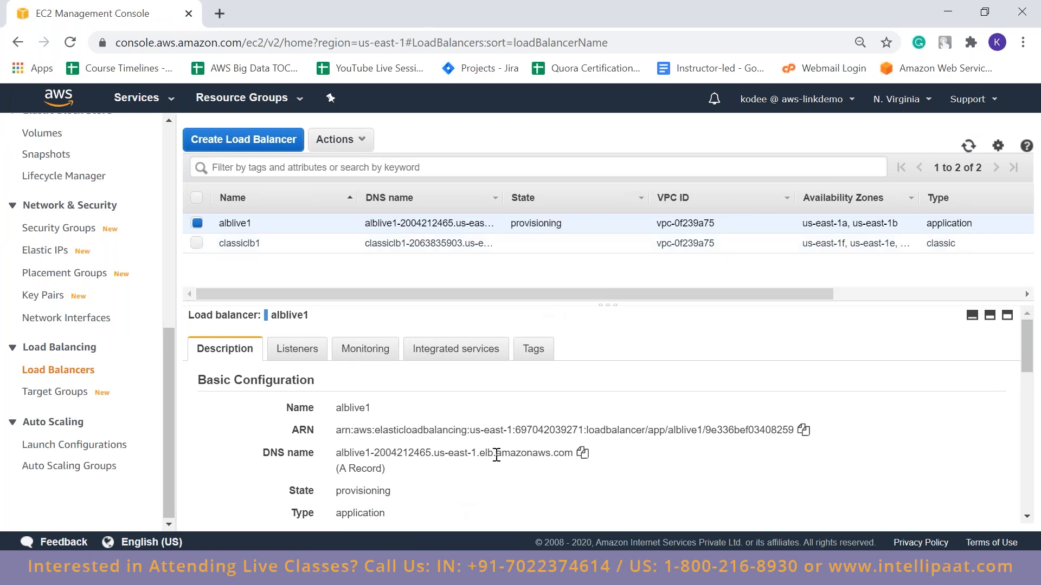
Copy alblive1's DNS name, try to load it in a new browser tab, and close that tab
click(582, 453)
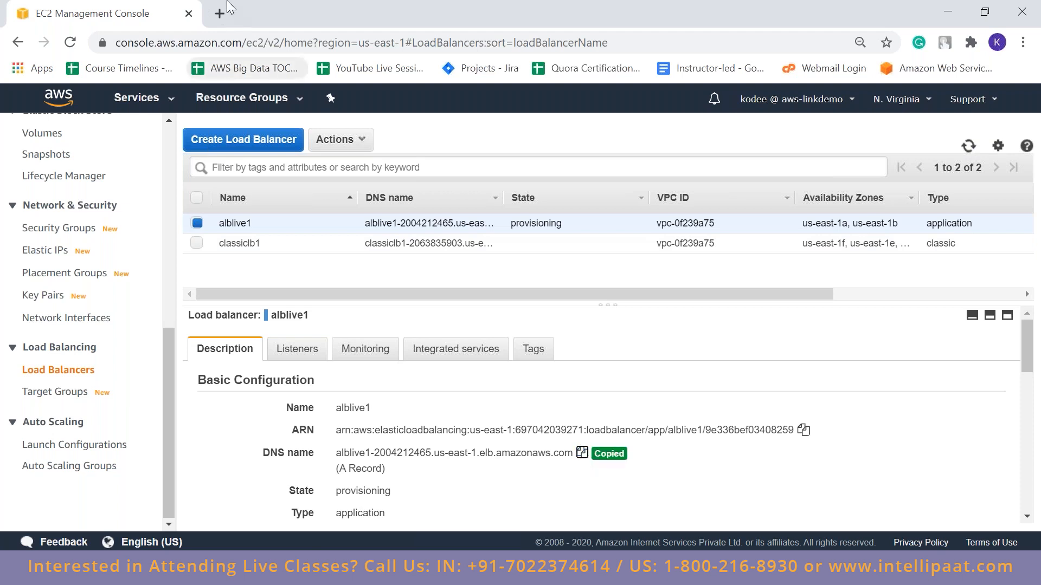
click(222, 14)
key(ctrl+v)
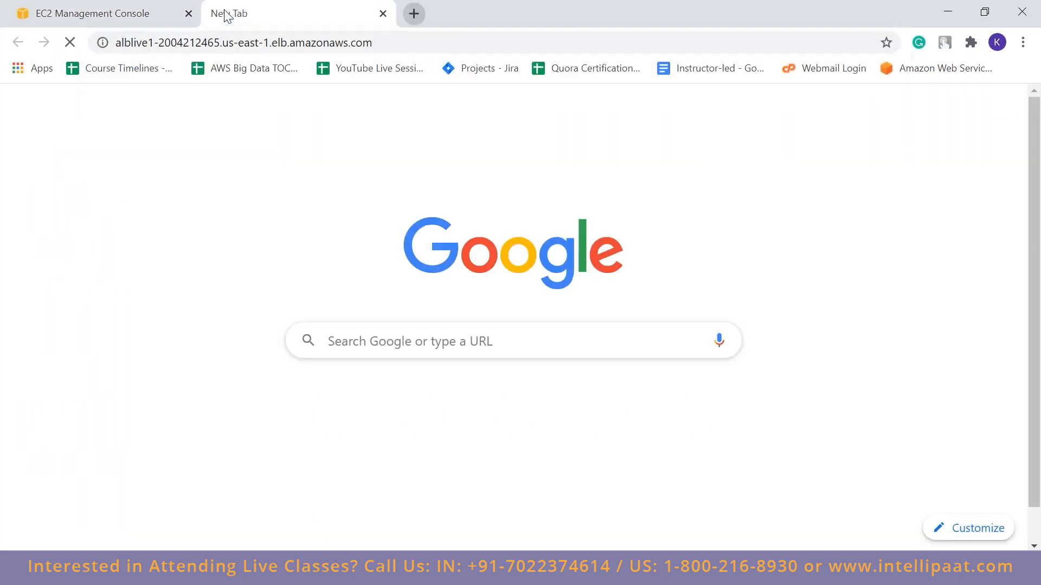
key(Return)
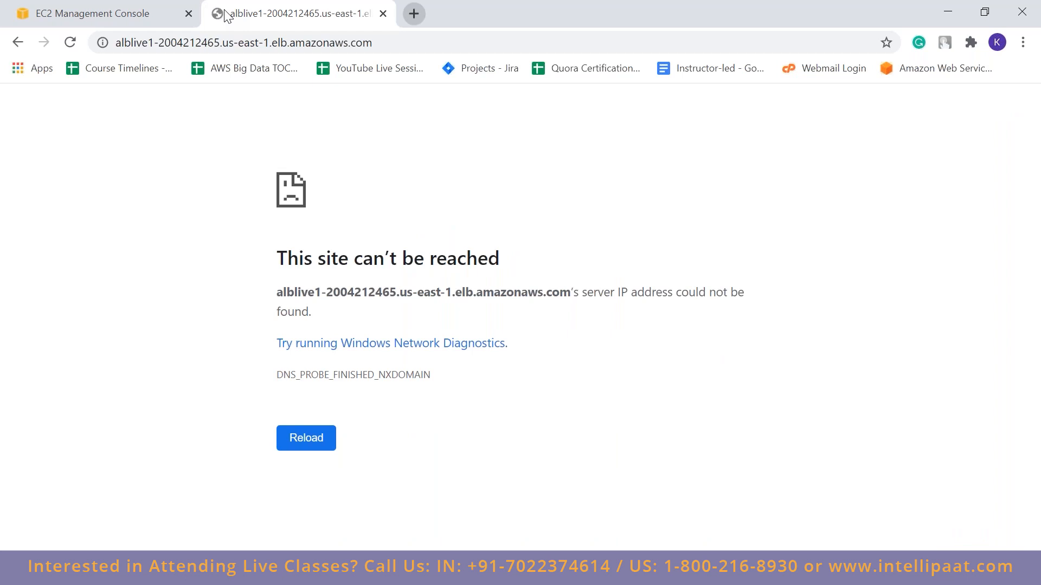
click(383, 13)
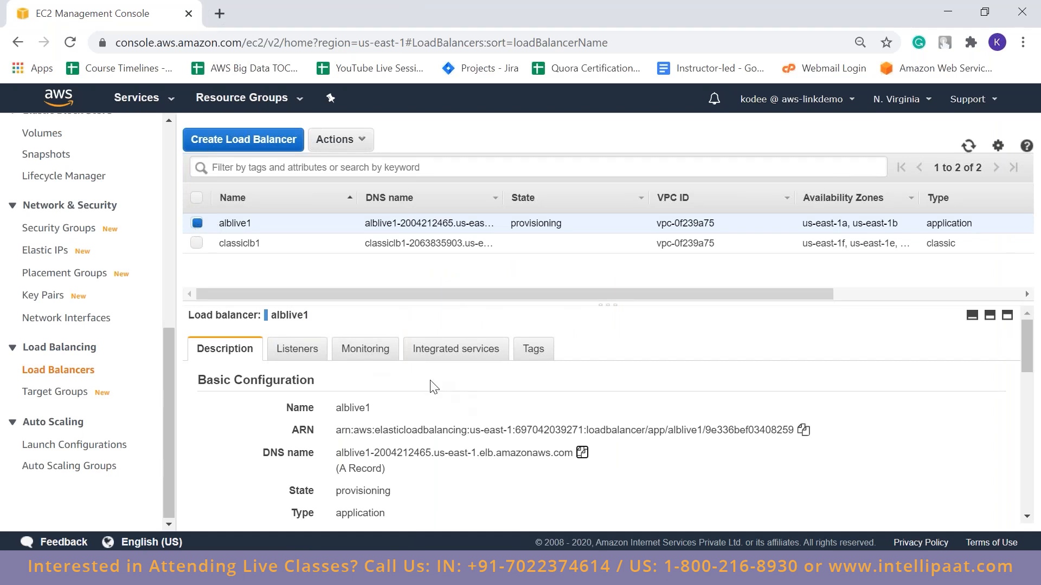
Open the target groups list and the EC2 instances list in separate browser tabs, and compare webserver1target with webserver1
click(82, 392)
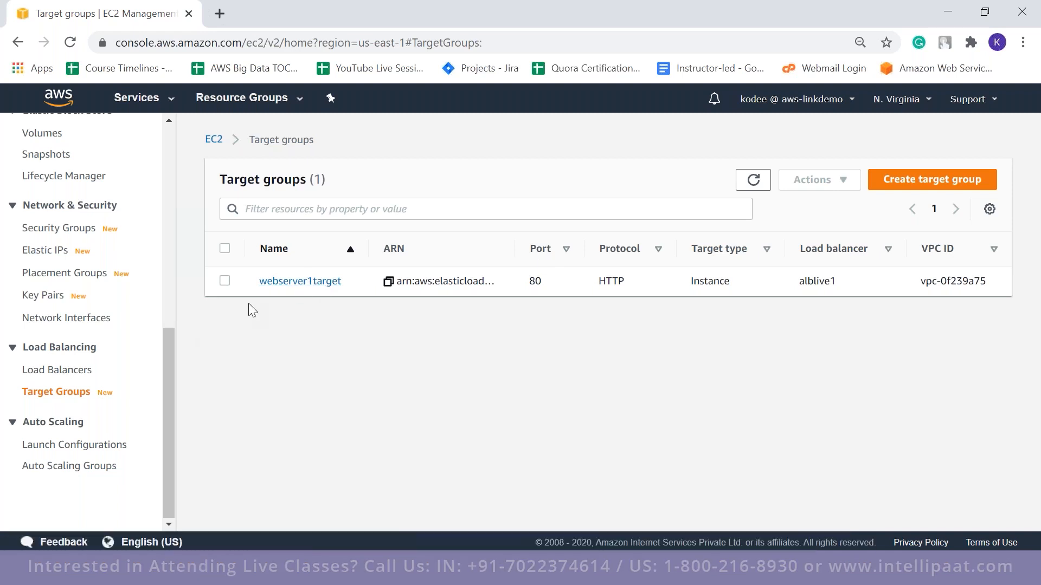
drag(165, 351, 164, 147)
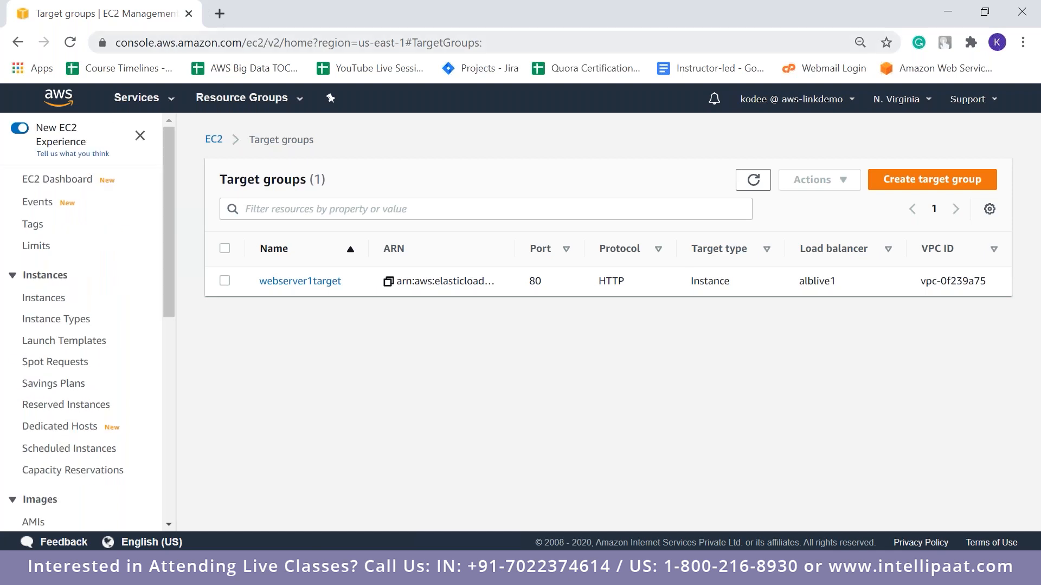
middle_click(51, 308)
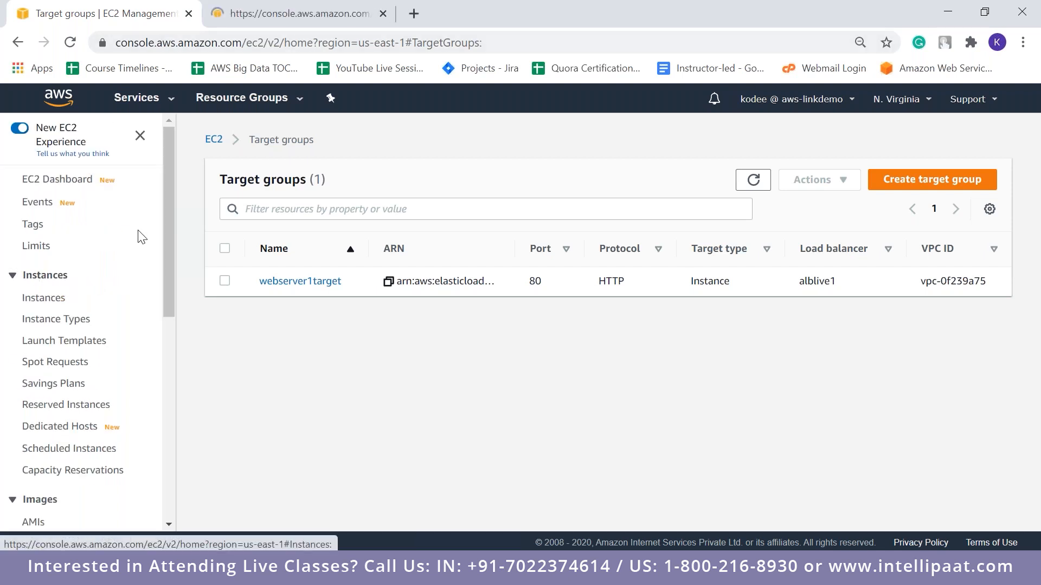
drag(162, 226, 163, 427)
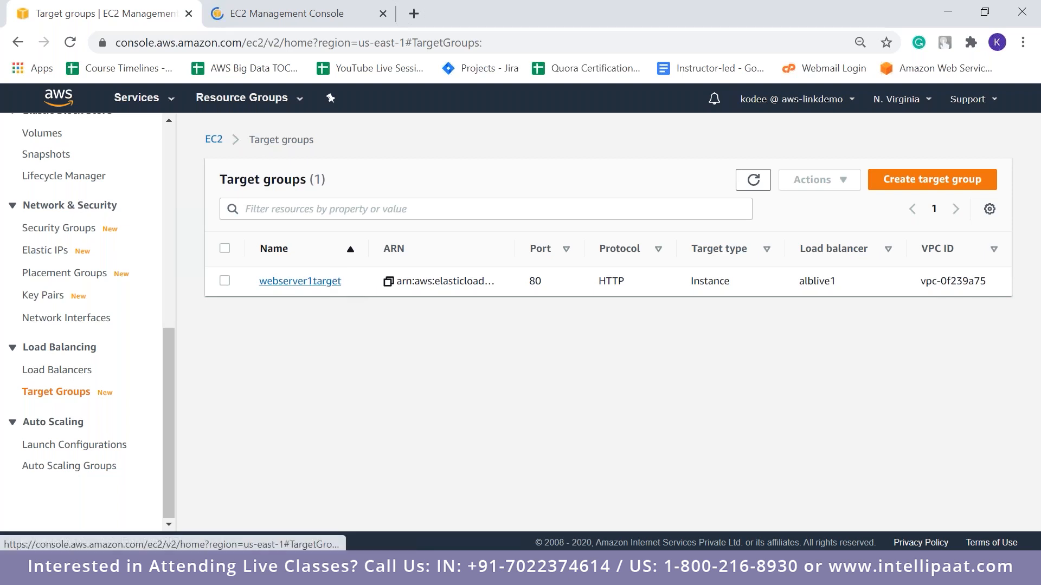
click(281, 14)
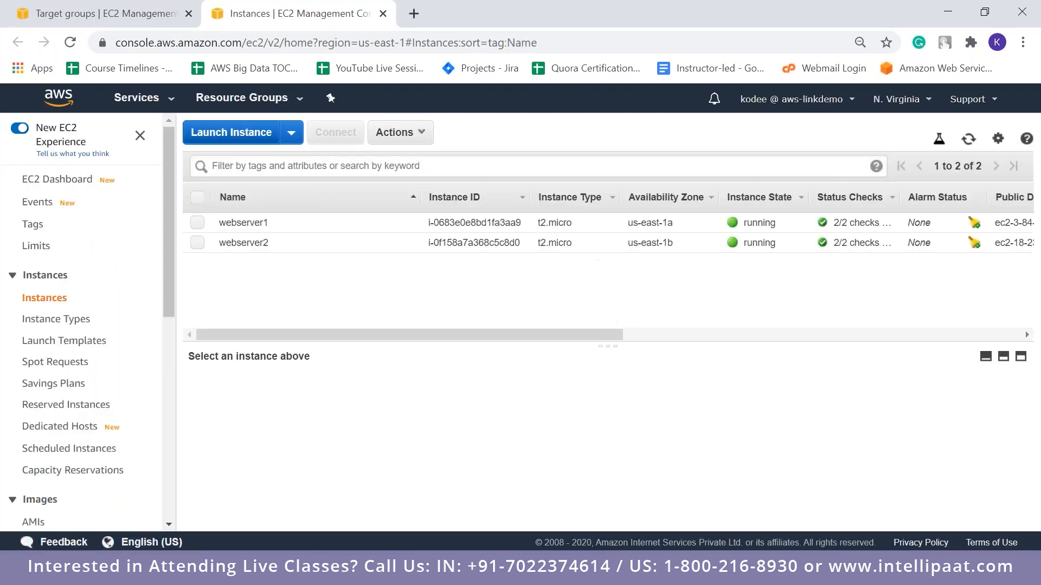
click(120, 11)
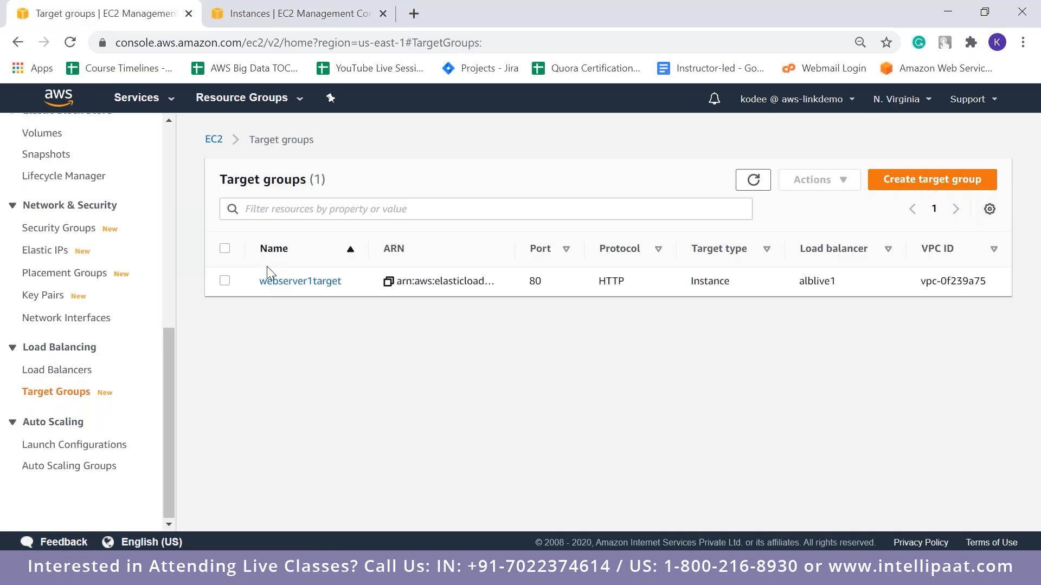
click(287, 7)
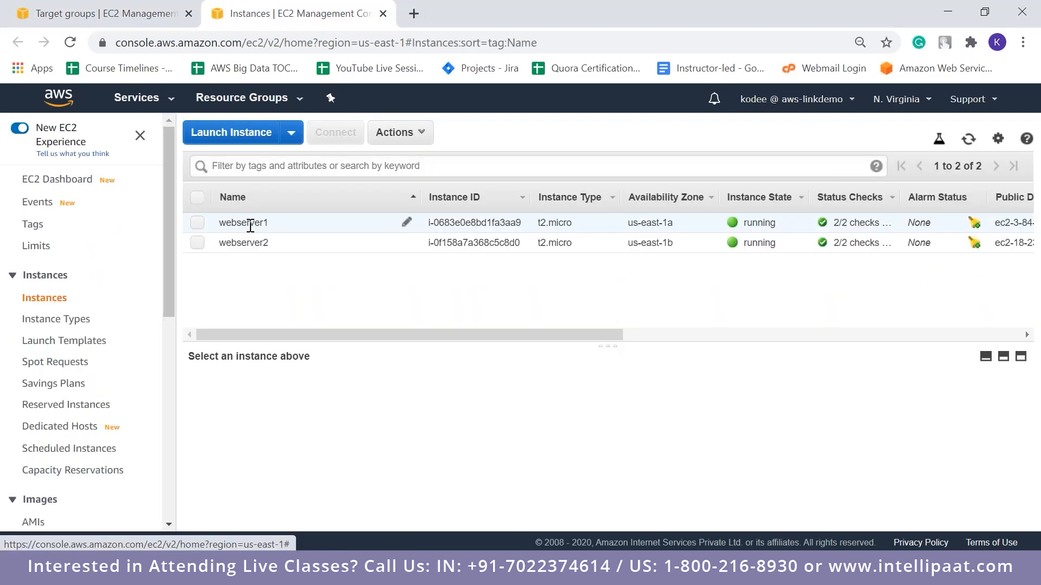
click(250, 226)
click(117, 13)
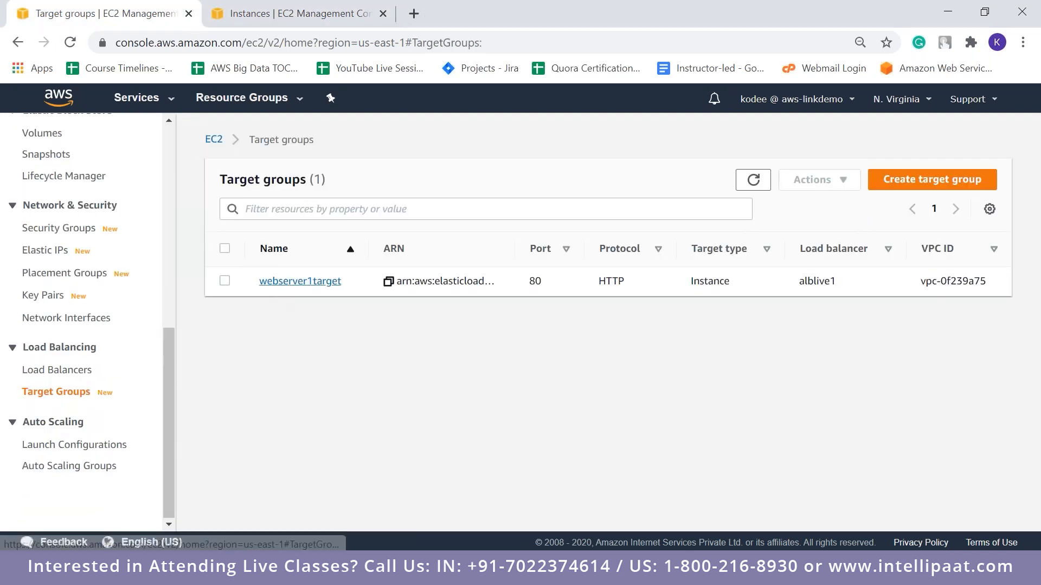
Open the webserver1target target group and review its health check settings and registered targets
click(300, 281)
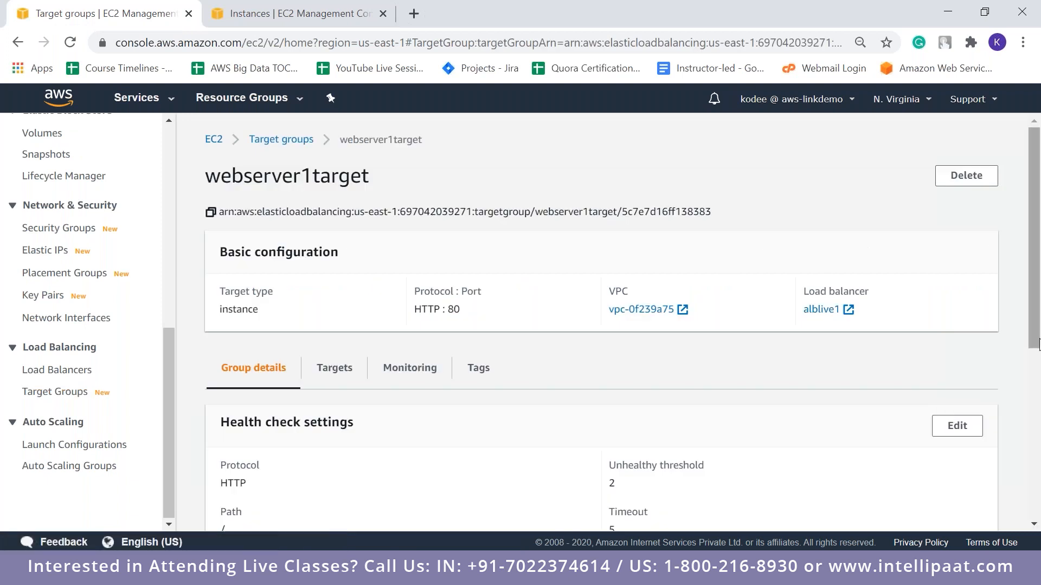
drag(1038, 344, 1039, 446)
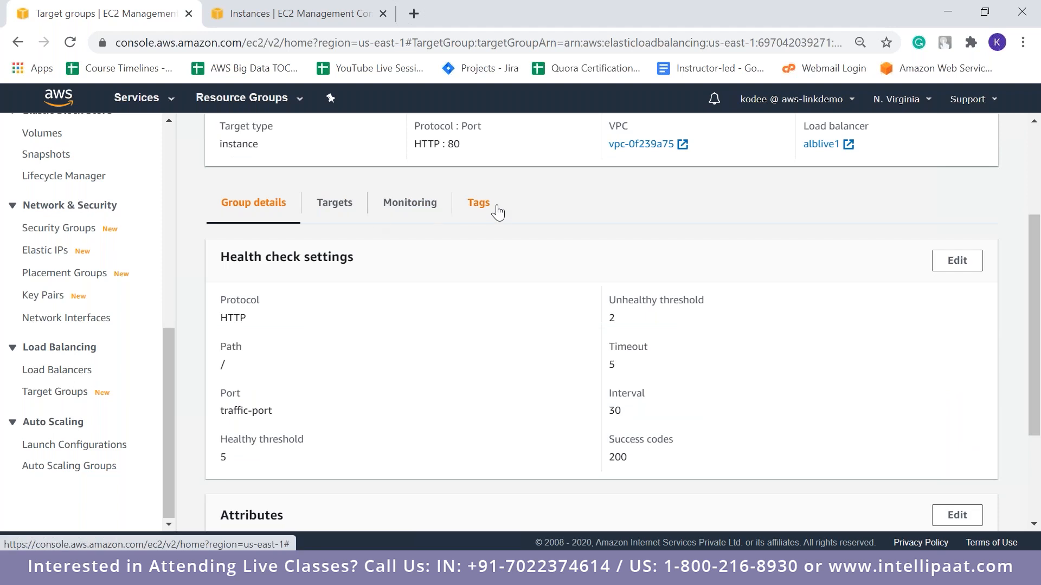
click(346, 207)
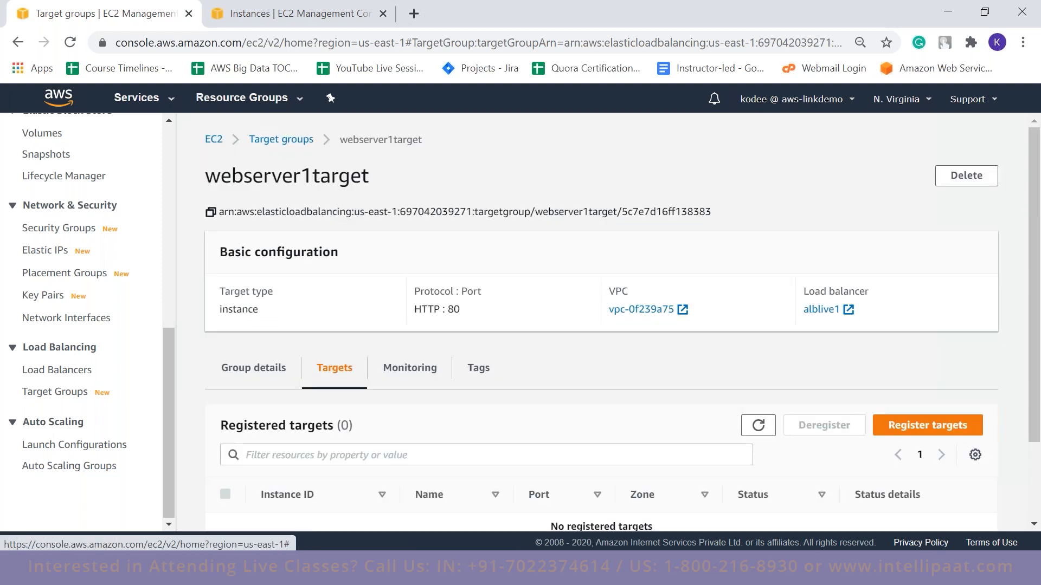
drag(1039, 363, 1039, 439)
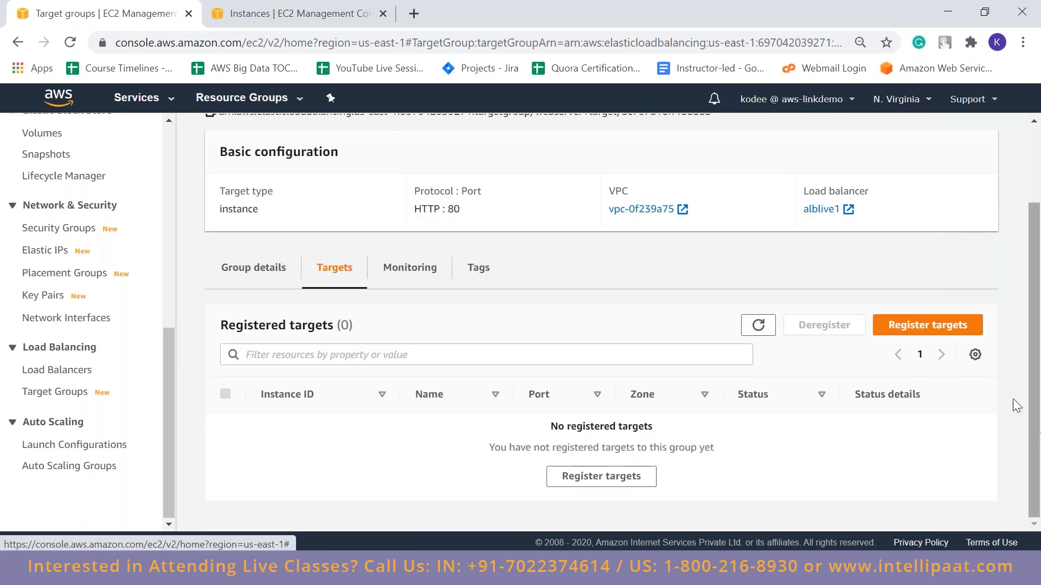
Register the webserver1 instance on port 80 as a target of webserver1target and review its registration status
click(901, 326)
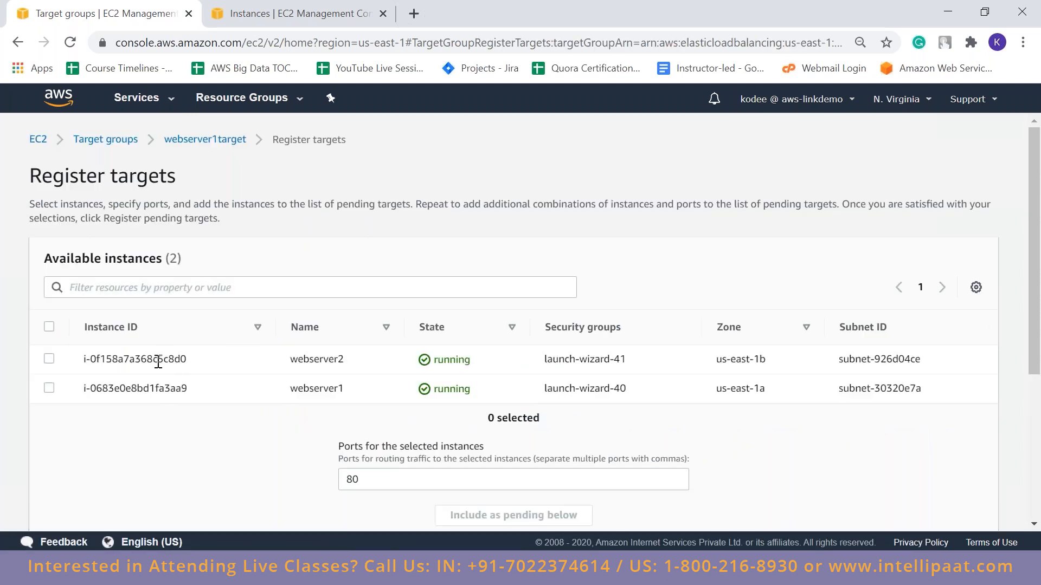
click(48, 389)
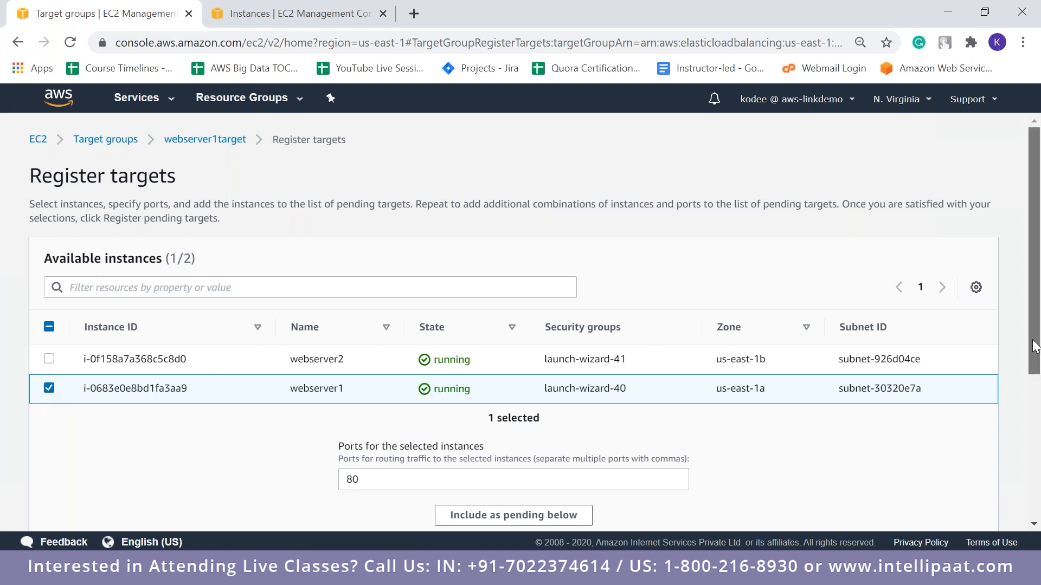
drag(1034, 347, 1034, 401)
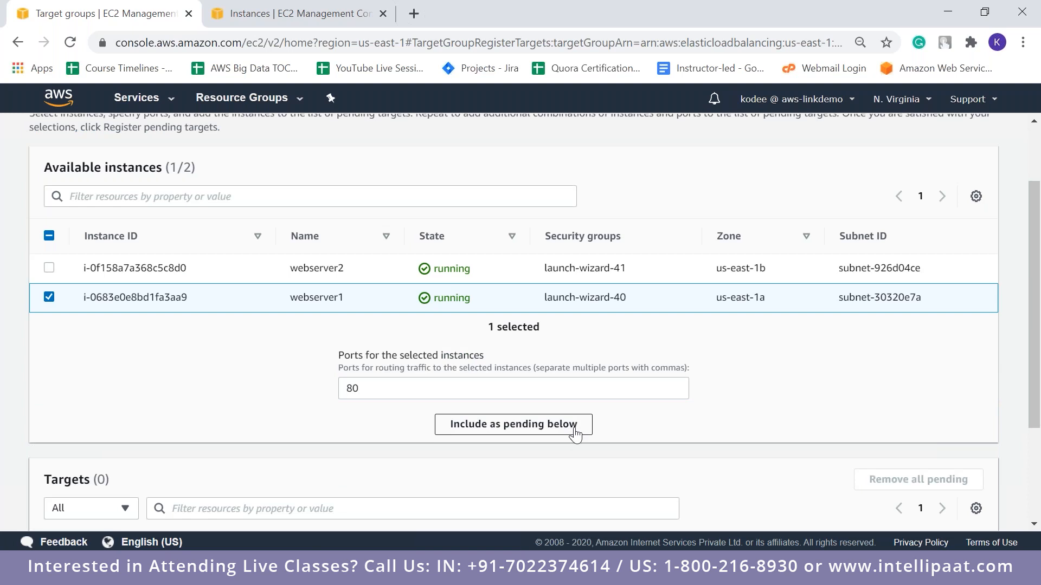
drag(1036, 381, 1037, 396)
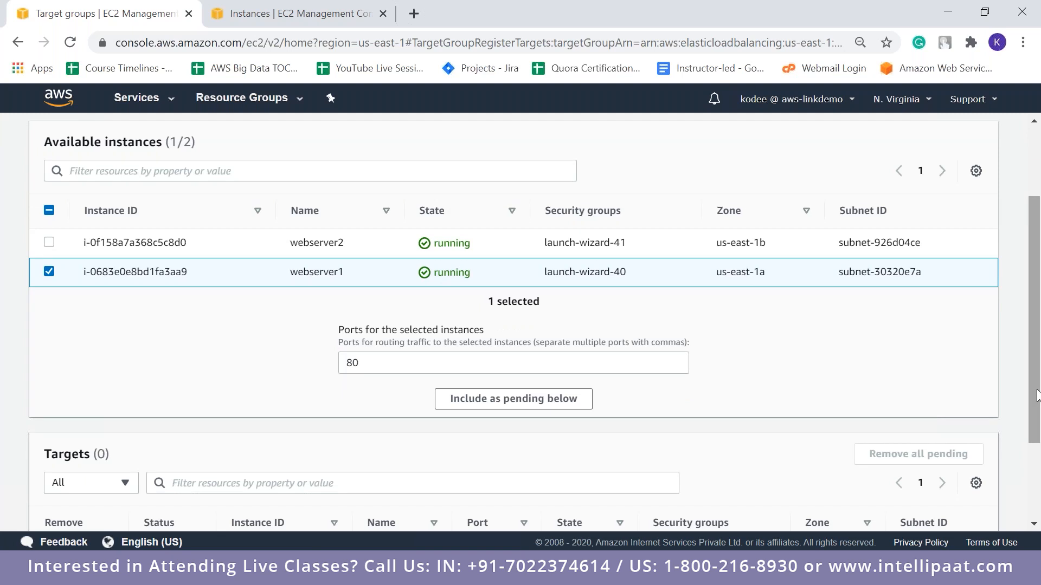
click(536, 401)
scroll(1038, 403, down, 3)
click(921, 505)
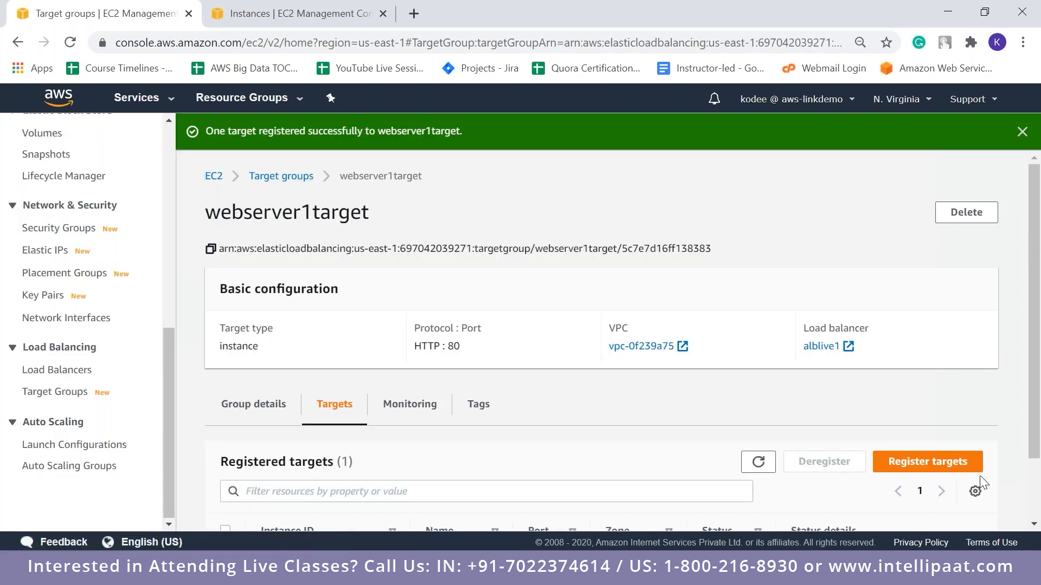
scroll(1038, 509, down, 2)
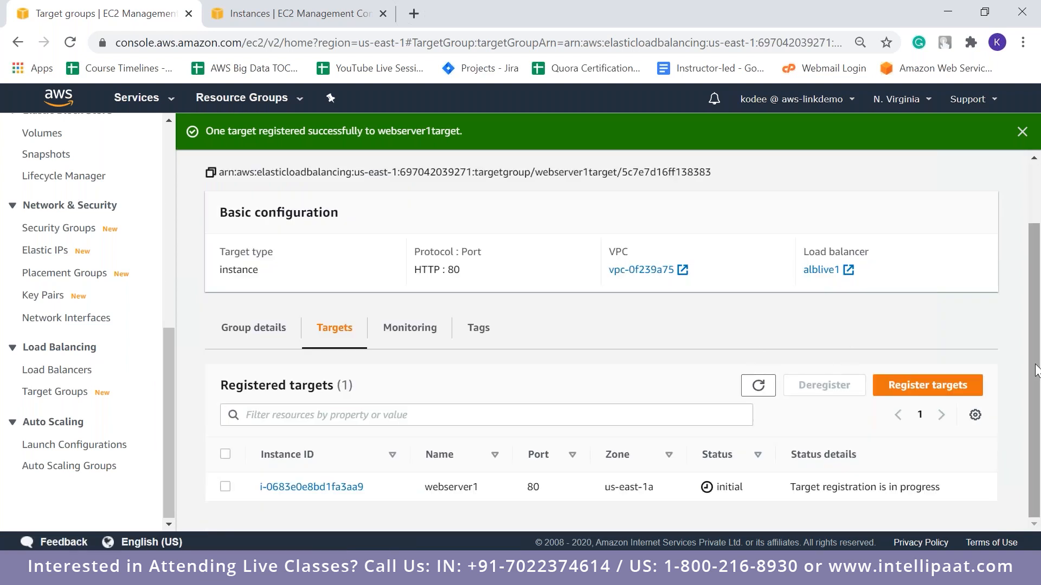
scroll(1033, 371, up, 1)
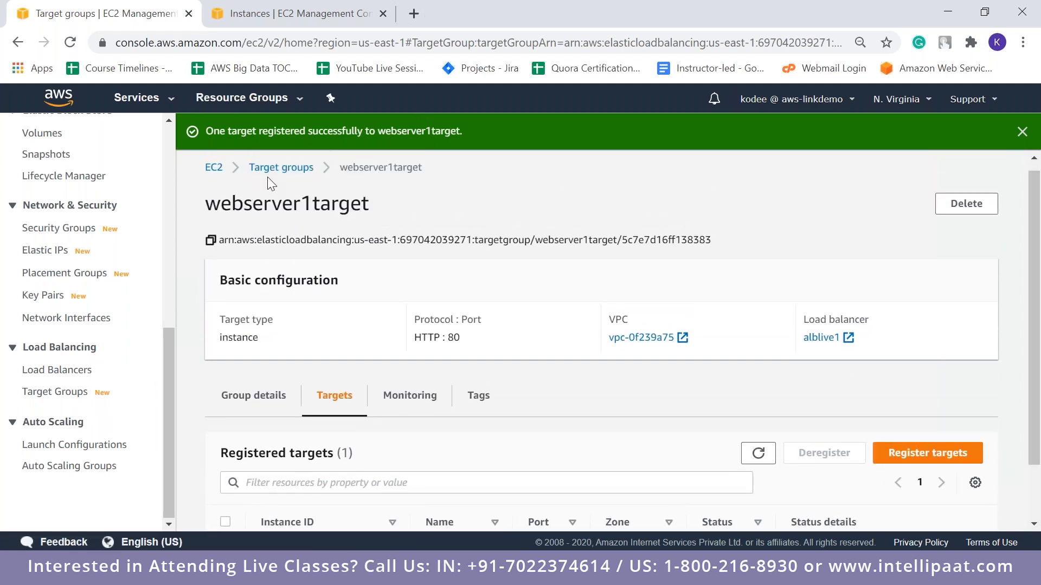
Go back through the target groups to the load balancers and examine the listener rules of alblive1
click(273, 169)
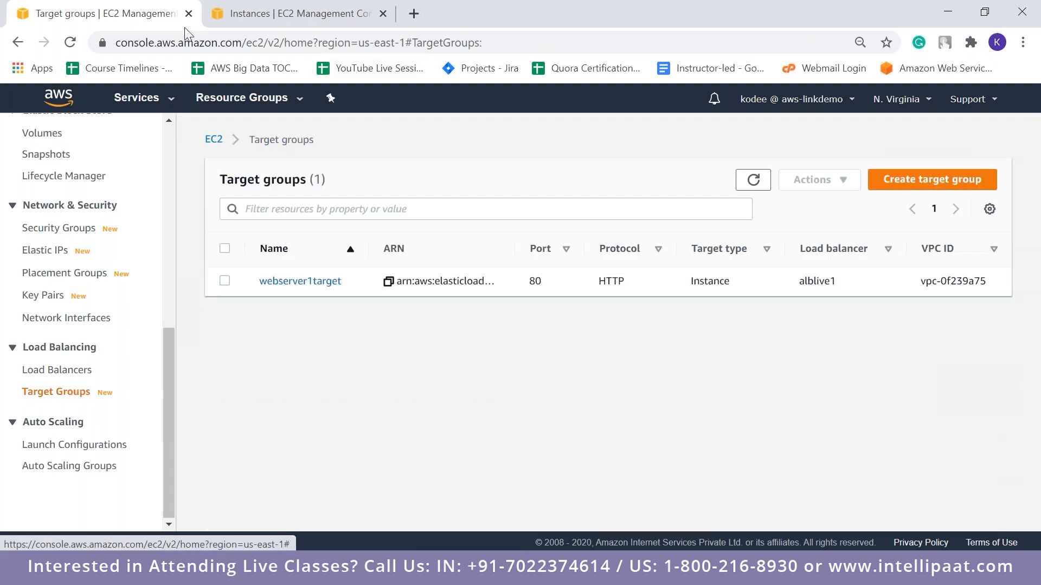
click(76, 372)
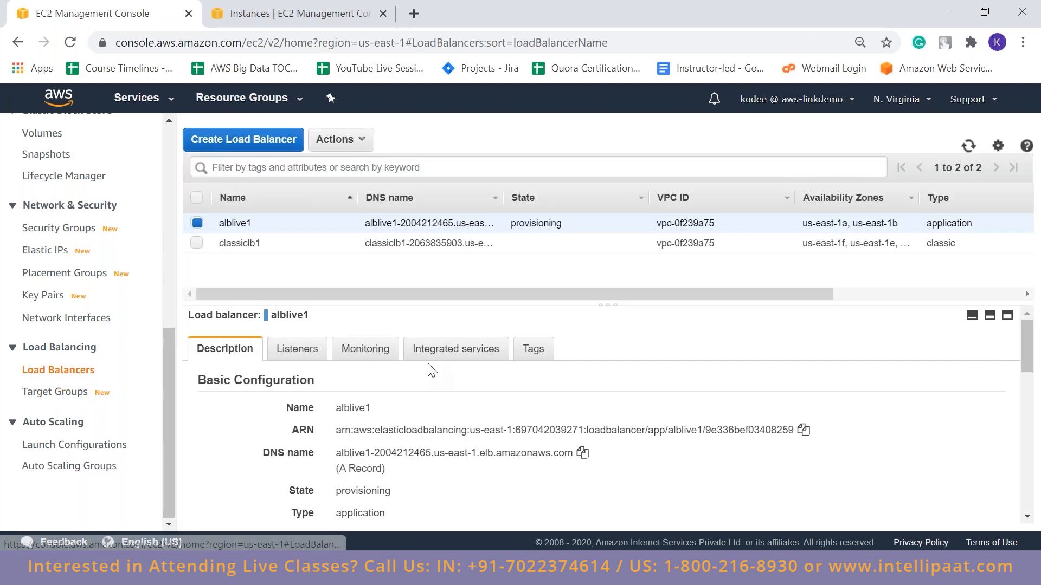
click(288, 355)
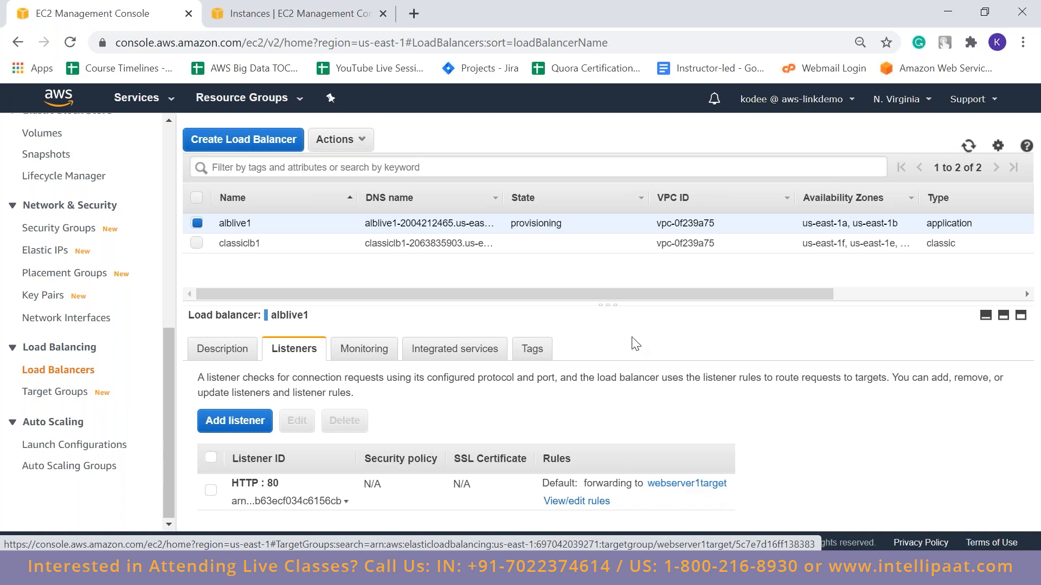
Copy alblive1's DNS name from its description, load it in a new browser tab, and reload the page to test the routing
click(222, 349)
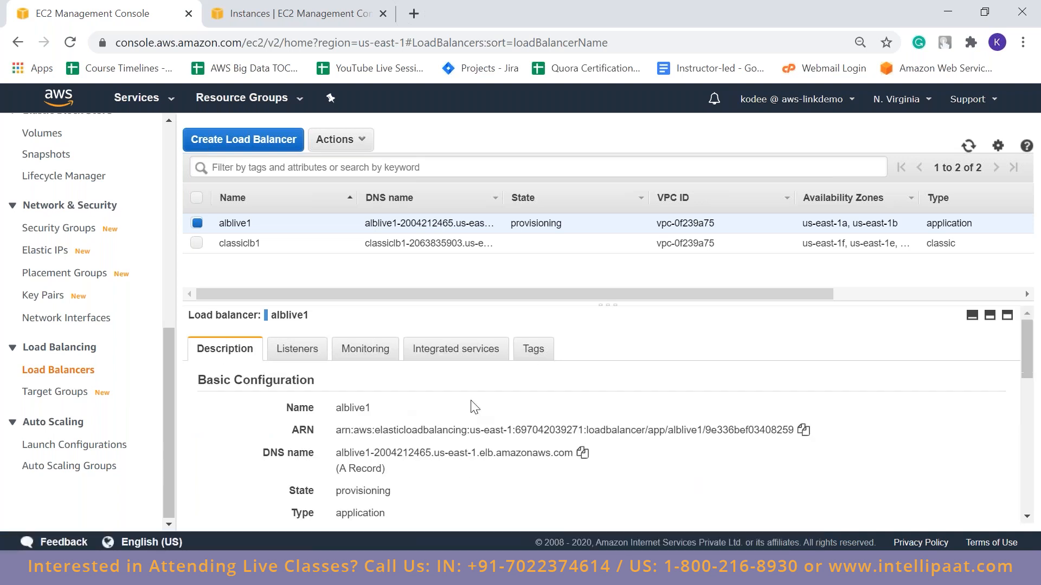
click(581, 453)
click(415, 14)
key(ctrl+v)
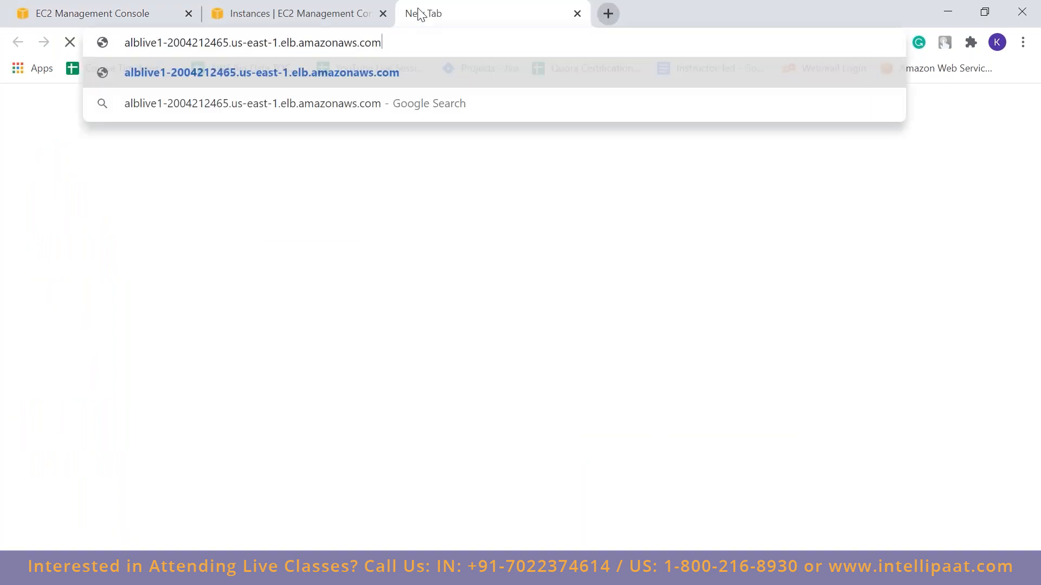
key(Return)
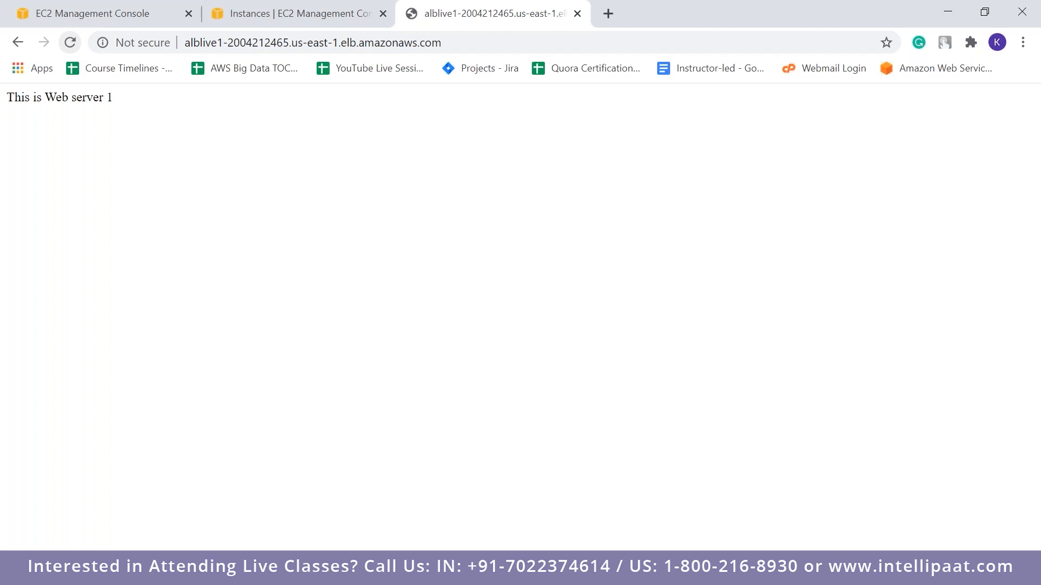
click(70, 42)
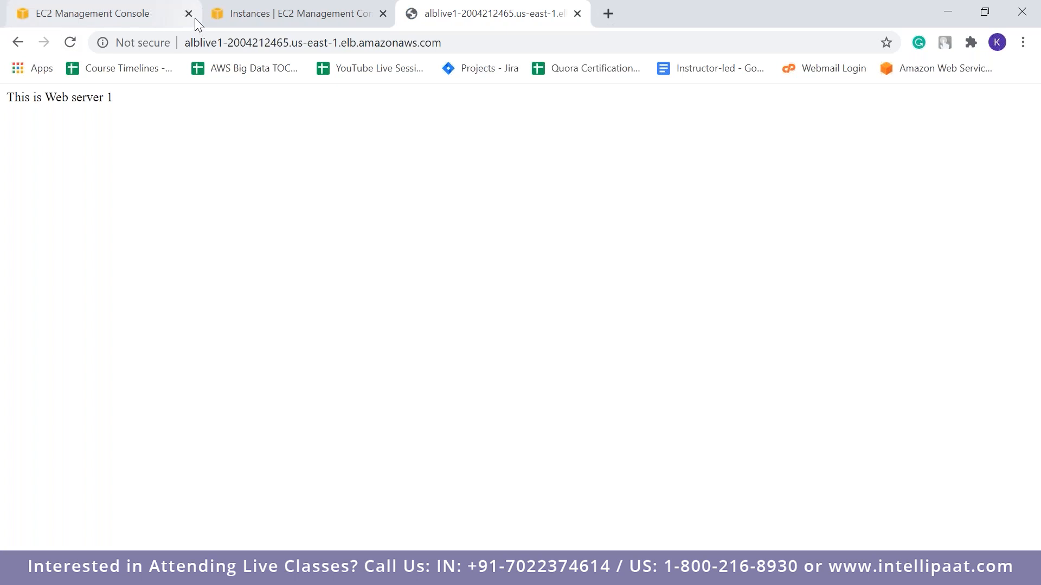
Return to the EC2 console's browser tab and open the target groups list
click(157, 13)
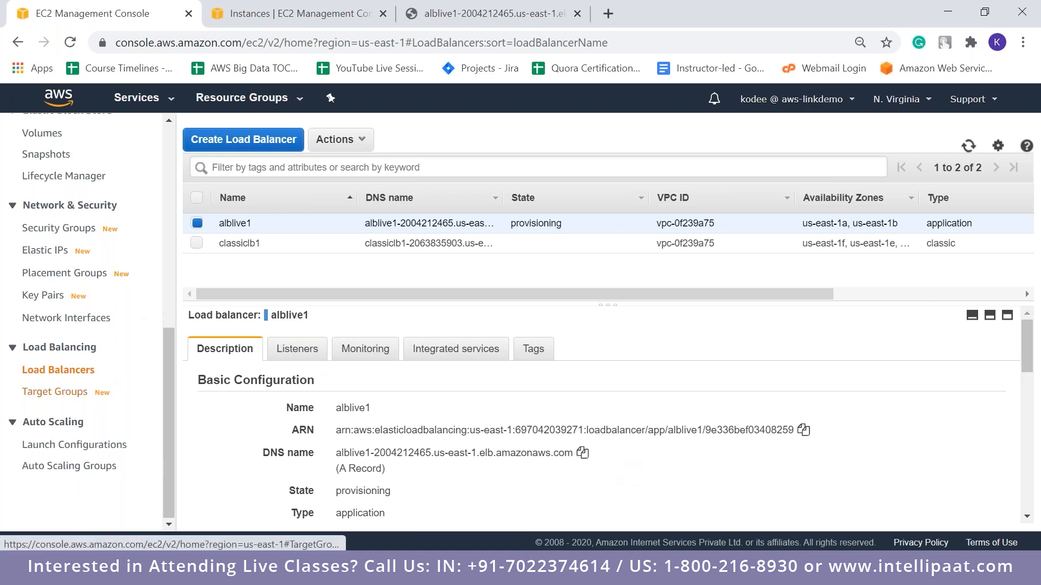
click(44, 391)
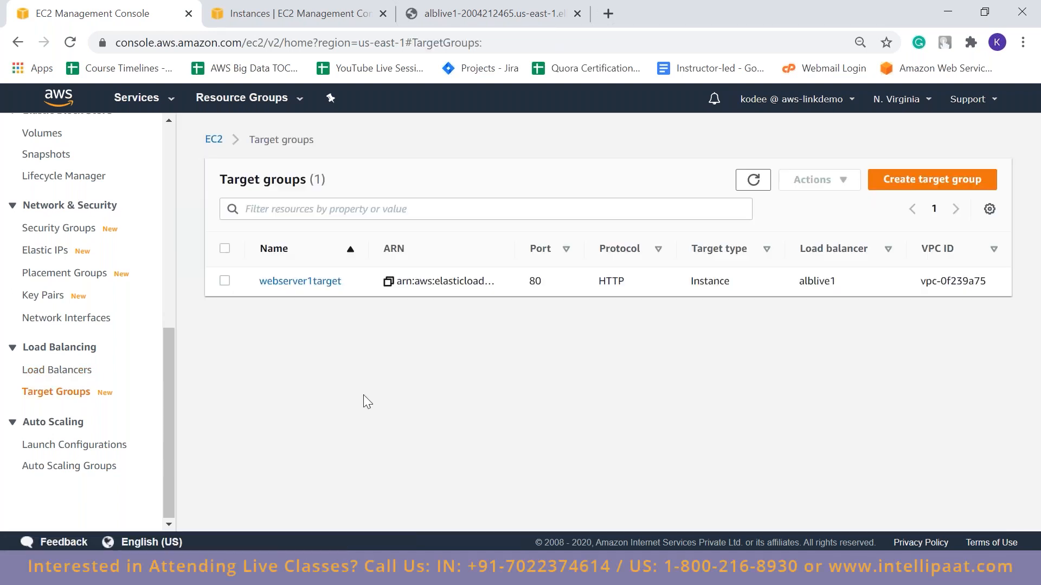
Start a new Instances target group named webserver2target with HTTP on port 80 and default health checks, and continue to target registration
click(917, 179)
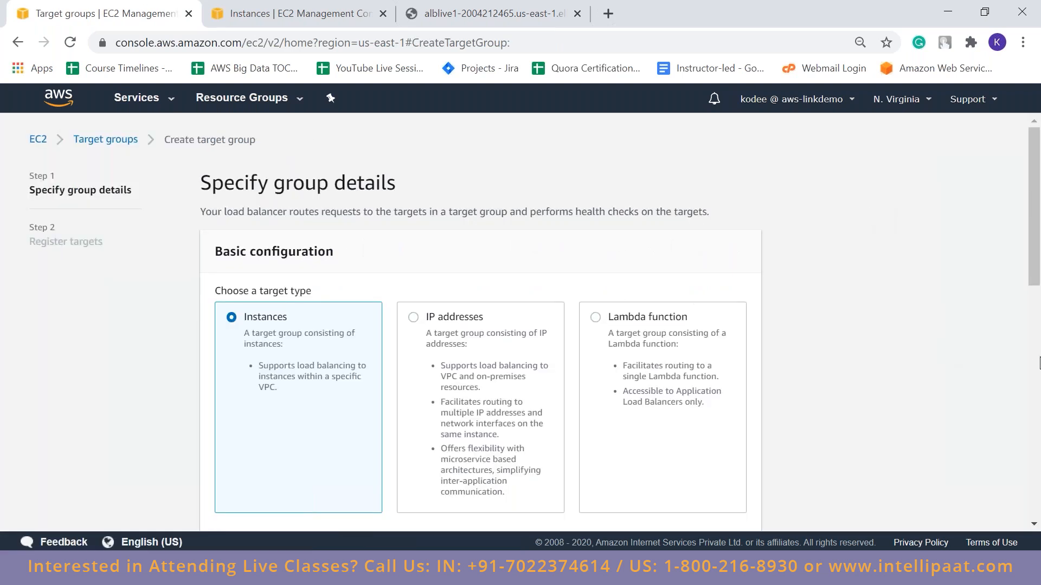
click(1039, 363)
mouse_move(1039, 363)
mouse_down()
mouse_move(1039, 276)
mouse_move(1039, 321)
mouse_up()
click(493, 299)
text(we)
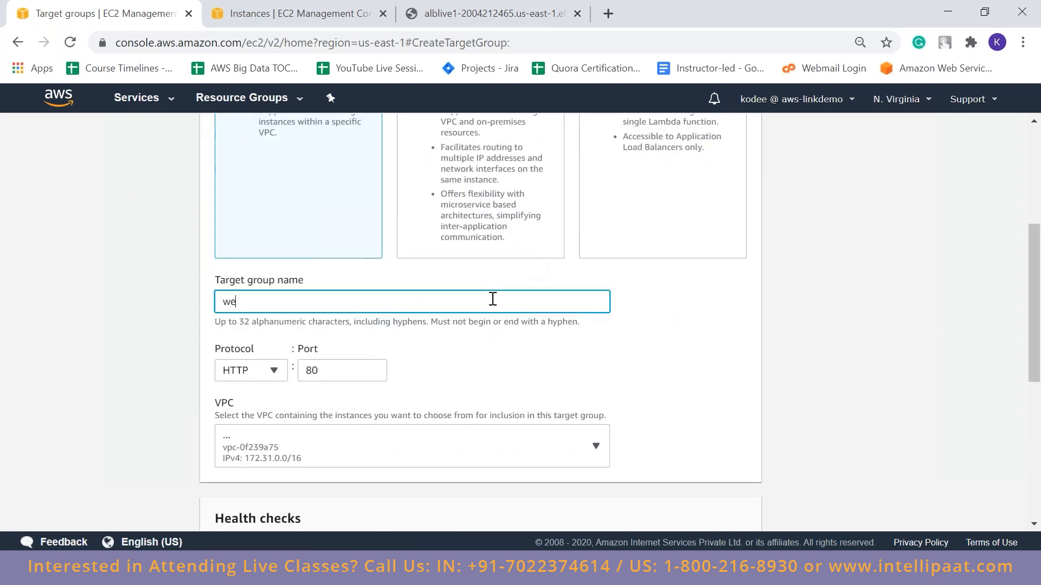
text(bserver2target)
scroll(1039, 390, down, 3)
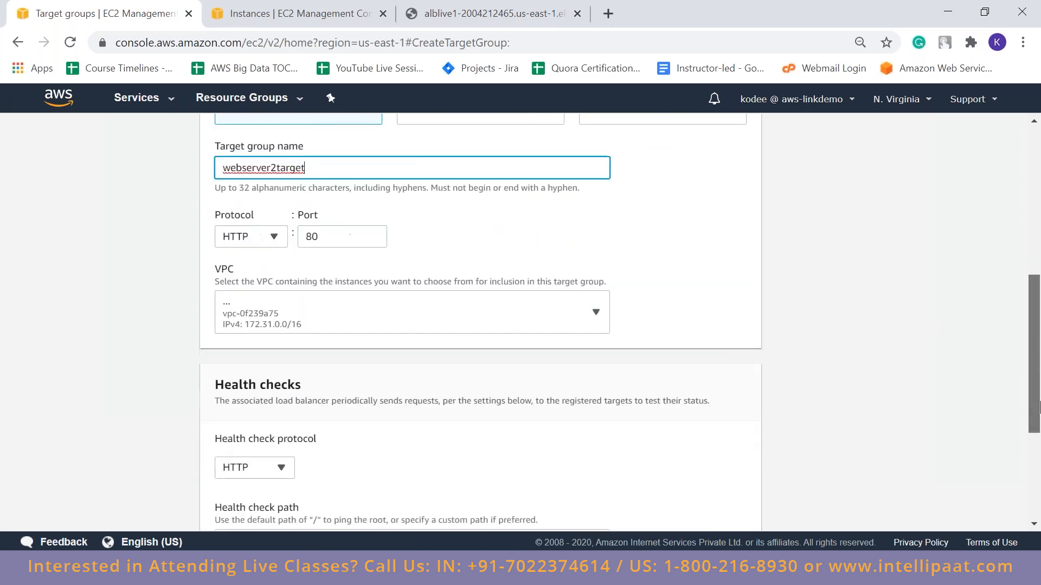
drag(1038, 410, 1039, 491)
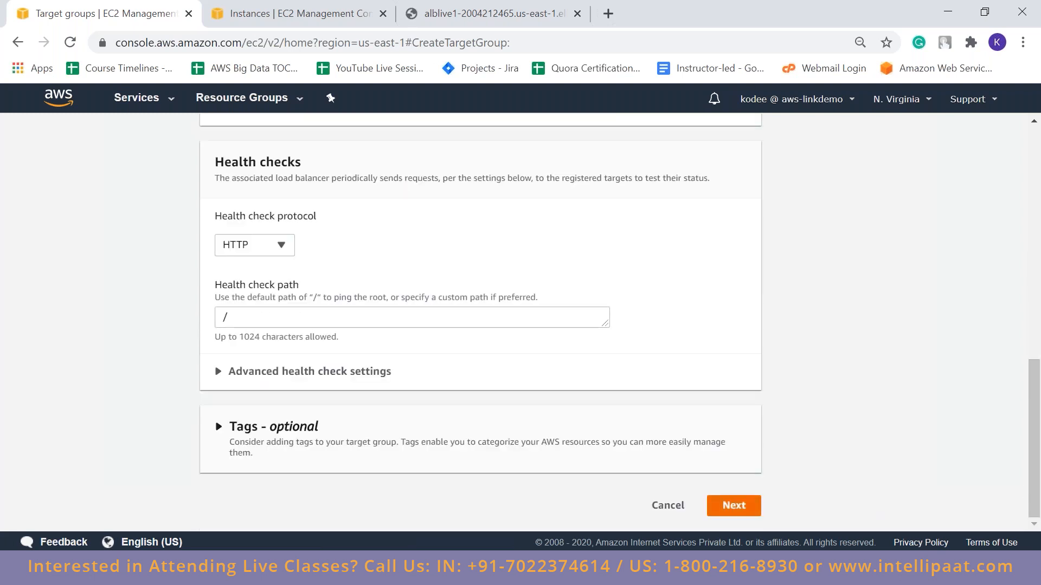
click(734, 506)
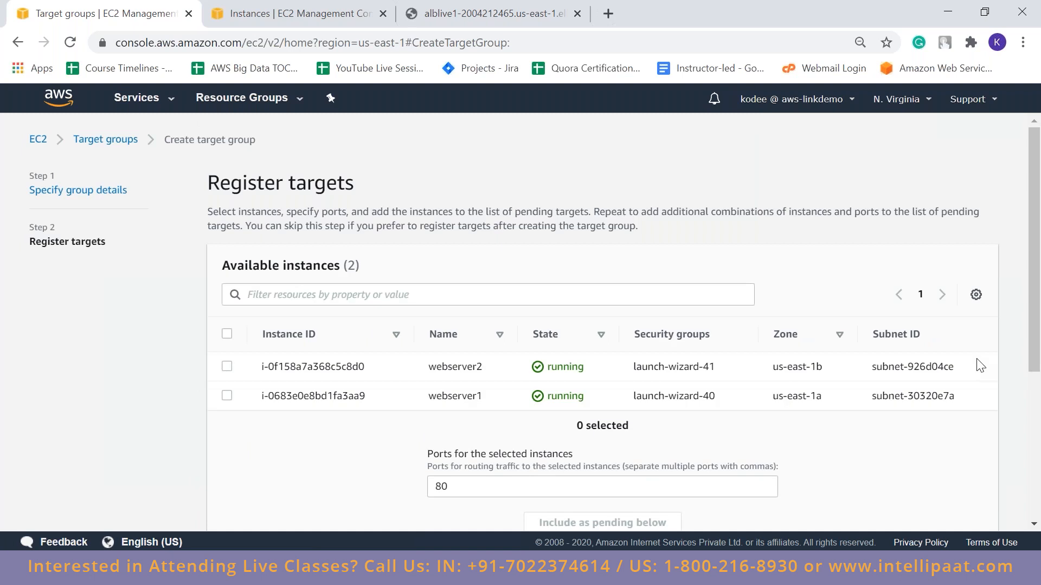
Add the webserver2 instance on port 80 as a pending target and create the target group
click(226, 367)
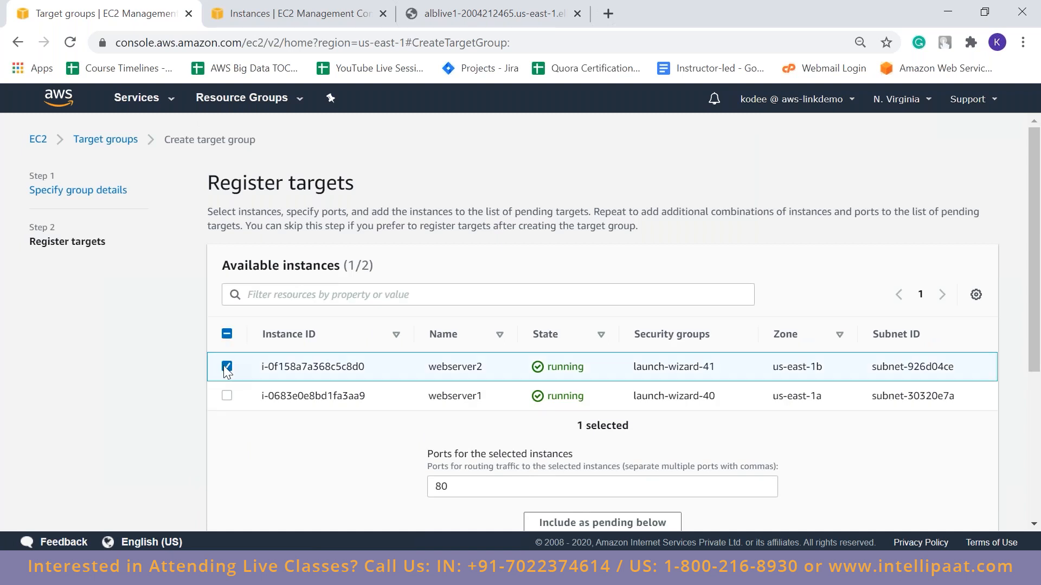
drag(1039, 333, 1040, 384)
click(639, 442)
scroll(970, 492, down, 3)
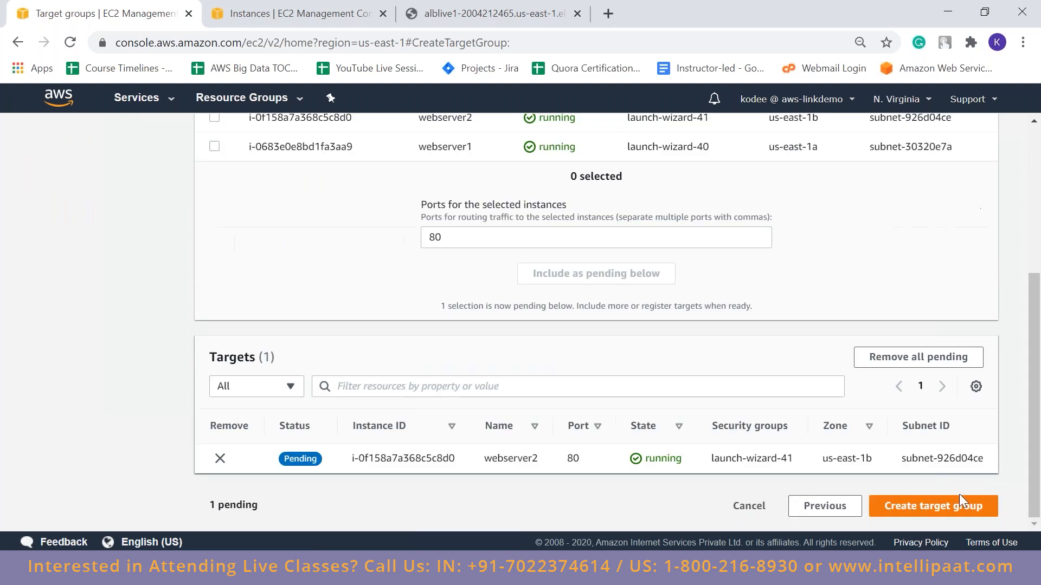
click(946, 511)
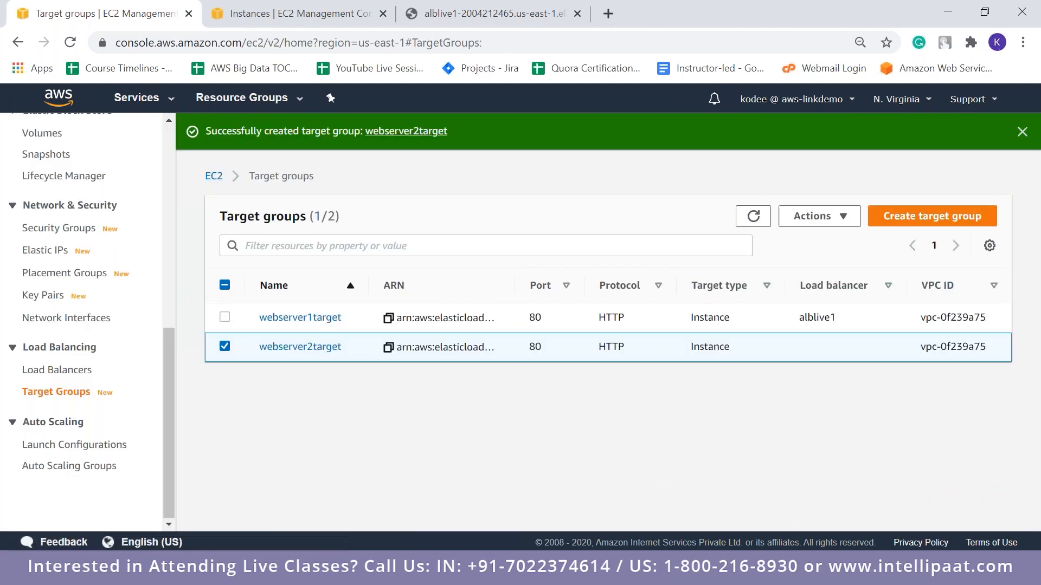
Deselect webserver2target, refresh the target groups list, and check which load balancer each group is attached to
click(224, 349)
click(764, 216)
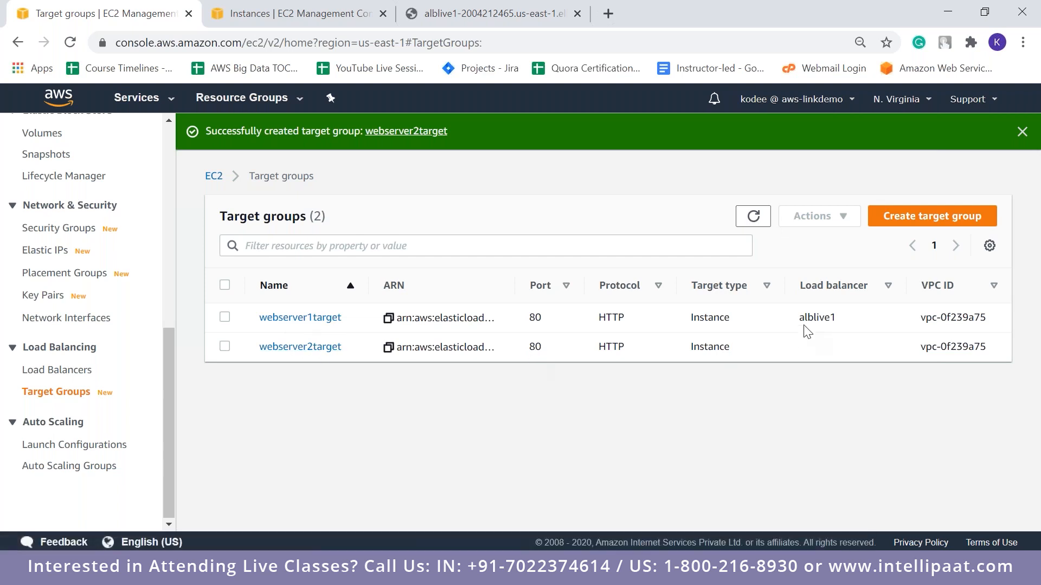
drag(801, 322, 835, 320)
click(827, 288)
click(826, 287)
click(826, 288)
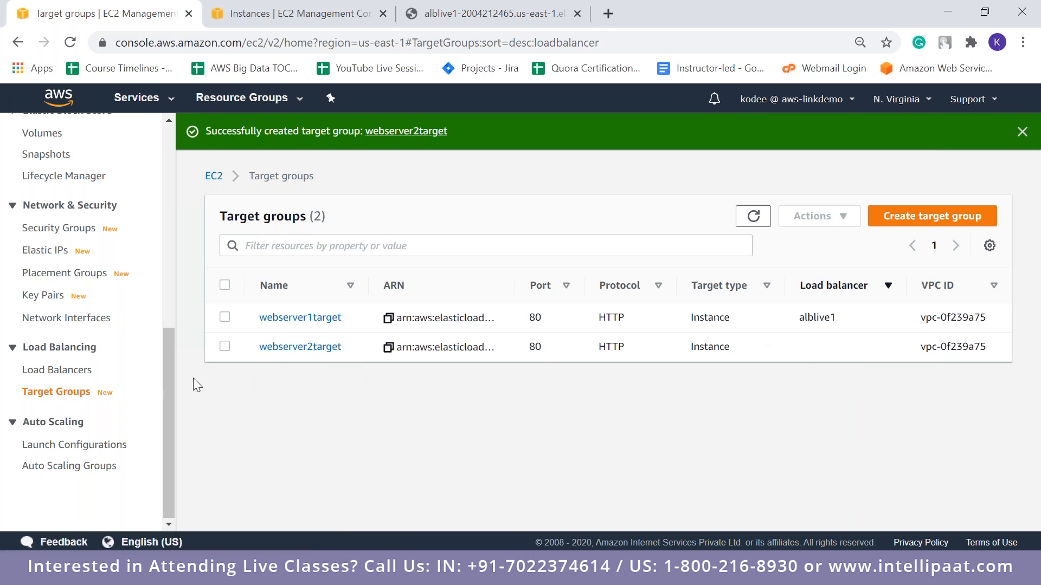
Go to the load balancers and display the listeners of alblive1 in an enlarged details area
click(66, 374)
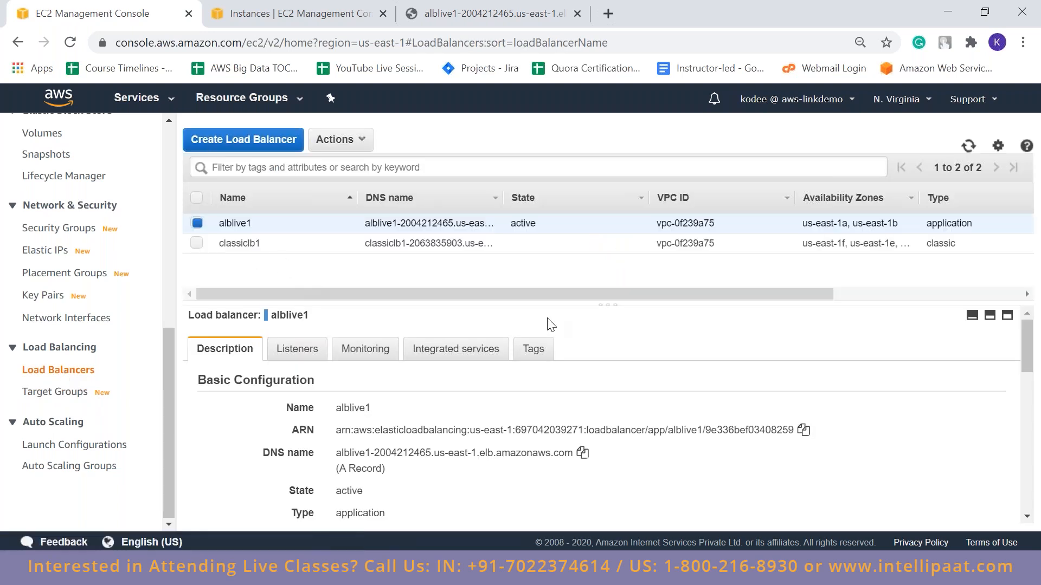
click(301, 352)
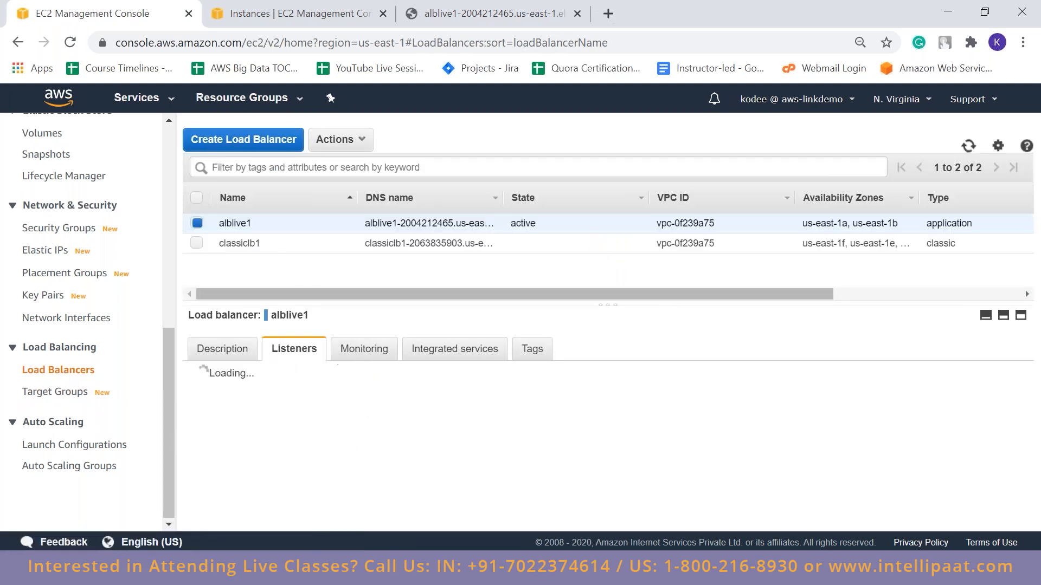
drag(603, 302, 602, 278)
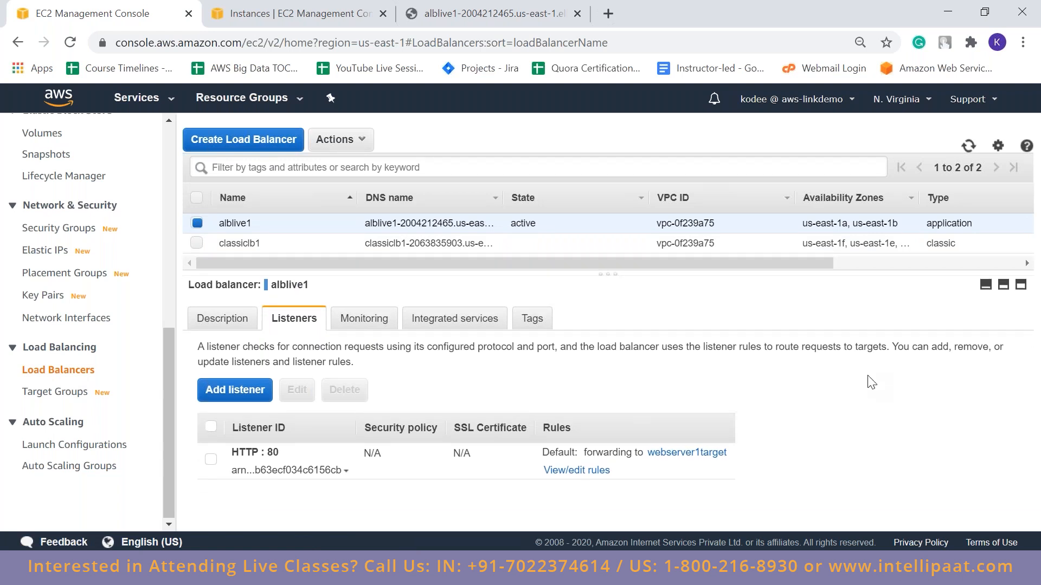
Switch to the browser tab with alblive1's page, append /server2/ to its DNS name, and load that address
click(518, 7)
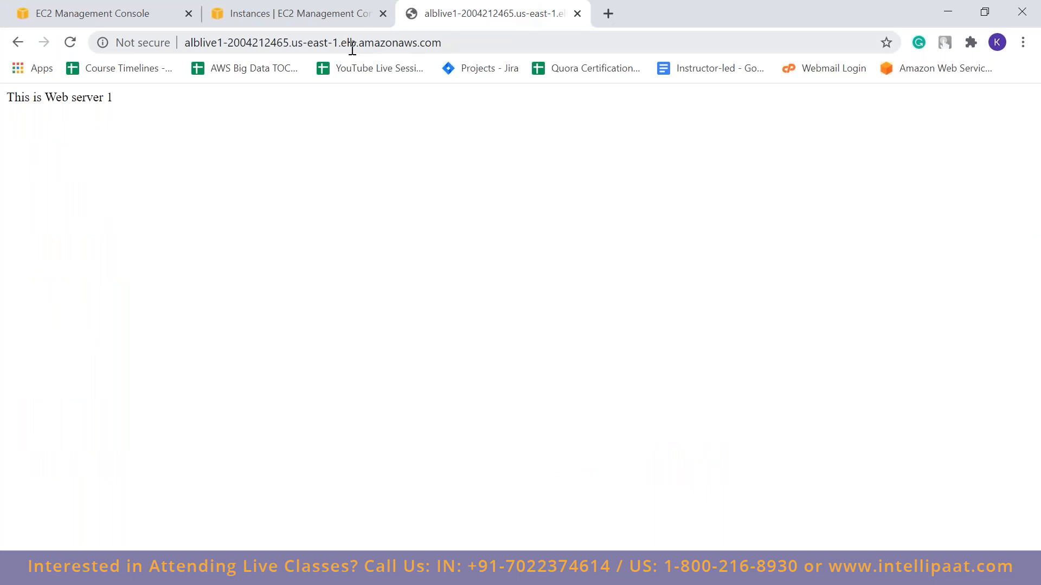
click(357, 42)
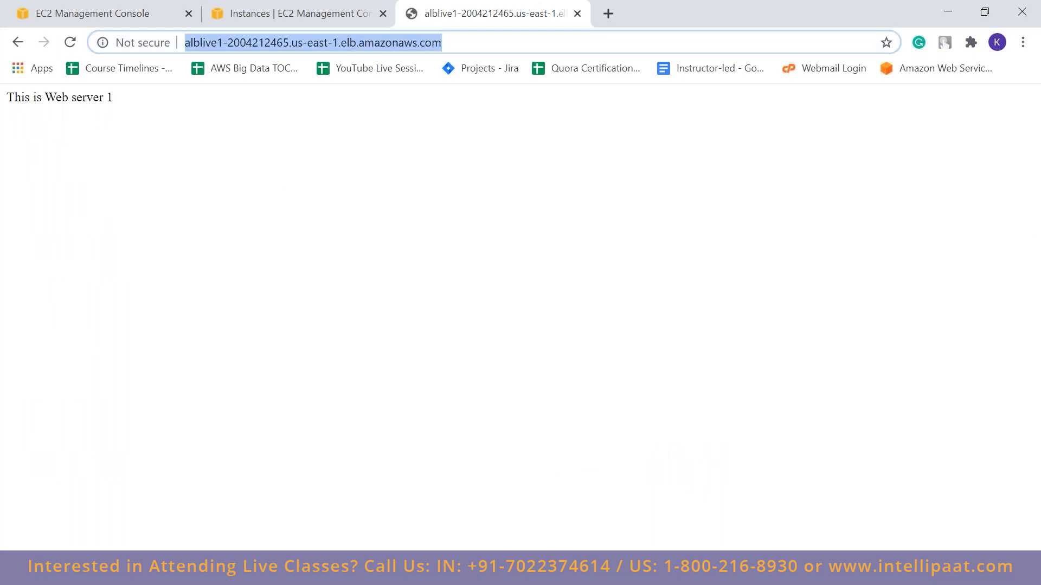
triple_click(60, 103)
click(473, 146)
click(450, 37)
click(451, 37)
text(/dr)
key(BackSpace)
key(BackSpace)
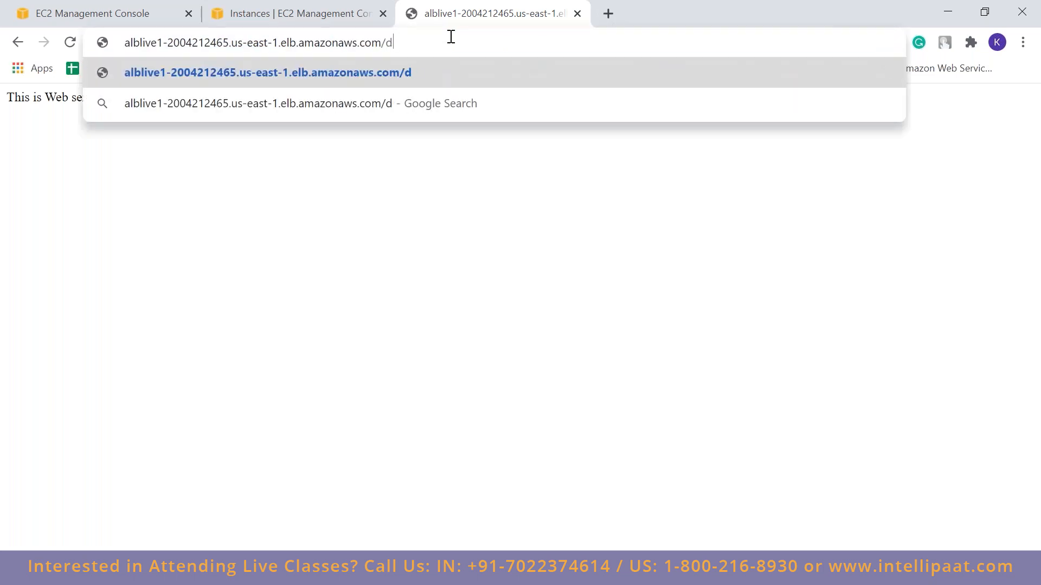
text(serve)
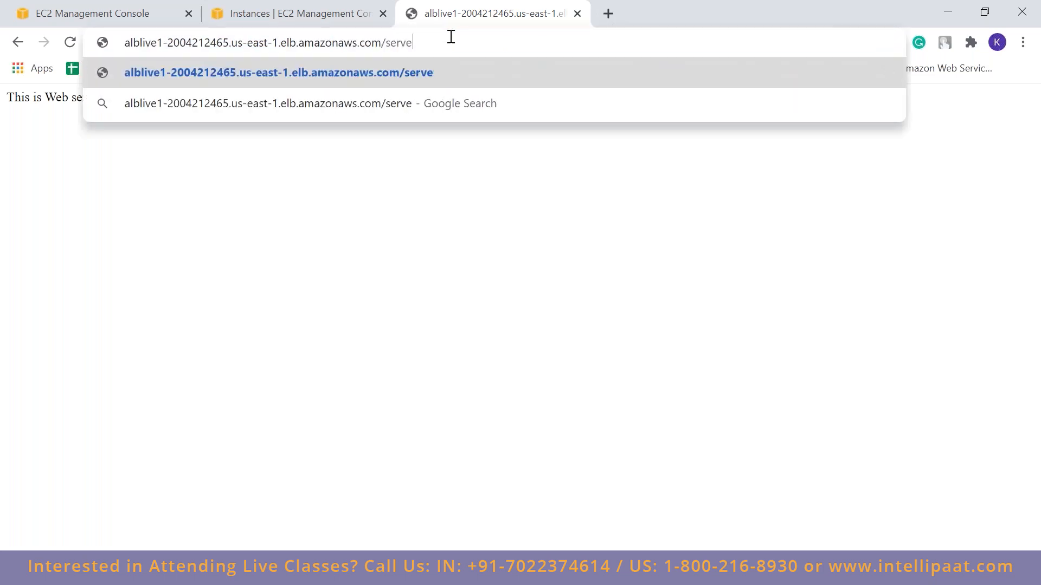
text(r2/)
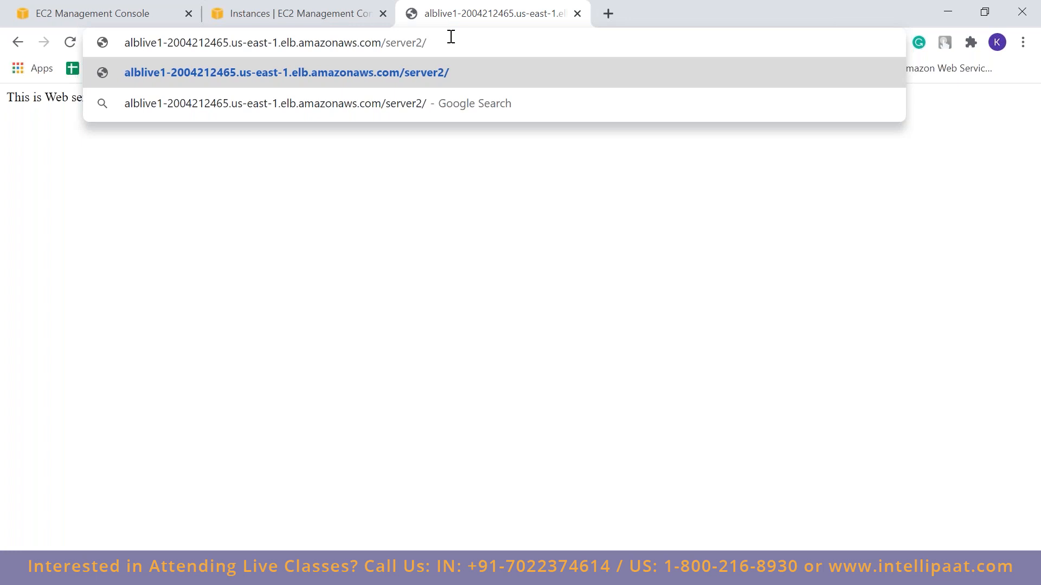
key(Return)
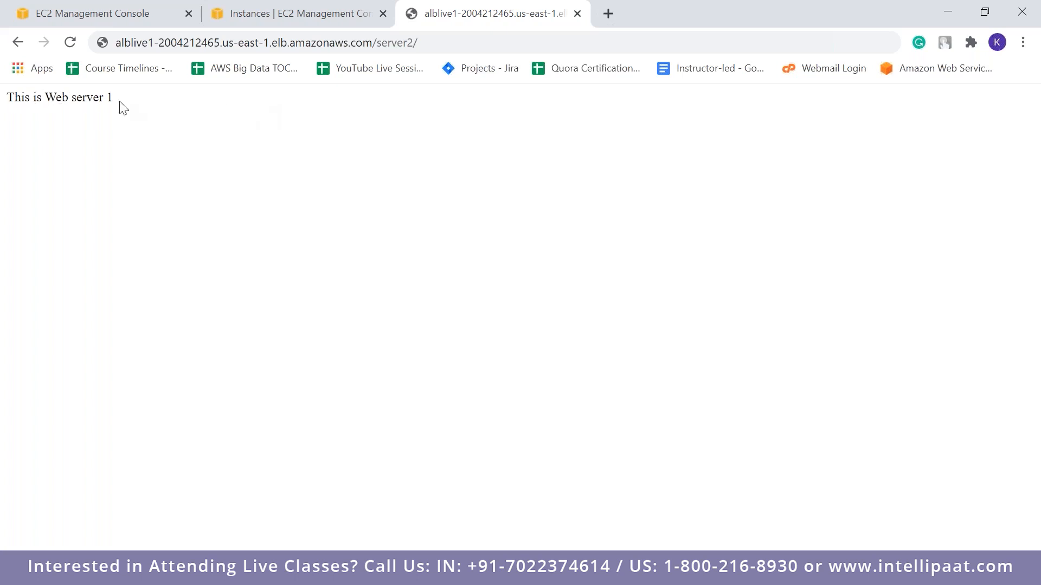
click(457, 46)
key(Return)
Remove the /server2/ path from the address and load alblive1's root page again
drag(486, 44, 443, 48)
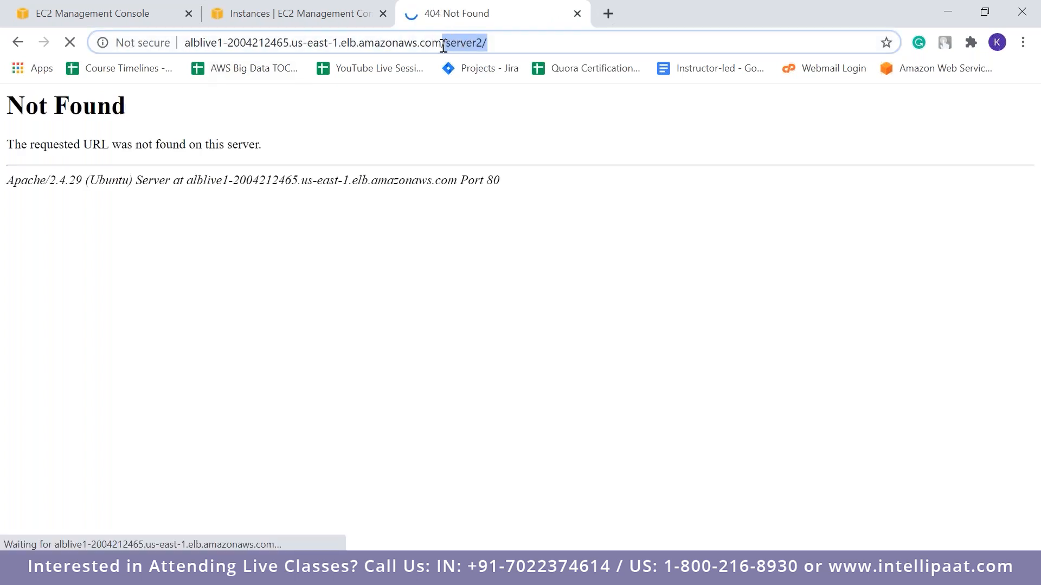
key(BackSpace)
key(Return)
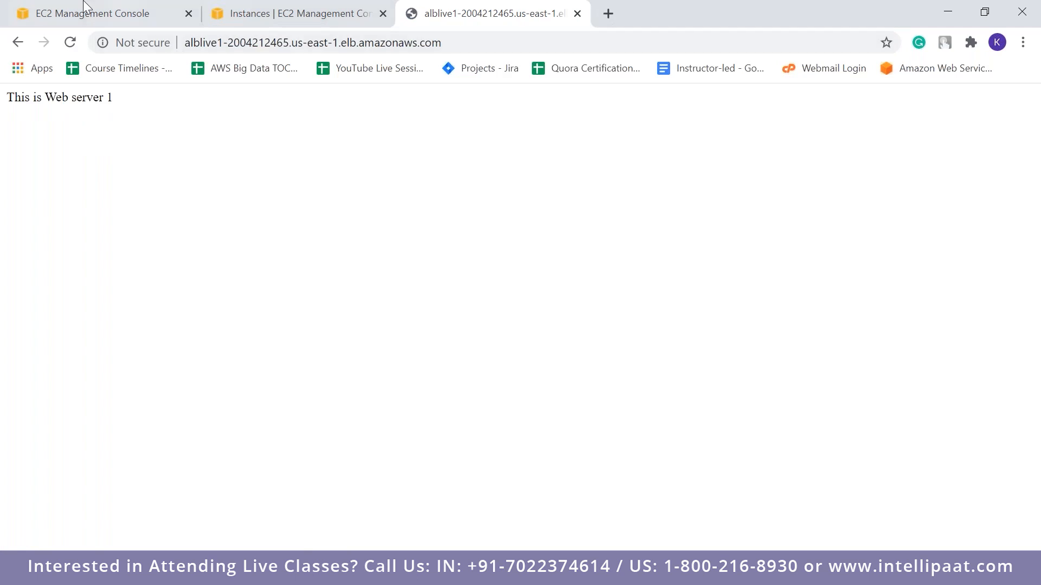
Examine alblive1's HTTP port 80 listener in the EC2 console and compare it with the page served in the other browser tab
click(87, 7)
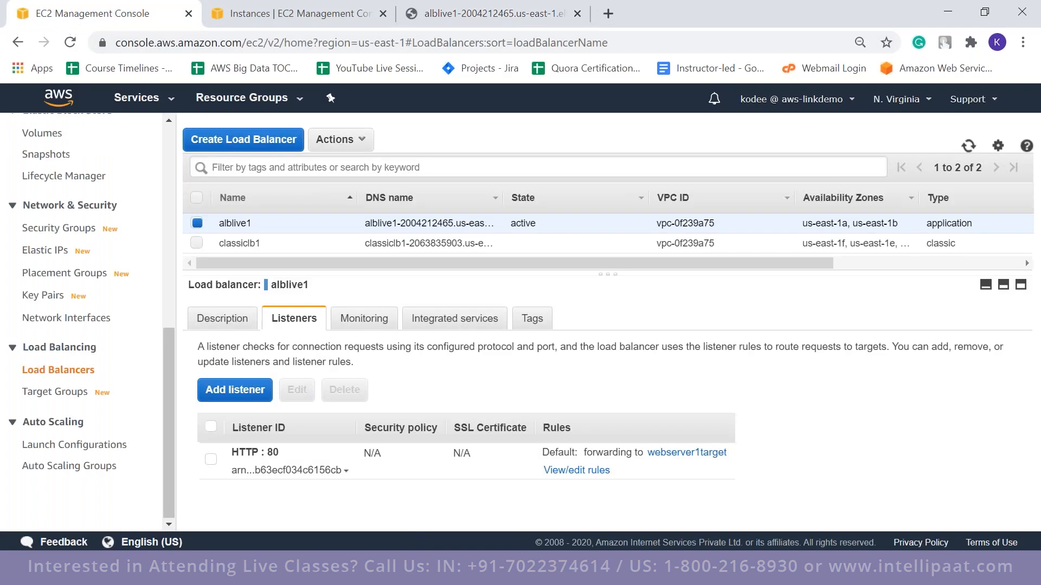
double_click(272, 453)
click(589, 379)
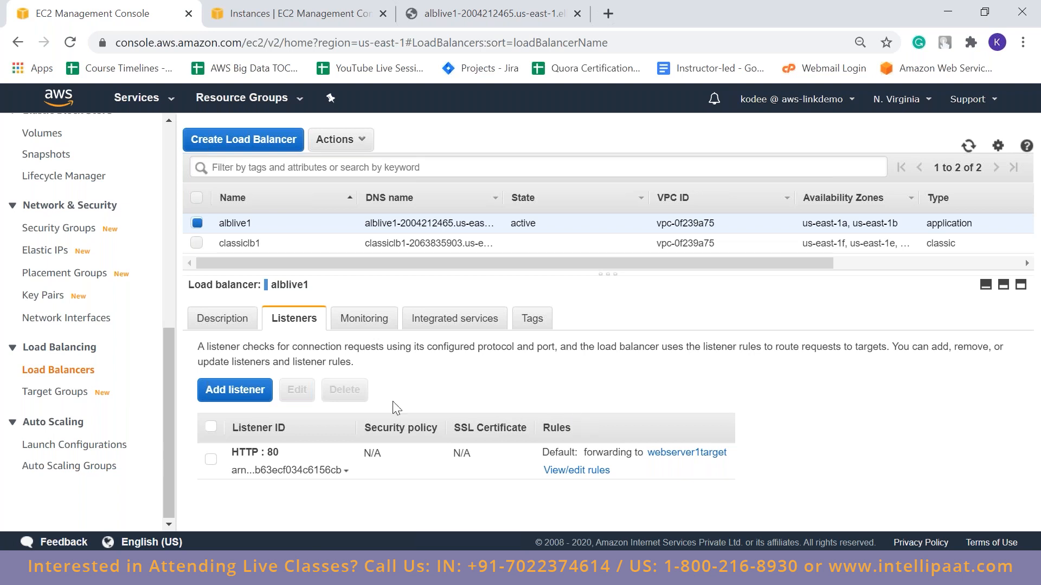
double_click(272, 452)
click(501, 428)
click(510, 16)
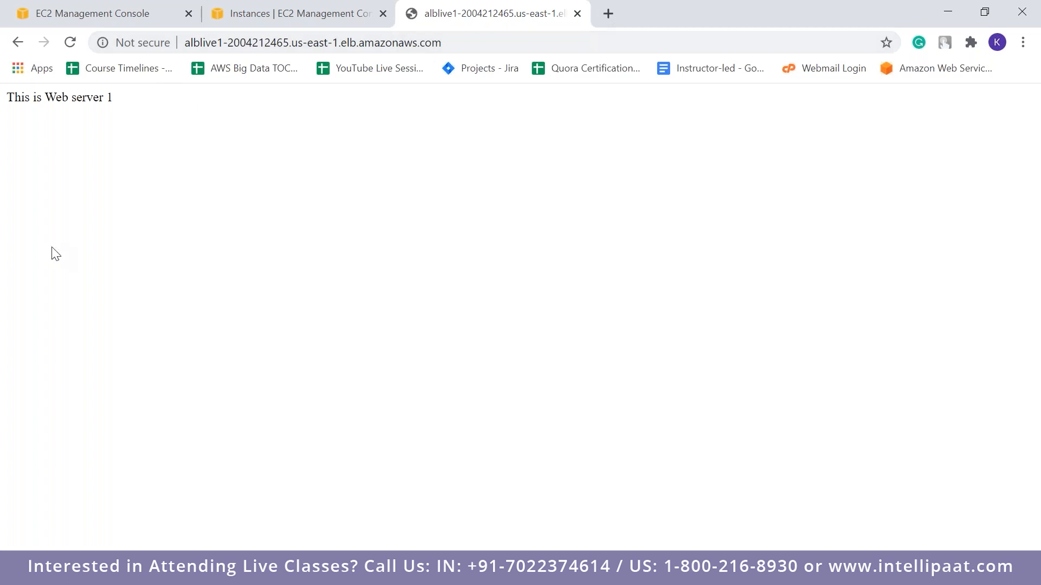
click(65, 5)
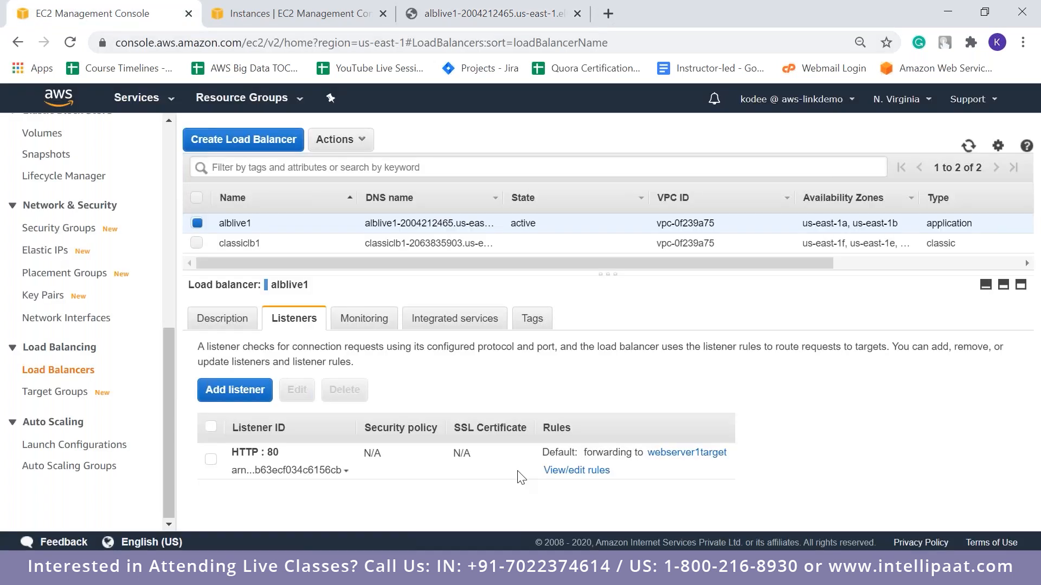
Open the rules of alblive1's HTTP:80 listener and examine the default rule's condition and forwarding action
click(576, 471)
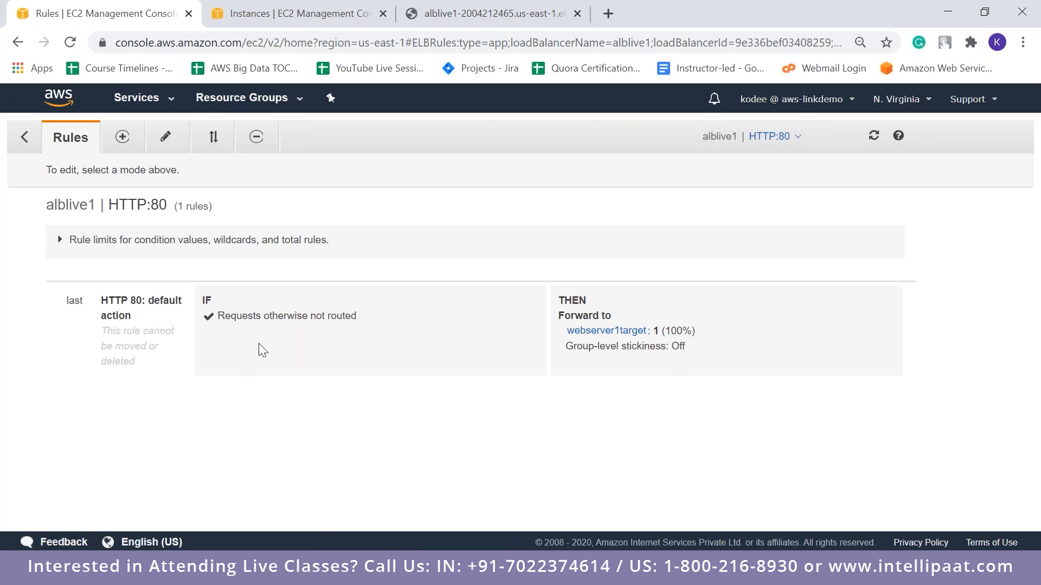
drag(224, 316, 367, 320)
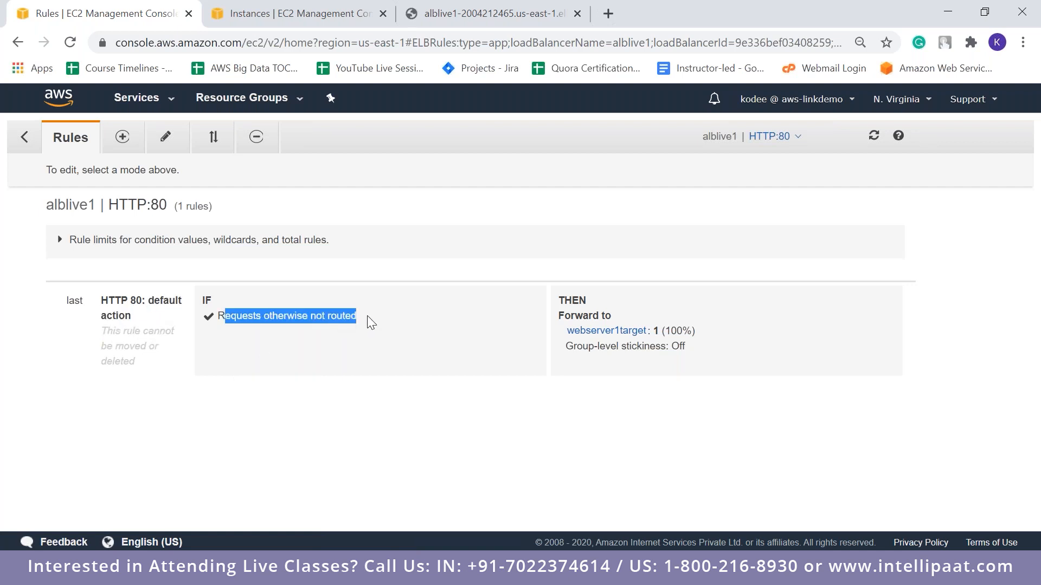
click(399, 370)
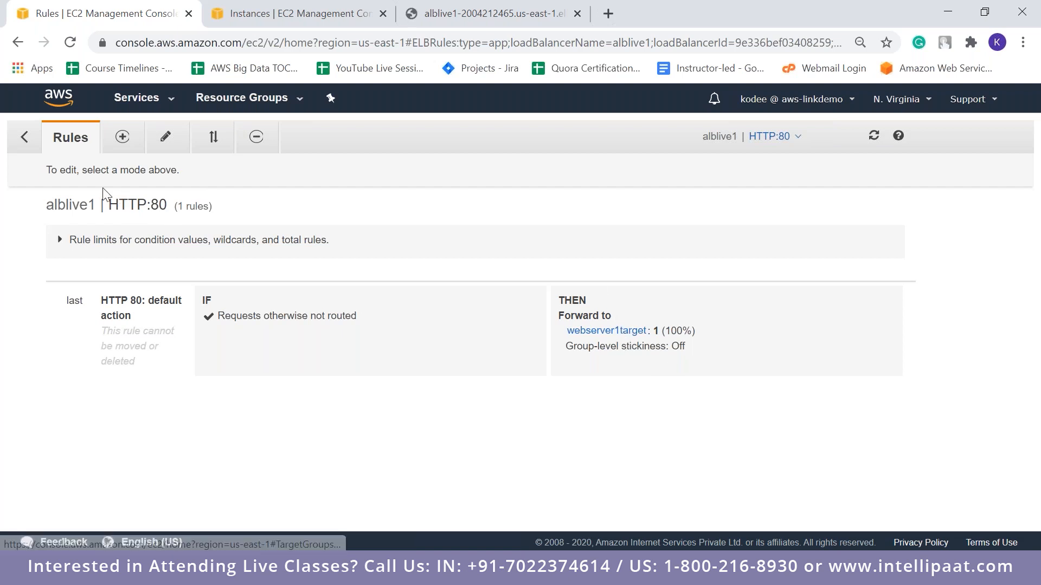
Insert a new rule above the default rule of alblive1's HTTP:80 listener with the path condition /server2/
click(122, 137)
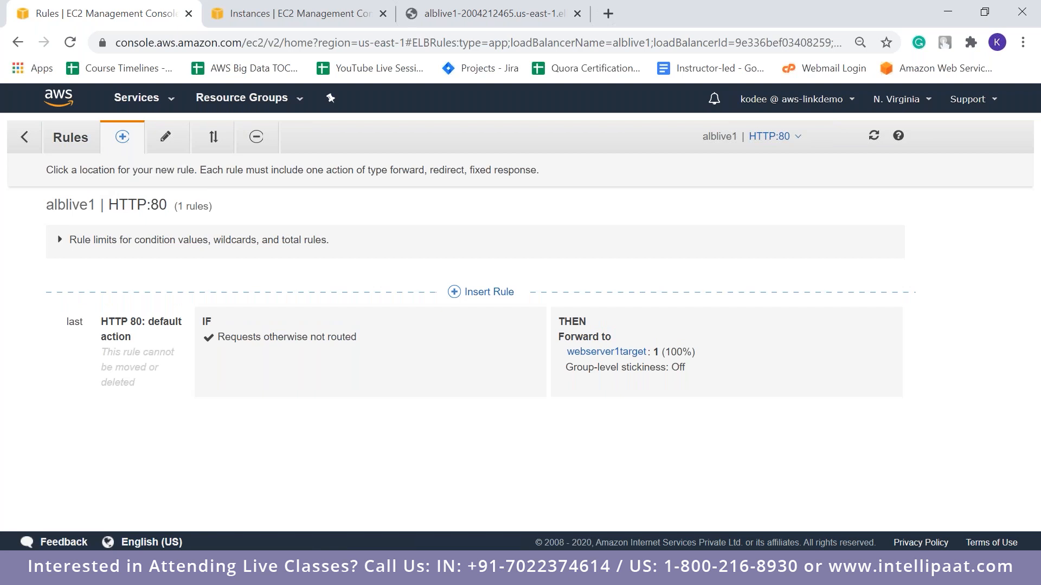
click(164, 138)
click(122, 137)
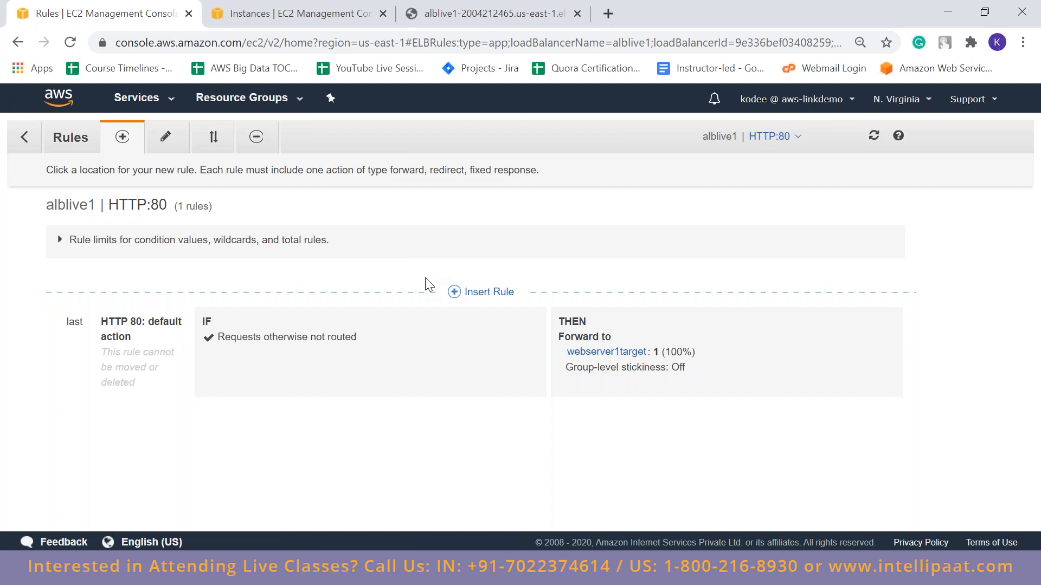
click(462, 295)
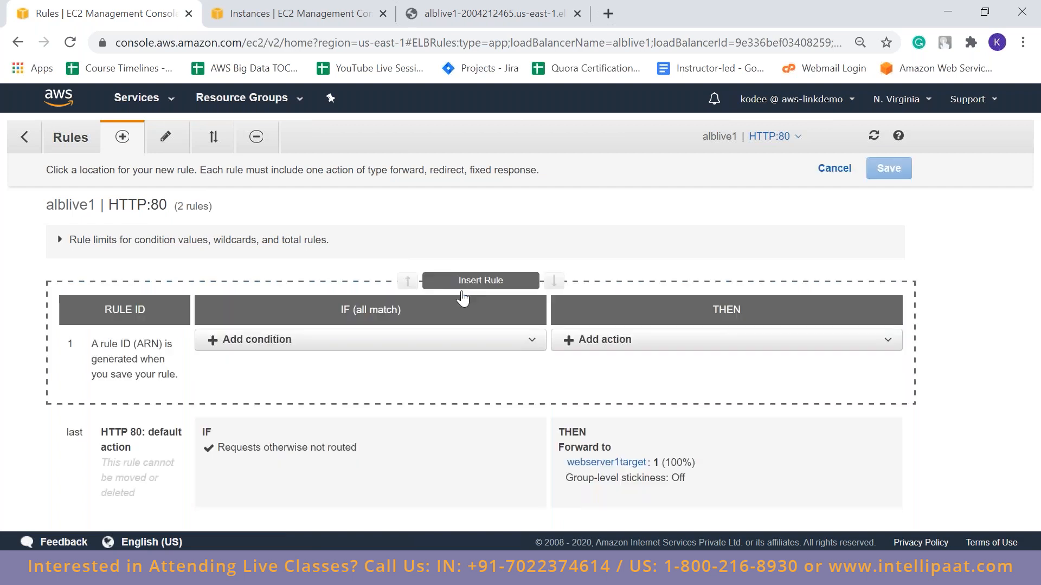
click(378, 339)
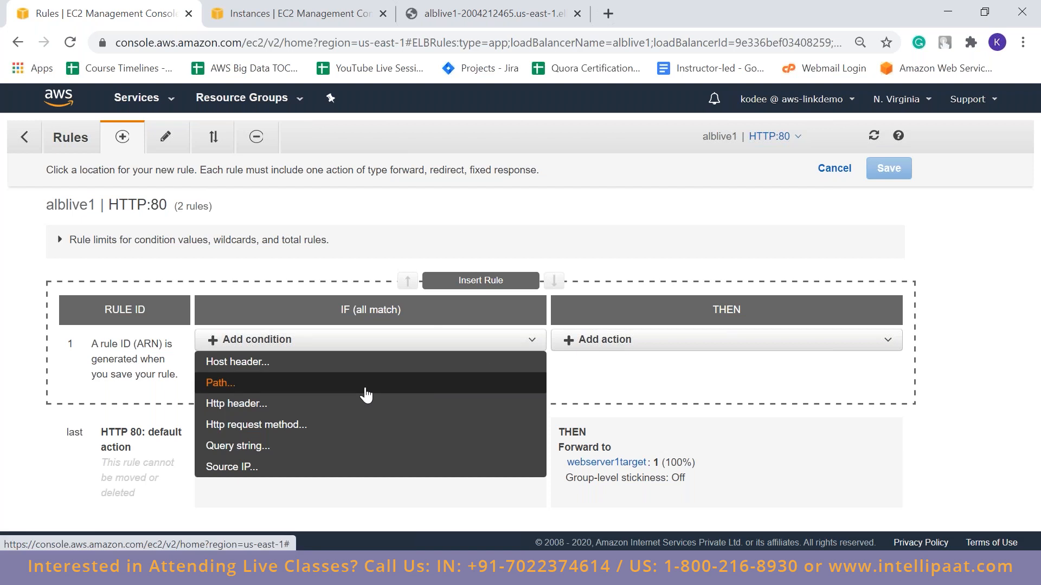
click(367, 395)
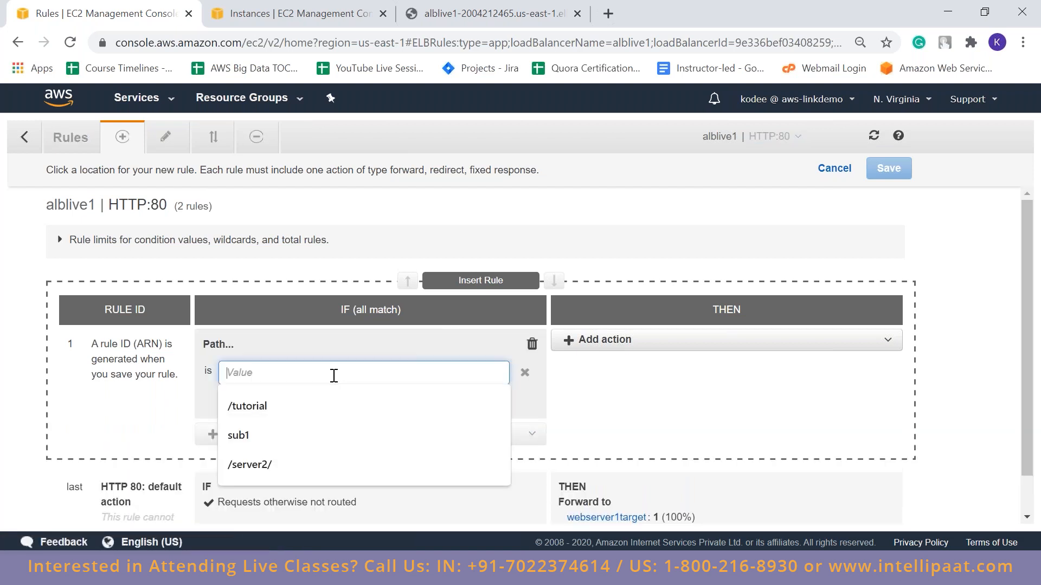
key(Down)
key(Down)
key(Down)
key(Return)
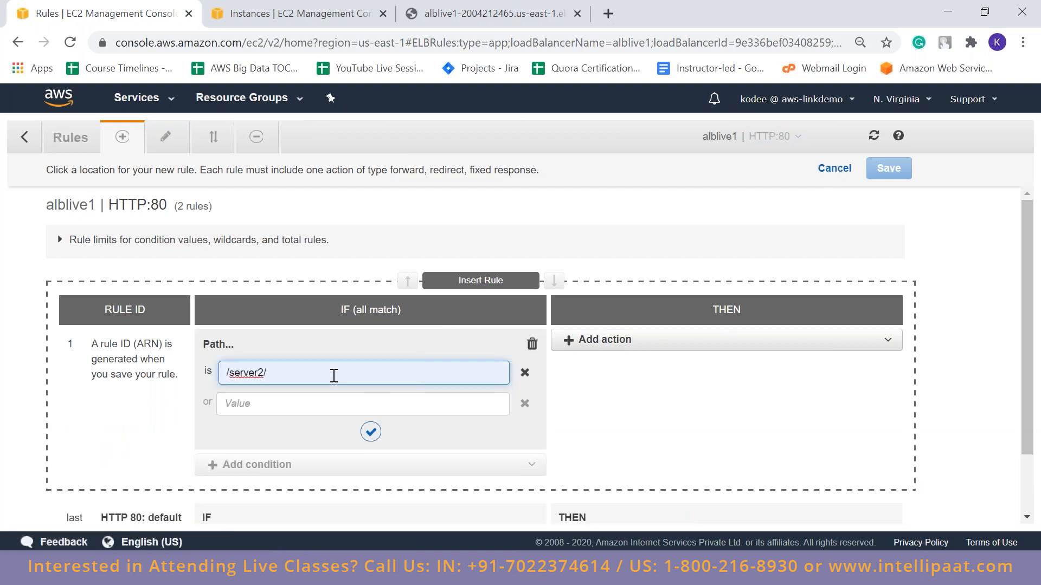
click(541, 388)
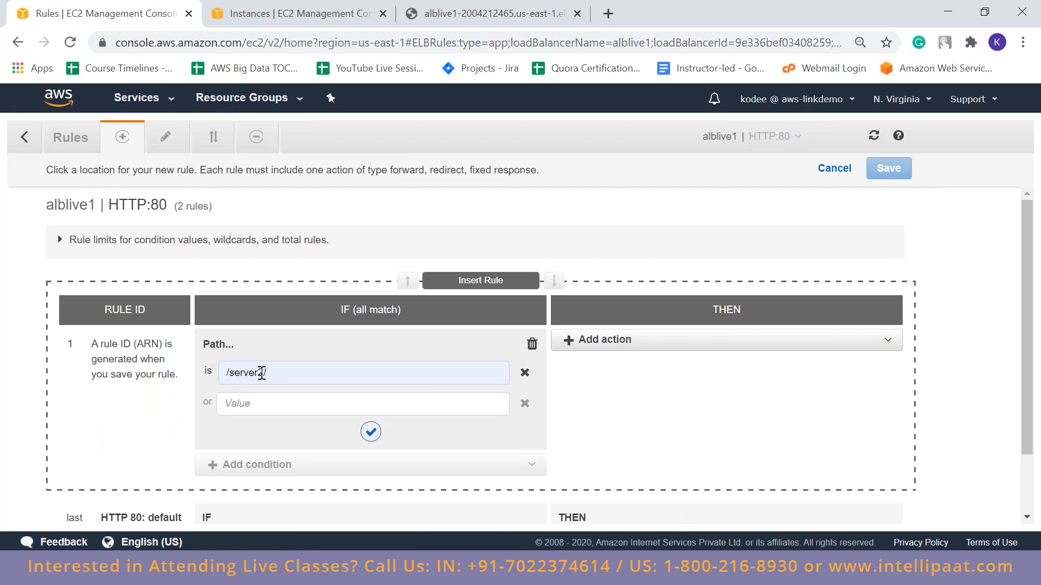
drag(277, 371, 213, 373)
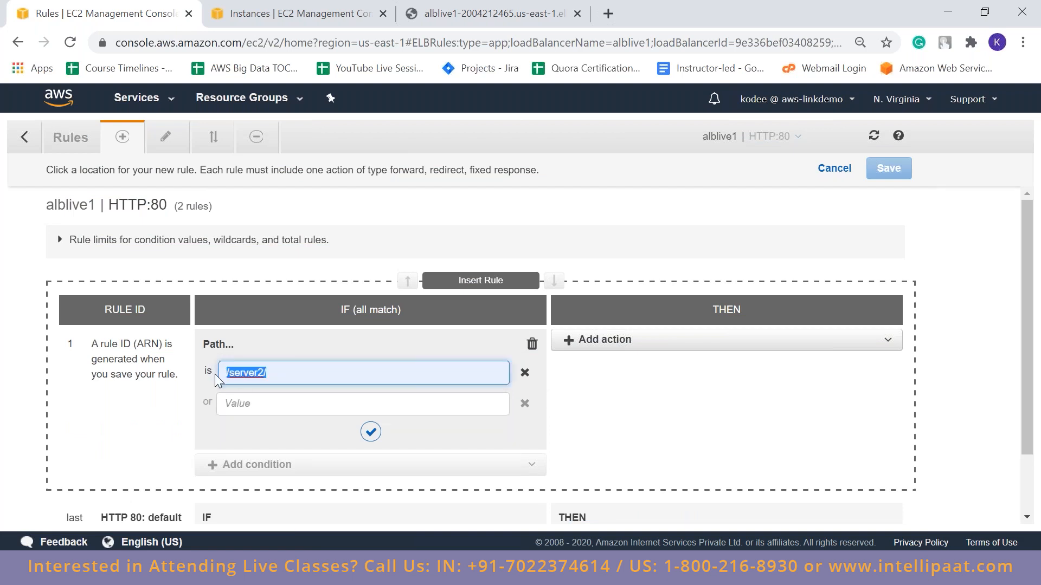
click(697, 447)
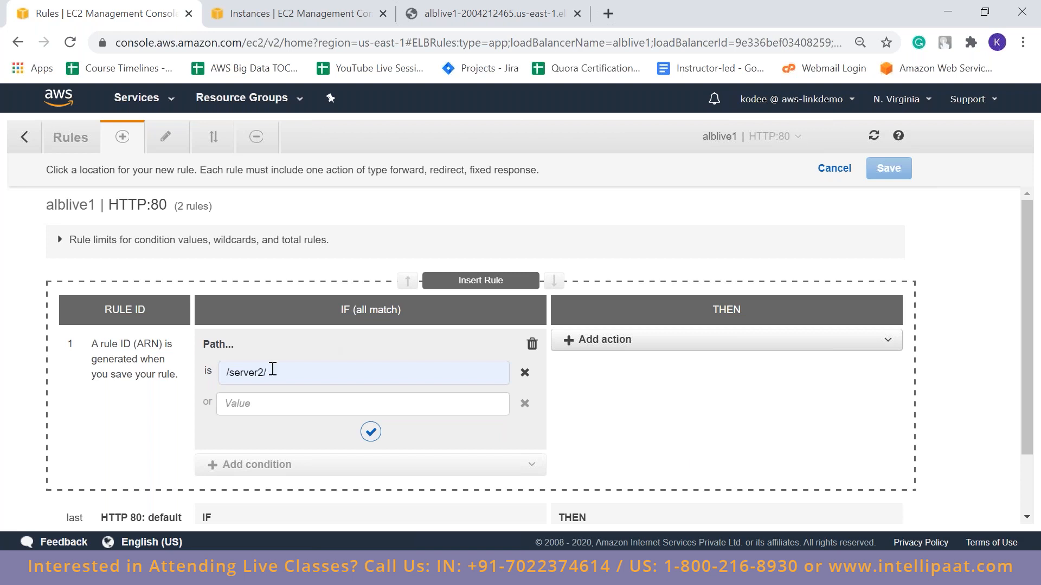
Make the new /server2/ rule forward to the target group webserver2target and save the rule
click(440, 7)
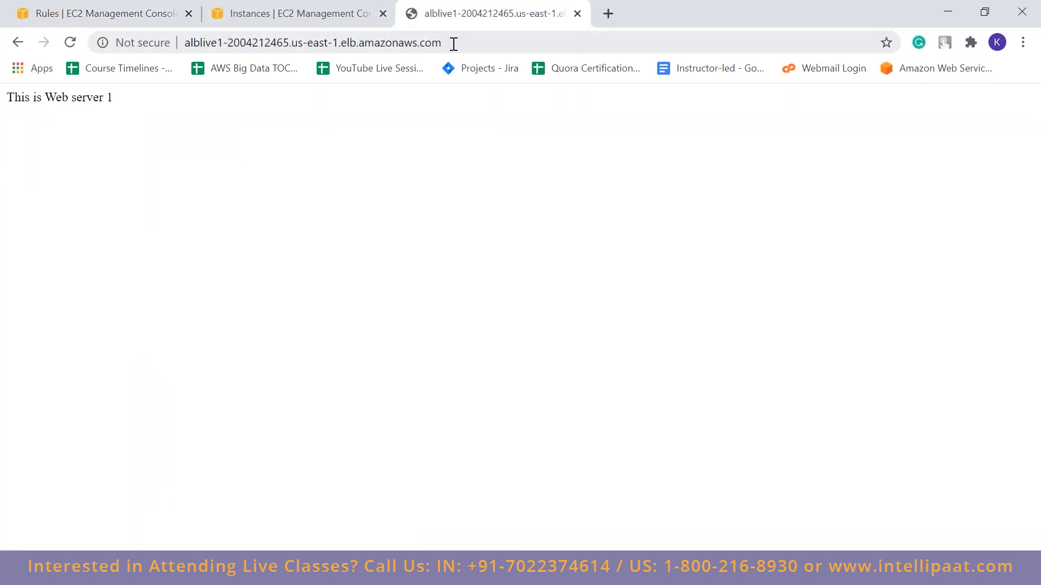
click(76, 7)
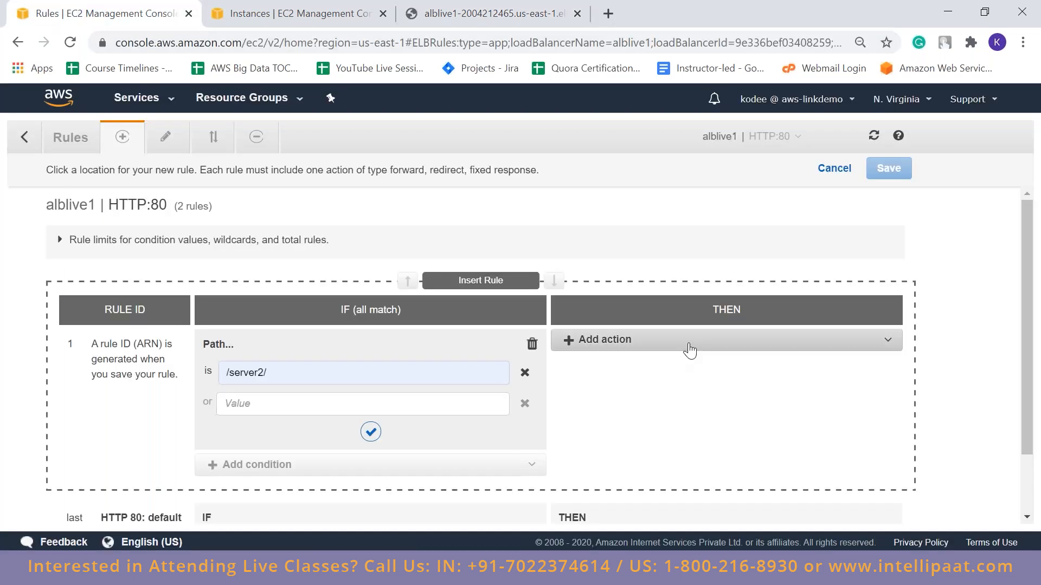
click(674, 340)
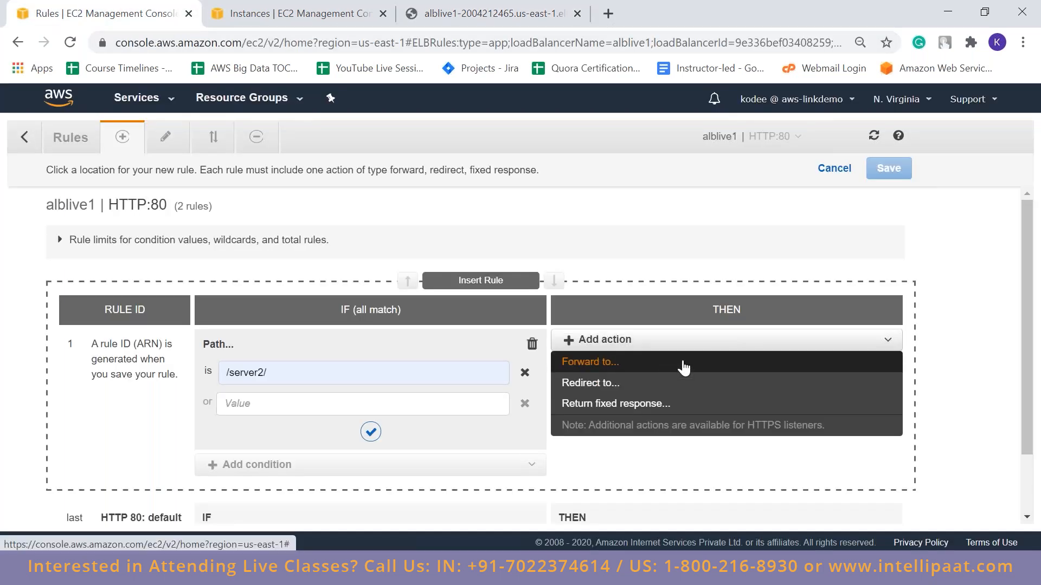
click(683, 368)
click(658, 390)
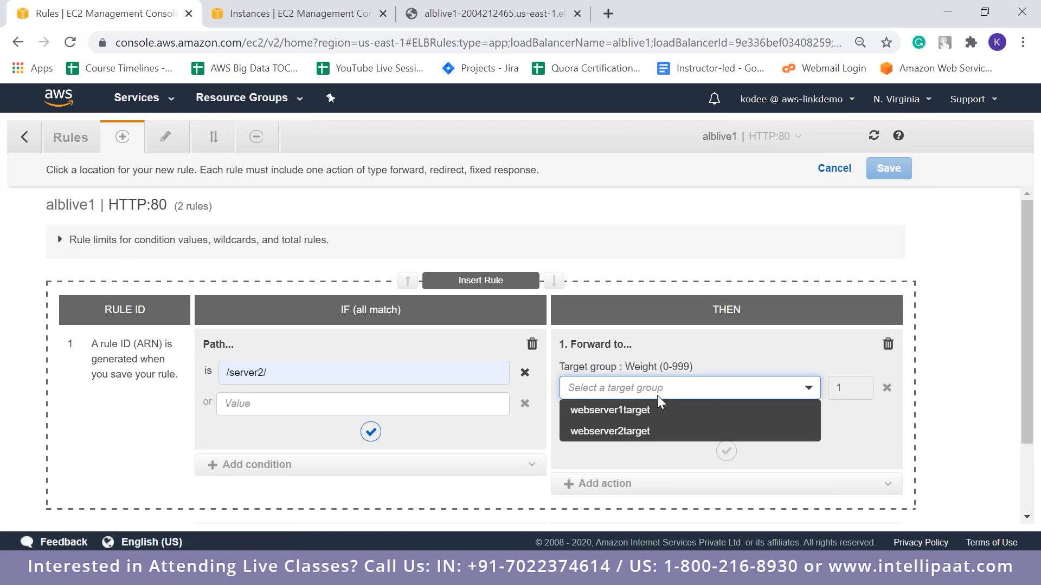
click(659, 432)
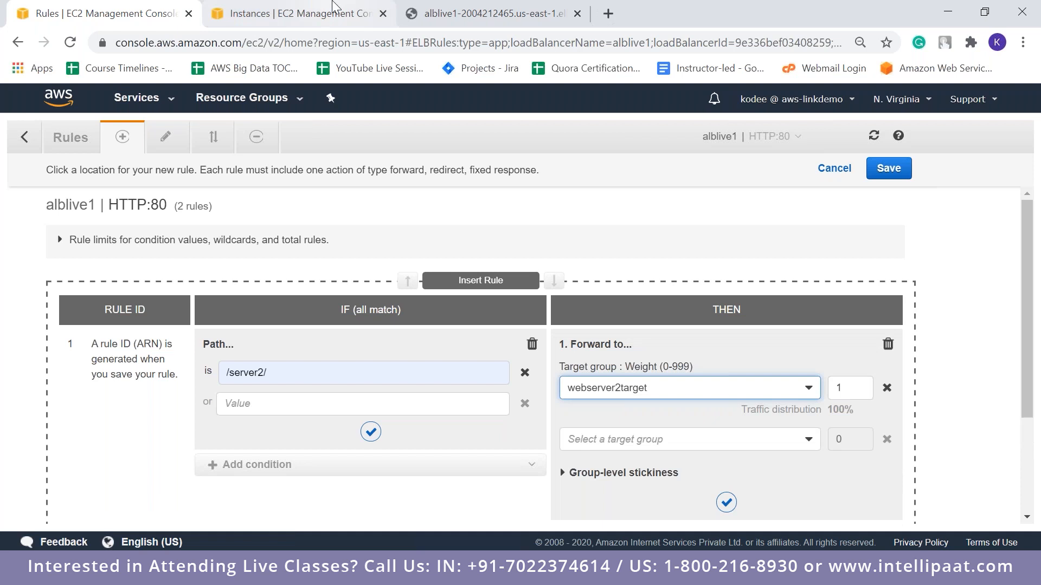
click(300, 13)
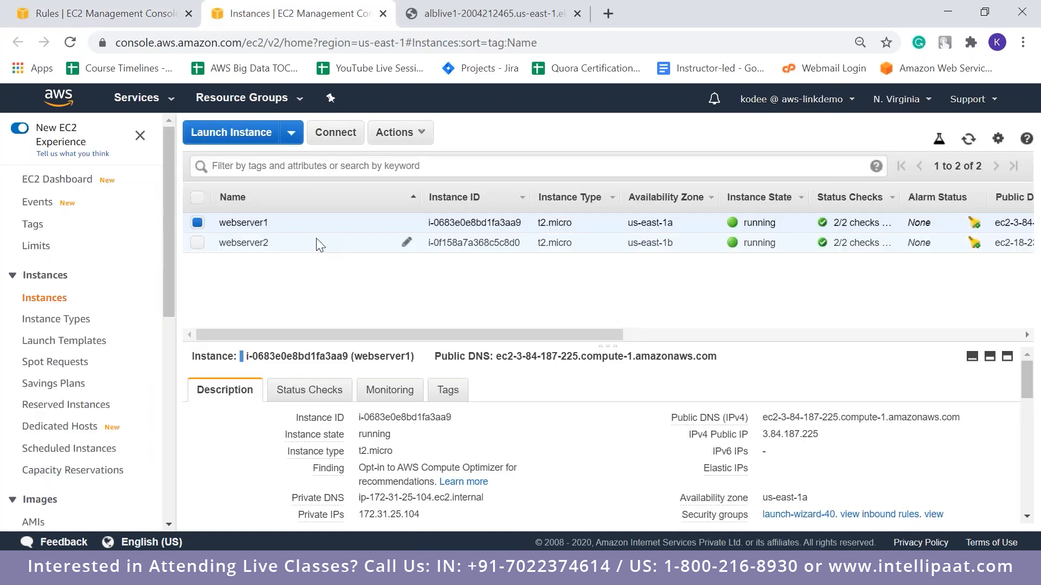
click(112, 7)
click(731, 507)
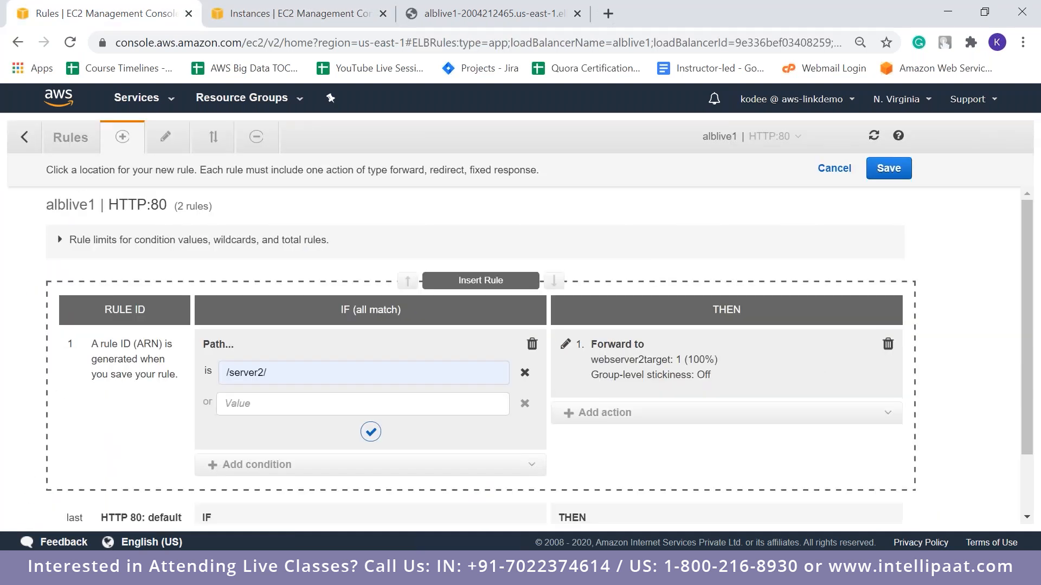
click(889, 168)
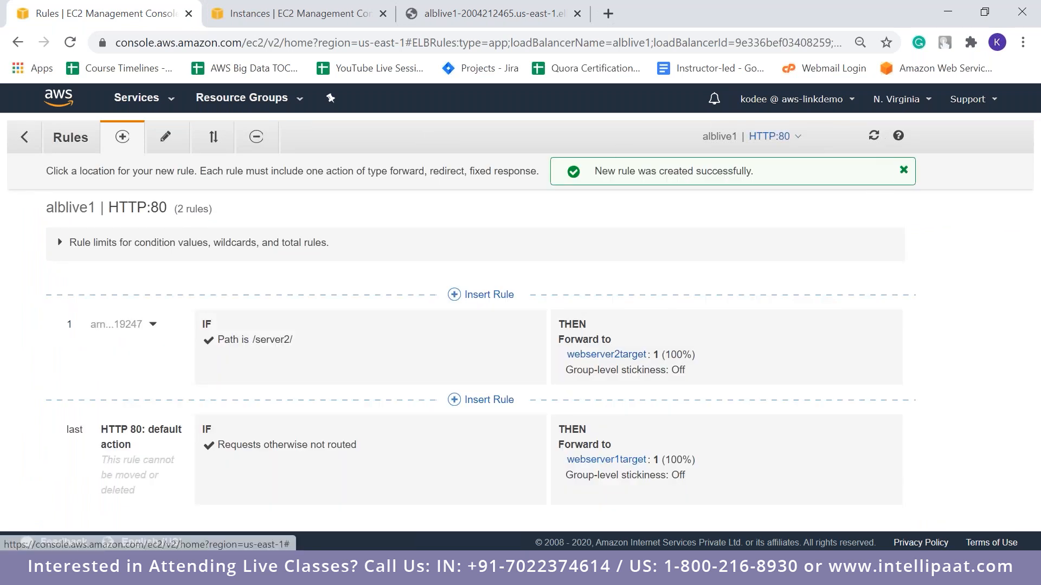
Leave the rules view and refresh the target groups list to check the load balancer association of webserver2target
click(24, 137)
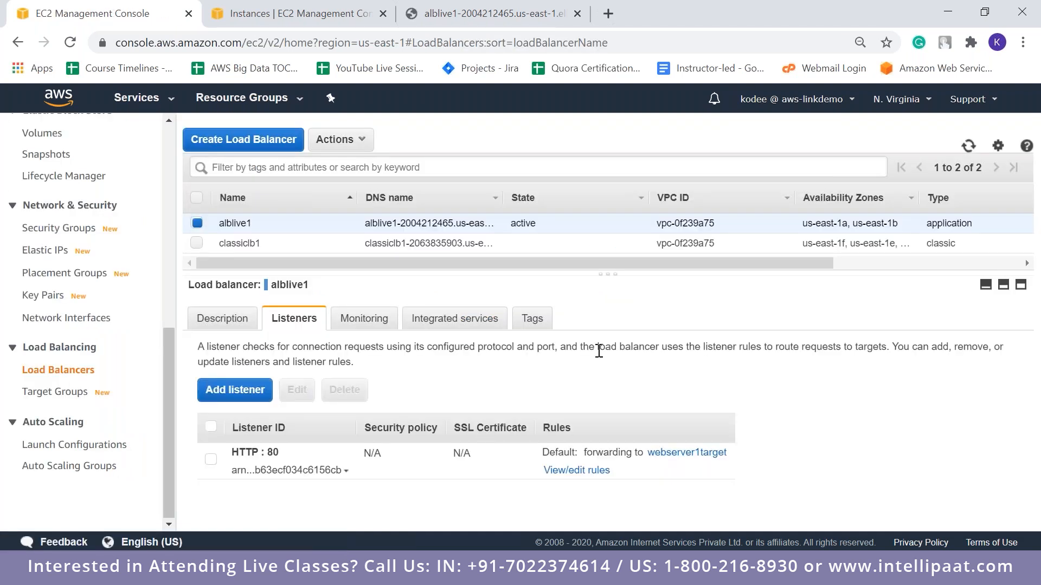
click(52, 398)
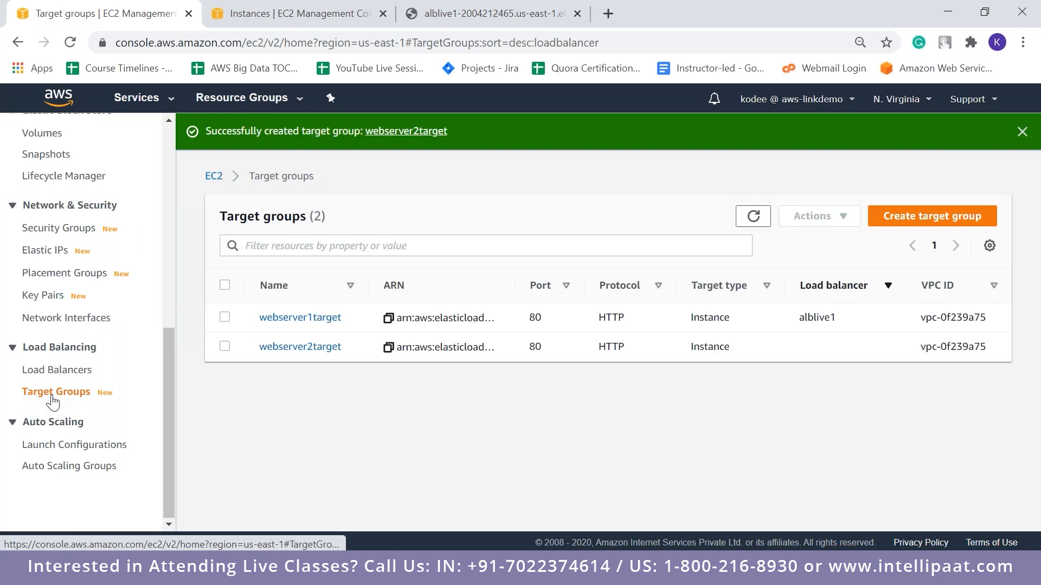
click(751, 220)
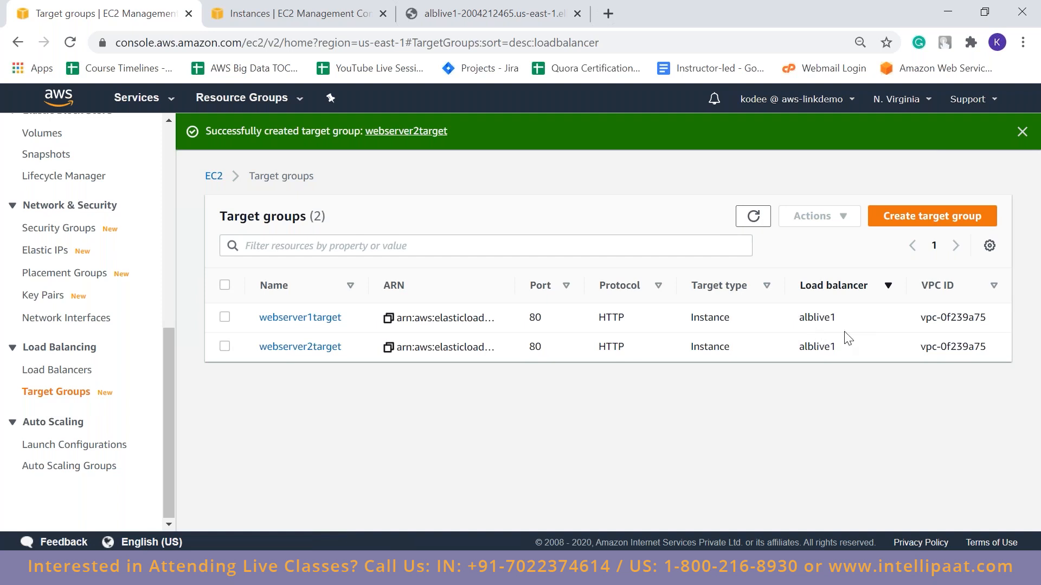
click(87, 378)
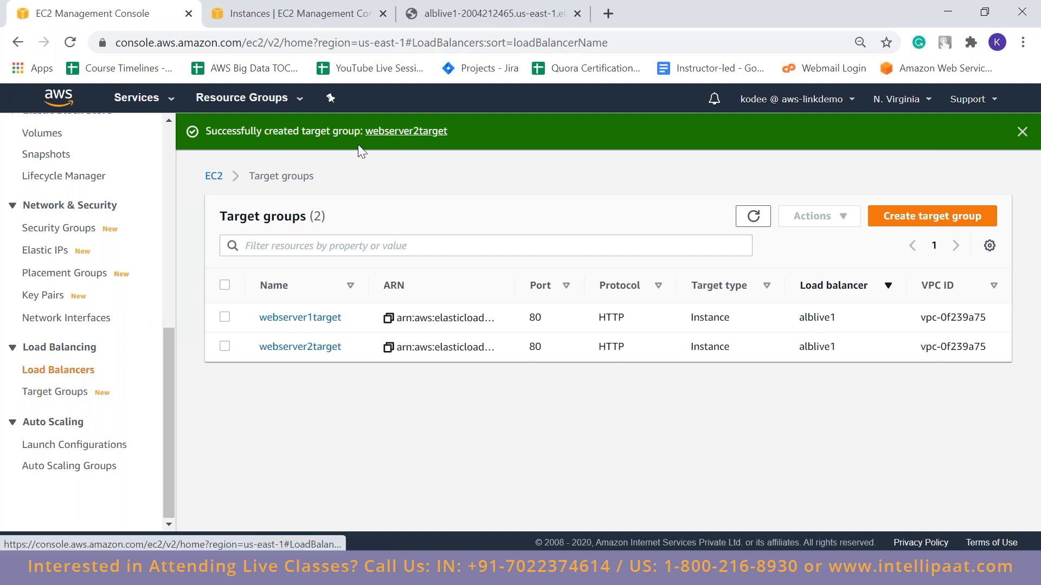
Switch to the browser tab with alblive1's page and reload its root address
click(490, 13)
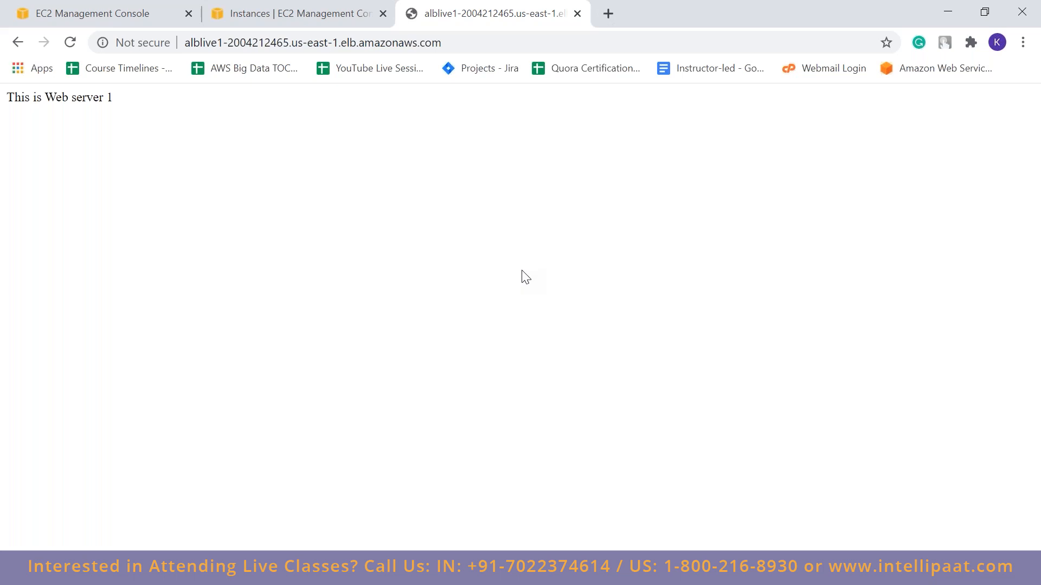
click(458, 41)
key(Return)
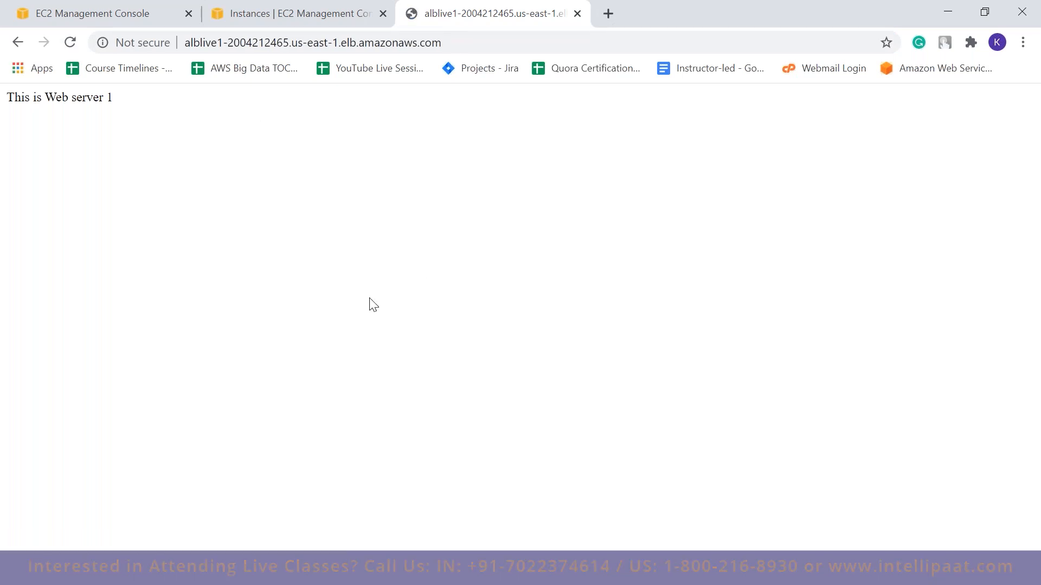
Append /server2/ to alblive1's DNS name, load that address, and read the page it serves
click(453, 42)
click(453, 43)
text(/server2/)
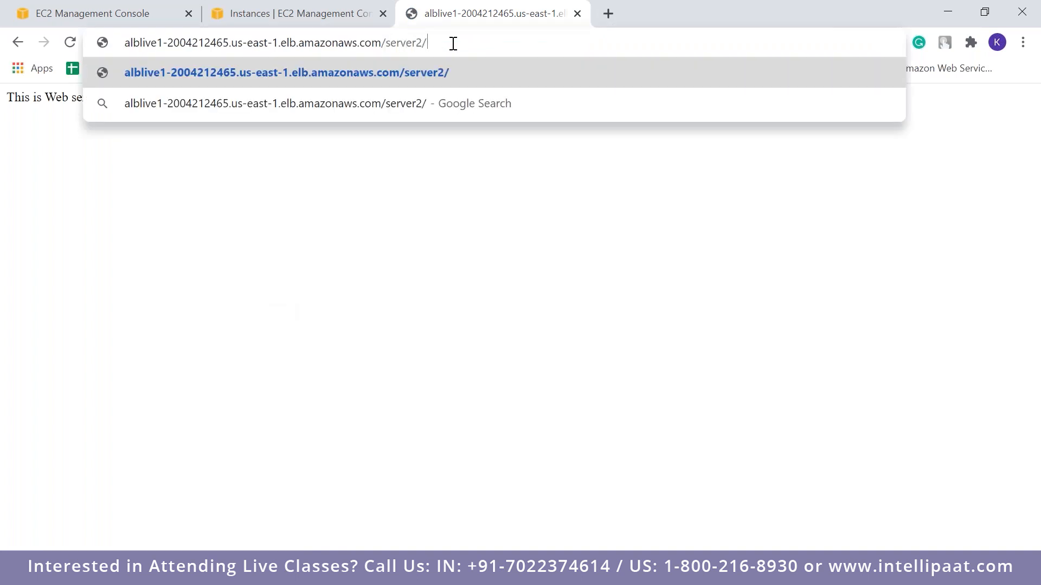
key(Return)
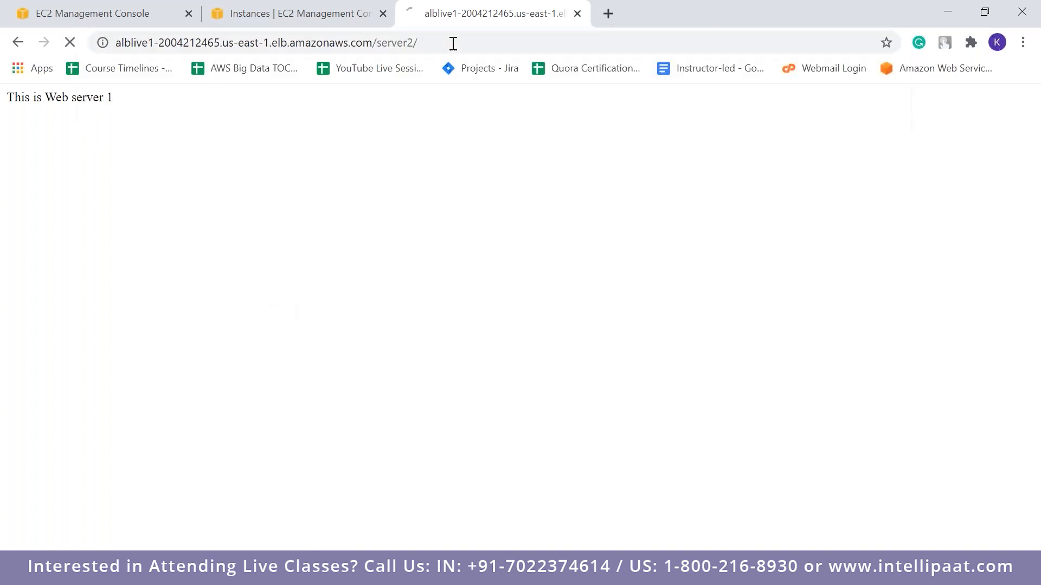
double_click(74, 98)
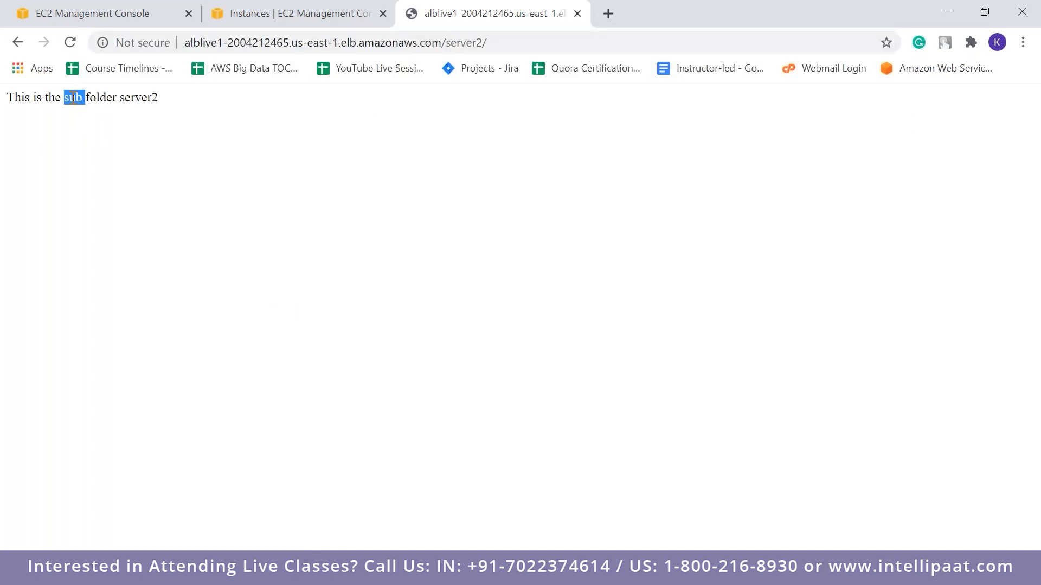
click(247, 167)
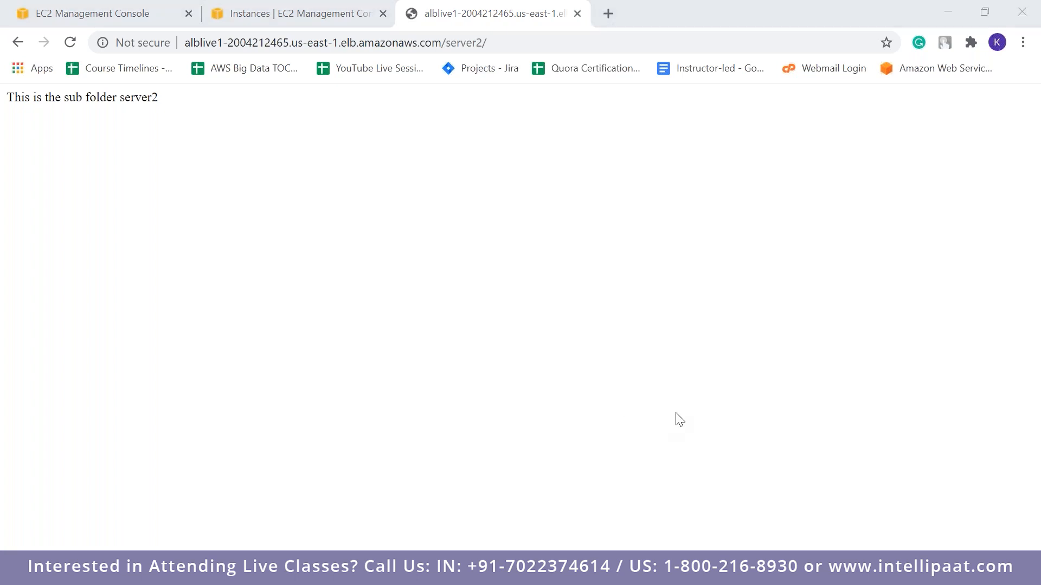
Compare the served /server2/ page with the EC2 console and reopen the rules of alblive1's HTTP:80 listener
click(292, 12)
click(73, 6)
click(292, 12)
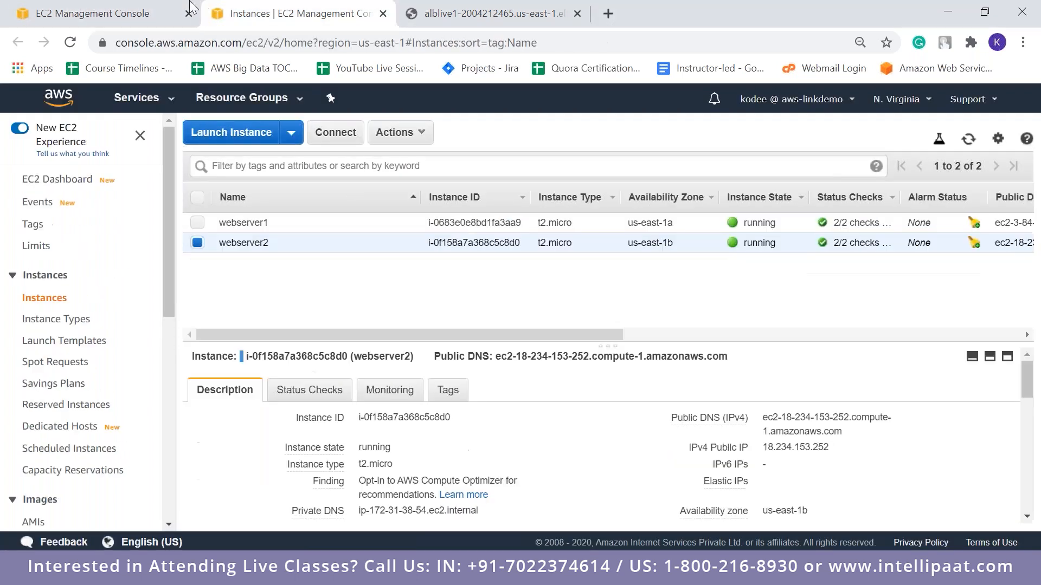
click(448, 6)
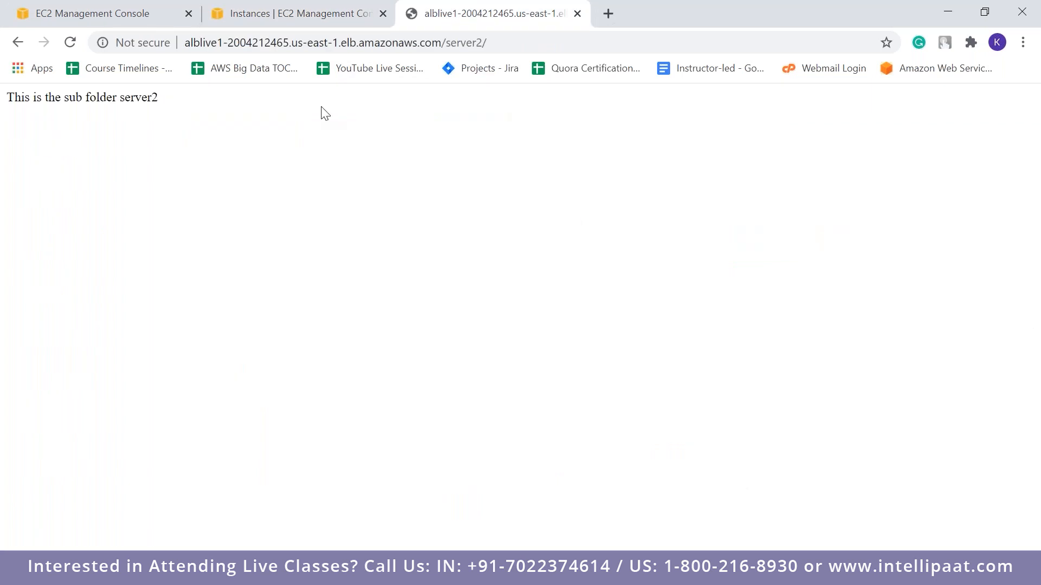
click(169, 7)
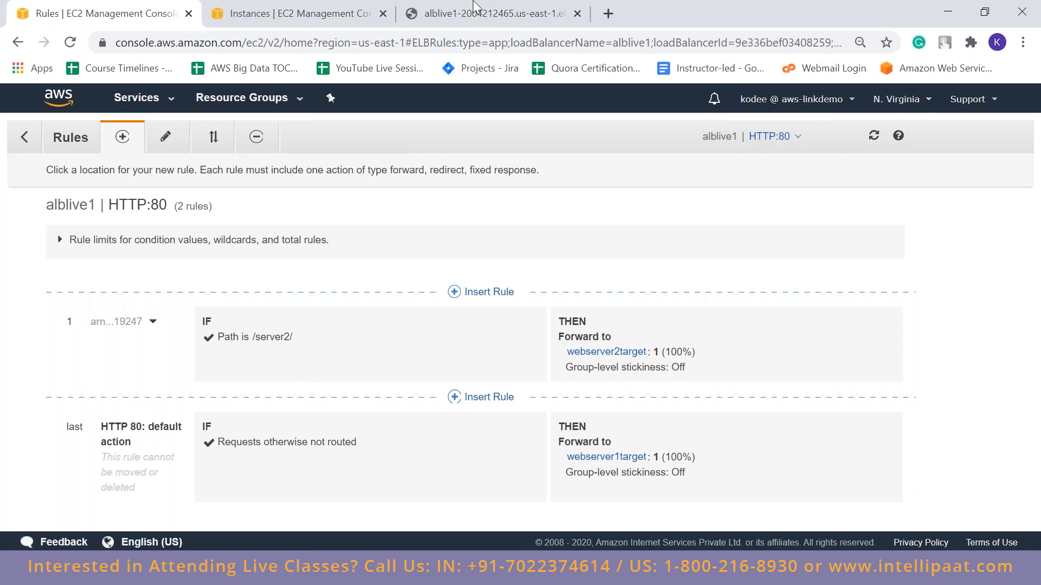
Switch to alblive1's page, remove the /server2/ path from the address, and load the root page again
click(473, 6)
drag(512, 42, 438, 42)
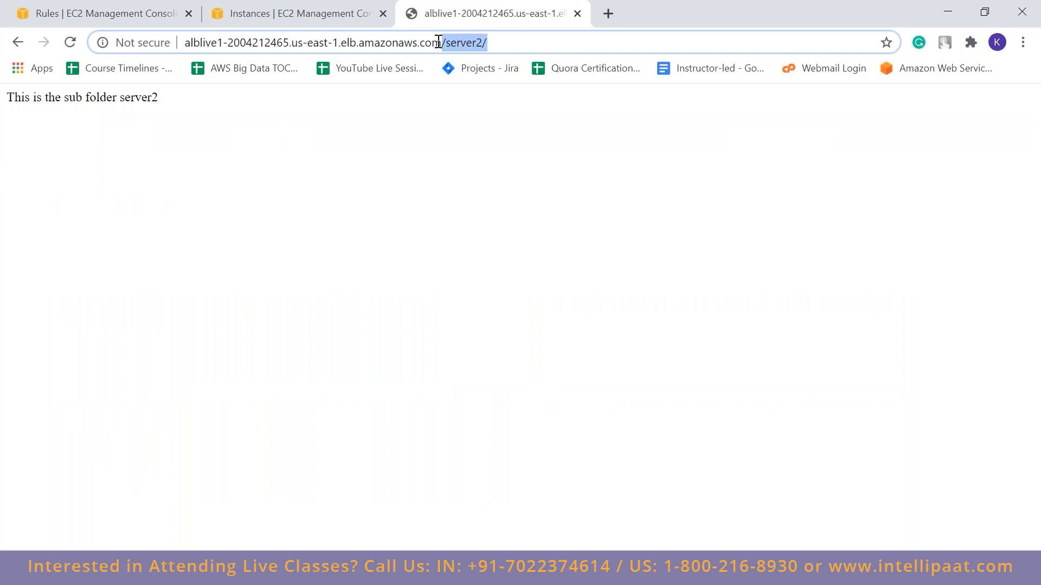
key(BackSpace)
key(Return)
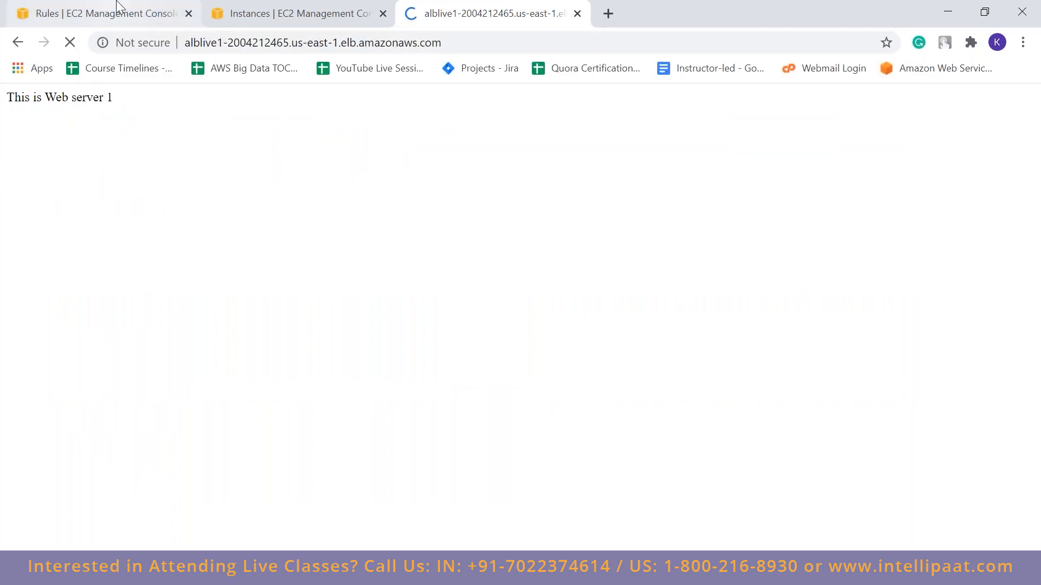
Return to the listener rules in the EC2 console and examine the path condition of the /server2/ rule
click(120, 7)
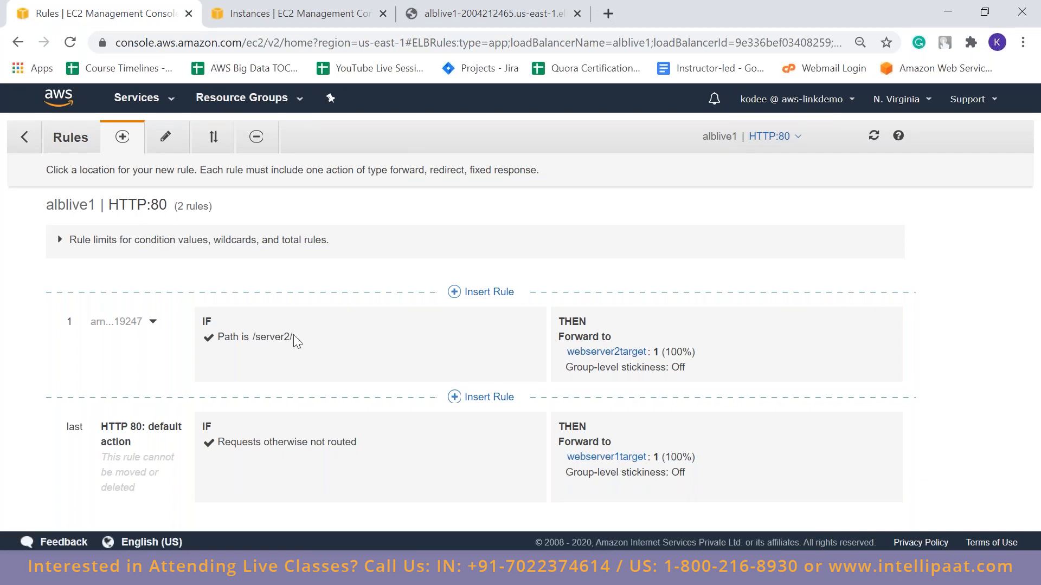
drag(252, 337, 305, 338)
click(434, 353)
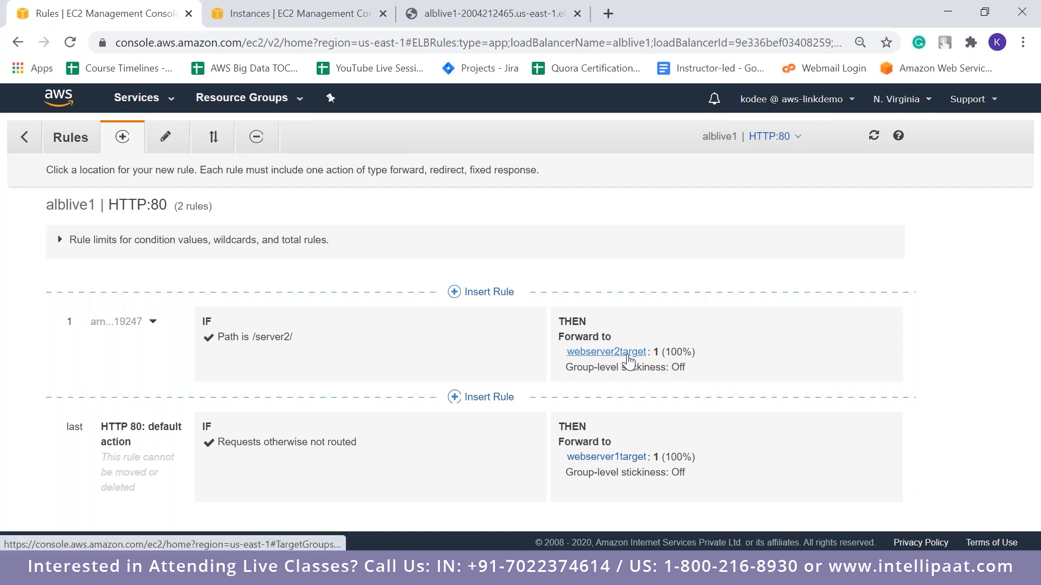
Insert a draft rule above the /server2/ rule and examine its condition types and the Redirect to action's options
click(467, 291)
click(434, 340)
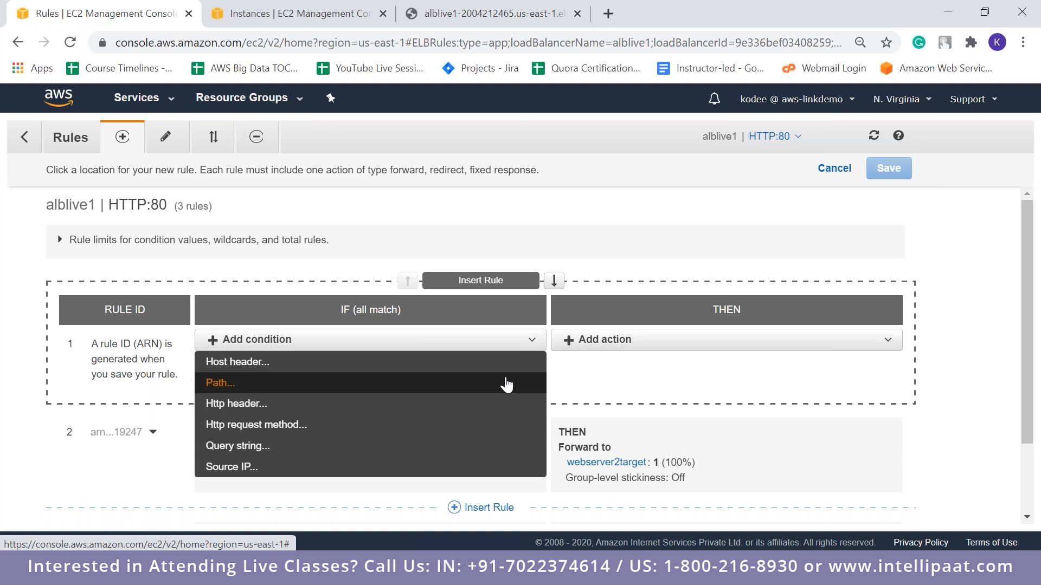
click(755, 340)
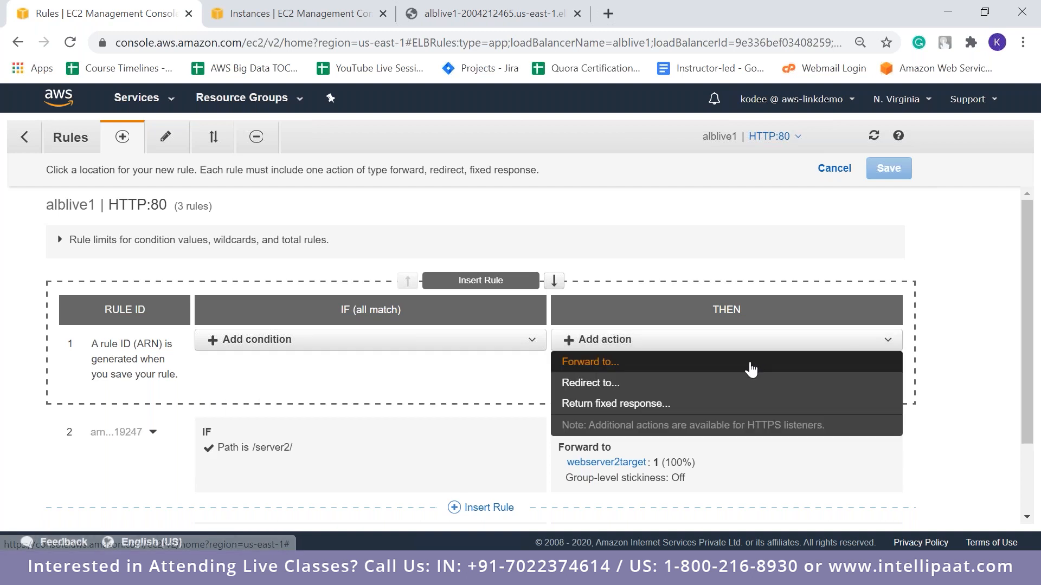
click(755, 392)
click(702, 435)
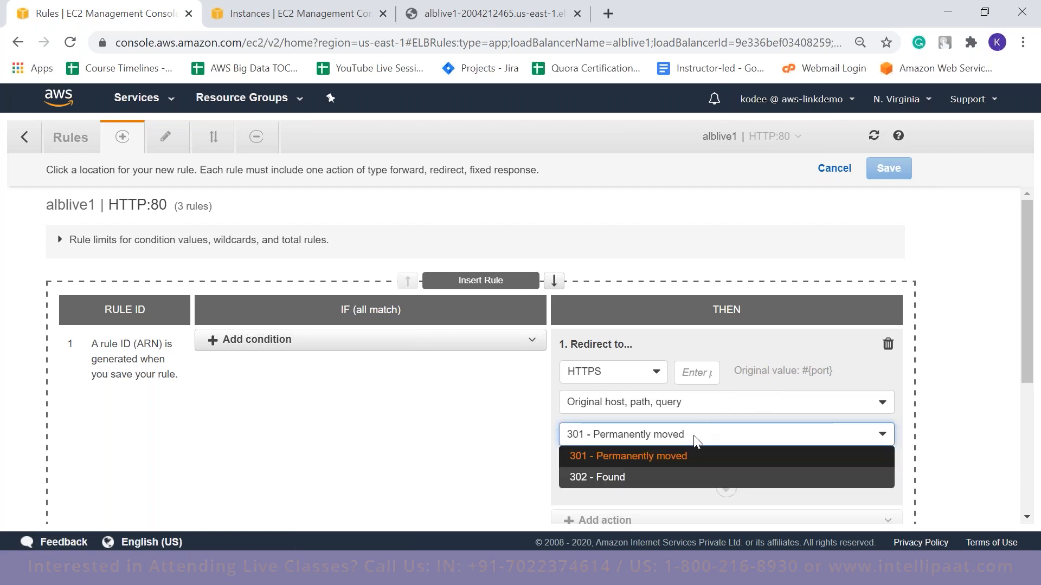
click(693, 404)
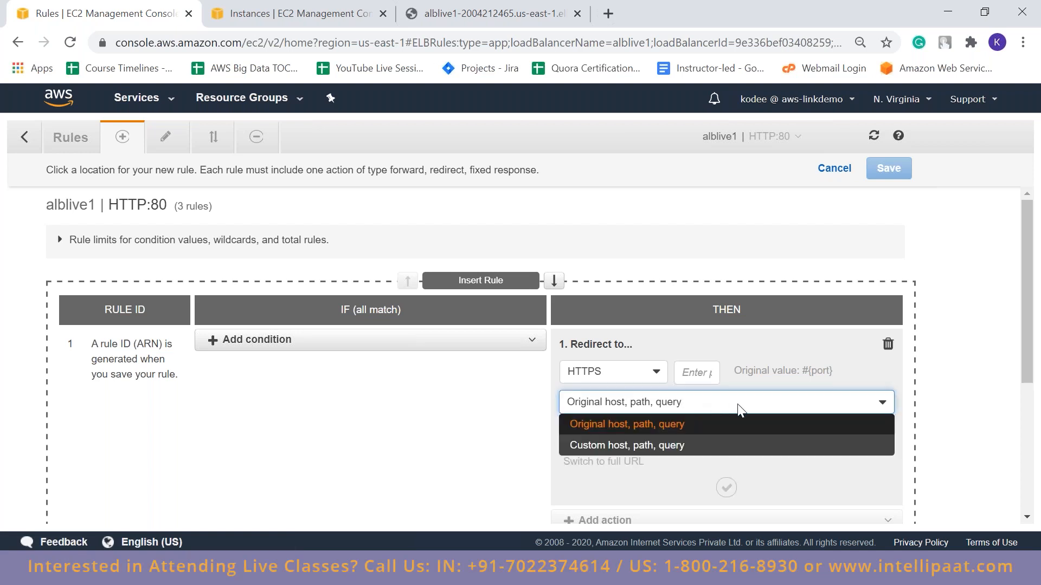
click(709, 373)
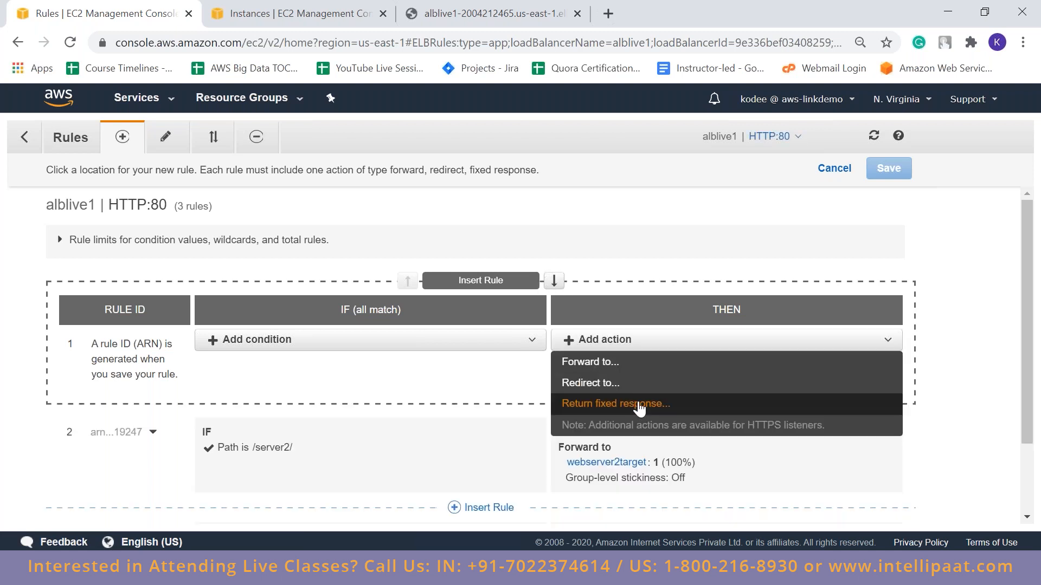
Review the draft rule's available conditions and actions once more and discard the draft without saving
click(969, 369)
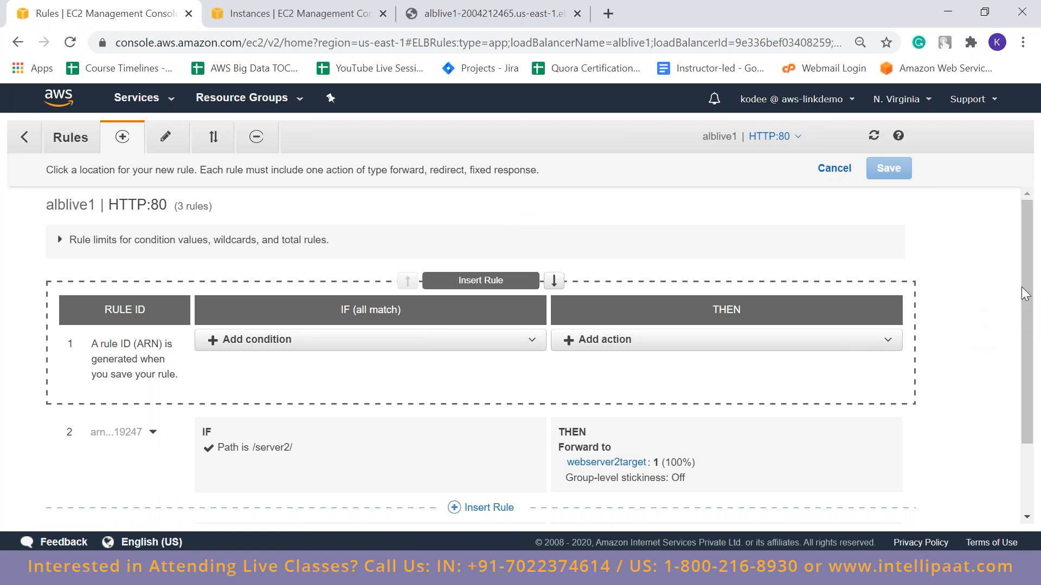
click(333, 347)
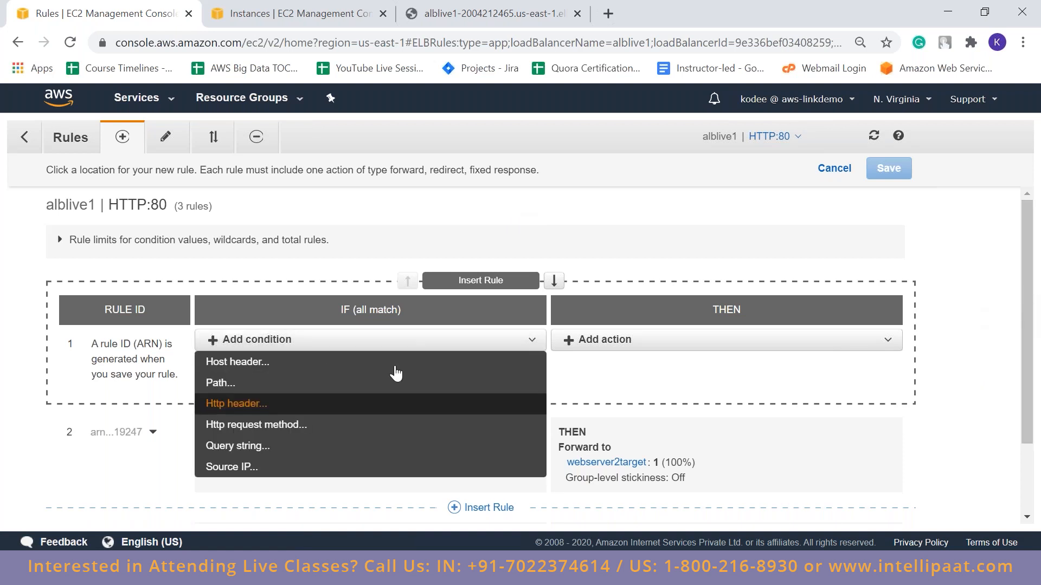
click(701, 340)
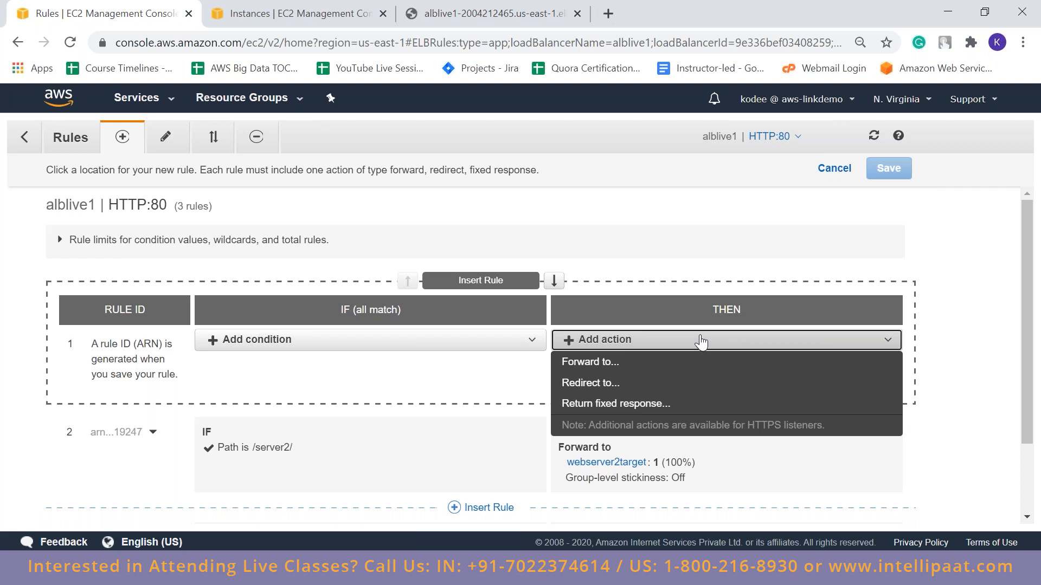
click(332, 193)
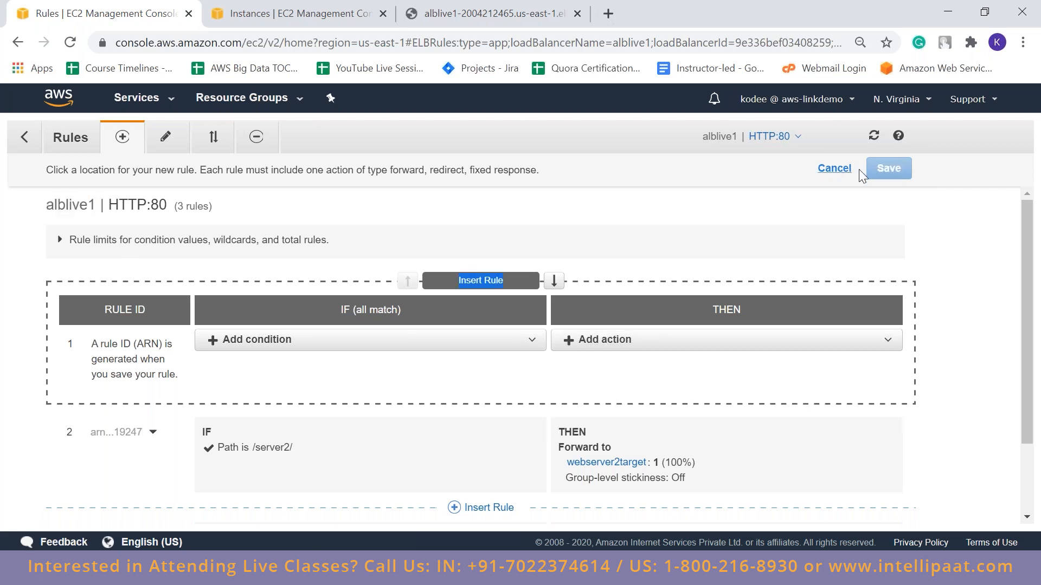
click(857, 168)
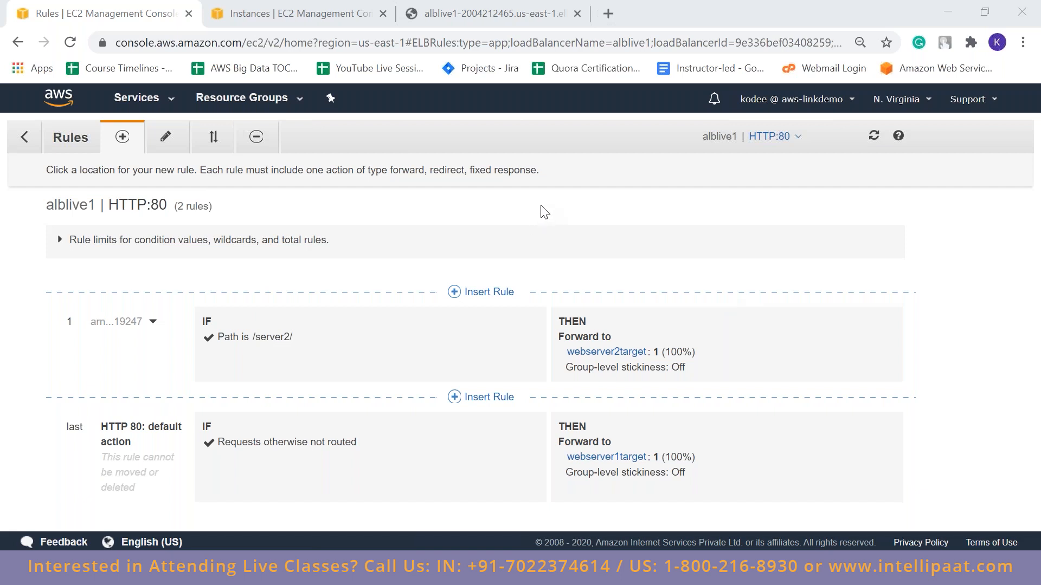
Open the listener rules documentation, close it, and return from alblive1's rules to the load balancers list
click(898, 136)
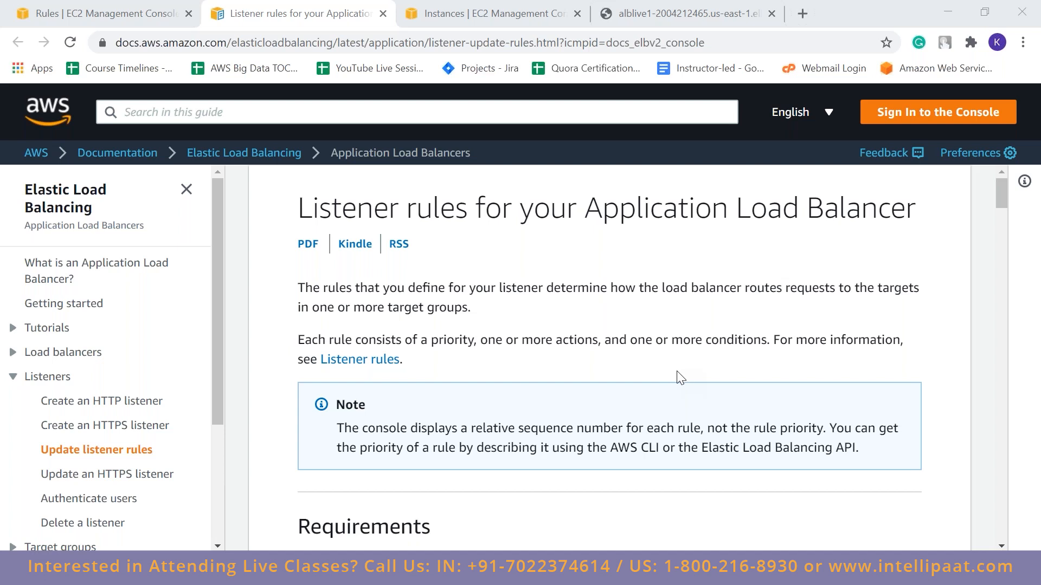
key(ctrl+w)
click(23, 137)
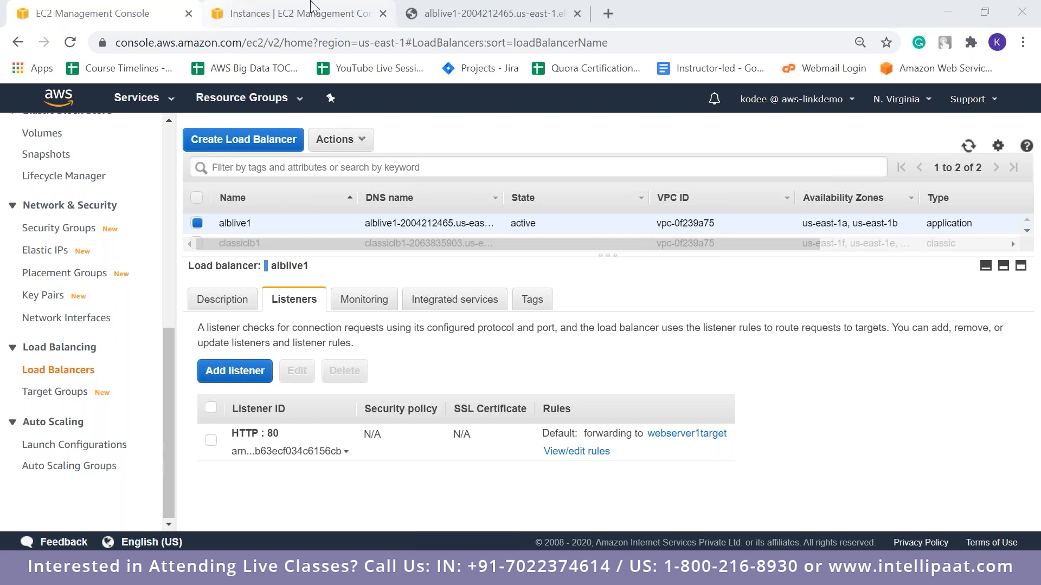
Start launching a new EC2 instance from the instances page with the Ubuntu Server 18.04 LTS image
click(212, 9)
click(255, 133)
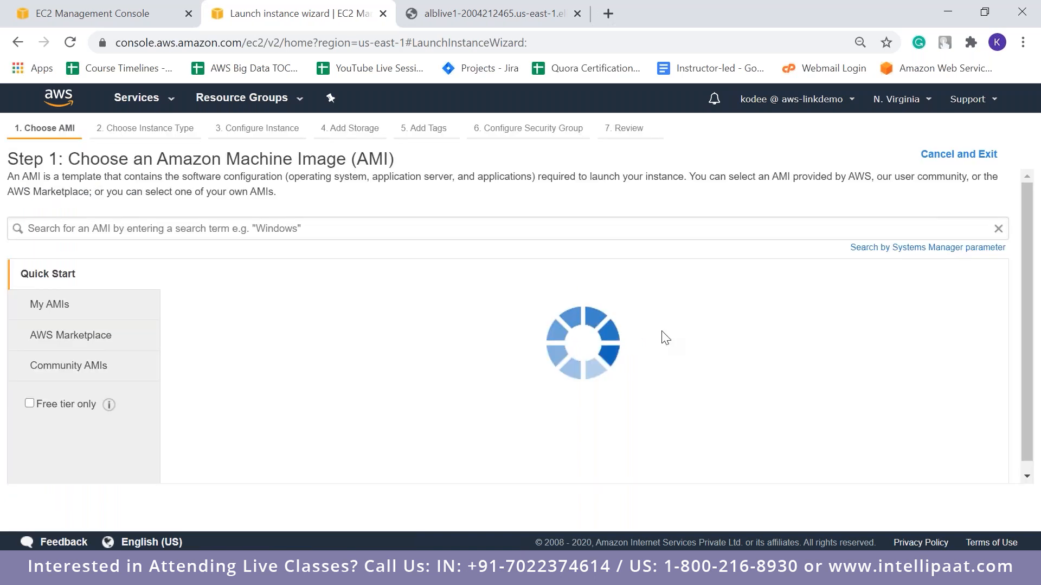
scroll(1030, 374, down, 10)
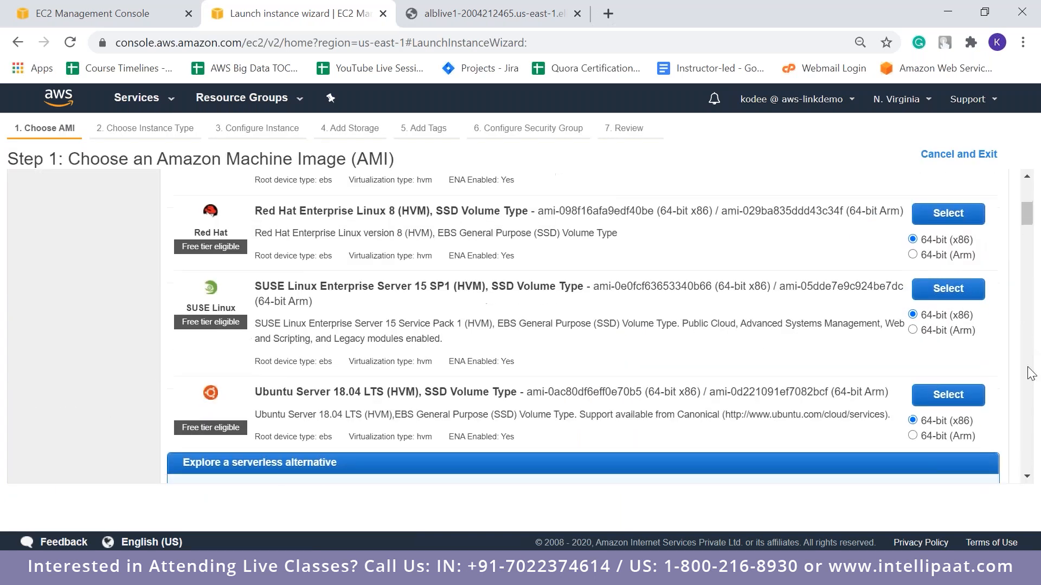
scroll(1017, 430, up, 3)
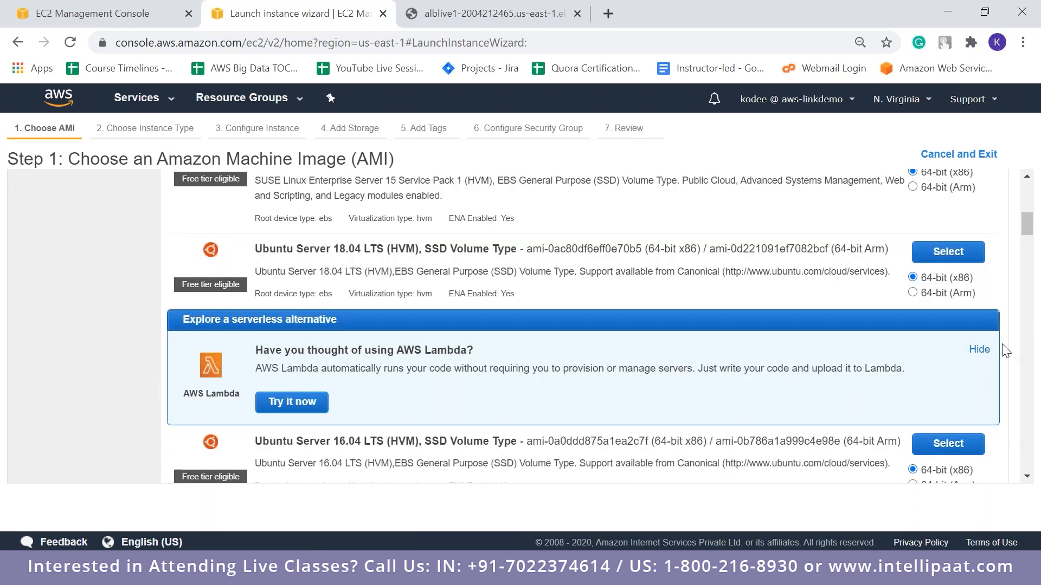
click(948, 289)
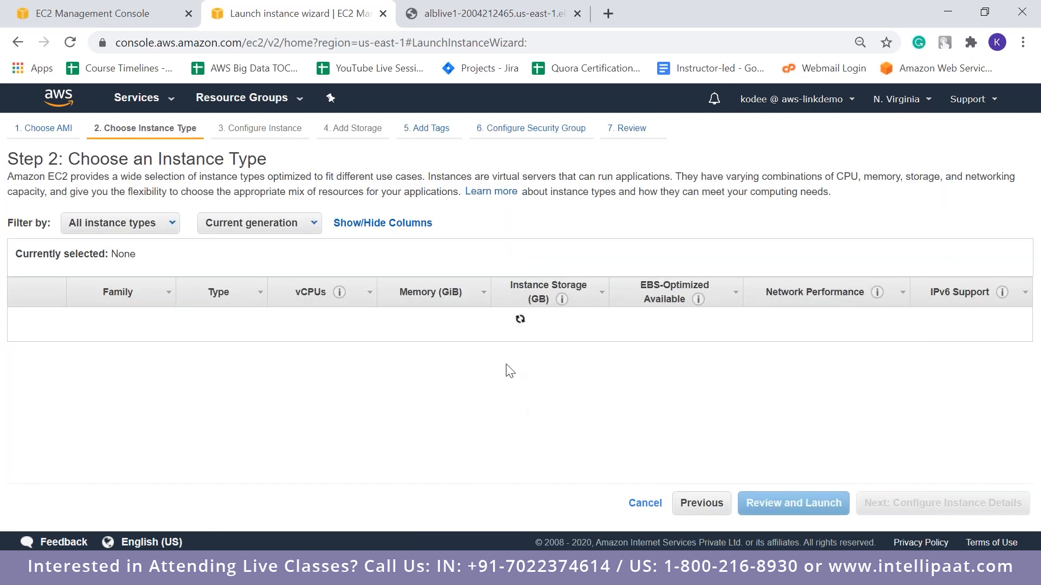
Keep the default instance type, details, storage, tags and security group, and proceed to reviewing the instance launch
click(921, 510)
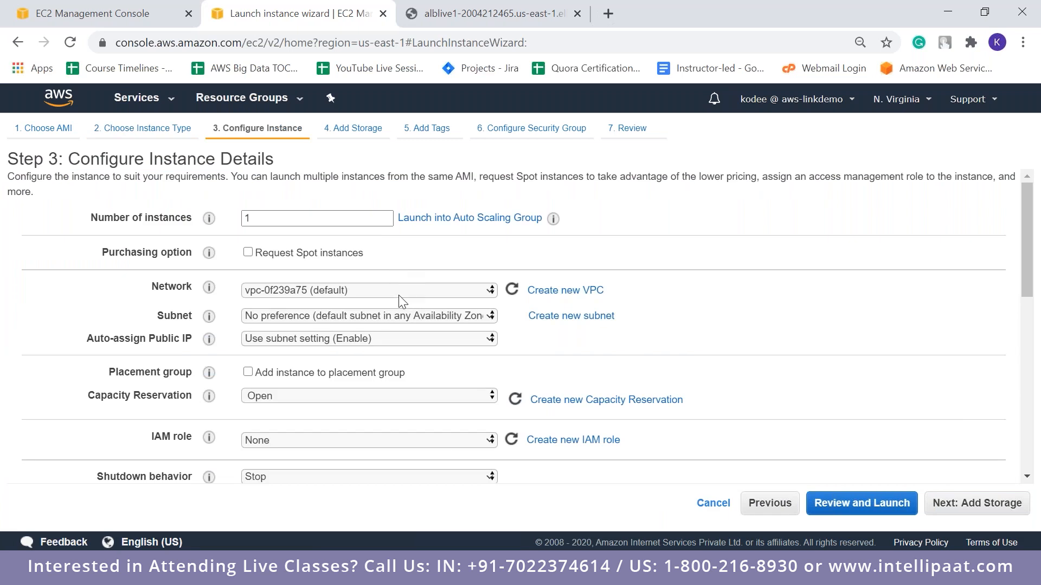
click(958, 504)
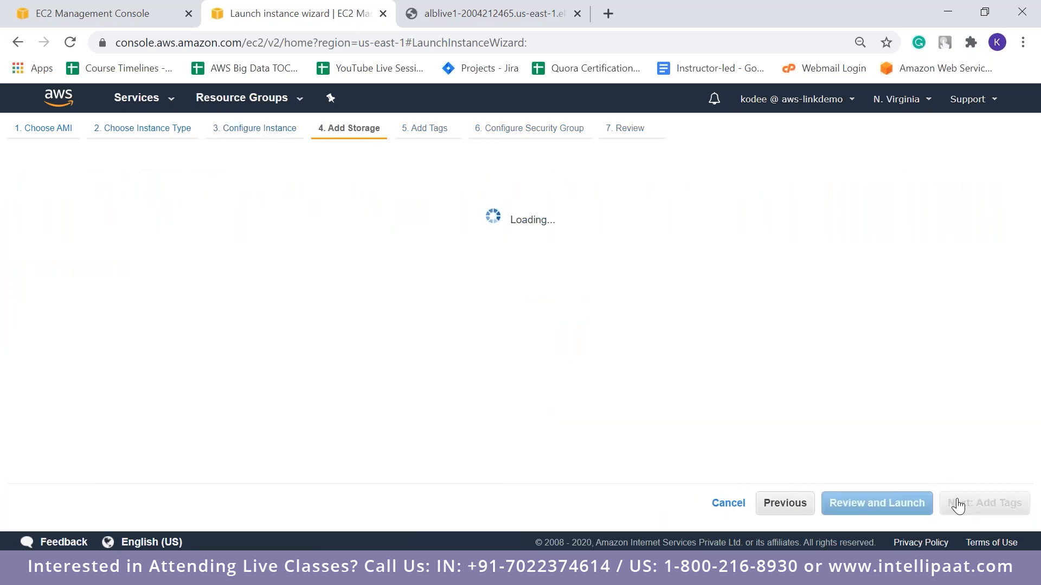
click(958, 504)
click(959, 505)
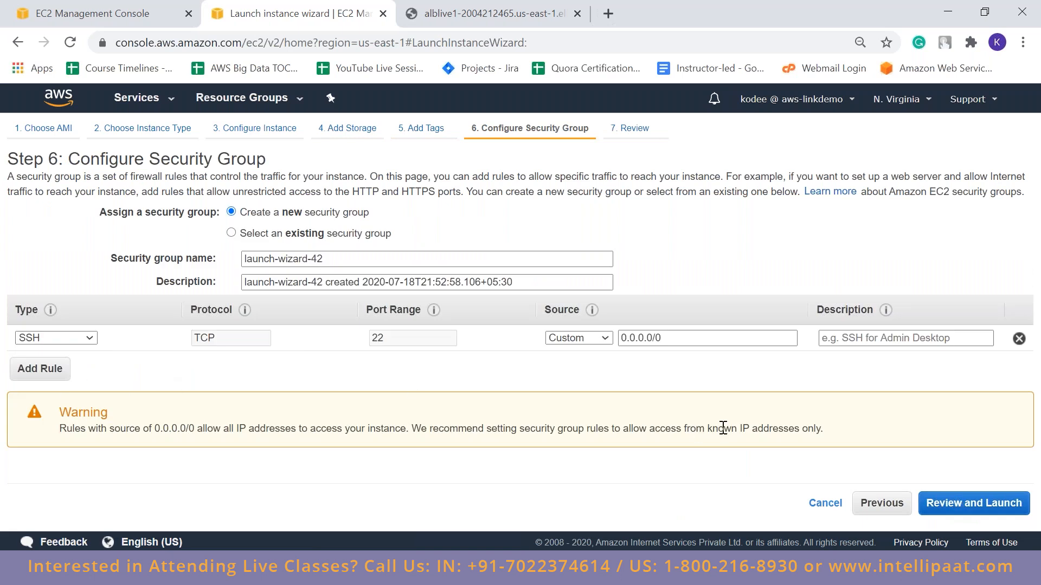
click(983, 517)
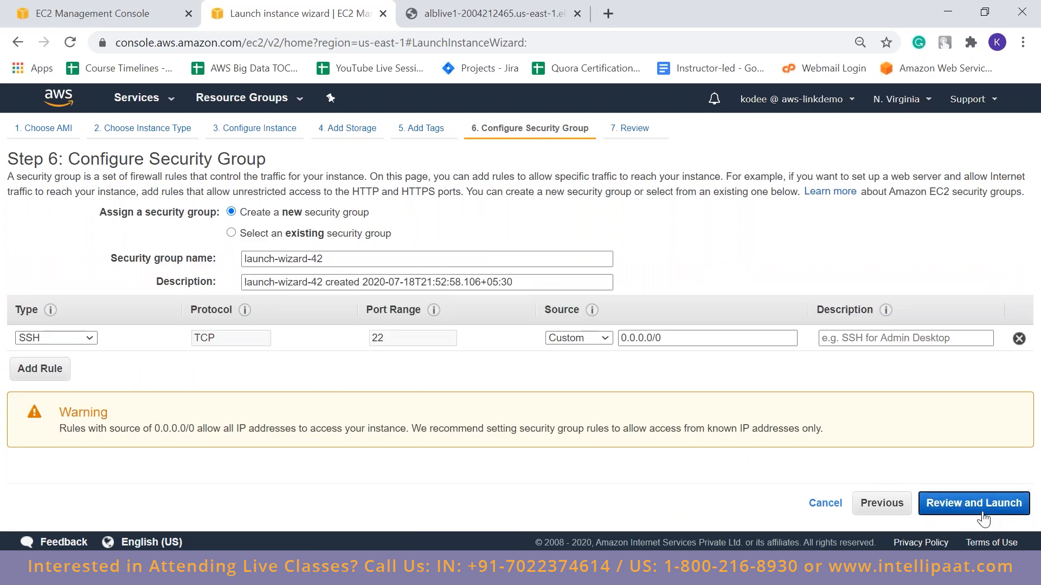
scroll(1017, 417, down, 3)
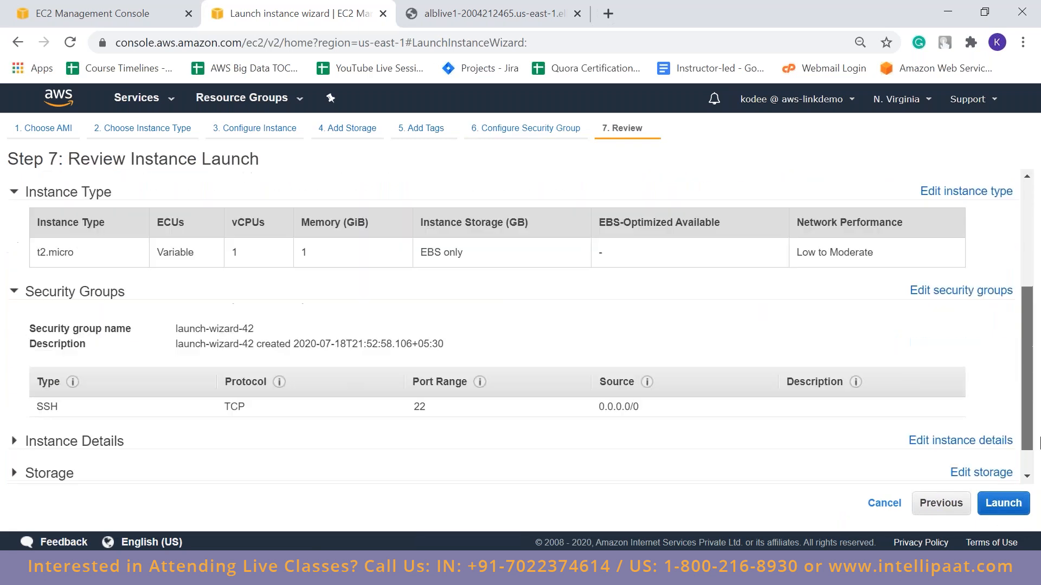
Create a new key pair named webinarkeypair for the instance and download its private key file
click(1004, 504)
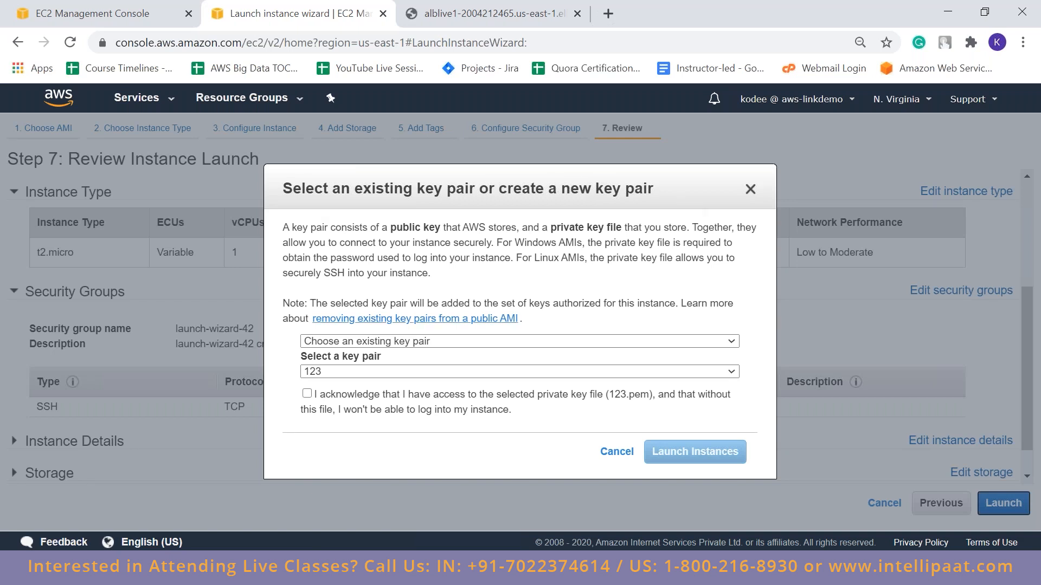
click(365, 342)
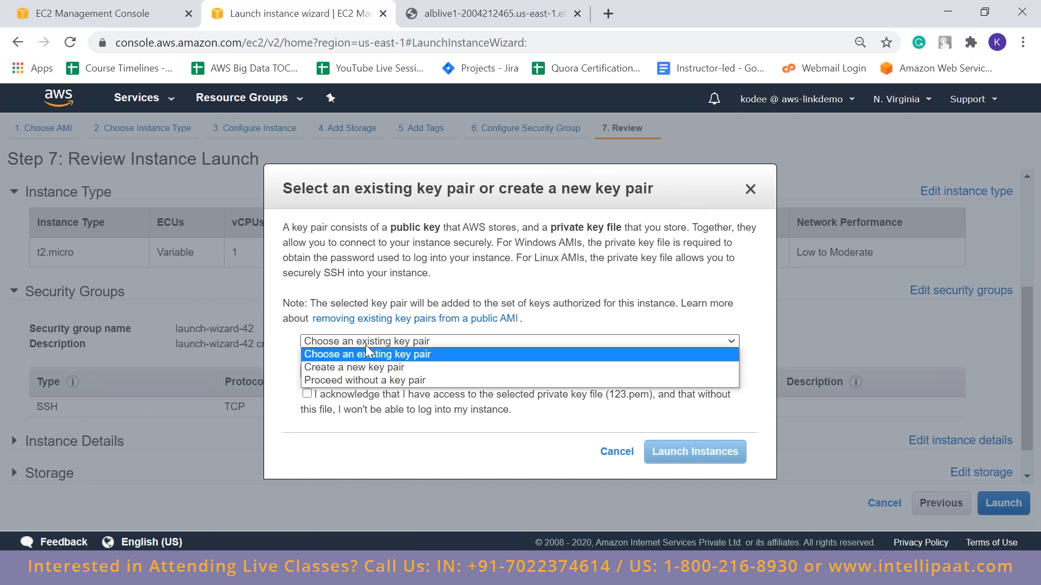
click(398, 367)
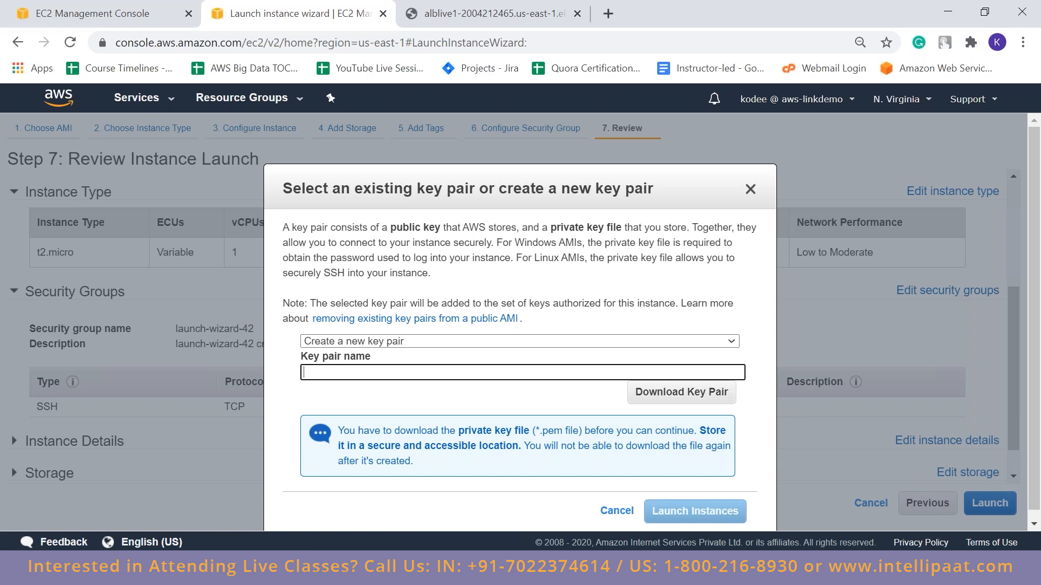
text(webinar)
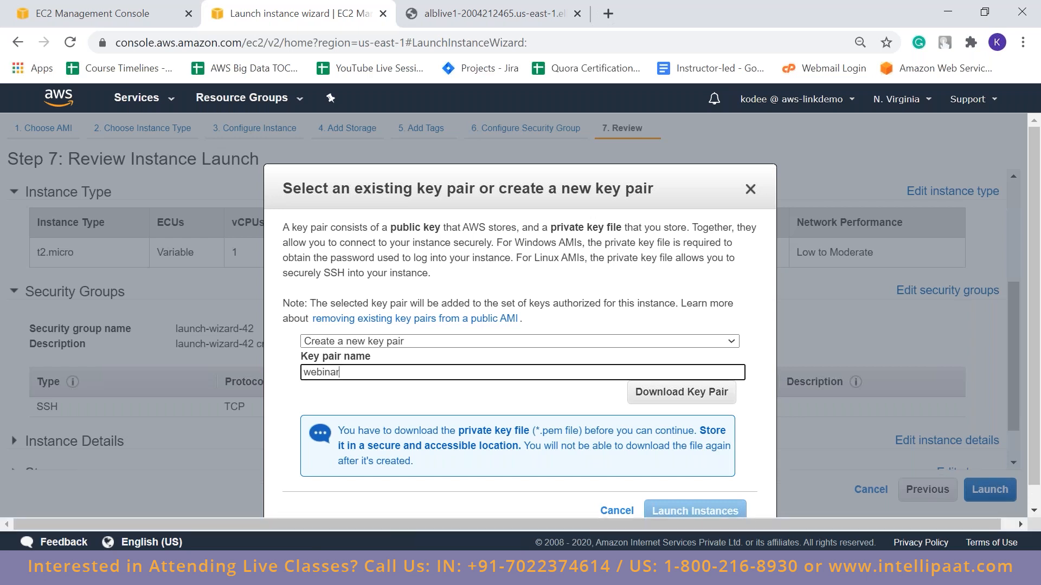
text(keypair)
click(701, 400)
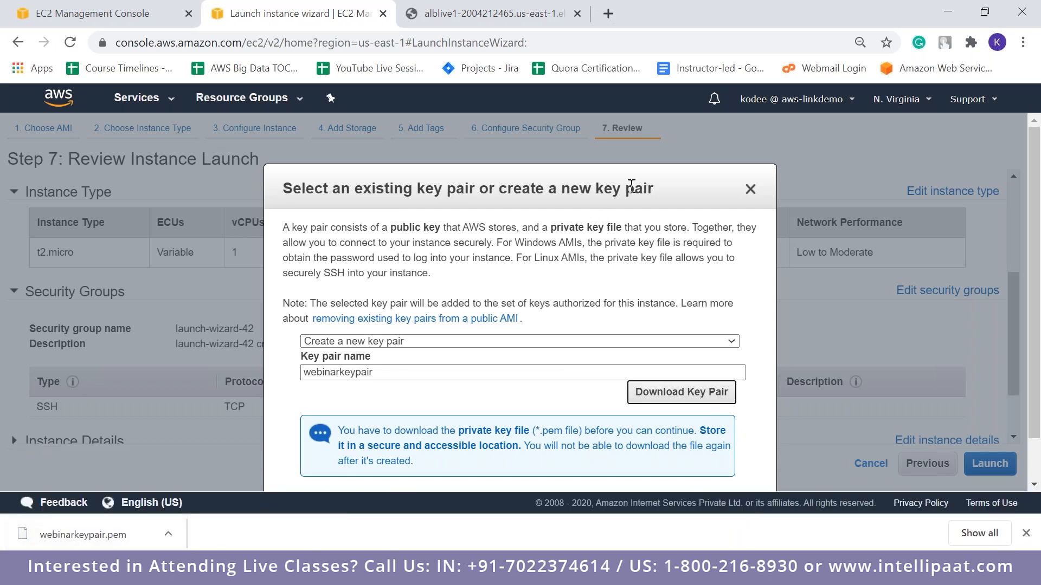
Launch the instance with the new key pair and return to the instances list
drag(632, 186, 629, 129)
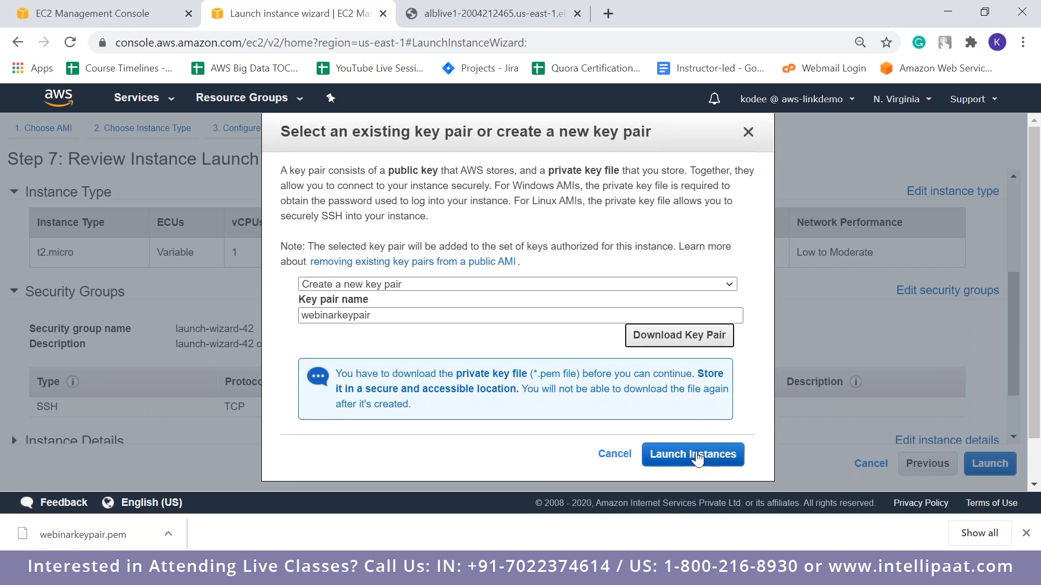
key(alt+Tab)
key(alt+Tab)
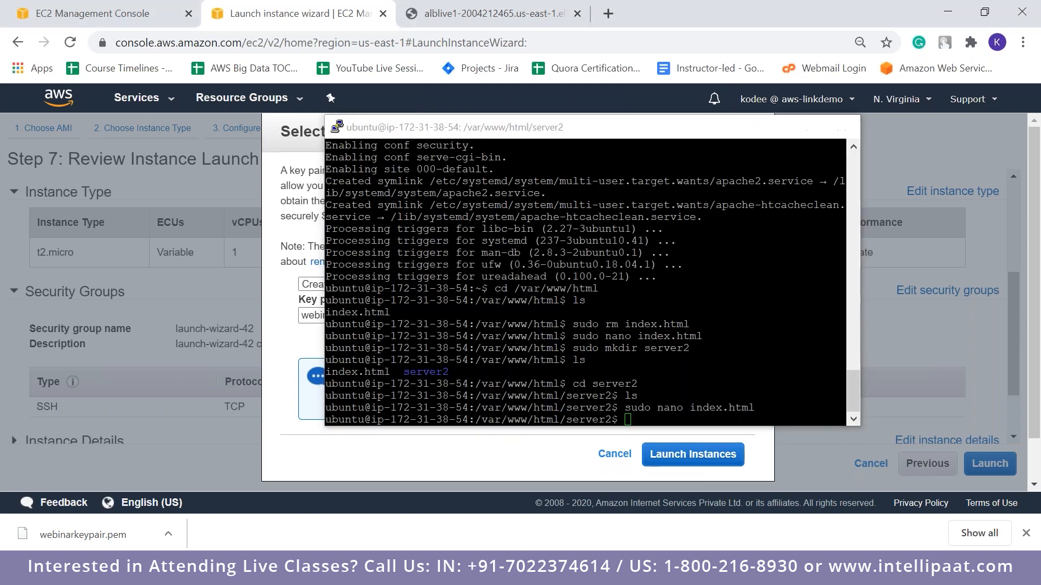
click(693, 454)
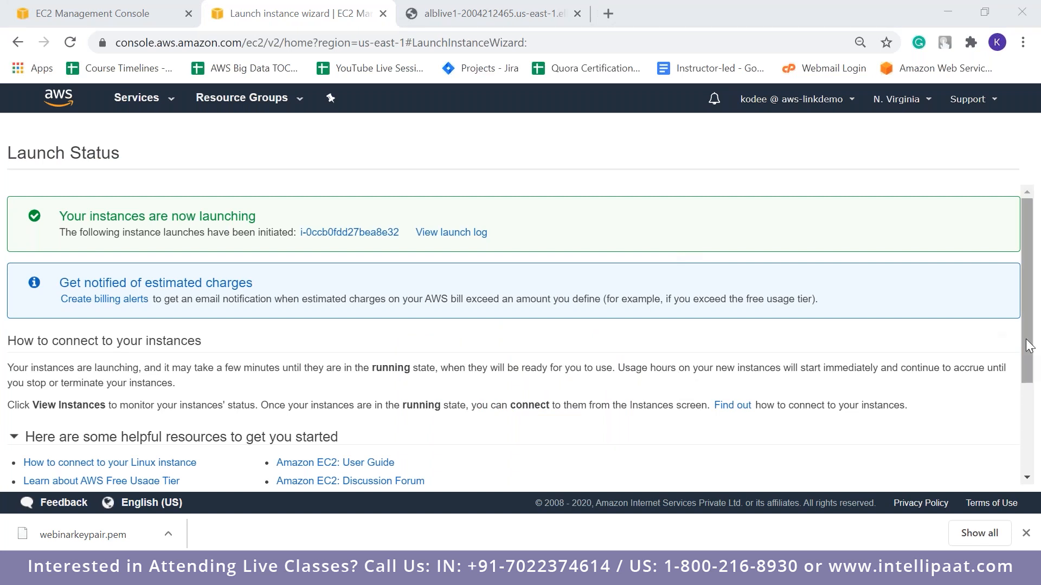
drag(1026, 340, 1039, 488)
click(974, 472)
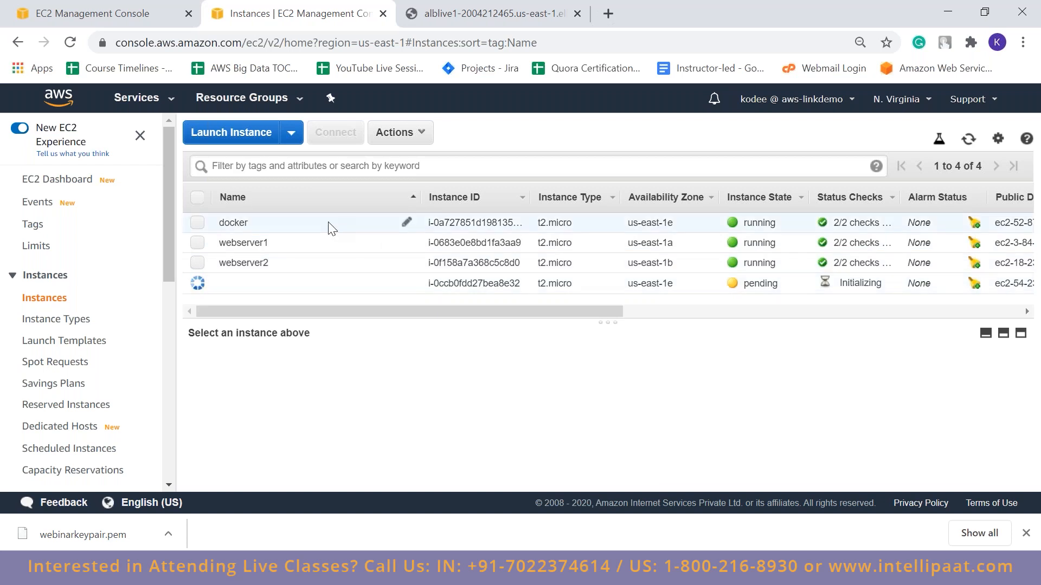
Clear the docker instance's selection and select the newly launched, unnamed instance to show its details
click(472, 223)
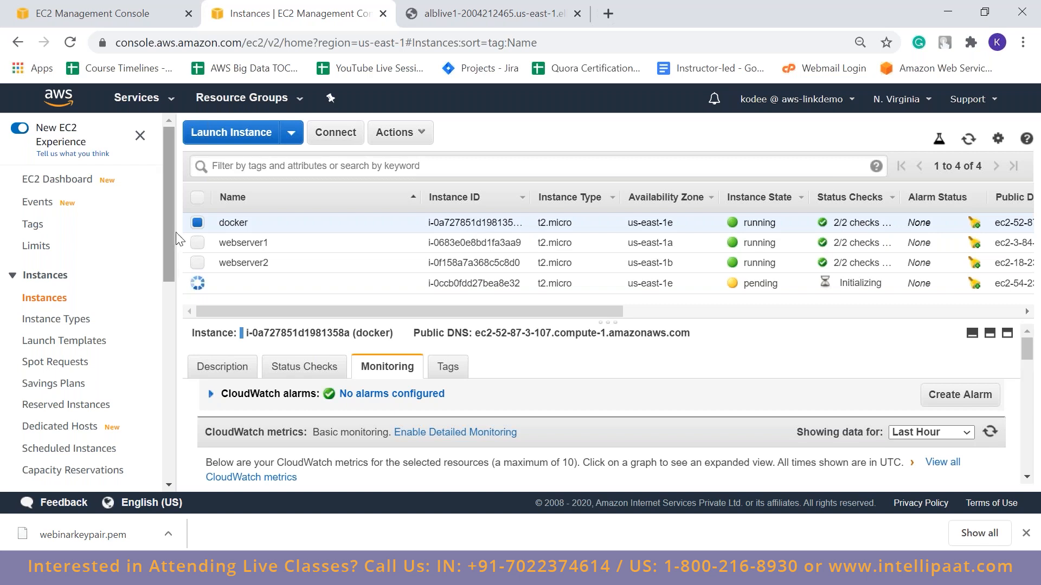
click(193, 224)
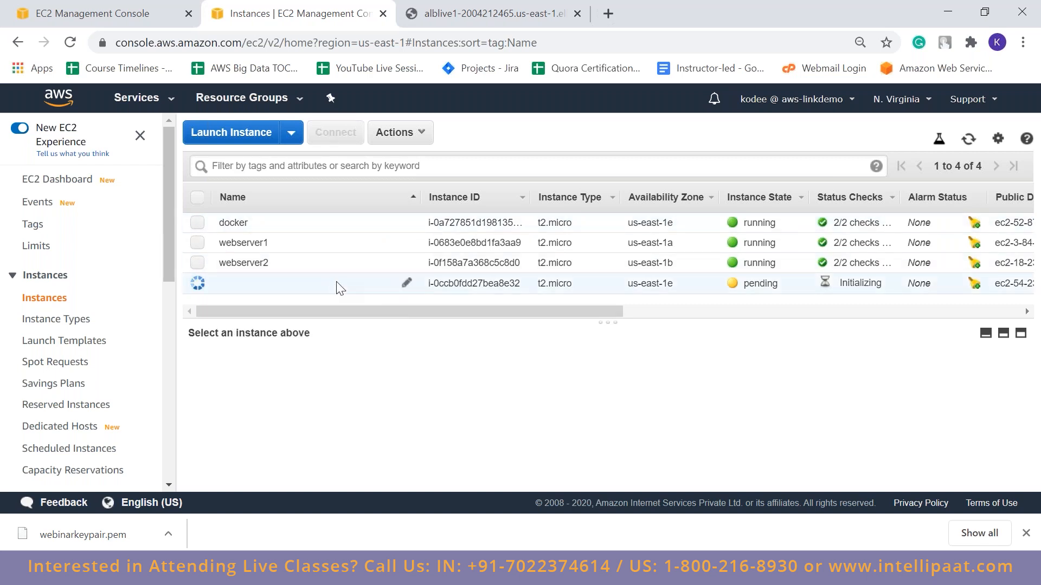
click(263, 287)
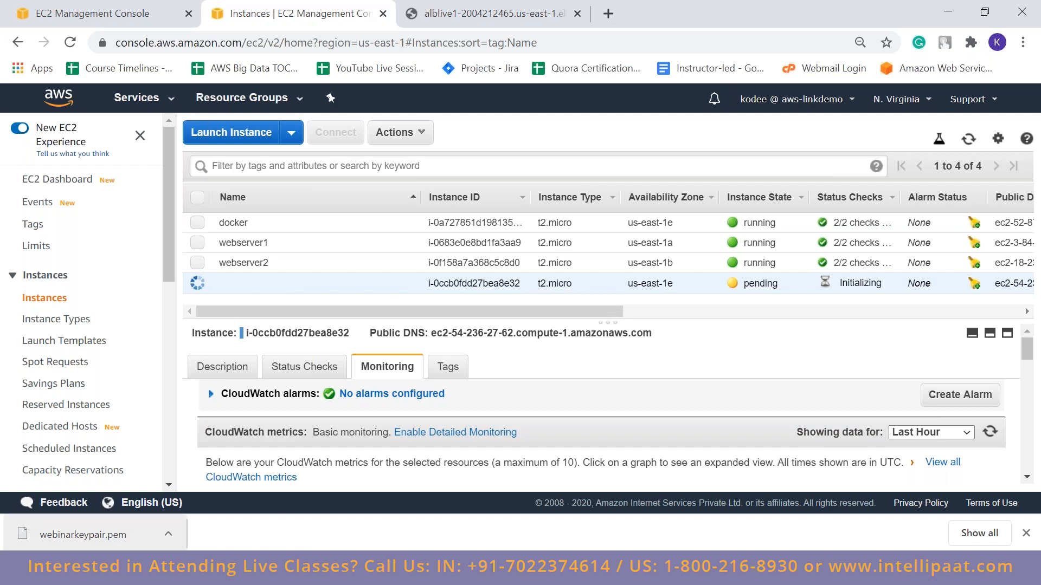
Switch to the PuTTY session still open in the server2 folder and close it
key(alt+Tab)
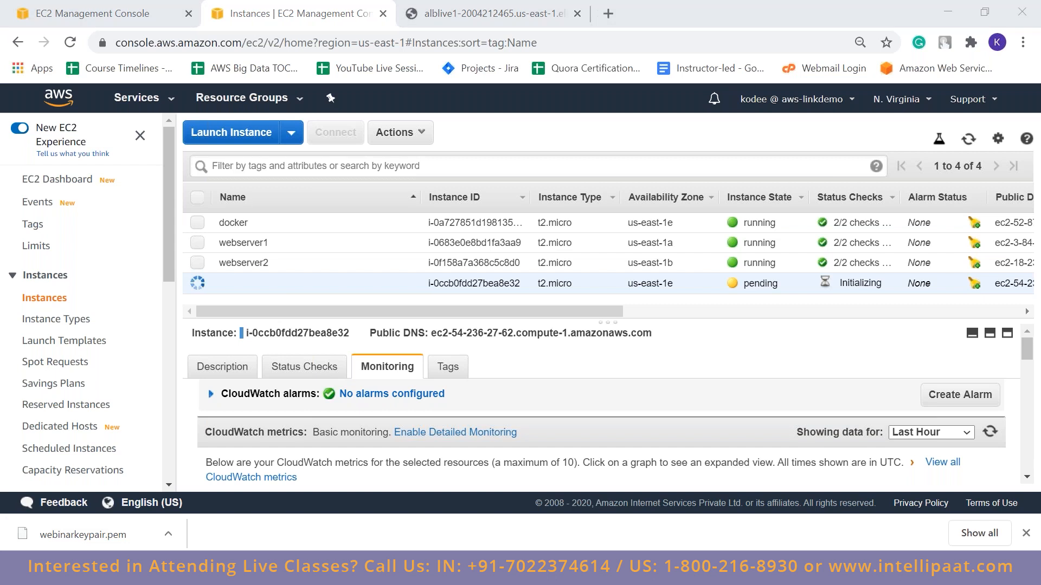
click(846, 129)
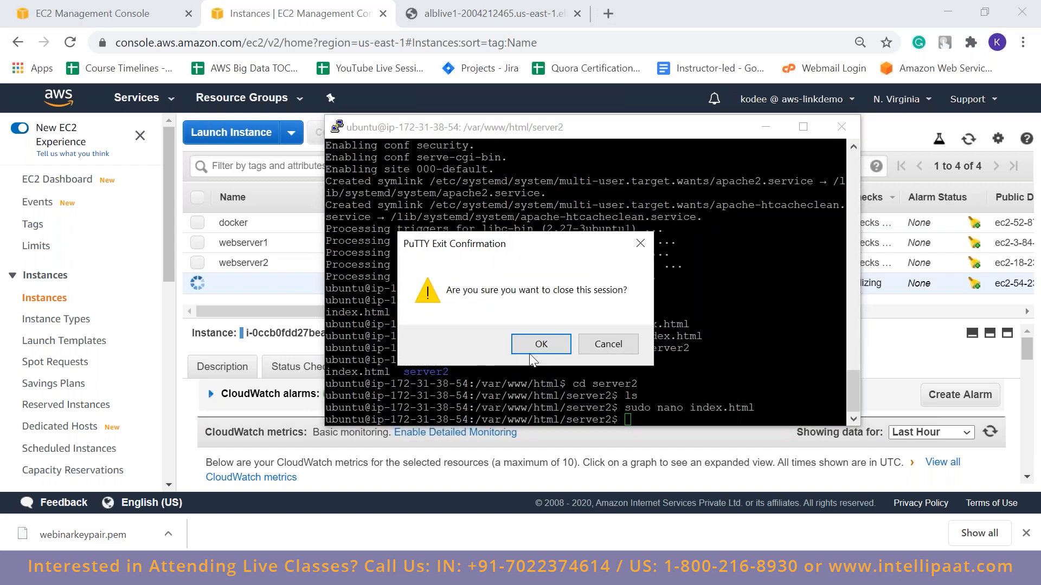
click(536, 345)
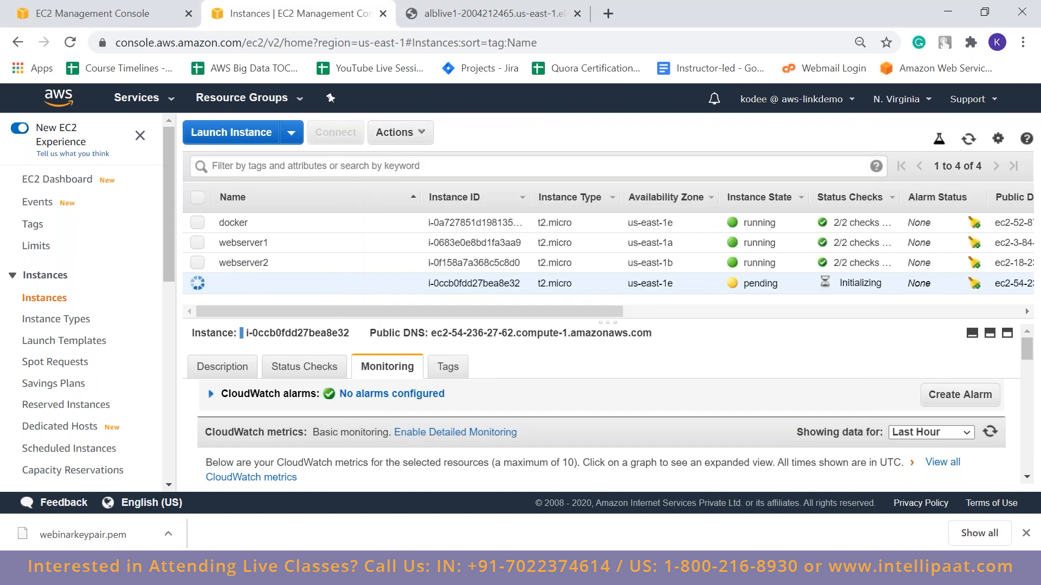
Open PuTTYgen and start loading an existing private key from the Downloads folder
key(super)
text(putty)
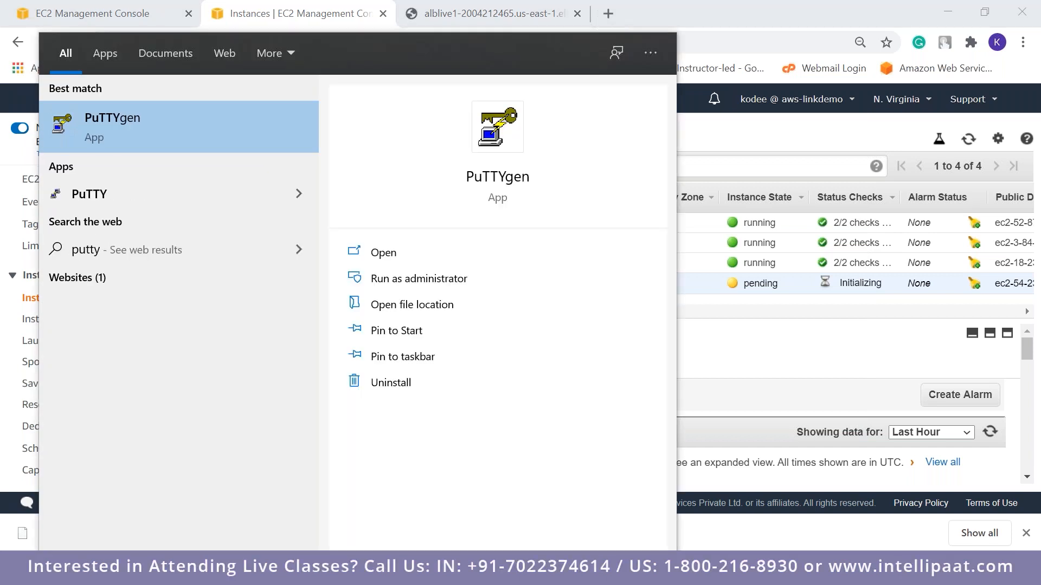
key(Escape)
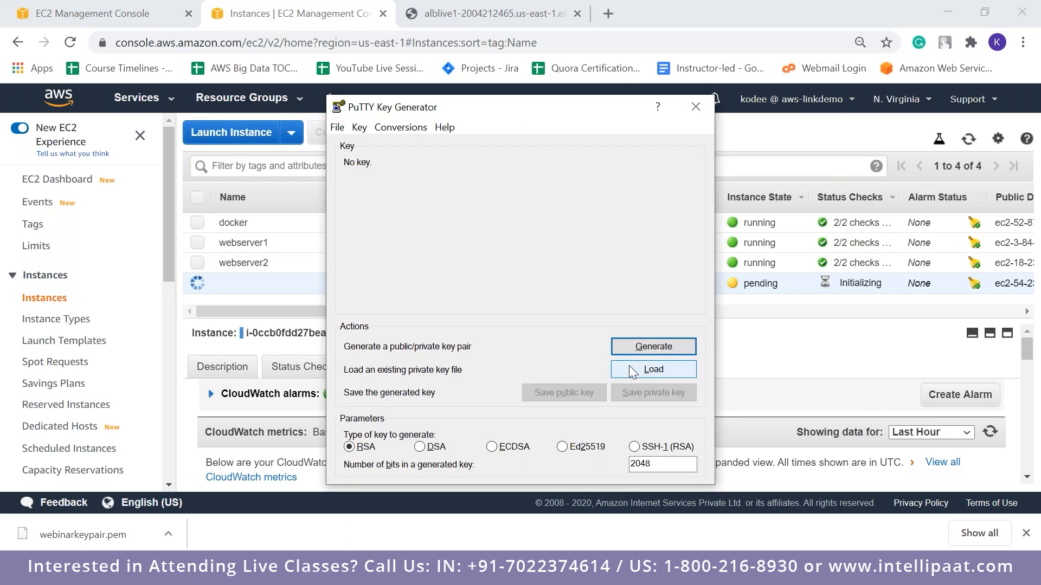
click(629, 366)
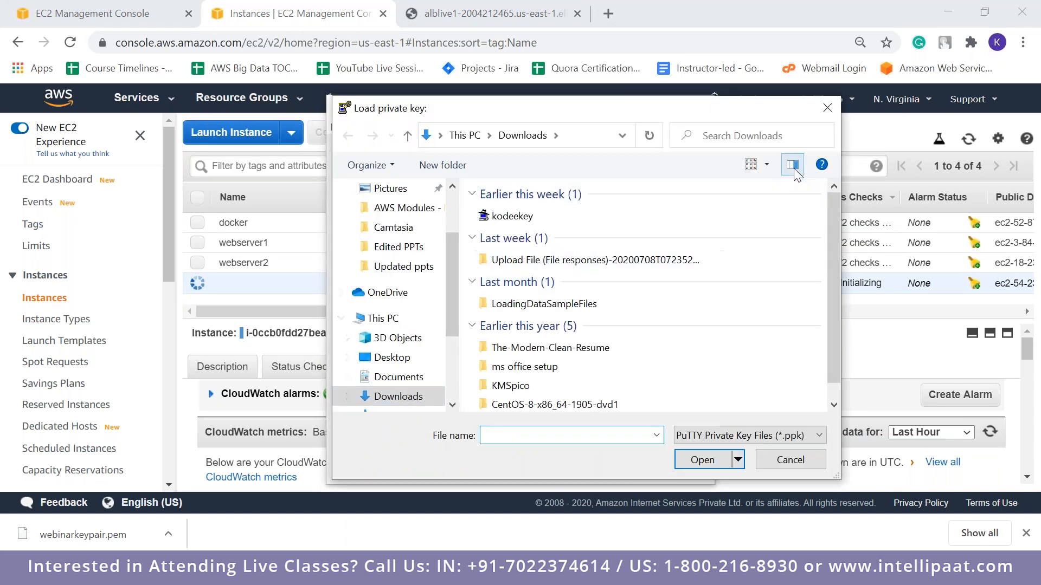
click(379, 398)
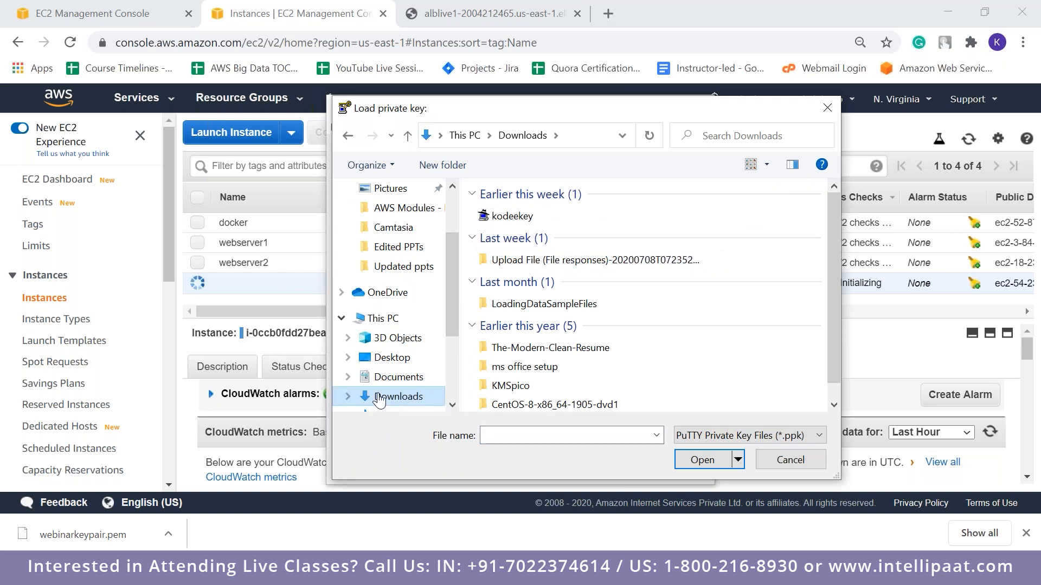
Search Downloads for "webinar", show all file types, and load webinarkeypair.pem into the key generator
click(719, 144)
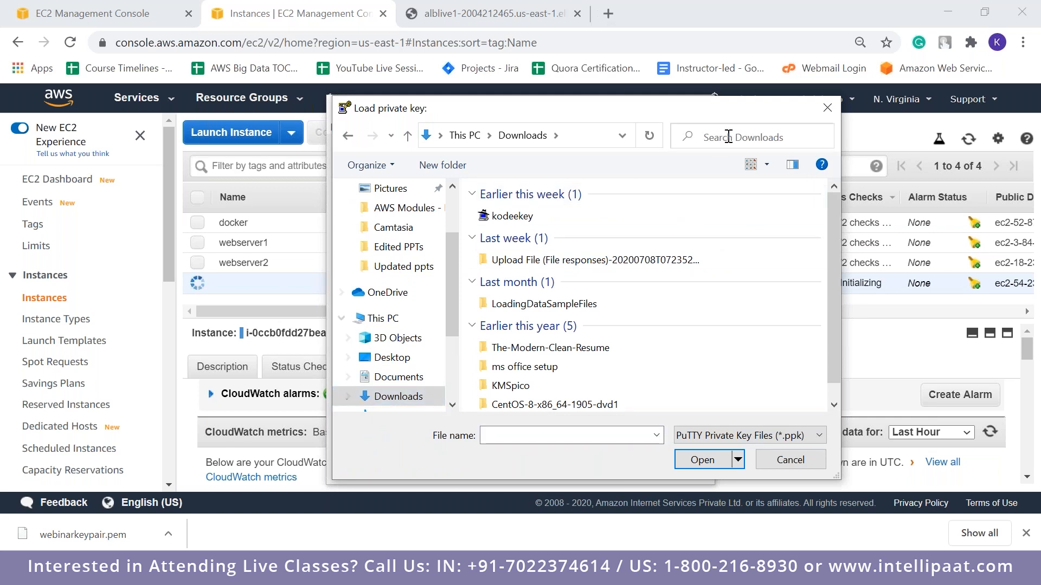
text(webinar)
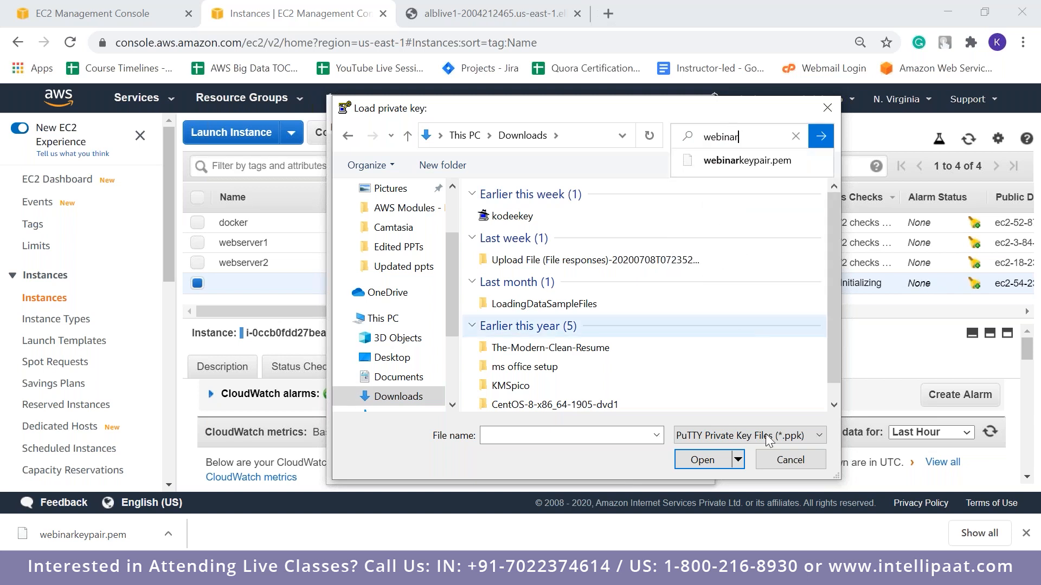
click(797, 436)
click(760, 464)
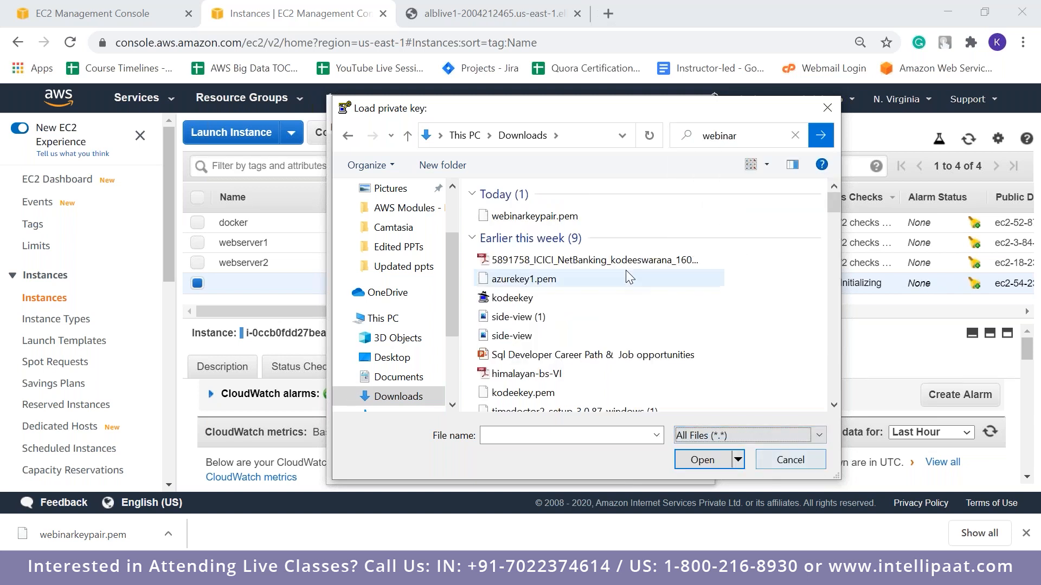
click(558, 219)
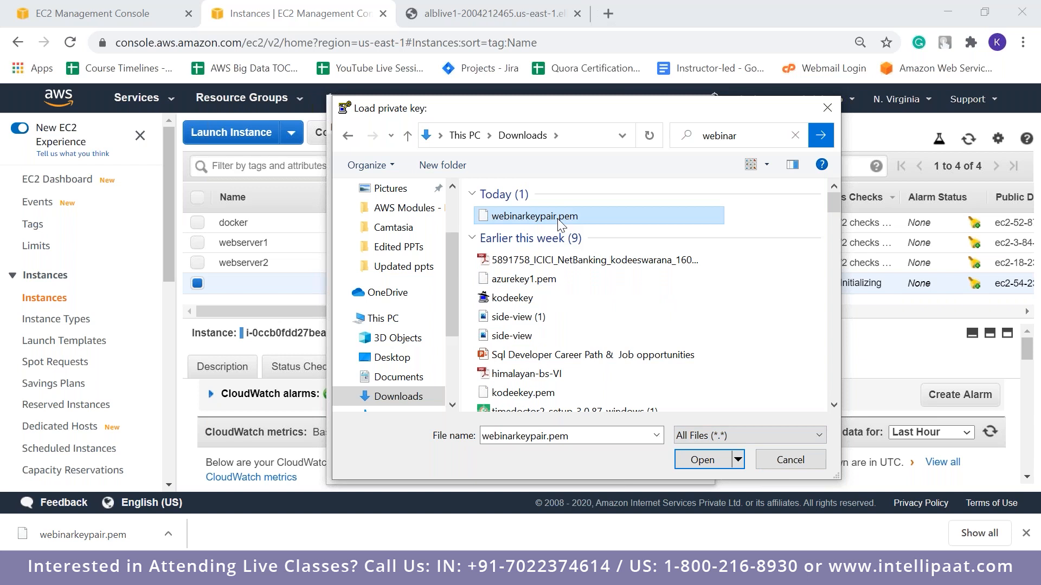
double_click(558, 220)
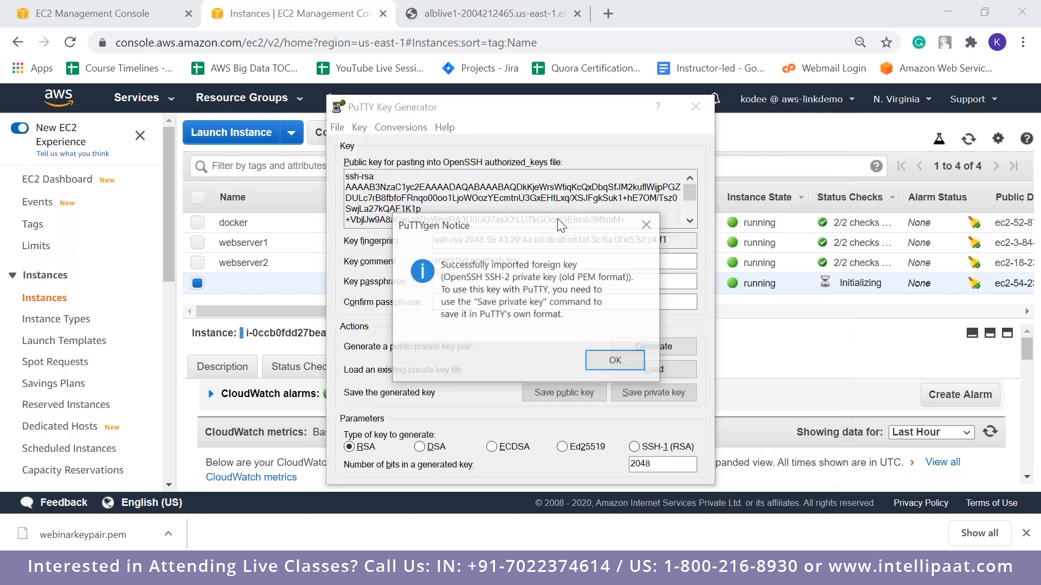
click(616, 360)
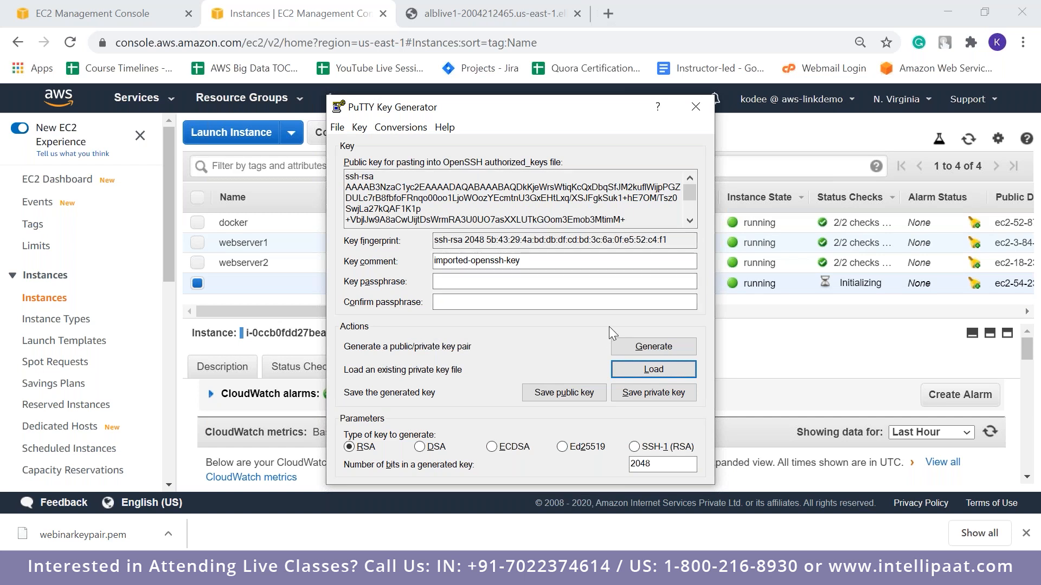
Save the private key without a passphrase as webinarkeypair in PuTTY's .ppk format, and close the key generator
click(626, 394)
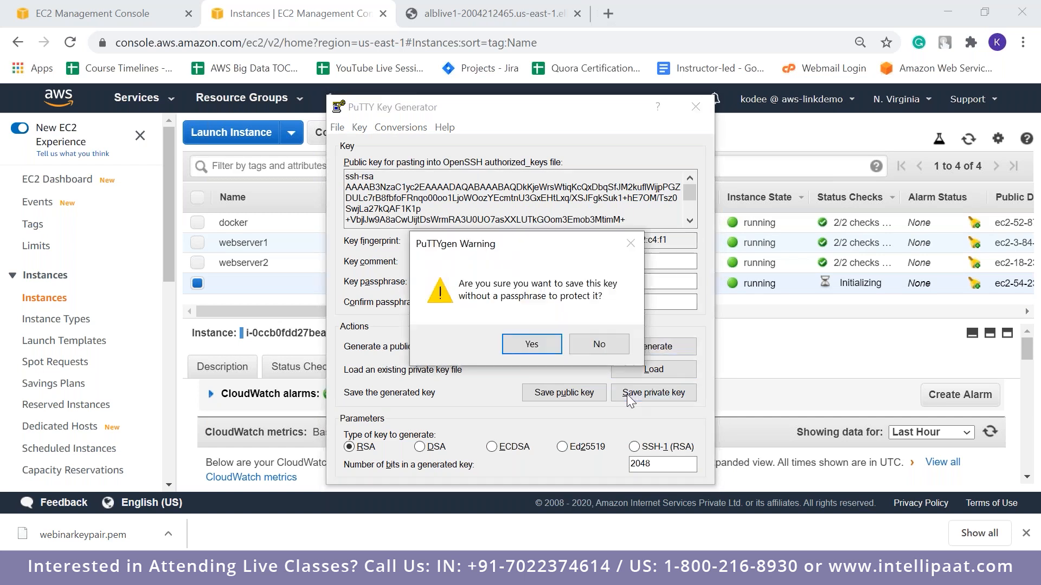
click(531, 345)
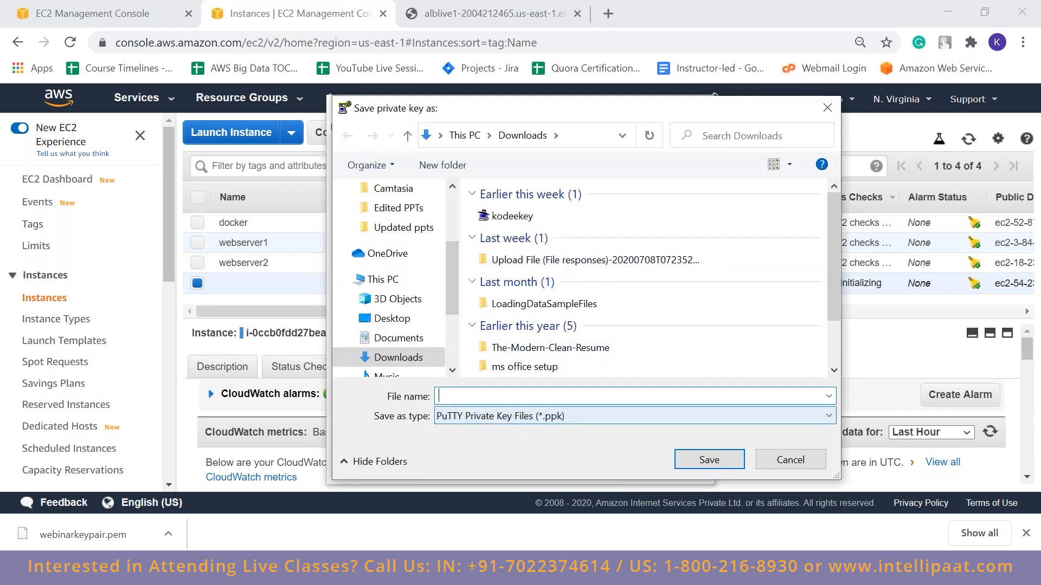
text(web)
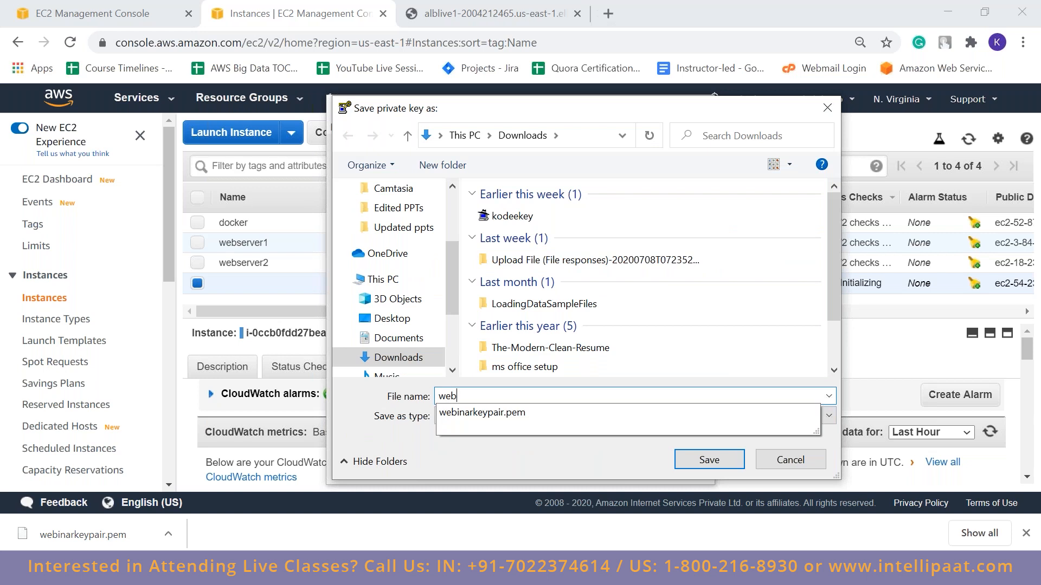
text(inarkeypair)
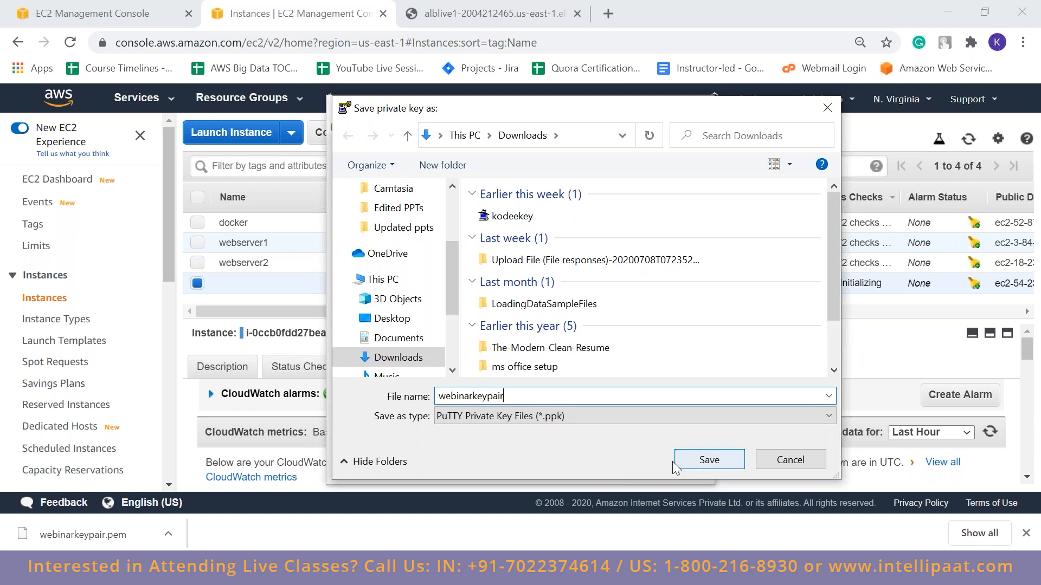
click(709, 460)
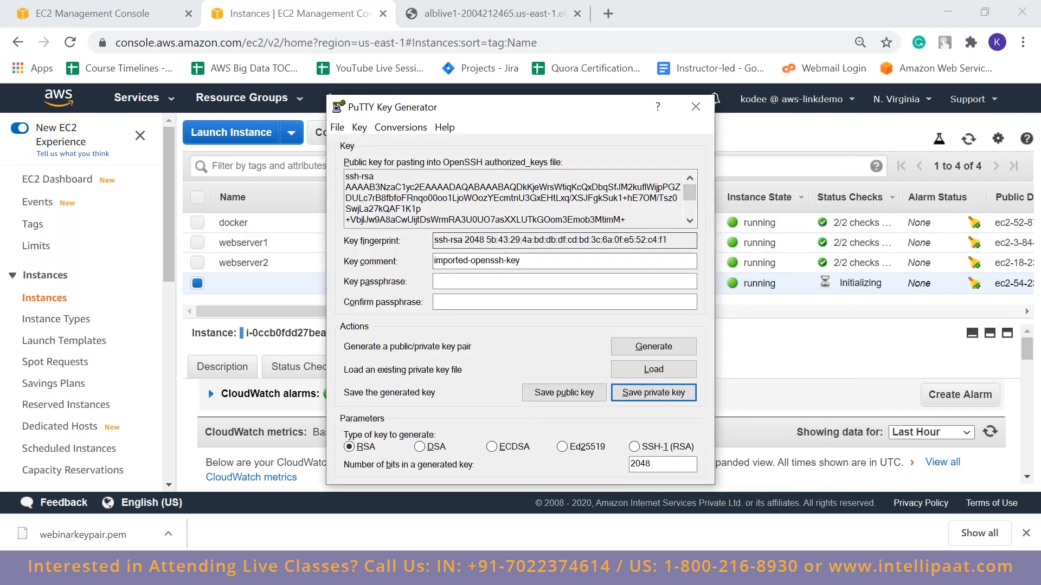
click(696, 107)
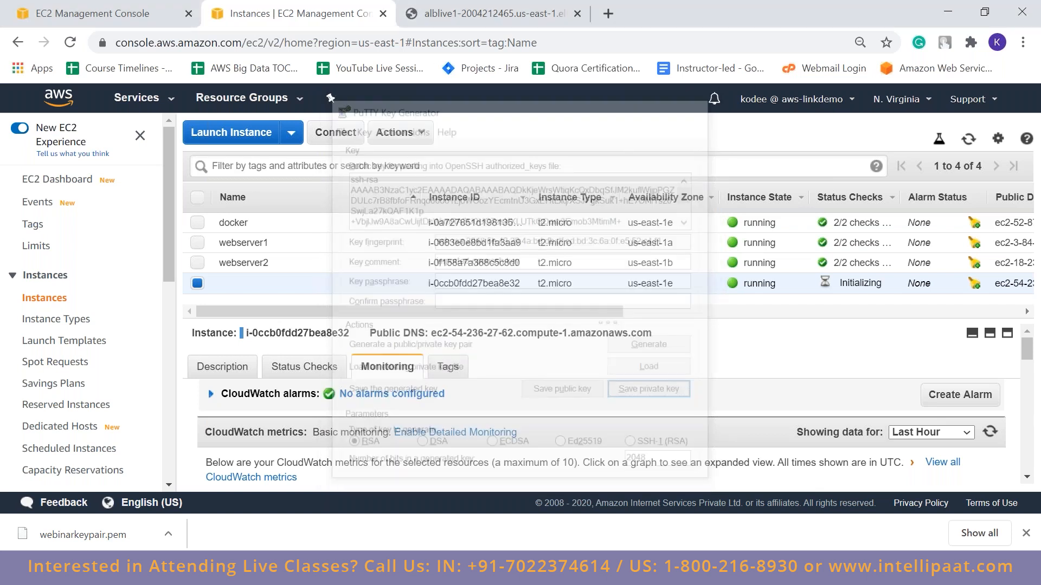
Copy the new instance's IPv4 public IP from its description and enter 54.236.27.62 as the host name in PuTTY
click(1026, 533)
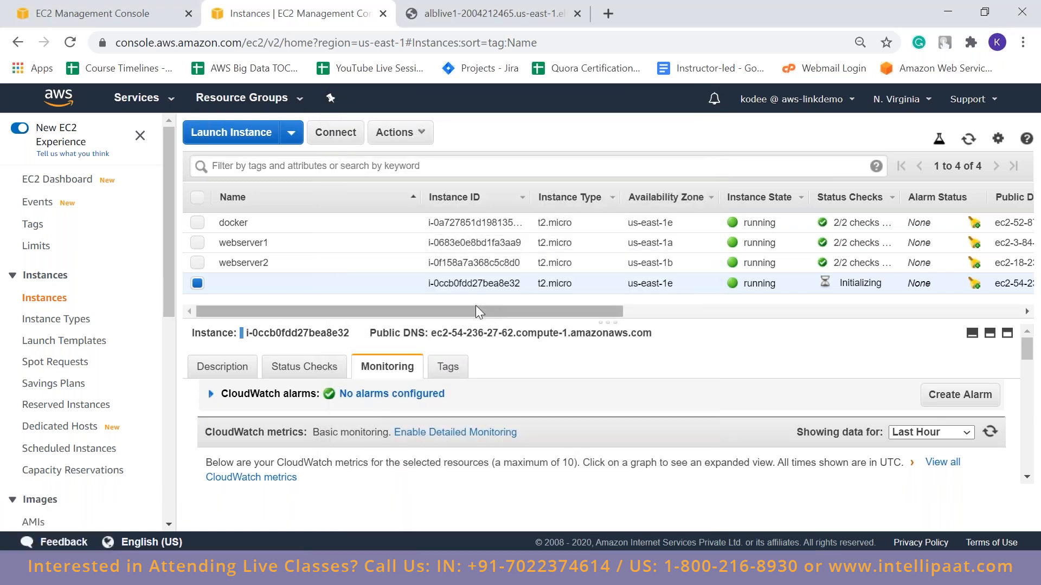
click(212, 367)
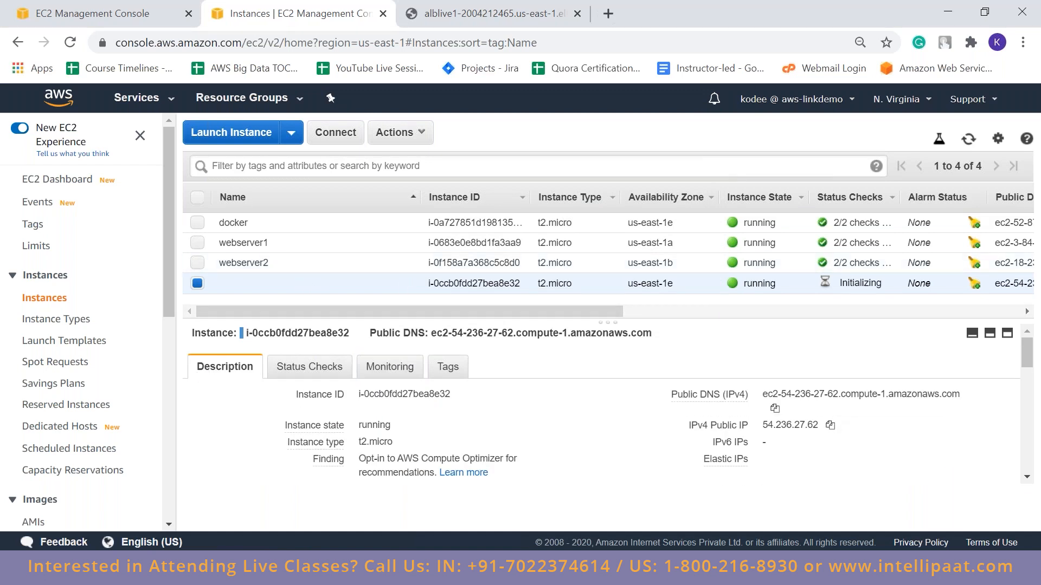
click(830, 411)
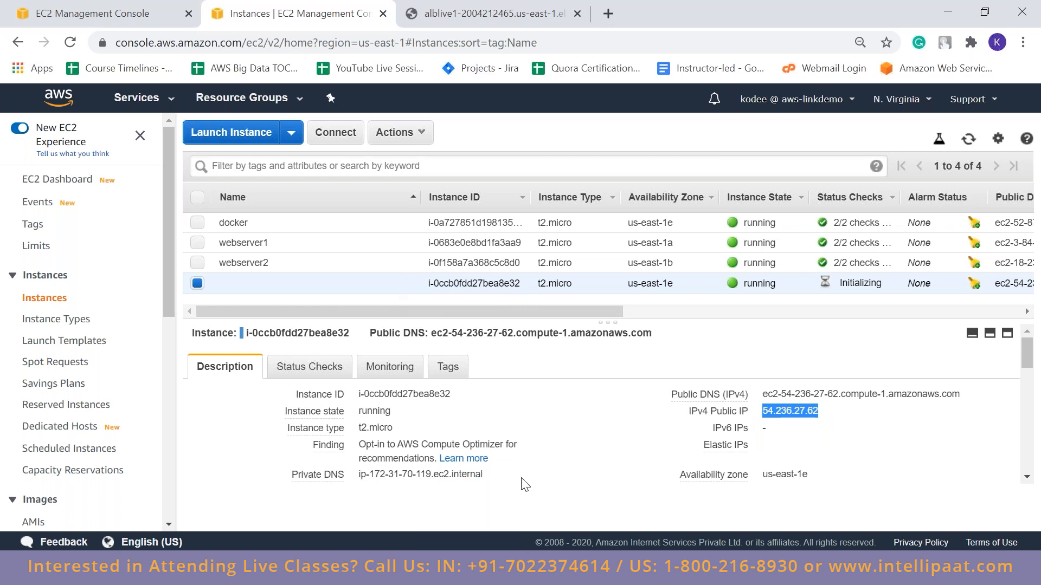
click(626, 570)
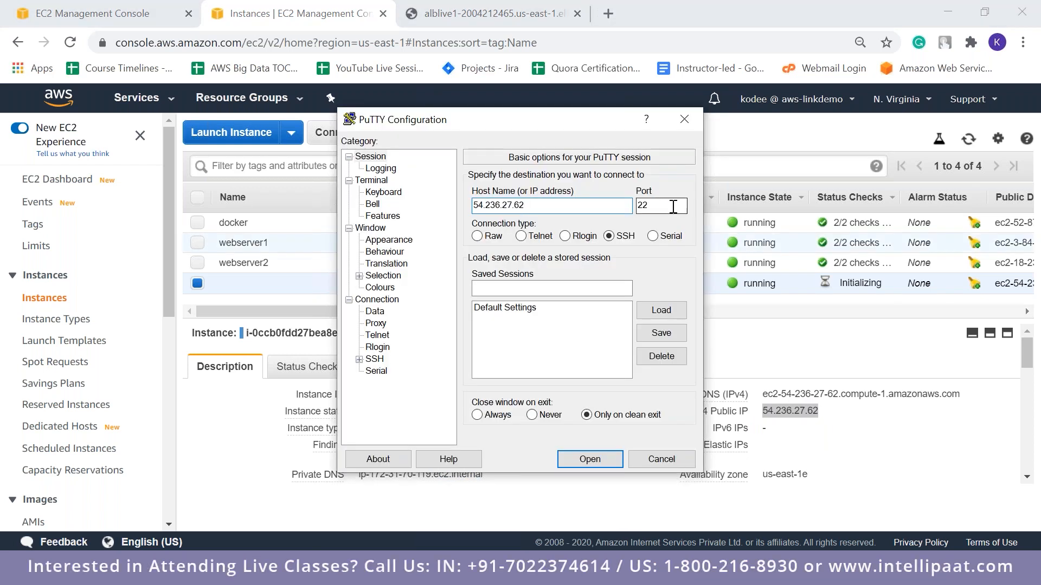
Set the webinarkeypair .ppk file as the private key for the connection's SSH authentication
click(358, 360)
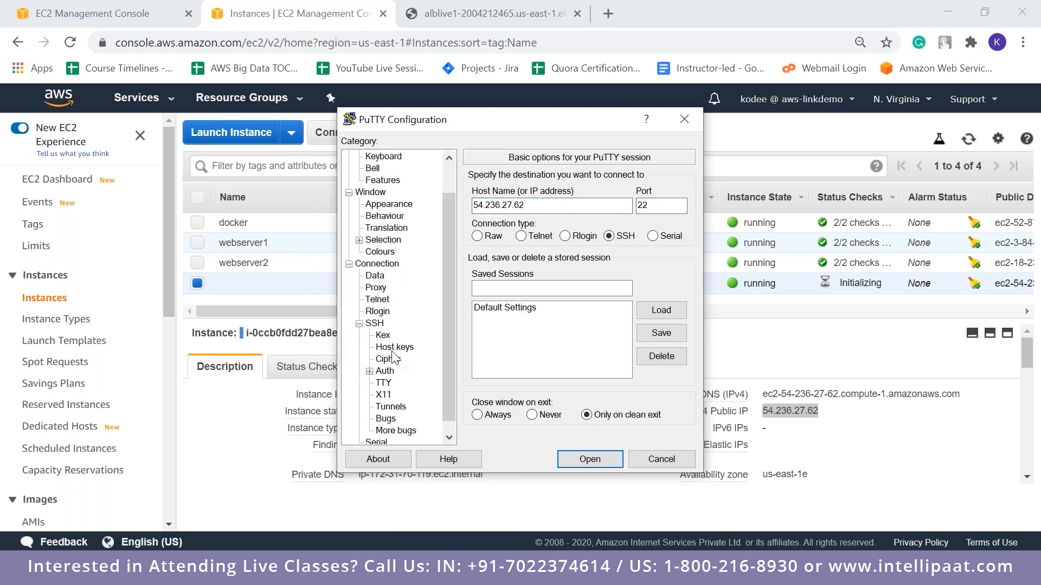
click(386, 372)
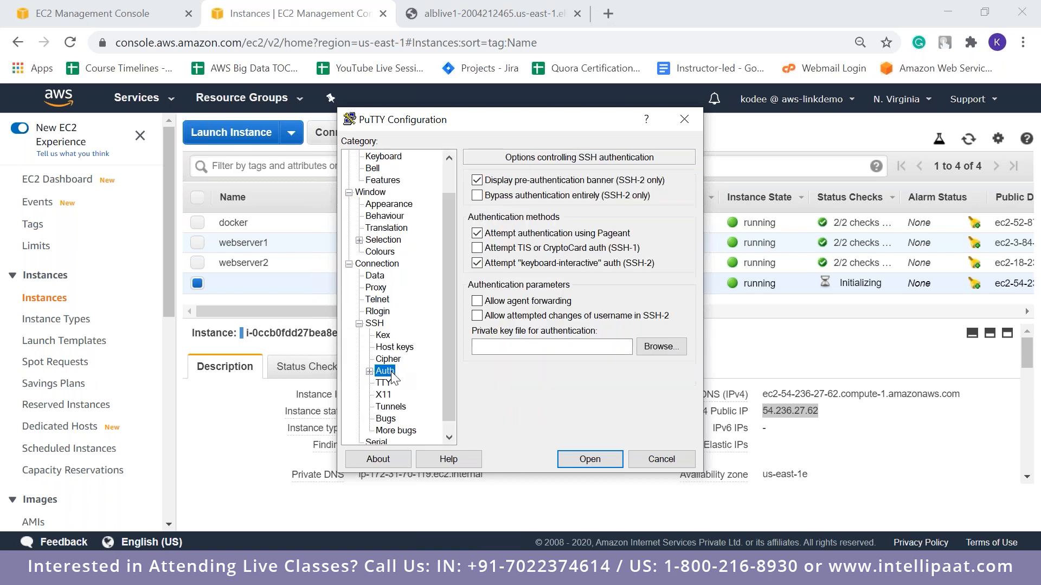
click(653, 349)
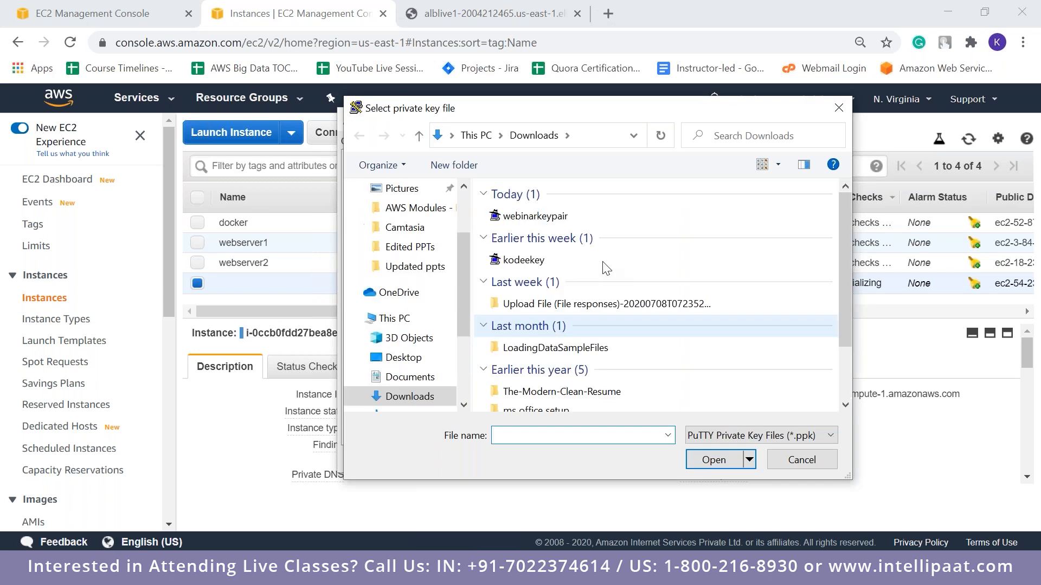
click(564, 217)
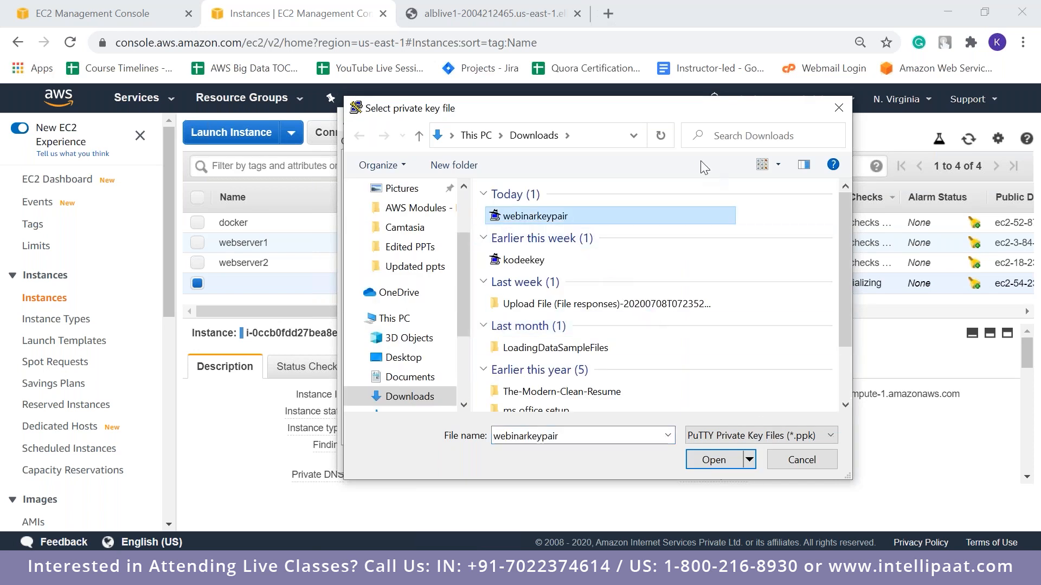
key(Return)
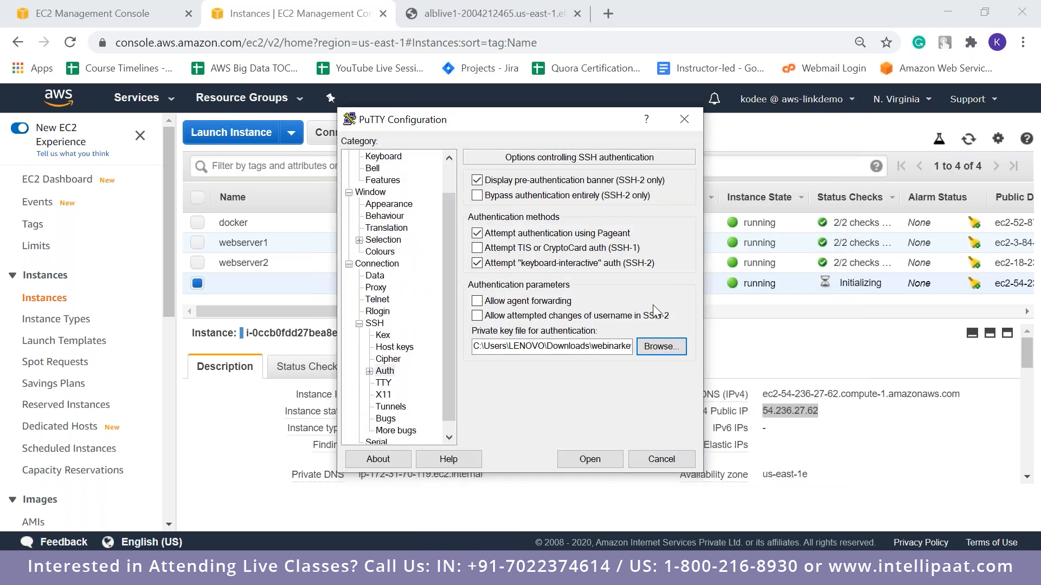
Open the SSH connection to the new instance and log in as ubuntu
click(598, 457)
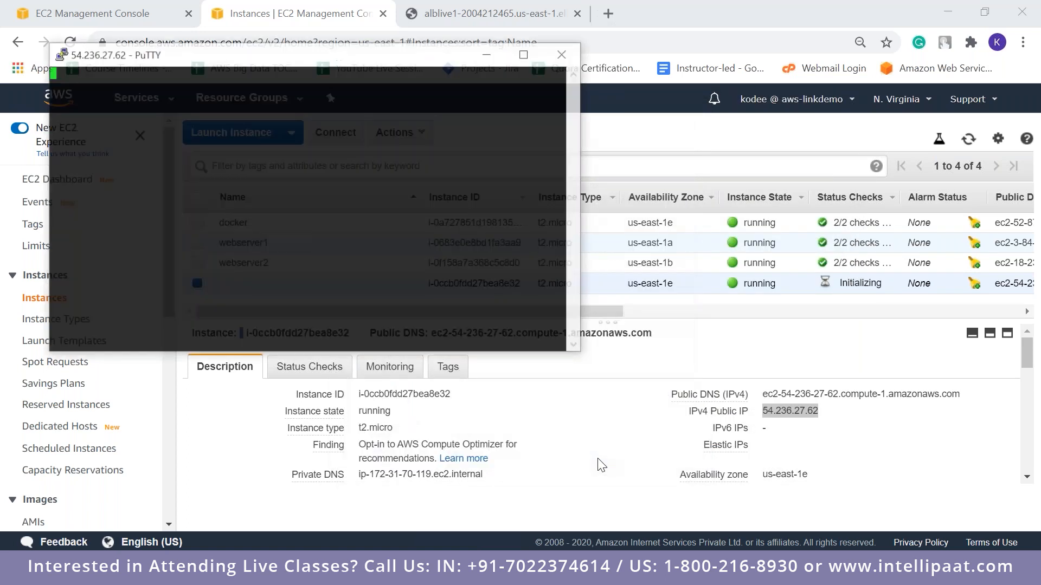
click(445, 397)
text(ubtu)
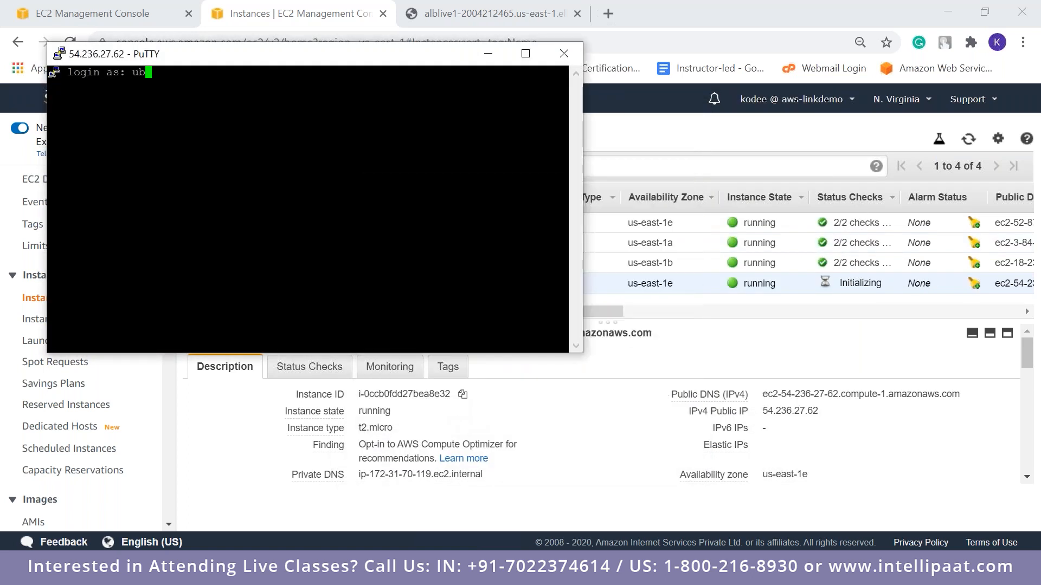
key(BackSpace)
key(BackSpace)
key(BackSpace)
text(untu)
key(Return)
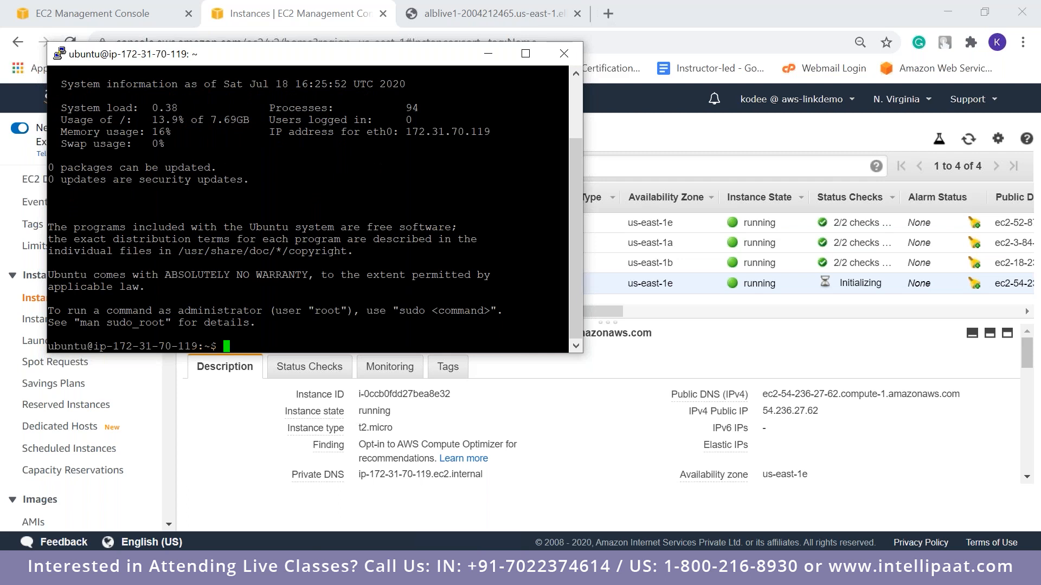
Close the instance's SSH session and the browser tab showing the alblive1 load balancer page
click(564, 53)
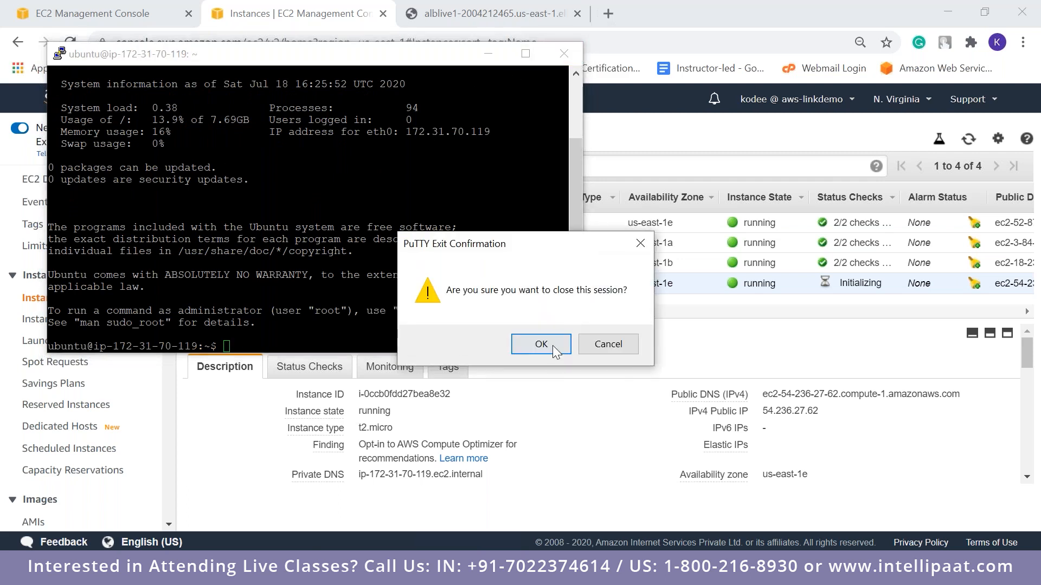
click(555, 350)
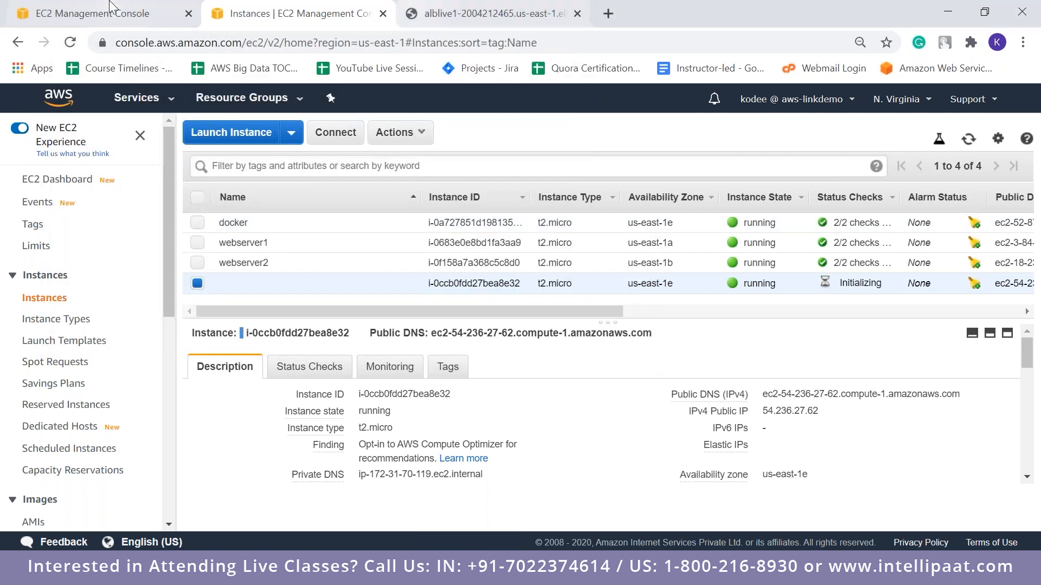
click(111, 8)
click(584, 16)
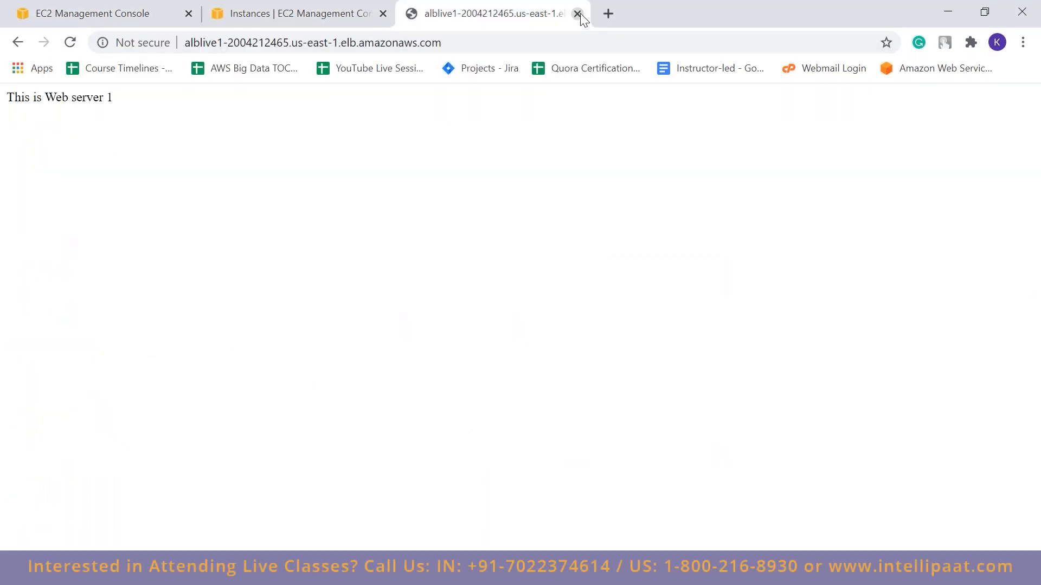
key(ctrl+w)
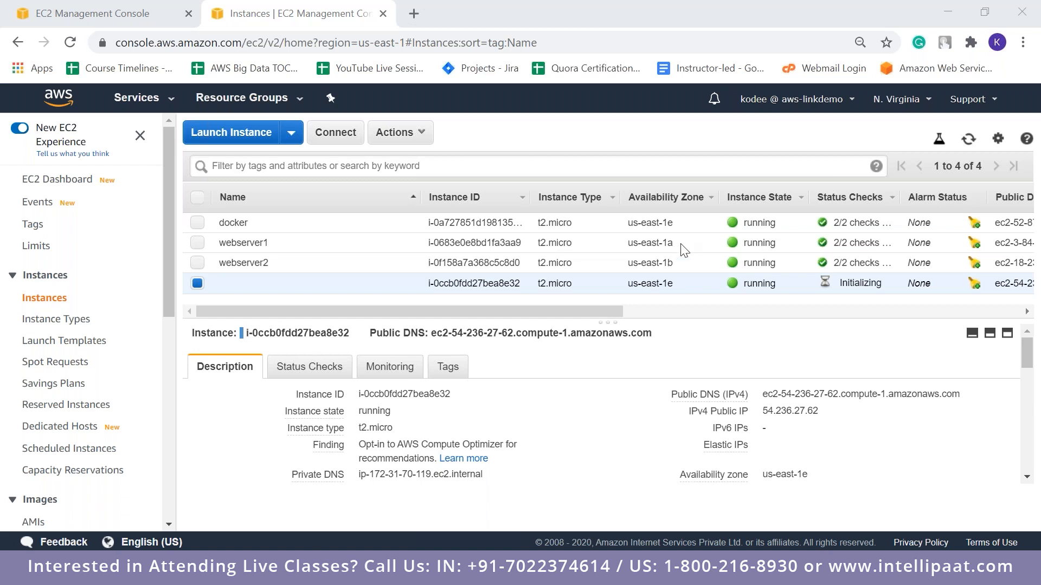
Select the webserver1 instance in the instances list to show its details
drag(167, 284, 179, 439)
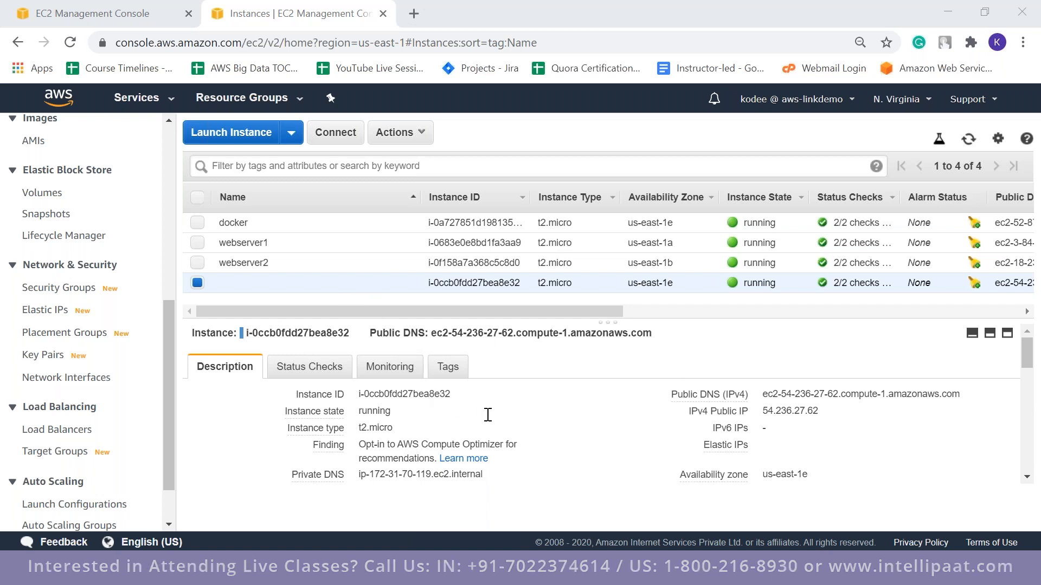
click(249, 250)
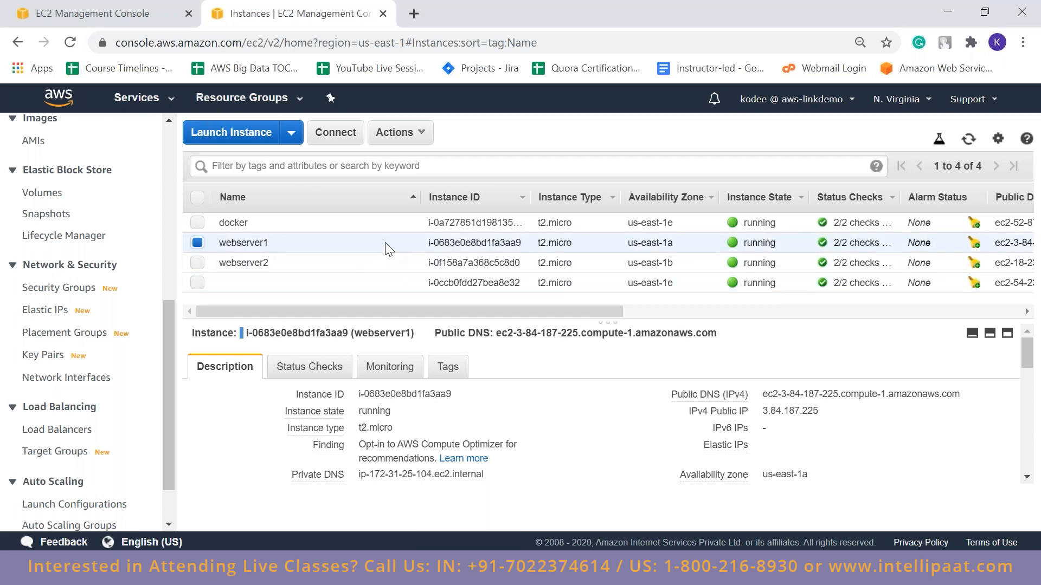
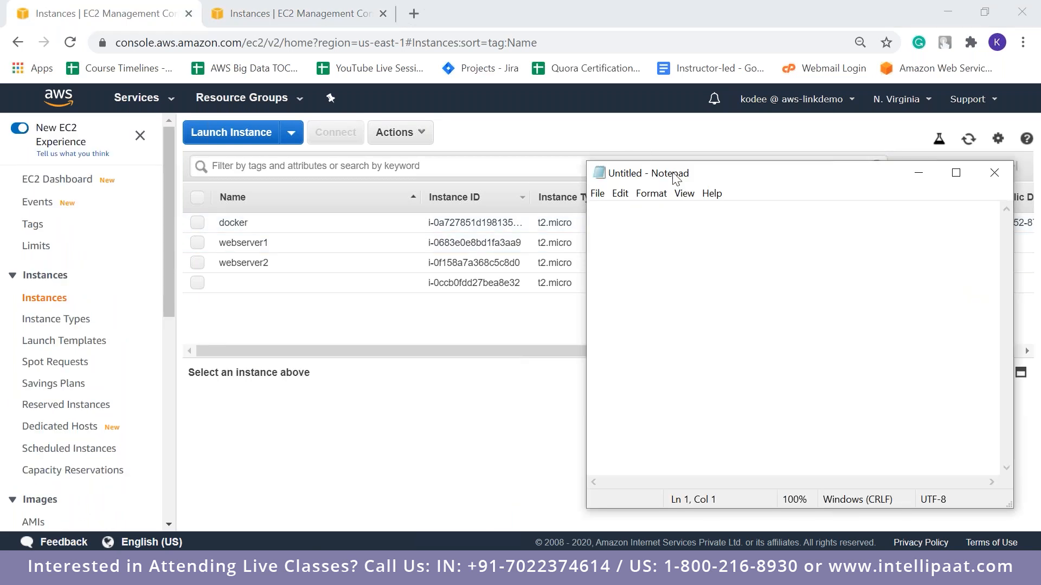
Switch to an empty Notepad document and enter the contact's e-mail address on the first line
drag(672, 174, 367, 116)
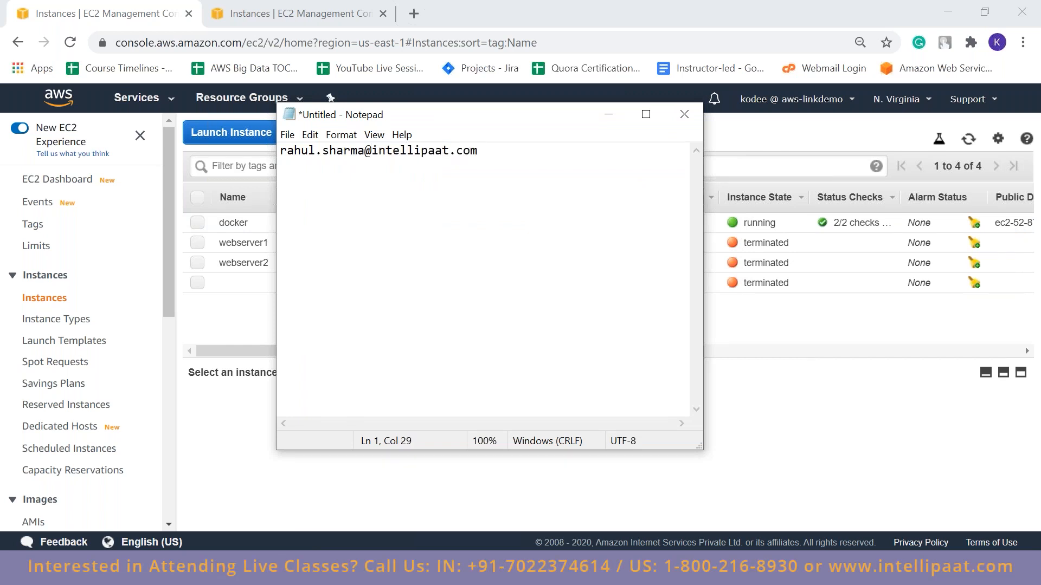
click(800, 148)
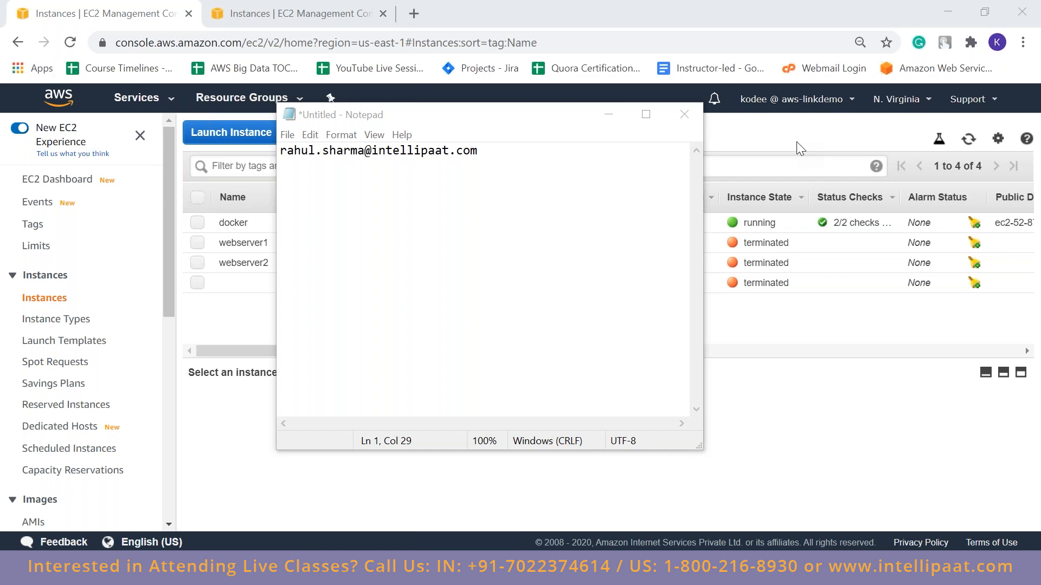
Add the text youtube30 on a new line below the e-mail address in the note
click(493, 218)
key(Return)
text(youtube30)
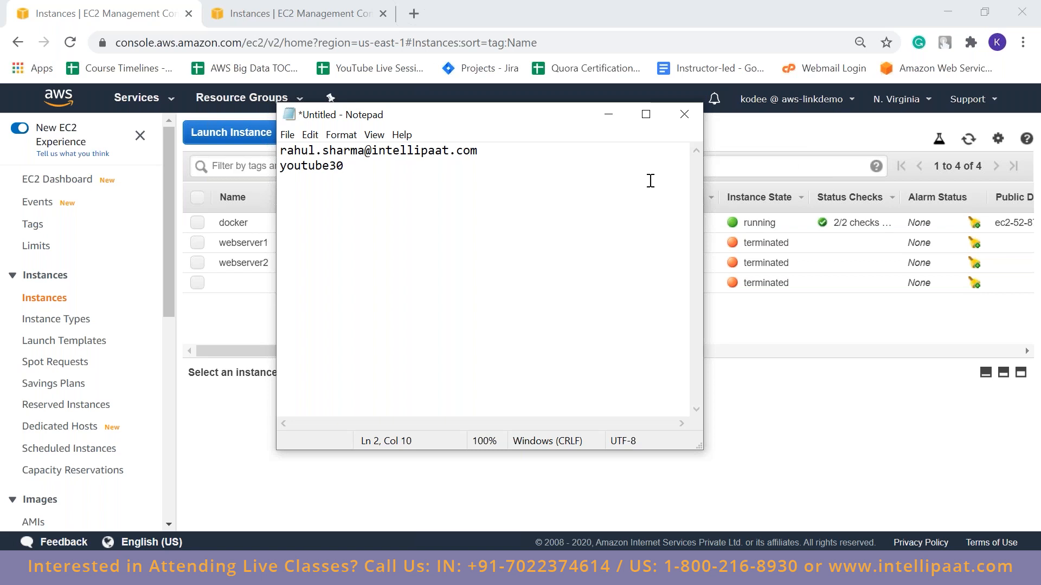
click(809, 150)
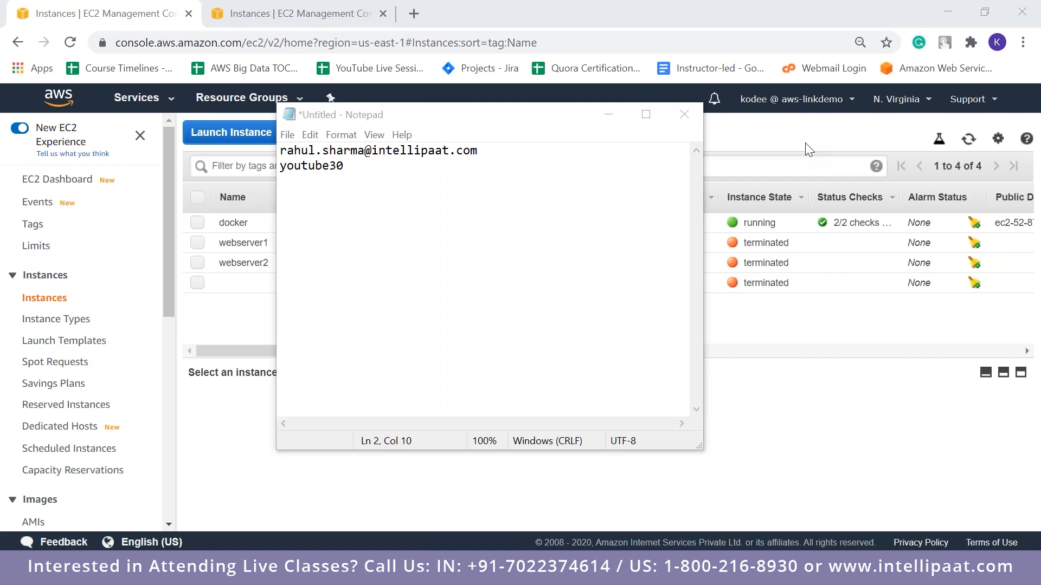
Add a third line with the second contact's e-mail address, followed by a dash and their phone number
key(Return)
key(ctrl+v)
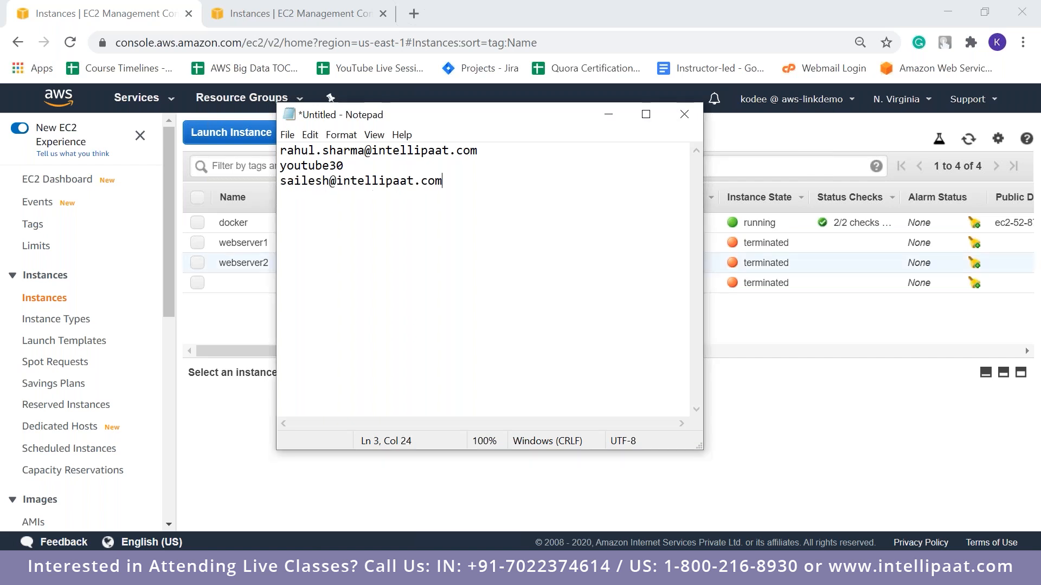
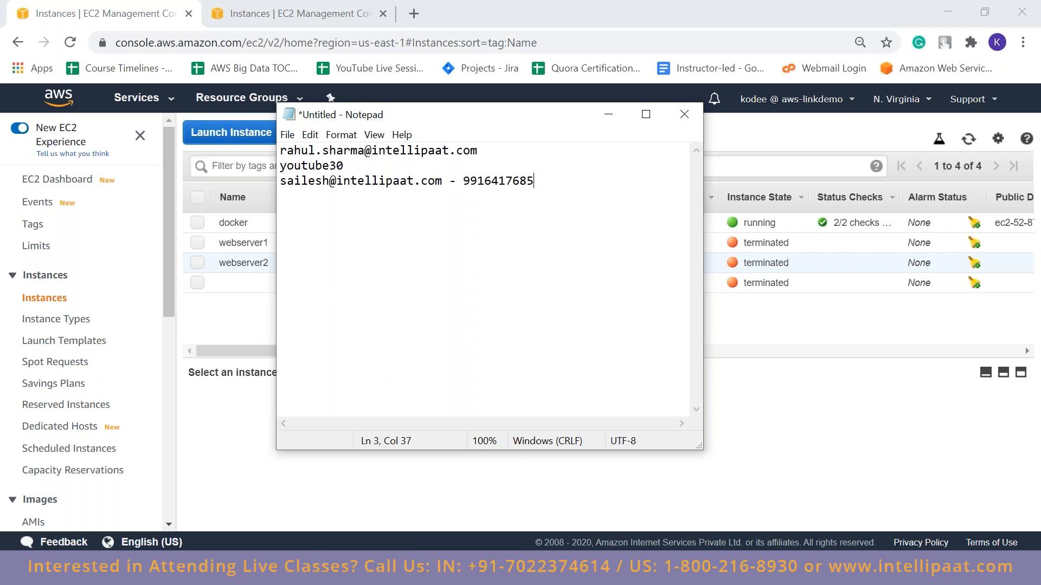
Separate the three lines of the note with a blank line between each of them
click(344, 150)
key(End)
key(Return)
key(Down)
key(Down)
key(Return)
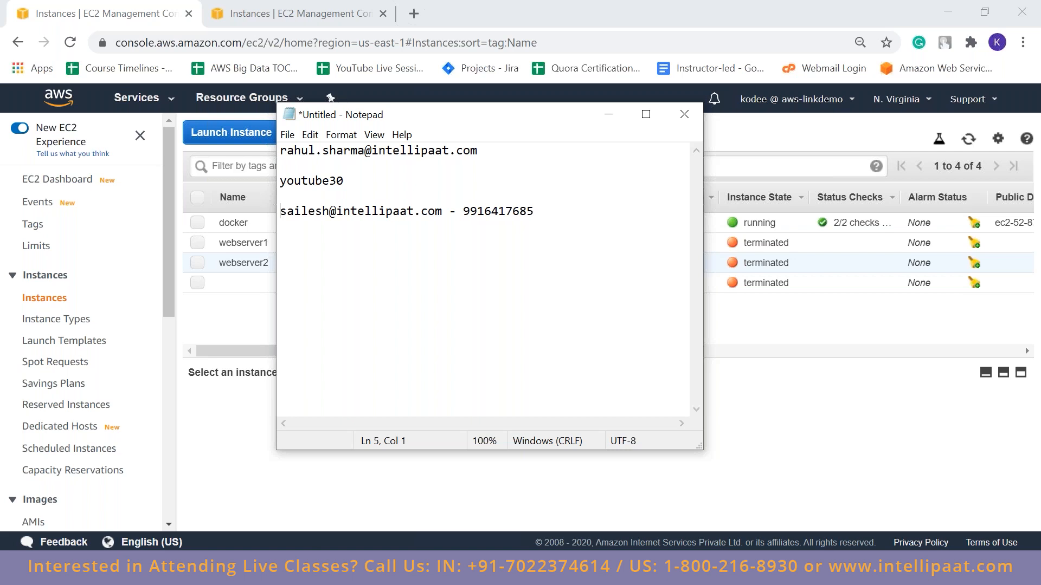
click(802, 145)
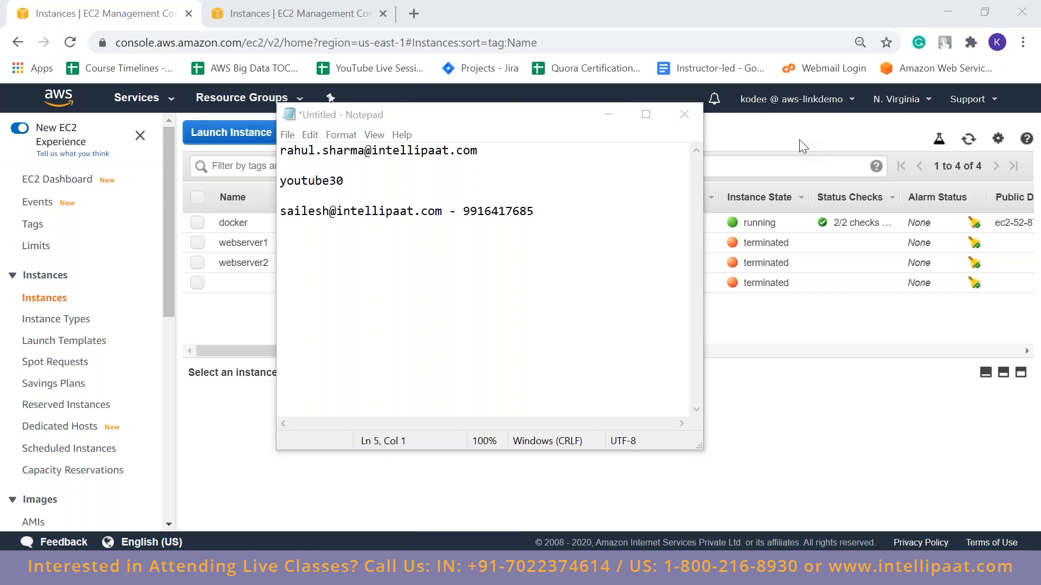